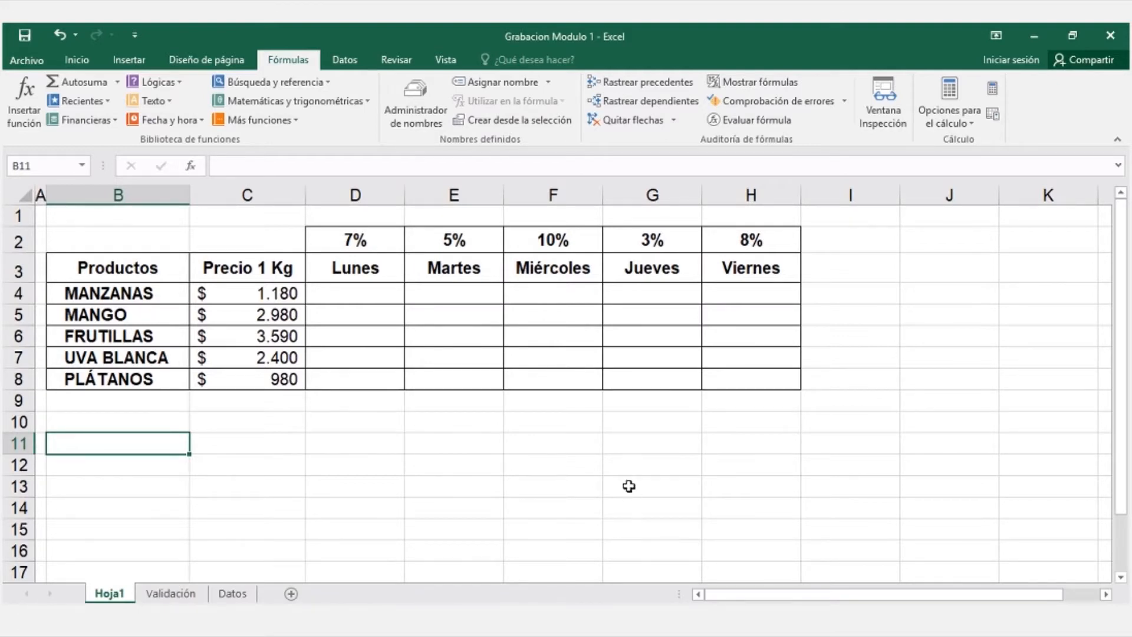
Step: Enter the formula =$C4*(1-D$2) in D4 to compute the discounted Monday price of MANZANAS using mixed references
click(354, 294)
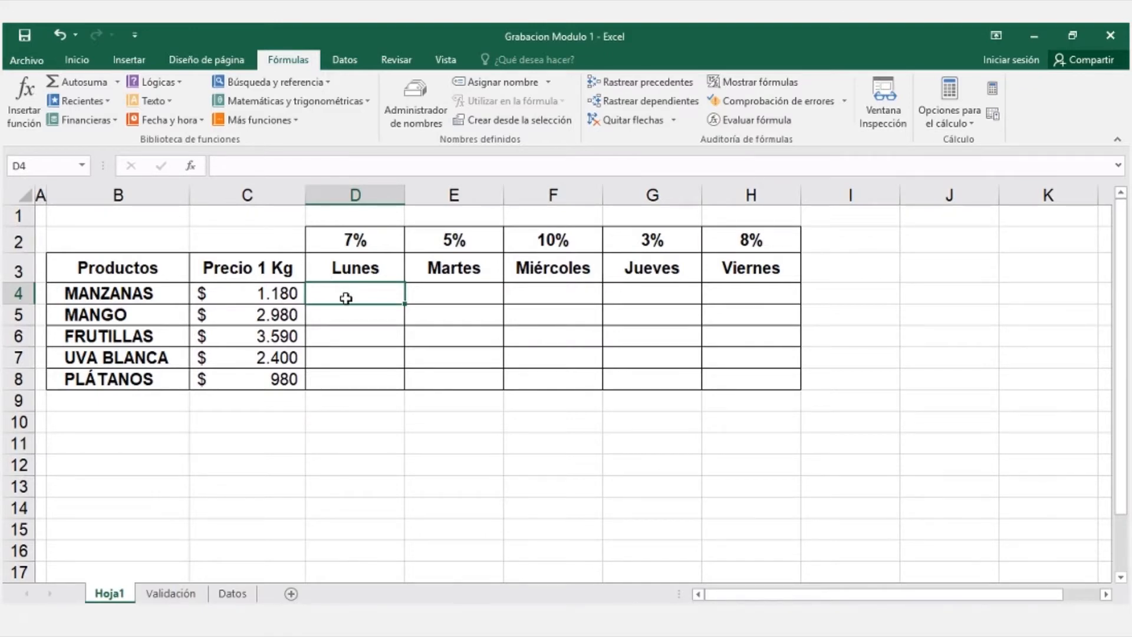
text(=)
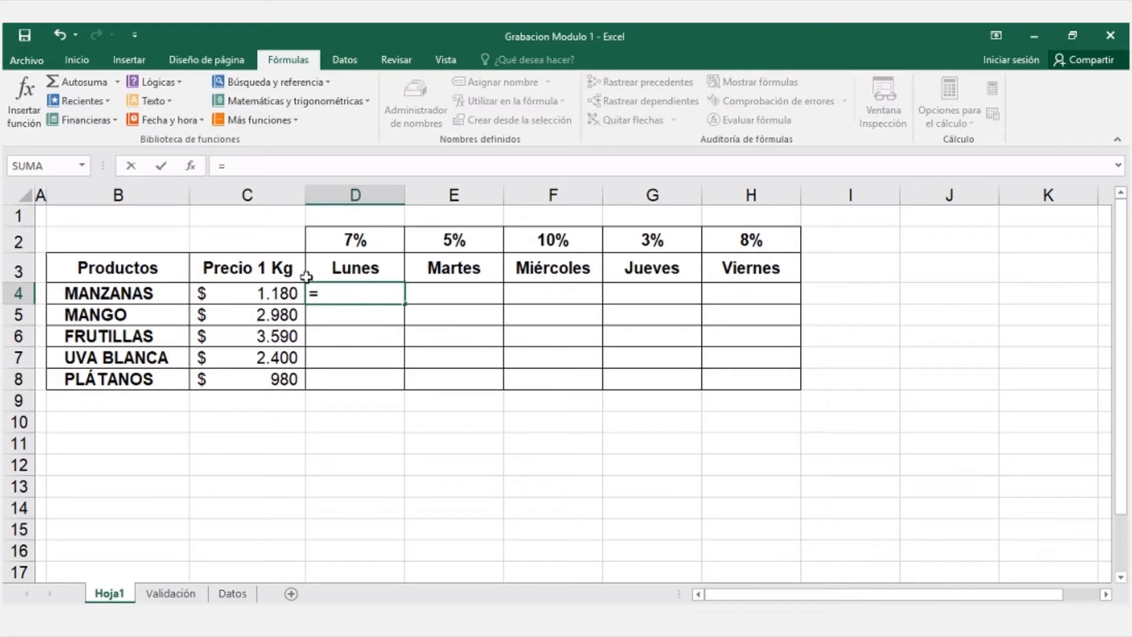
click(255, 293)
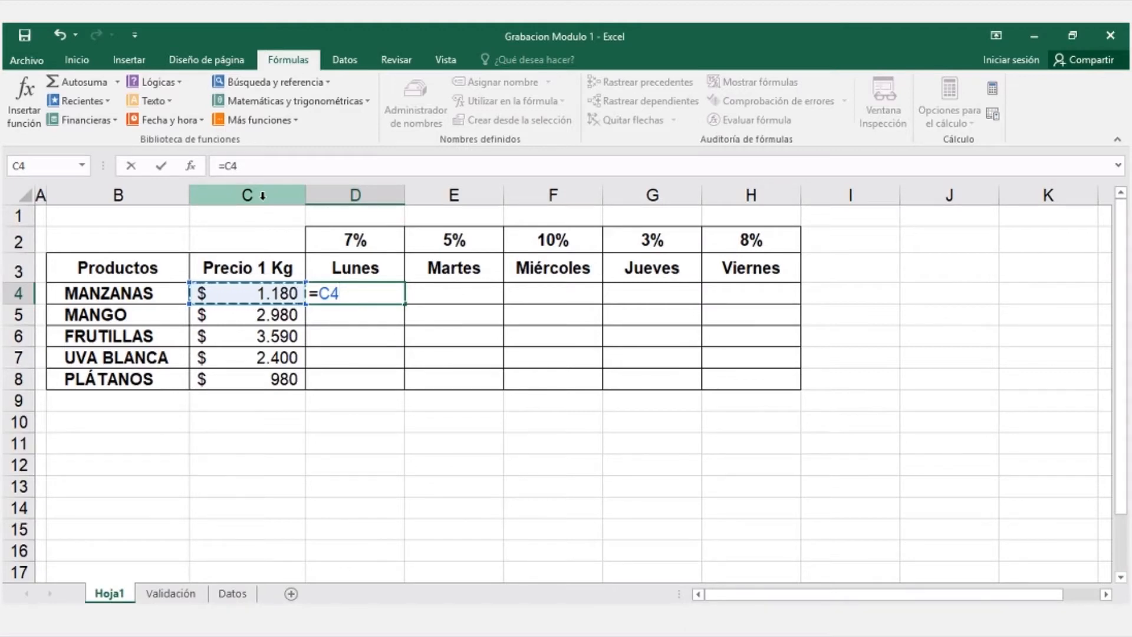
key(F4)
key(F4)
key(F4)
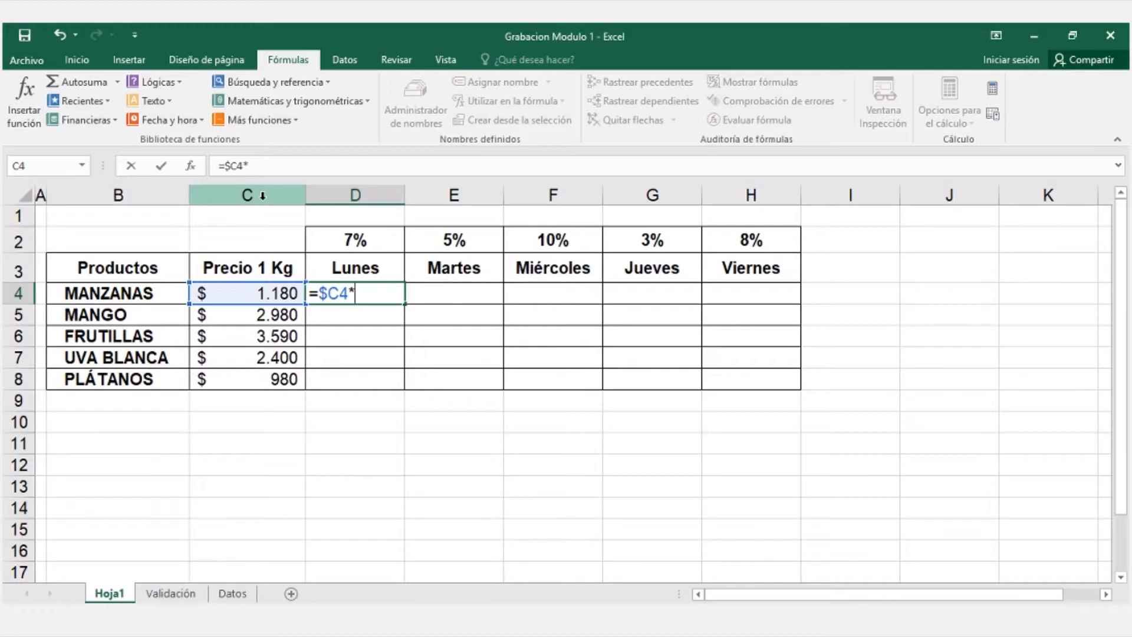
text((1-)
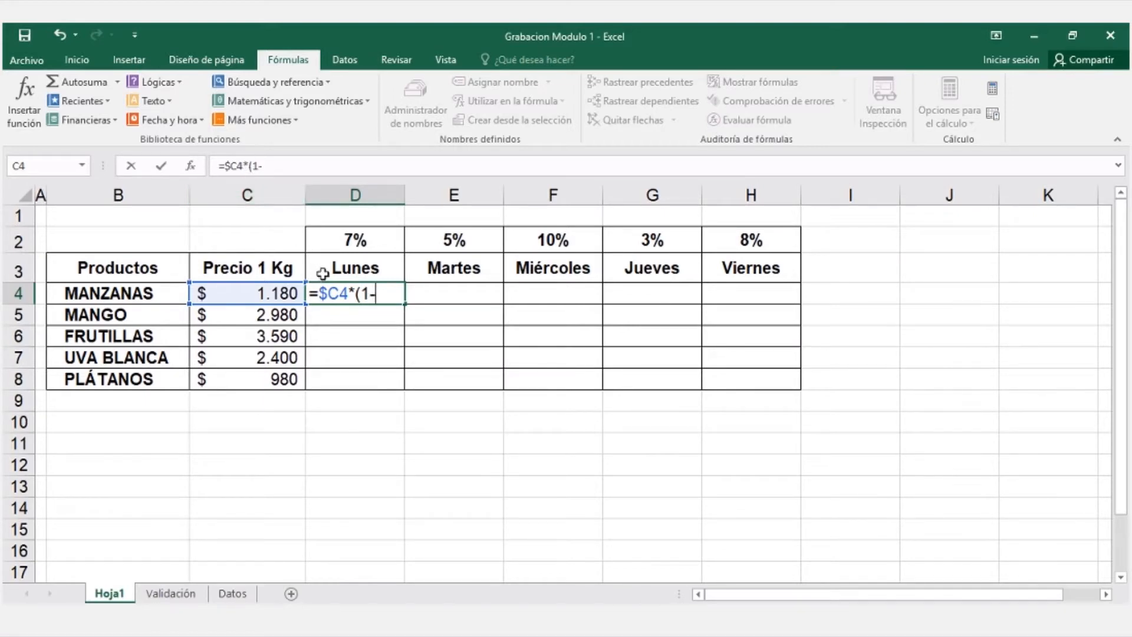
click(342, 239)
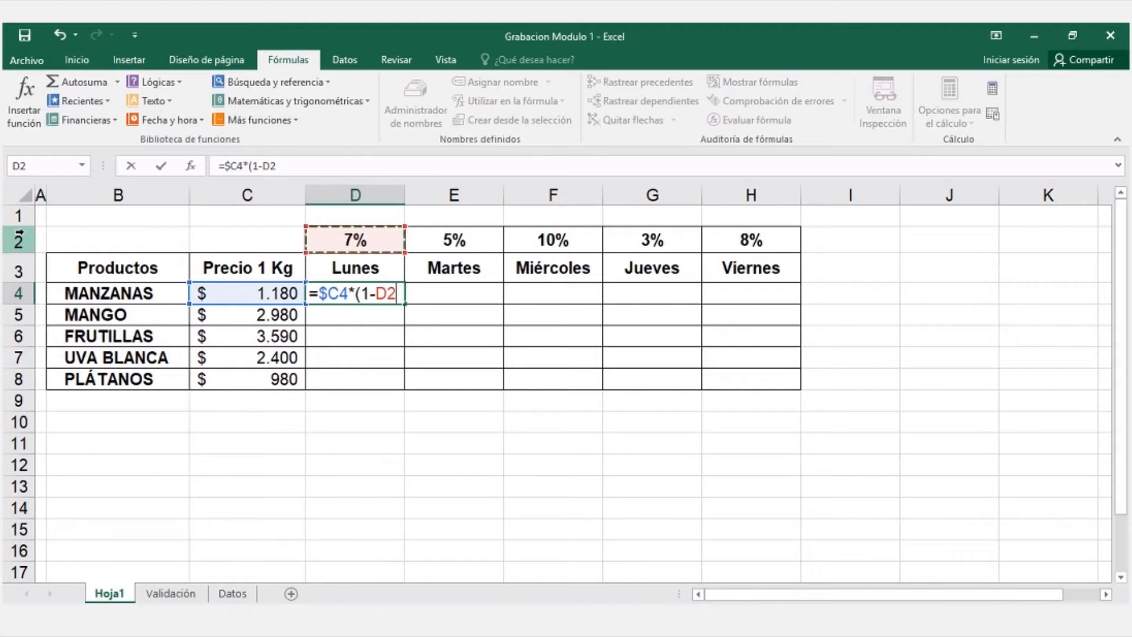
key(F4)
key(F4)
text())
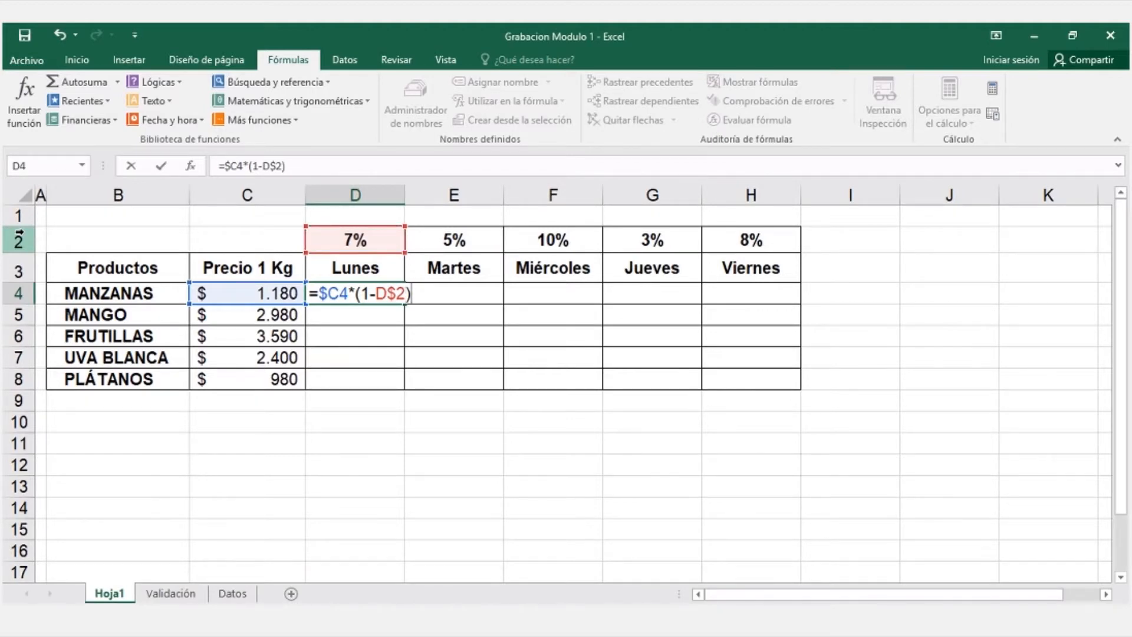
key(Return)
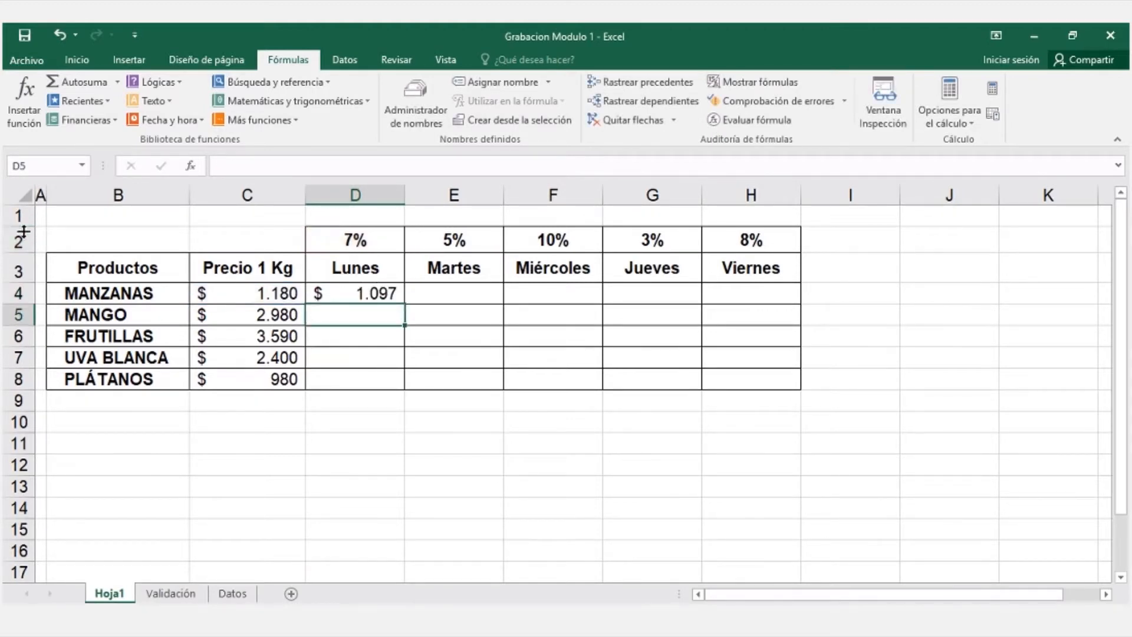
Step: Fill the D4 discount formula across to Viernes and down to PLÁTANOS, covering D4:H8
click(366, 293)
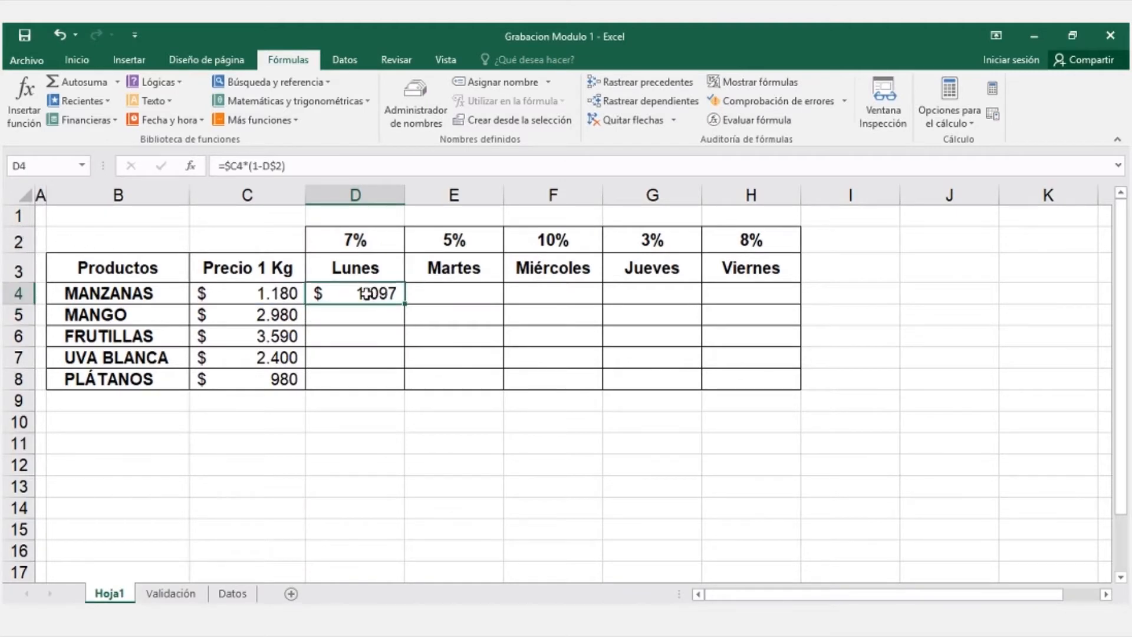
drag(406, 304, 782, 302)
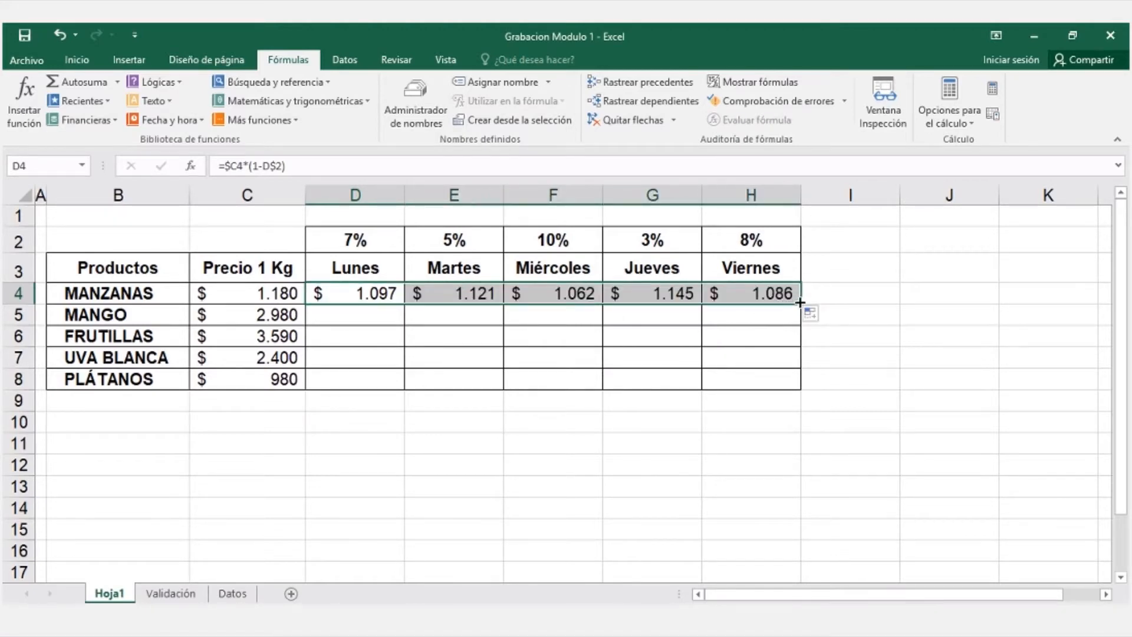
drag(799, 302, 788, 385)
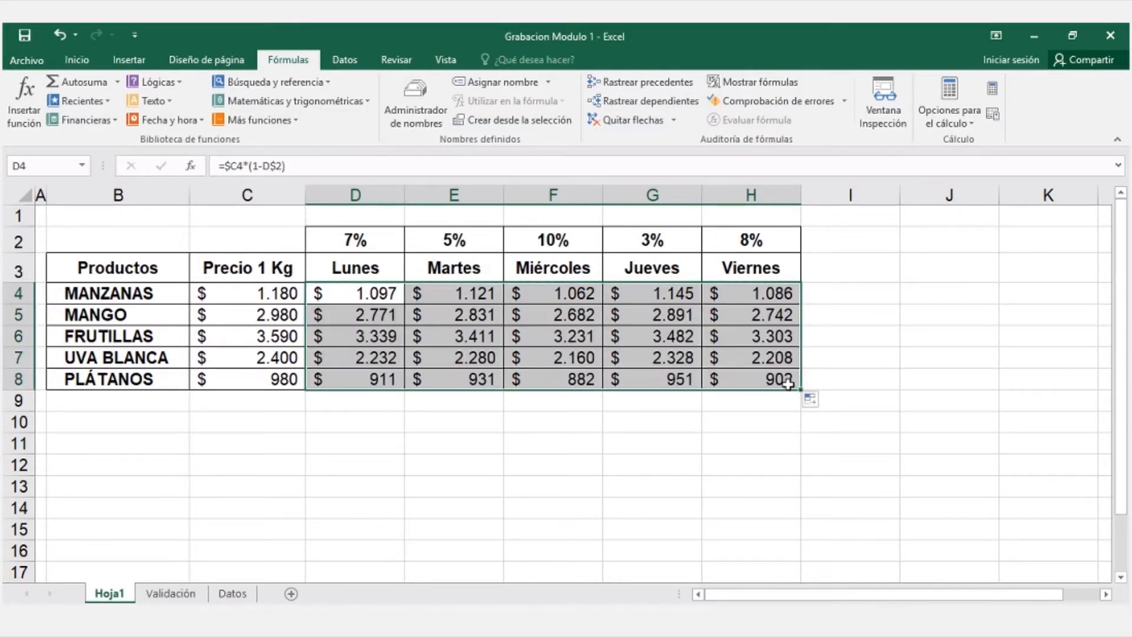
Step: Copy the formula text =$C4*(1-D$2) from D4 and paste it as visible text in C10
double_click(357, 293)
drag(438, 295, 295, 295)
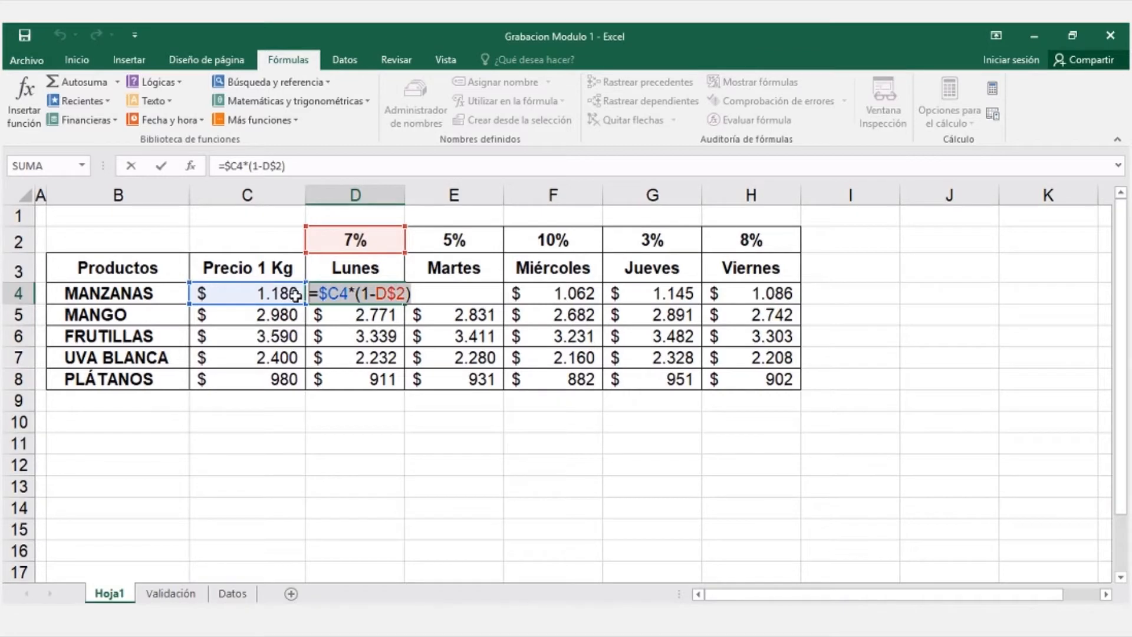
key(Escape)
click(260, 424)
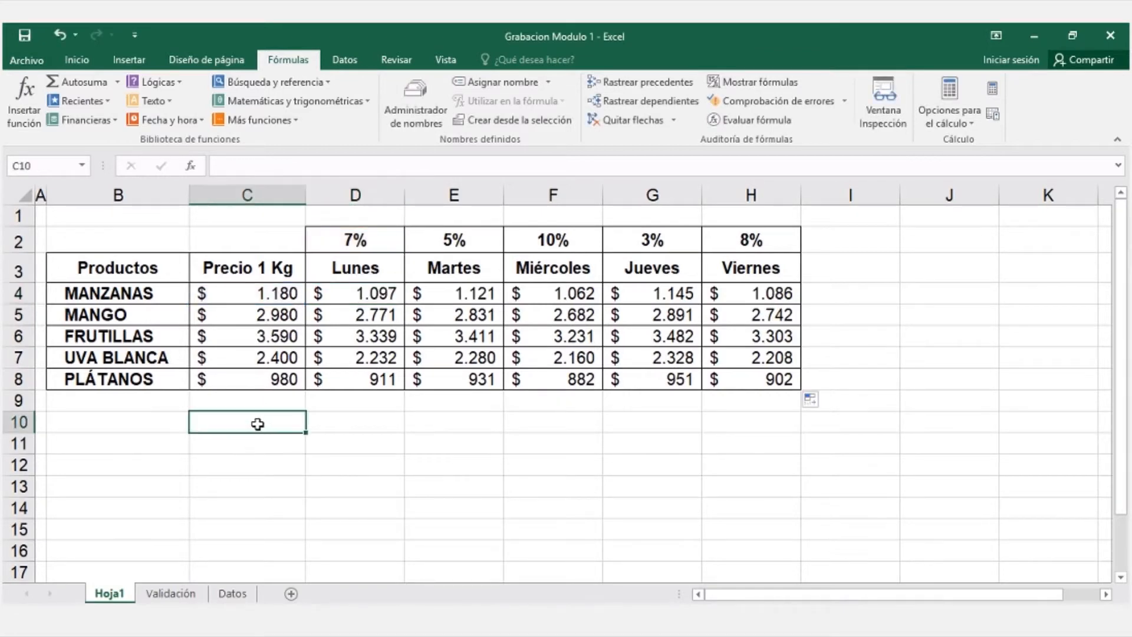
double_click(259, 425)
key(ctrl+v)
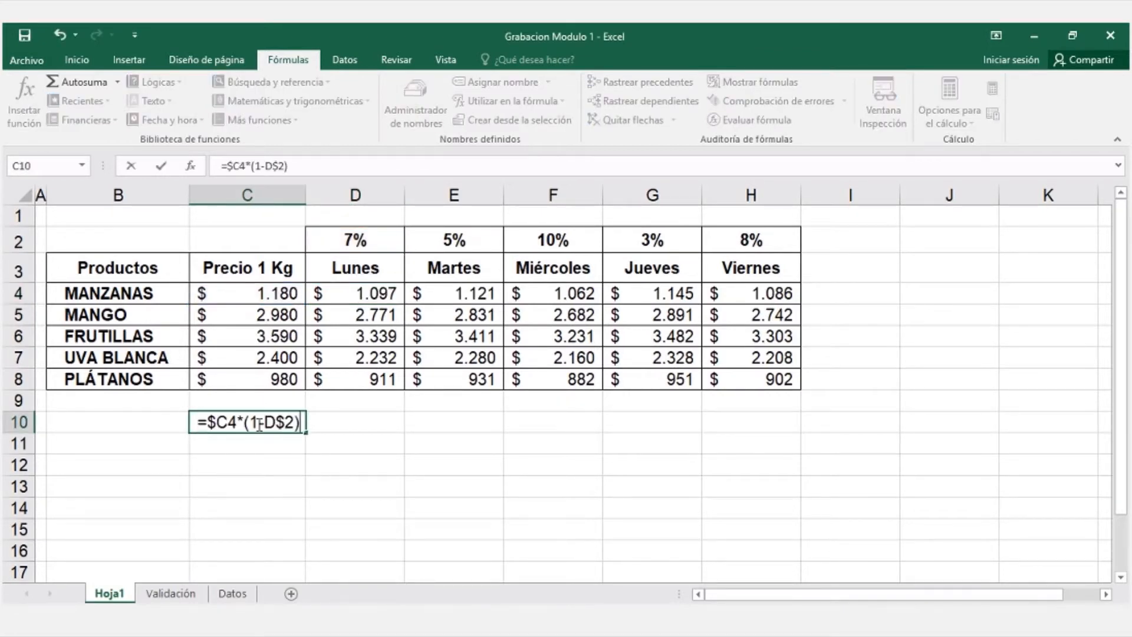
click(458, 336)
Step: Examine the cell references in the filled formulas of E6, H4 and G7
double_click(459, 336)
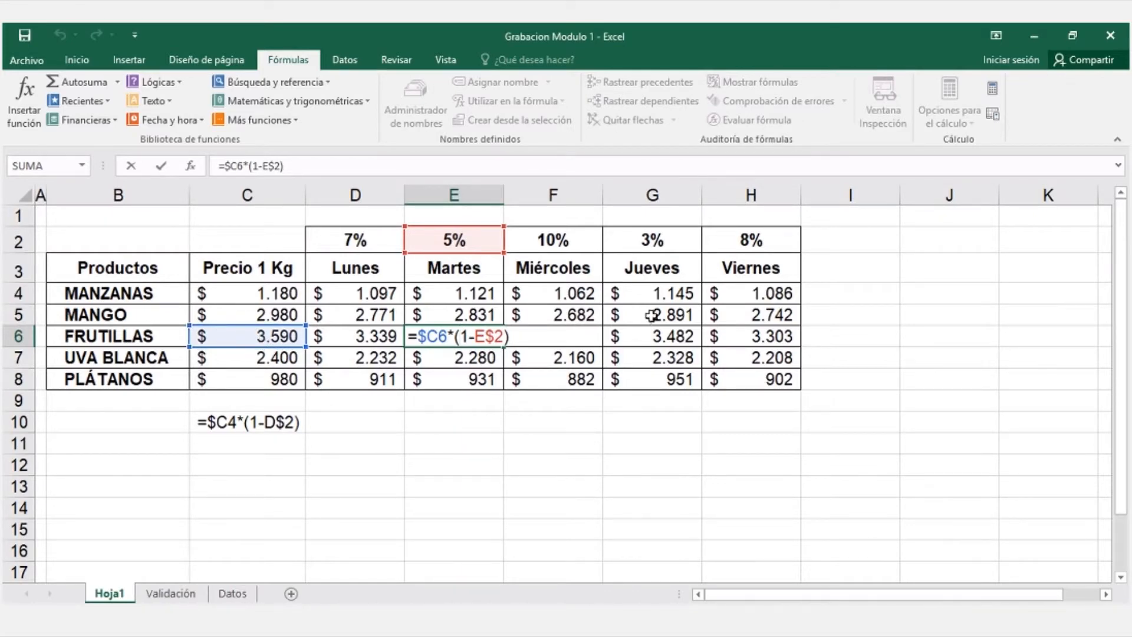
key(ctrl+Return)
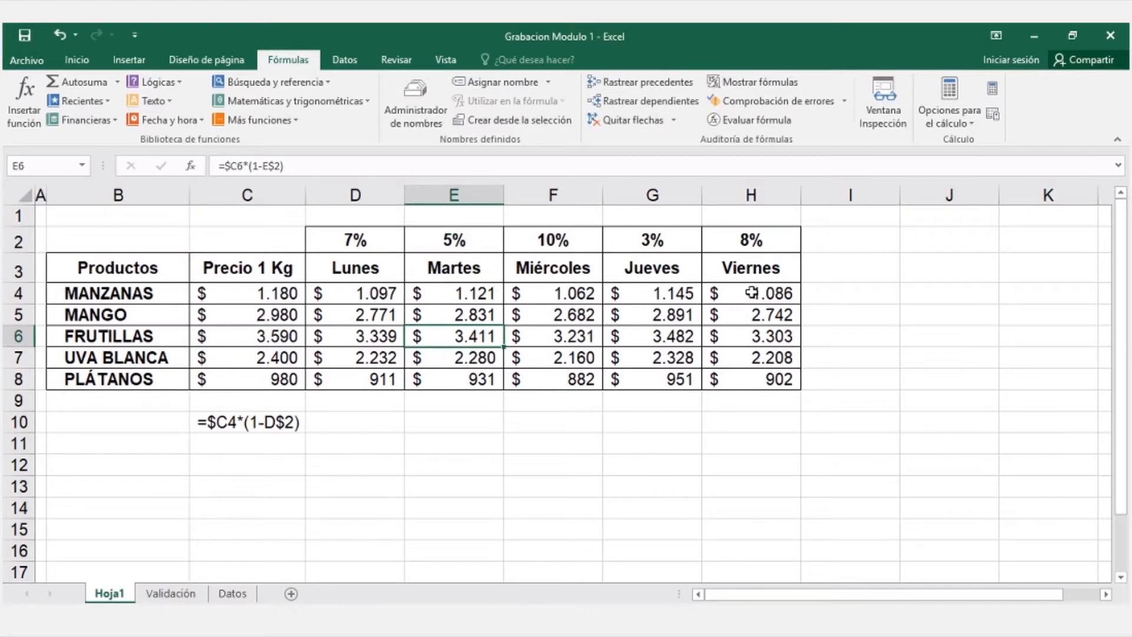
double_click(731, 292)
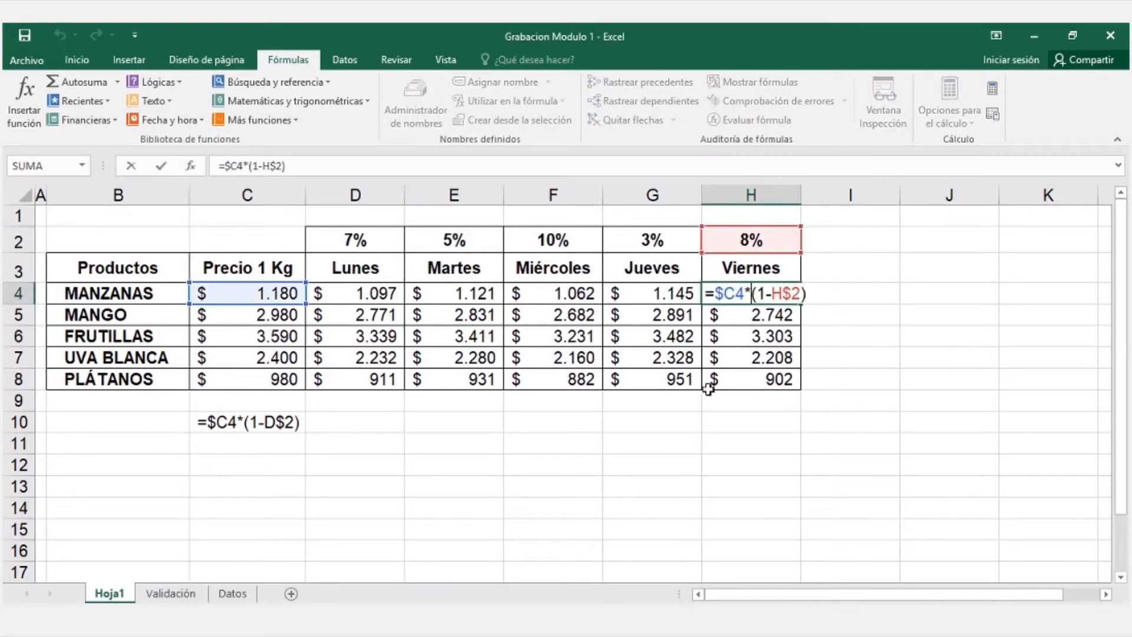
key(Escape)
double_click(656, 371)
click(657, 358)
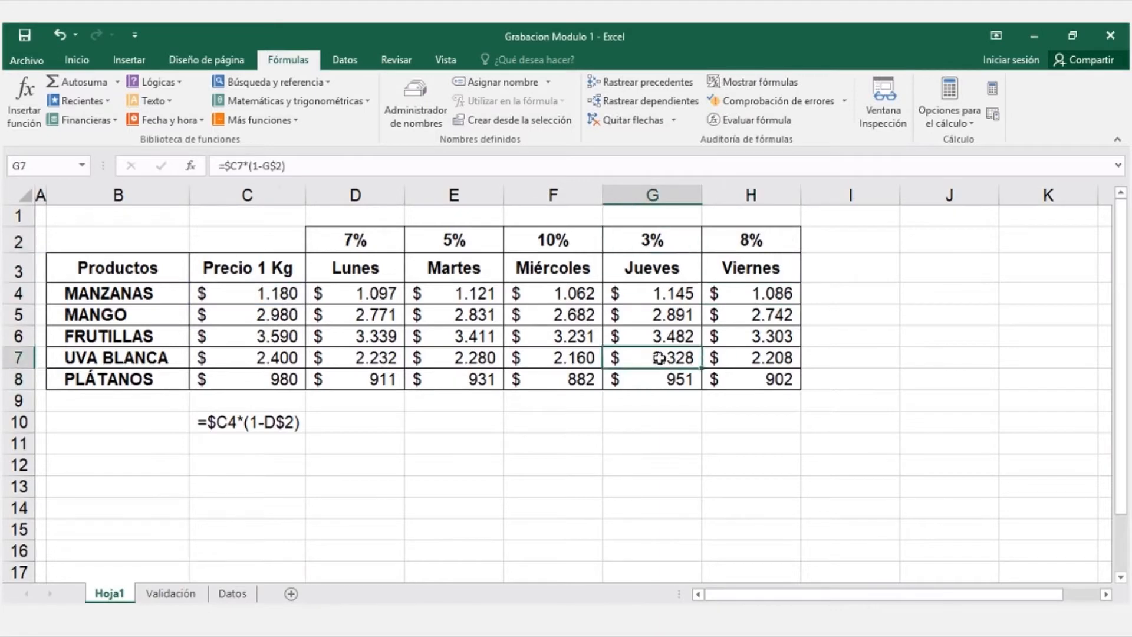
double_click(657, 357)
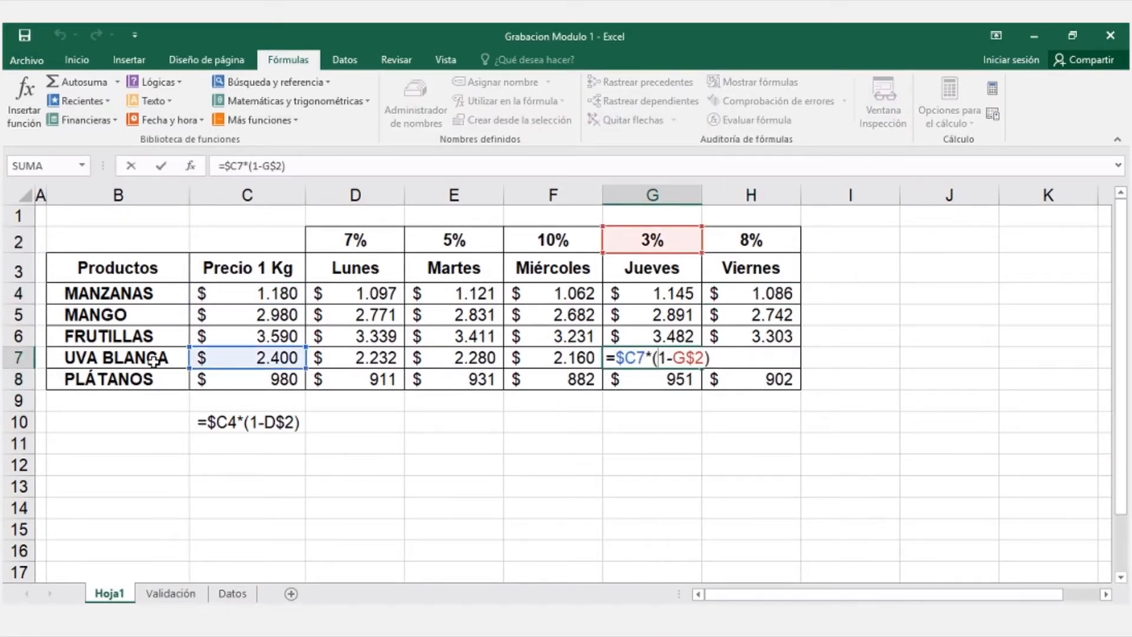
key(ctrl+Return)
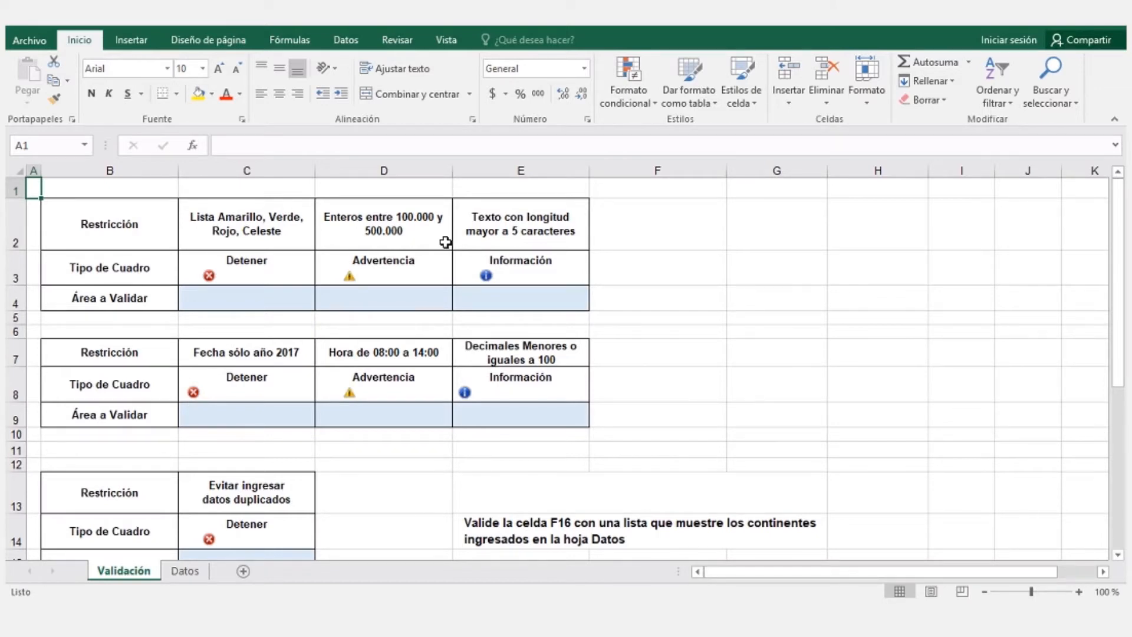
Step: Open the data validation settings for cell C4 of the Validación sheet and move the dialog clear of the cell
click(342, 43)
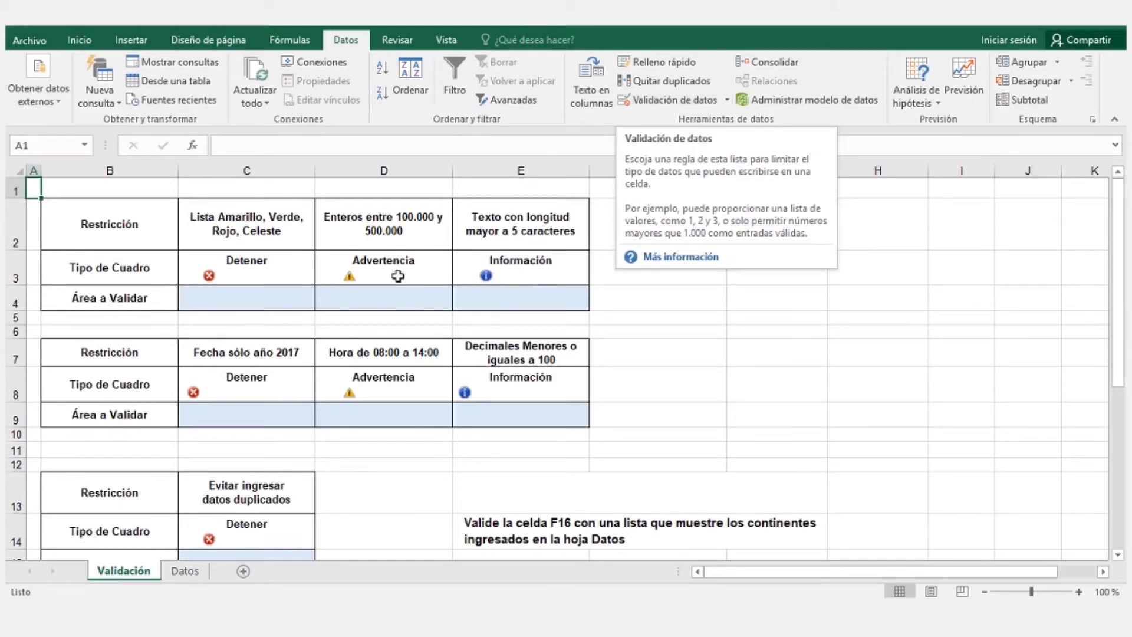
click(249, 297)
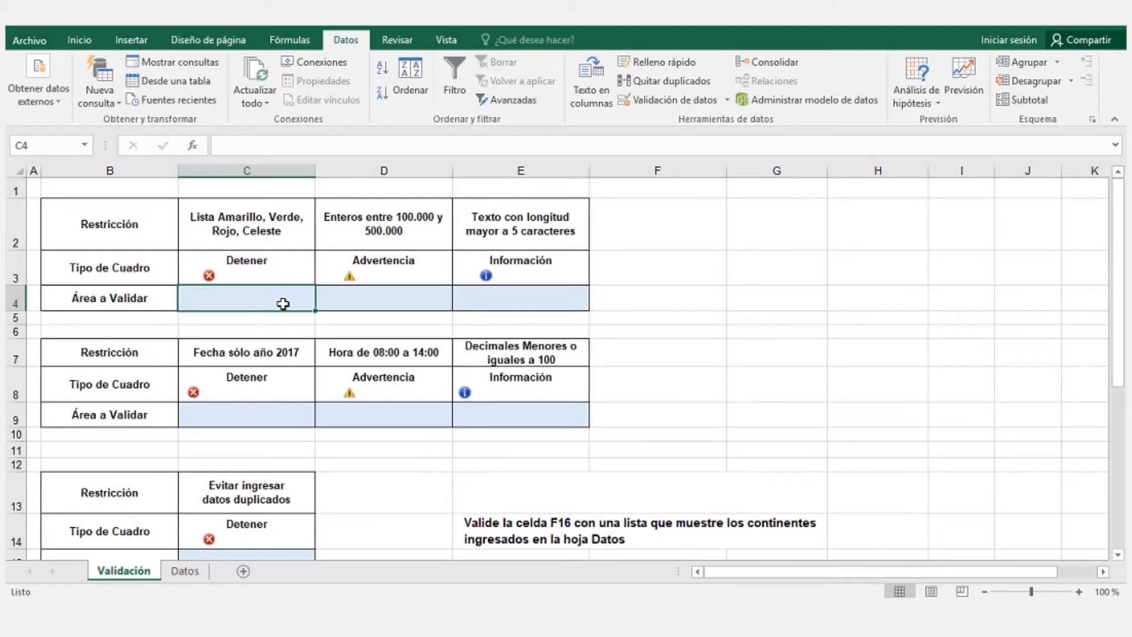
click(661, 101)
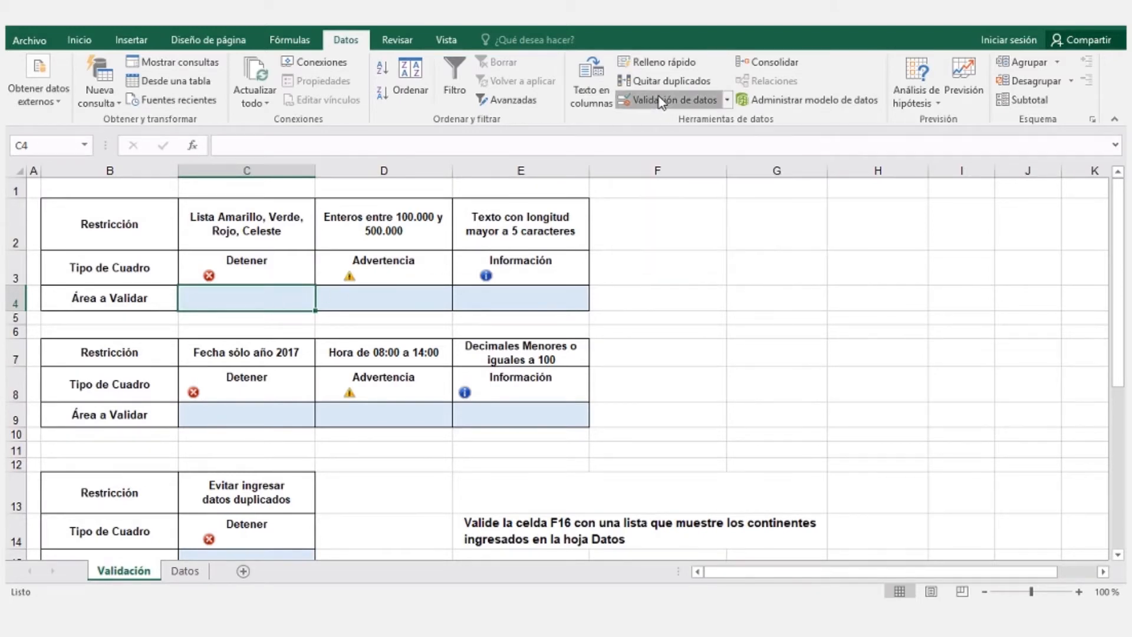
drag(489, 218, 561, 127)
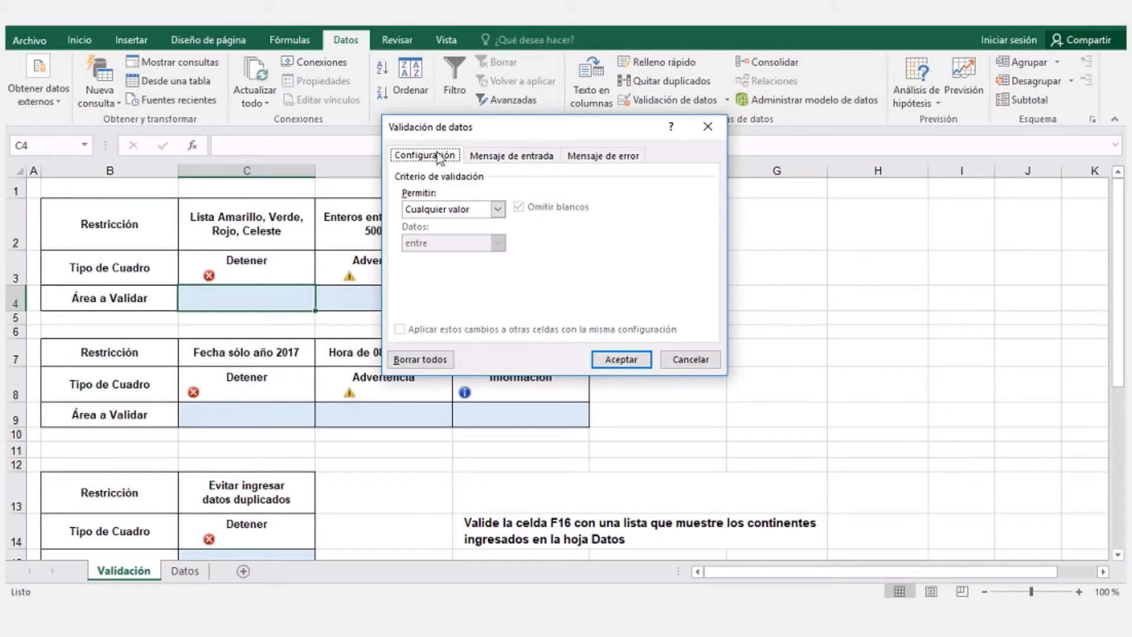
Step: Review the allowed validation criteria, the input message settings and the error alert styles available for C4
click(500, 212)
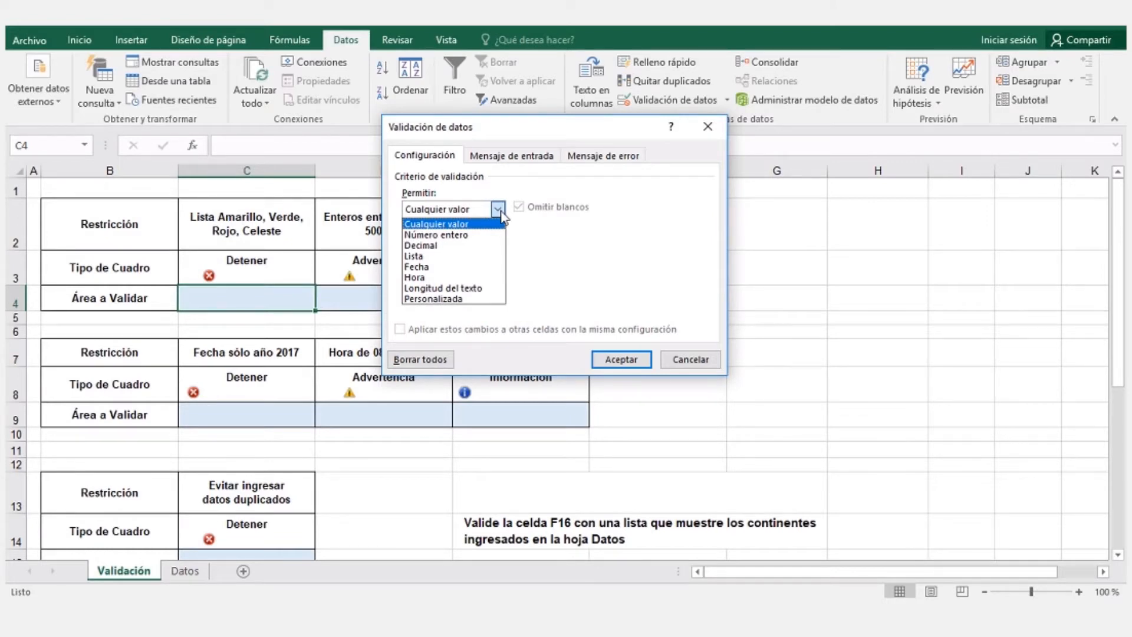
click(449, 158)
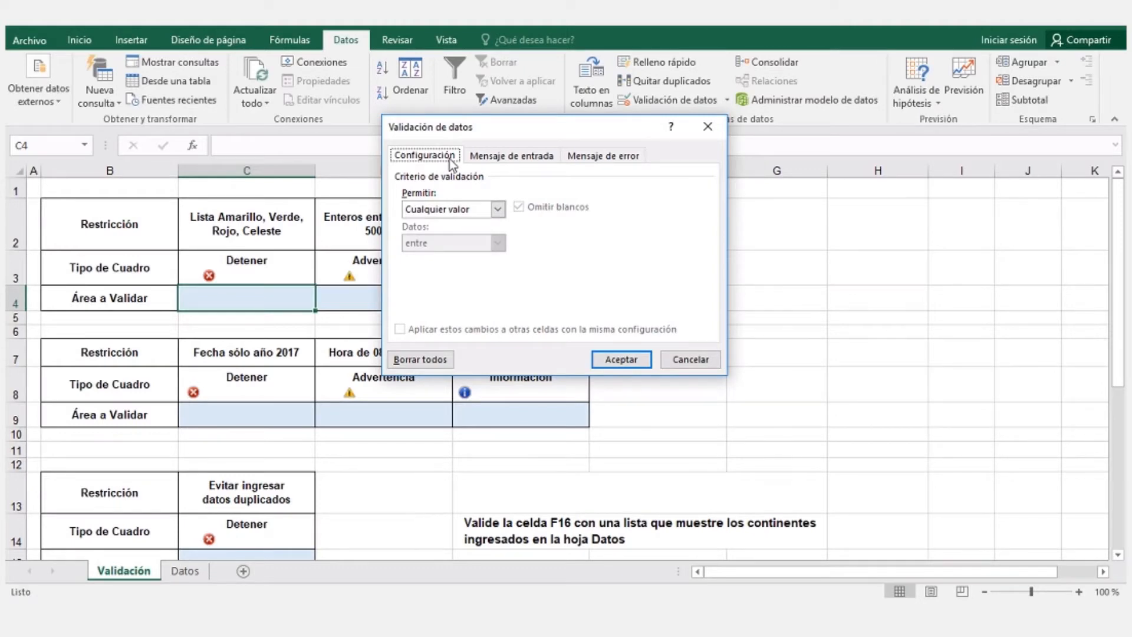
click(513, 156)
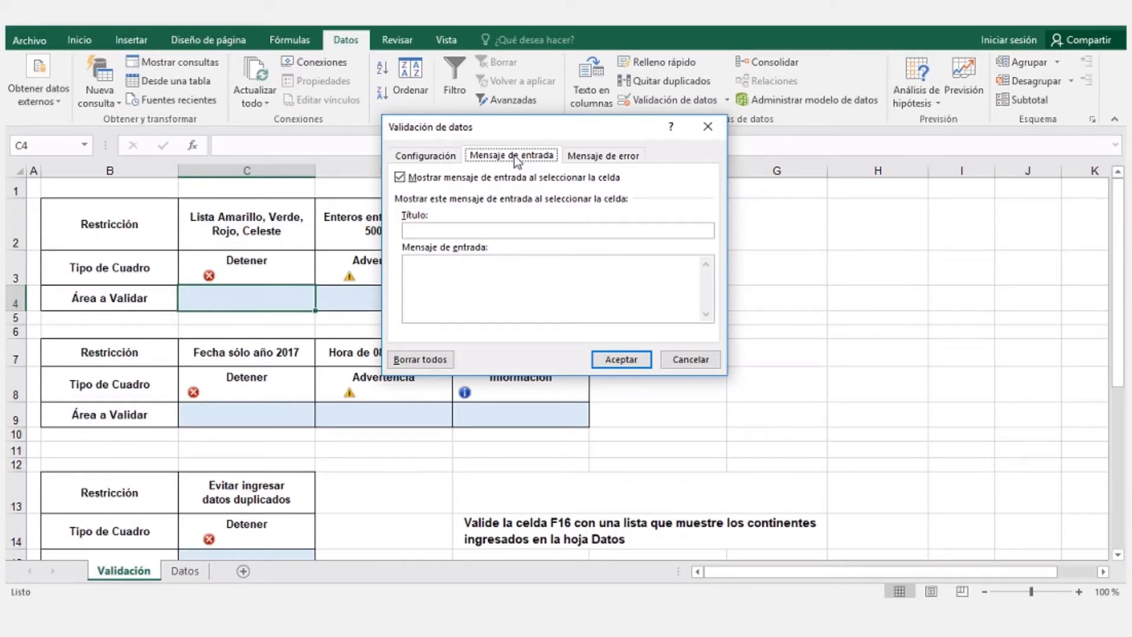
click(596, 157)
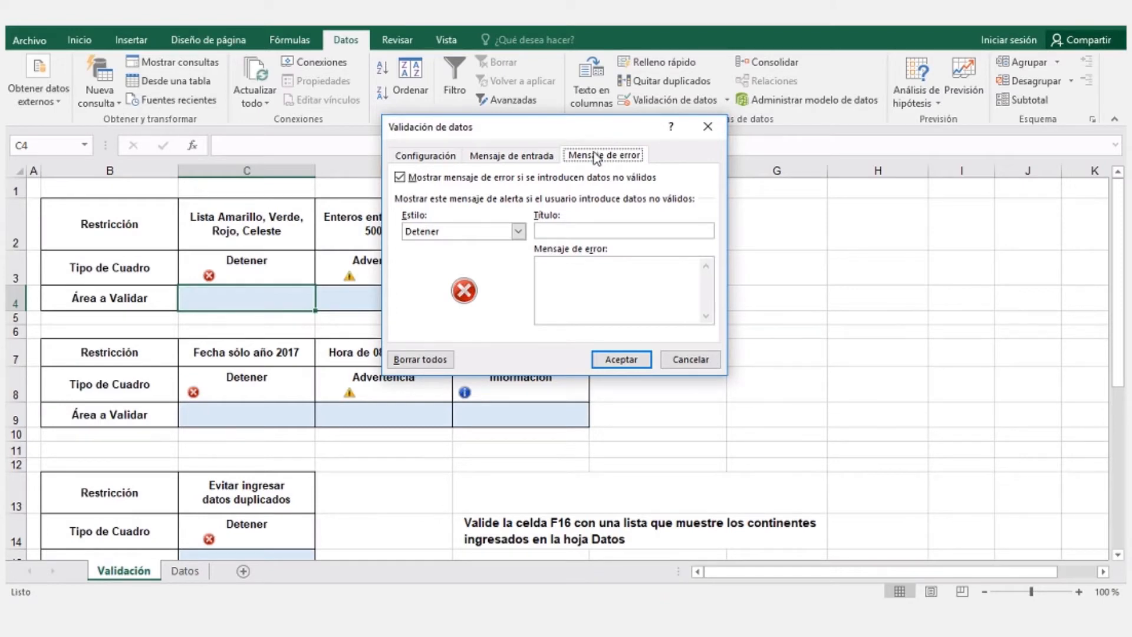
click(518, 232)
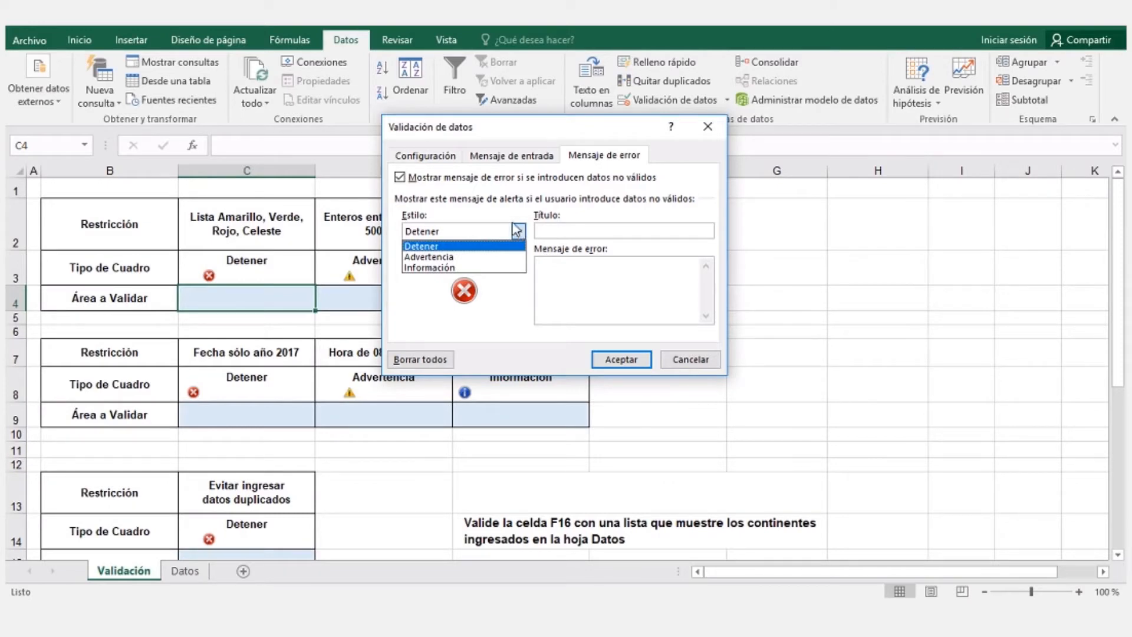
click(432, 160)
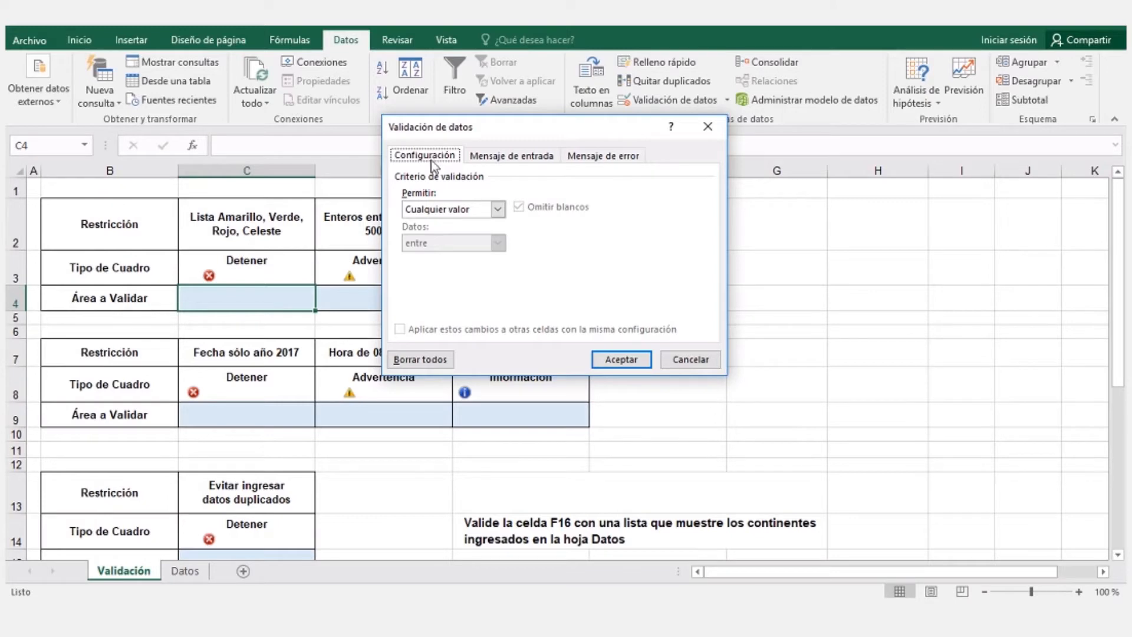
Step: Set C4's validation criterion to Lista with the source Amarillo;Verde;Rojo;Celeste
click(498, 209)
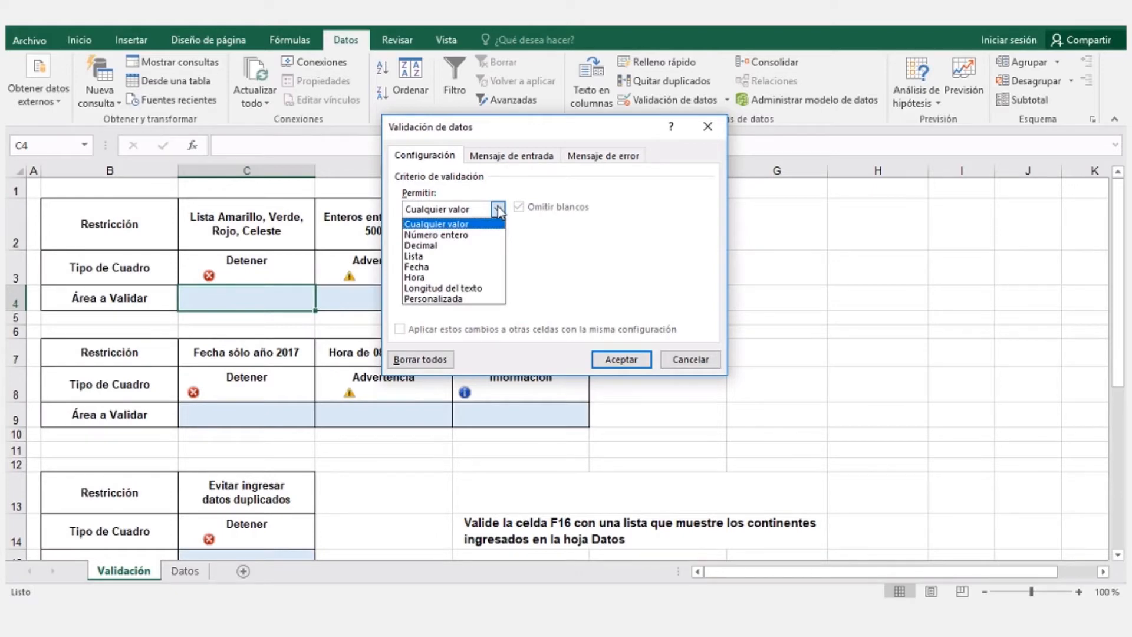
click(434, 256)
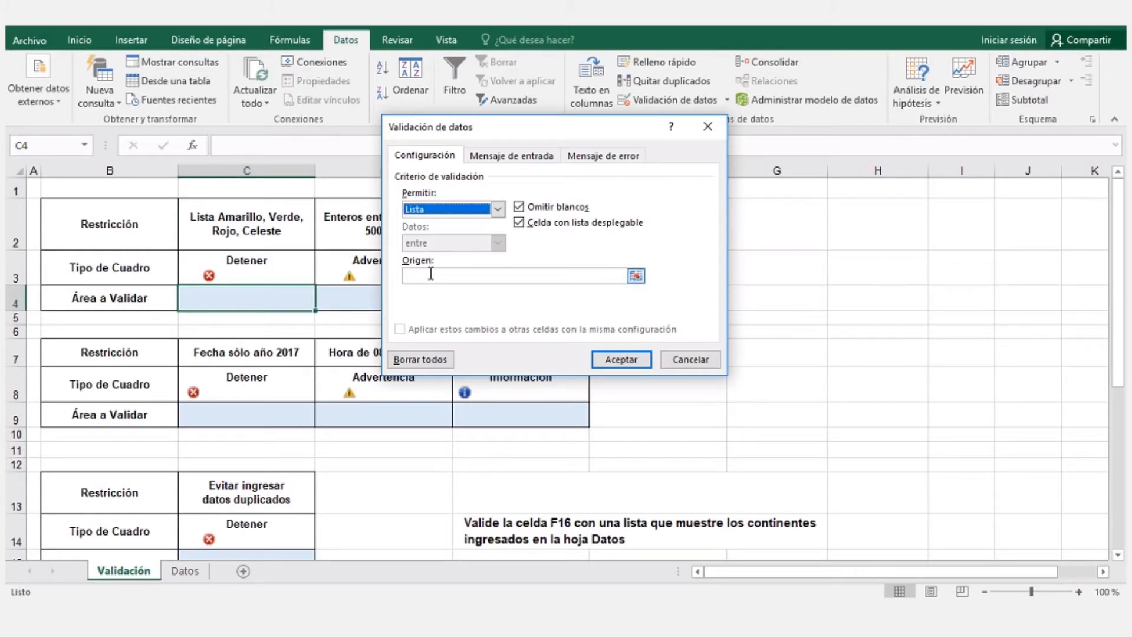
click(431, 274)
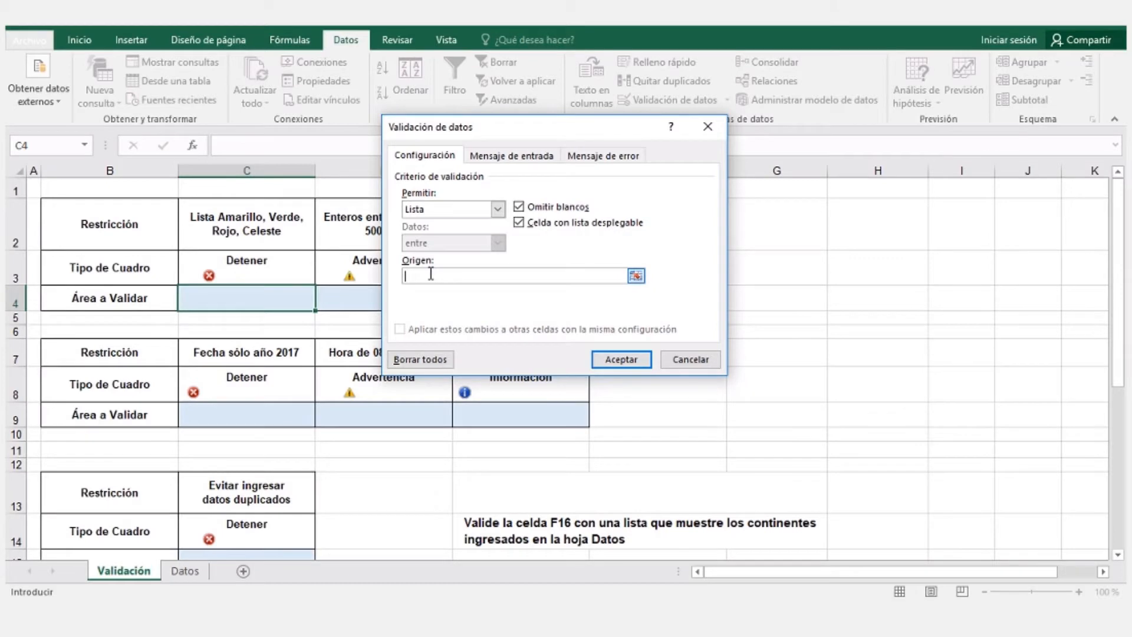
text(Amarillo;Verde;Rojo;)
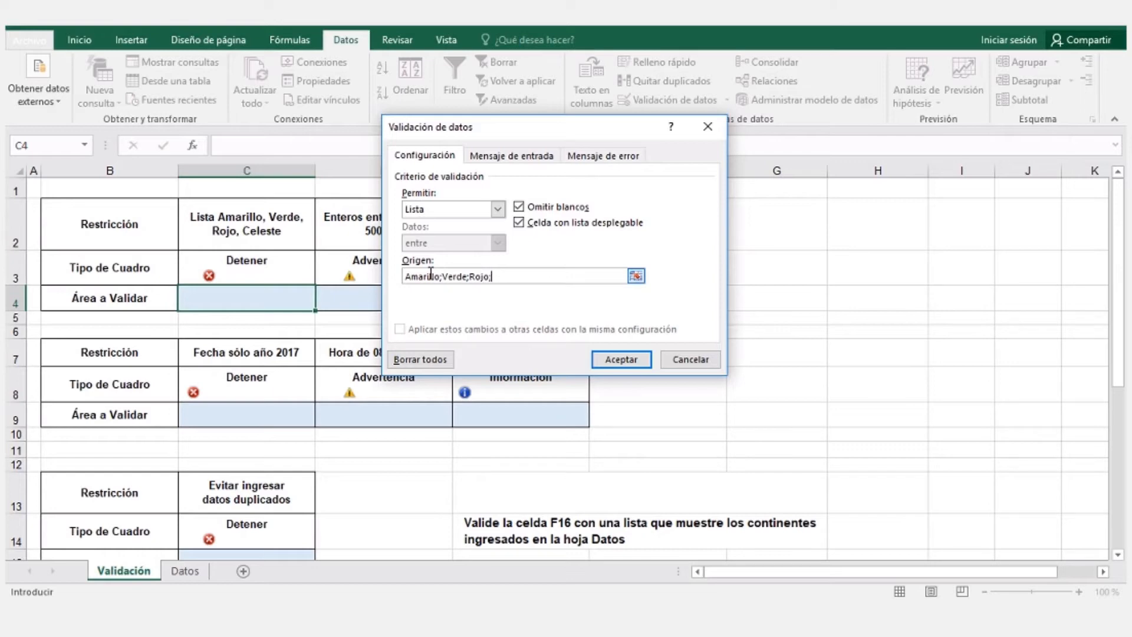
text(Celeste)
Step: Give C4 an input message titled "Ingreso de datos" with the text "Seleccione o ingrese valores sólo de la lista"
click(521, 158)
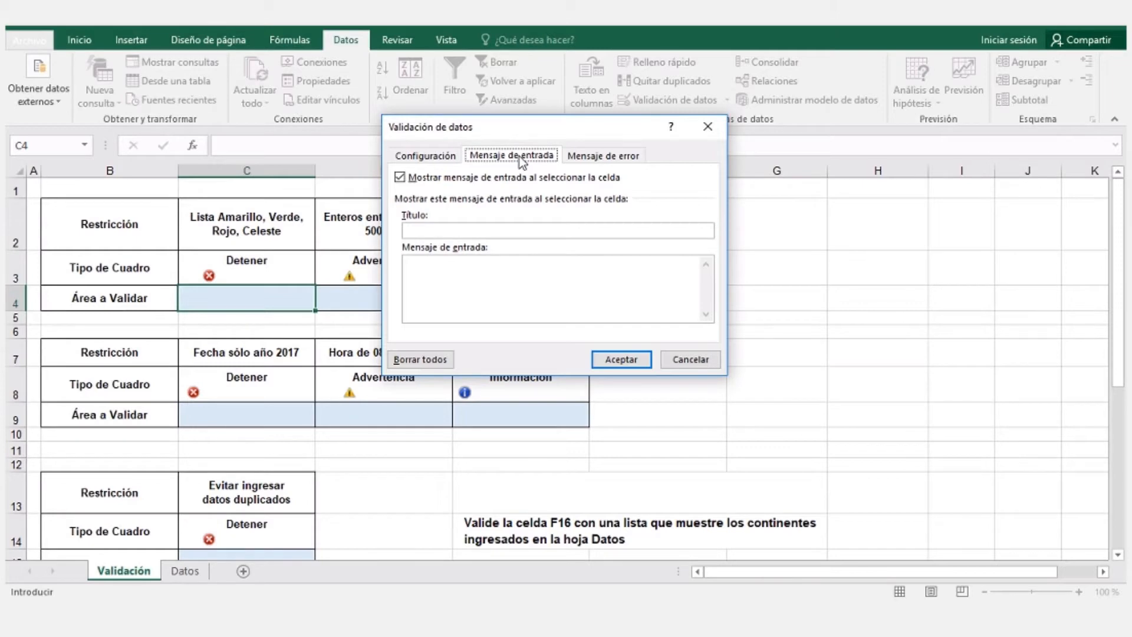
click(431, 228)
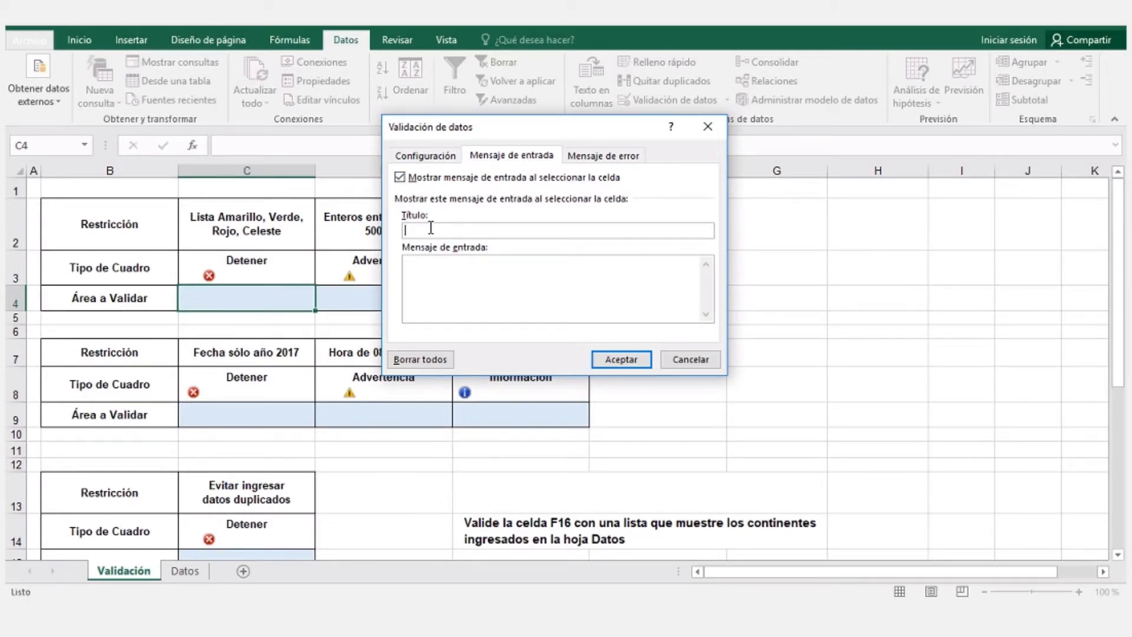
text(Ingreso de datos)
click(466, 276)
text(Seleccione o ingrese v)
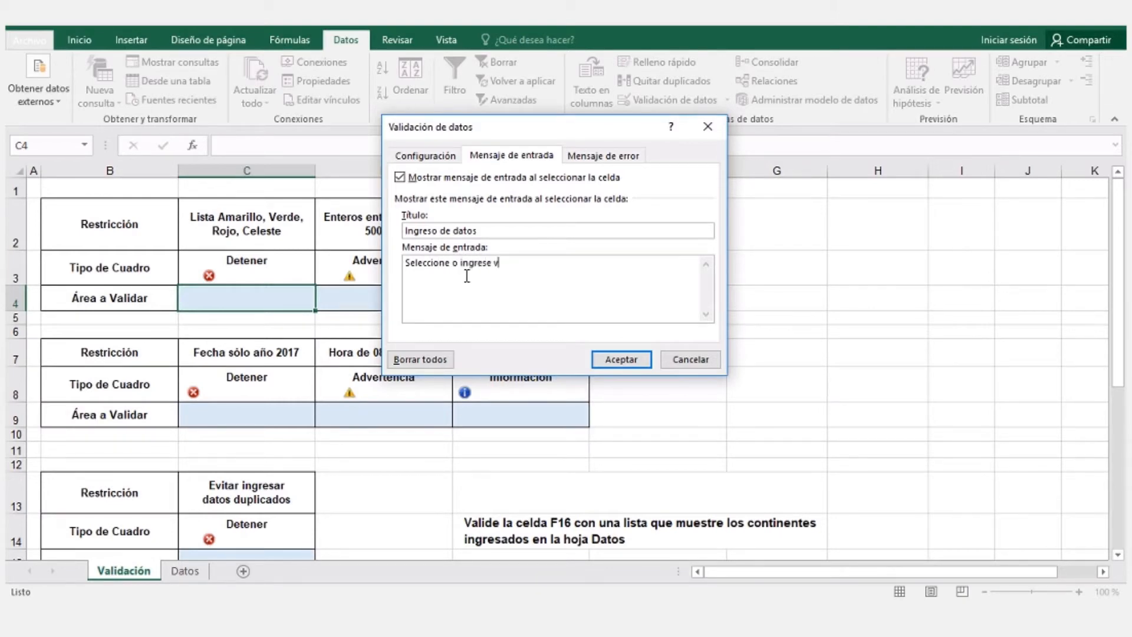
text(alores sólo de la lista)
Step: Give C4 a Detener error alert titled "Dato Incorrecto" reading "Debe seleccionar o ingresar sólo valores de la lista" and apply the validation
click(590, 157)
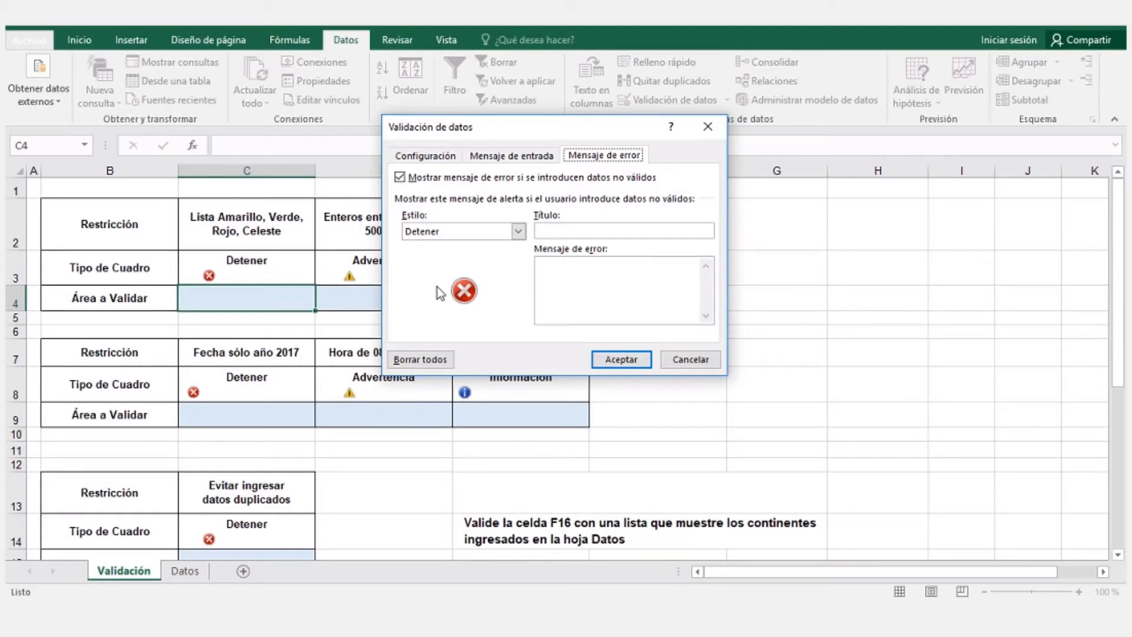
click(553, 233)
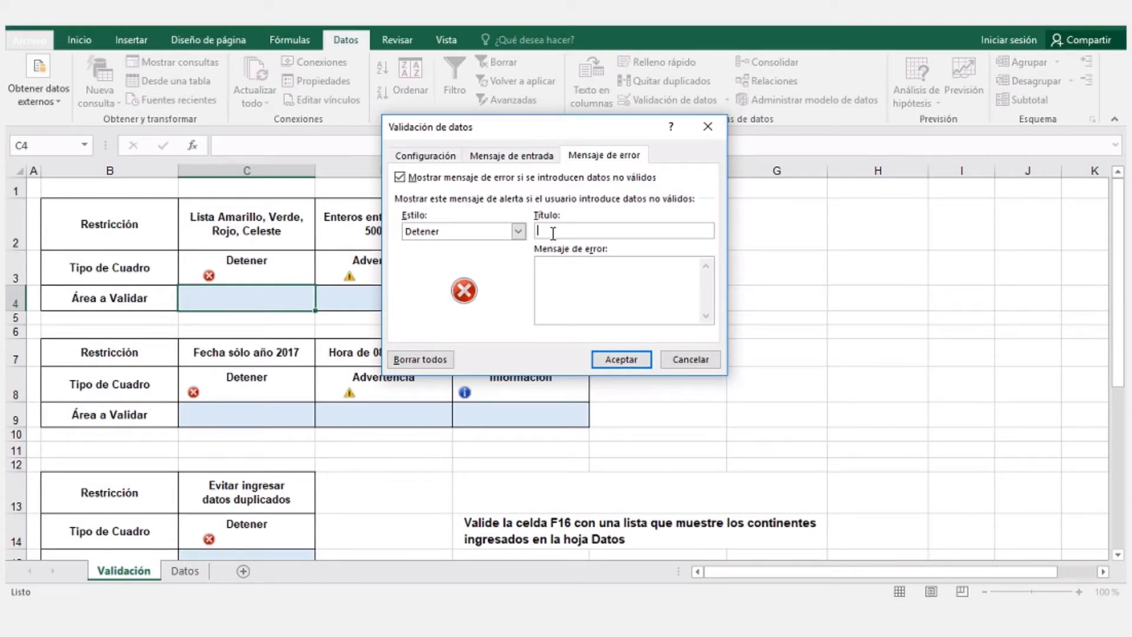
text(Dato Incorrecto)
click(559, 271)
text(Debe seleccionar)
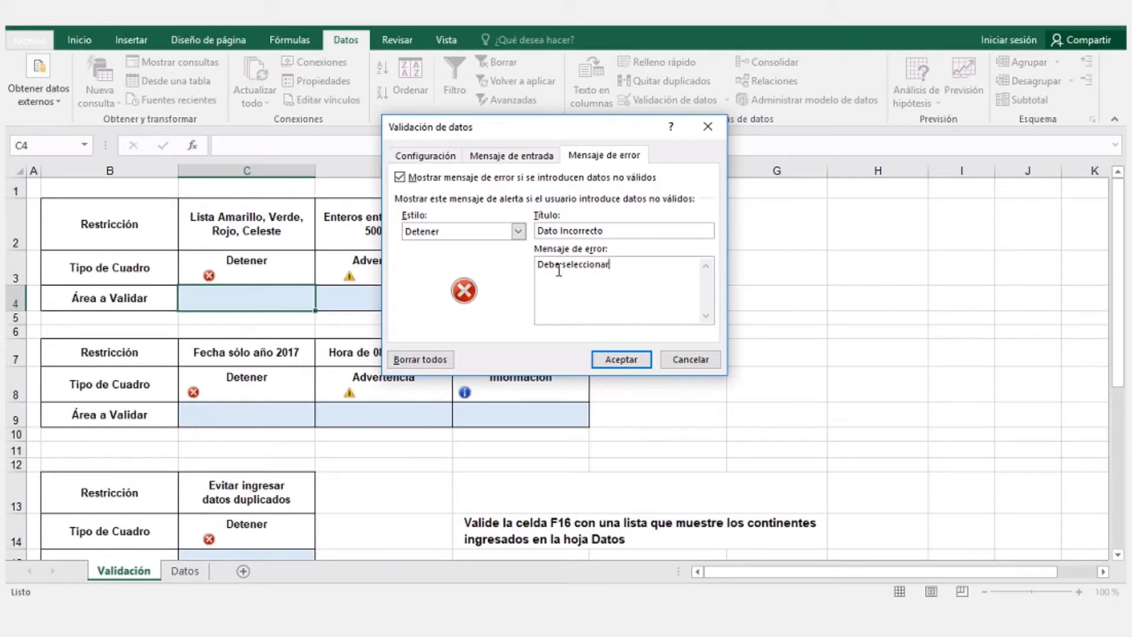
text(o ingresar sólo valores de )
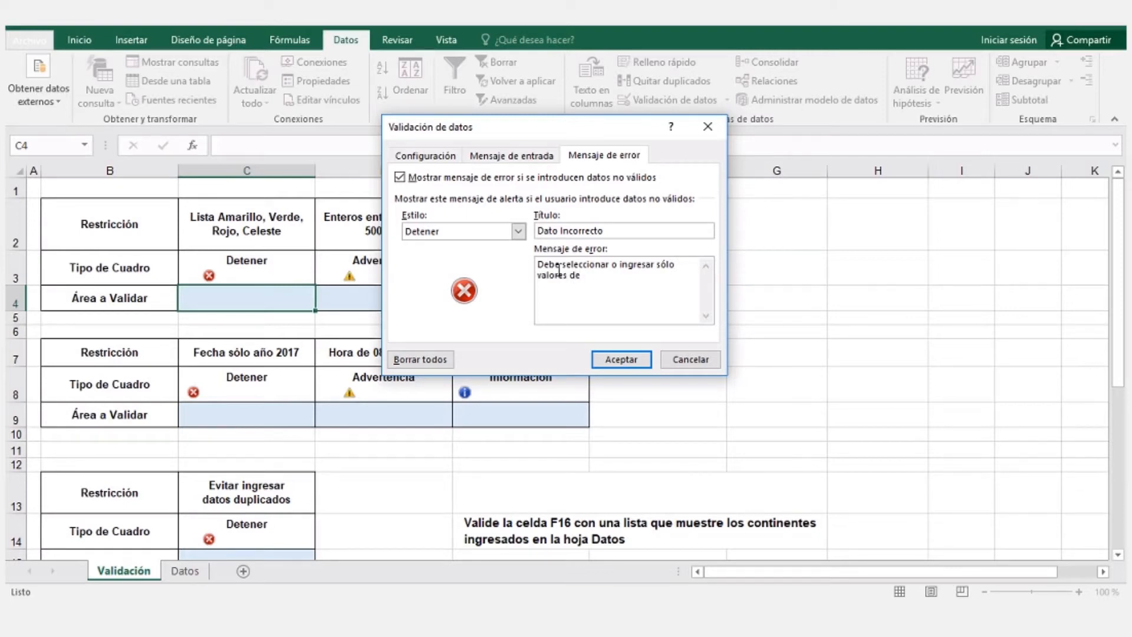
text(la lista)
click(610, 360)
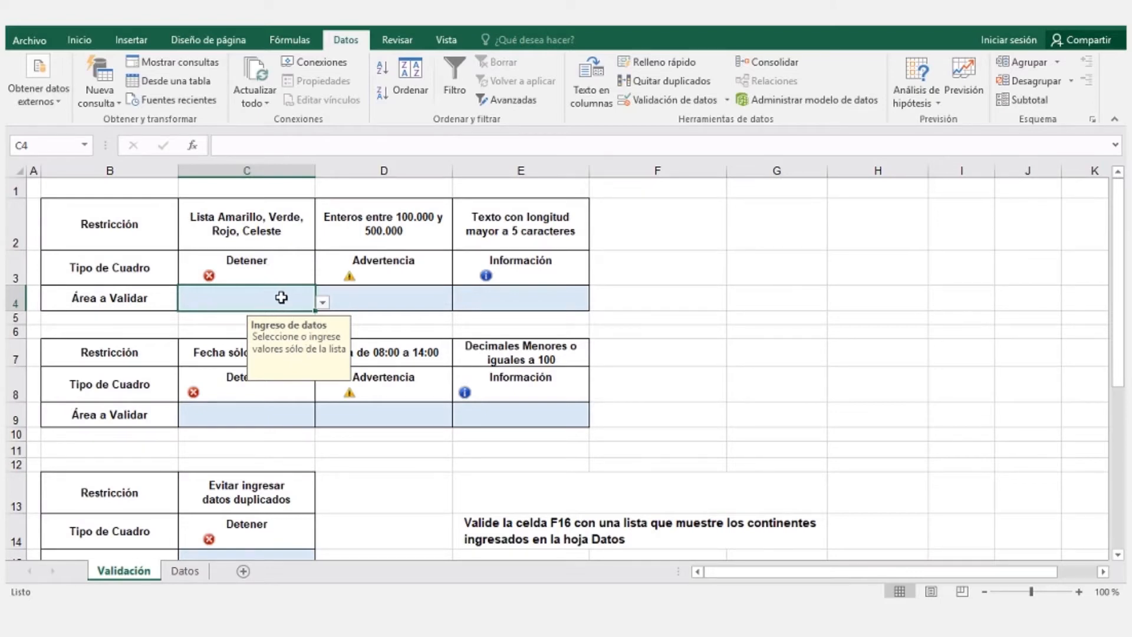
Step: Choose Amarillo from the drop-down list in C4
click(322, 303)
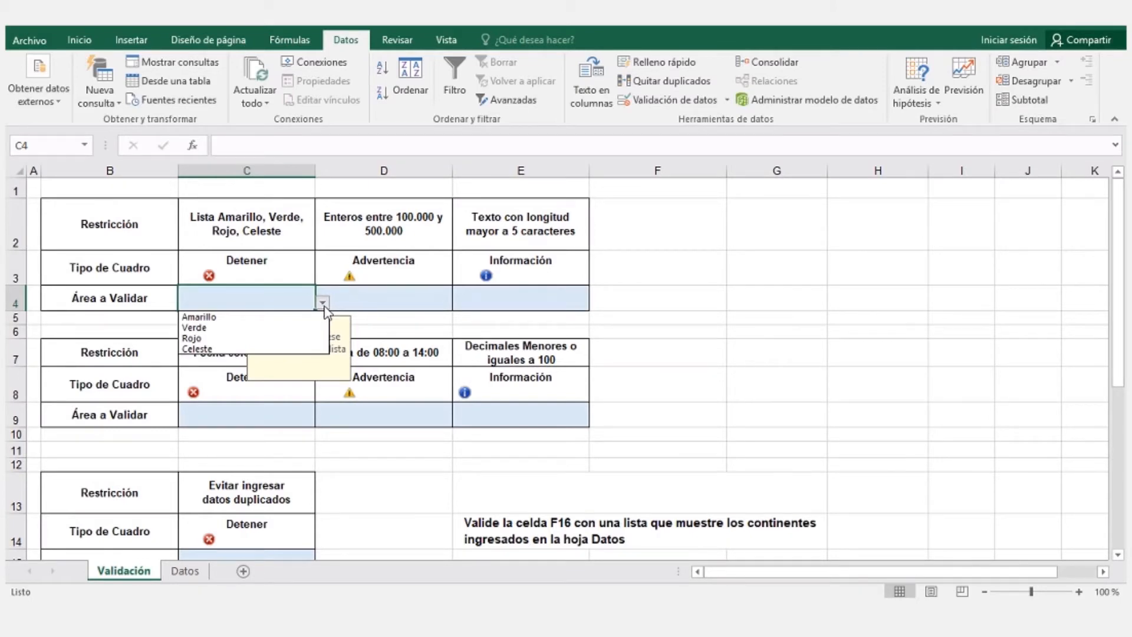
click(215, 316)
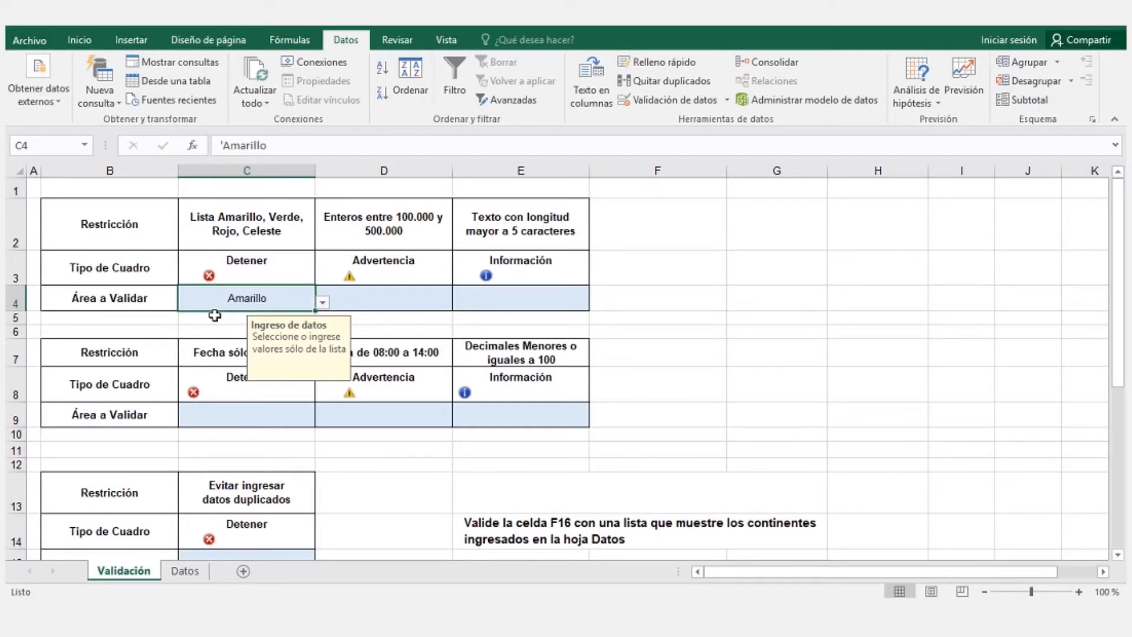
Step: Try to replace C4's value with lowercase "verde", retry the entry once and cancel it
text(verde)
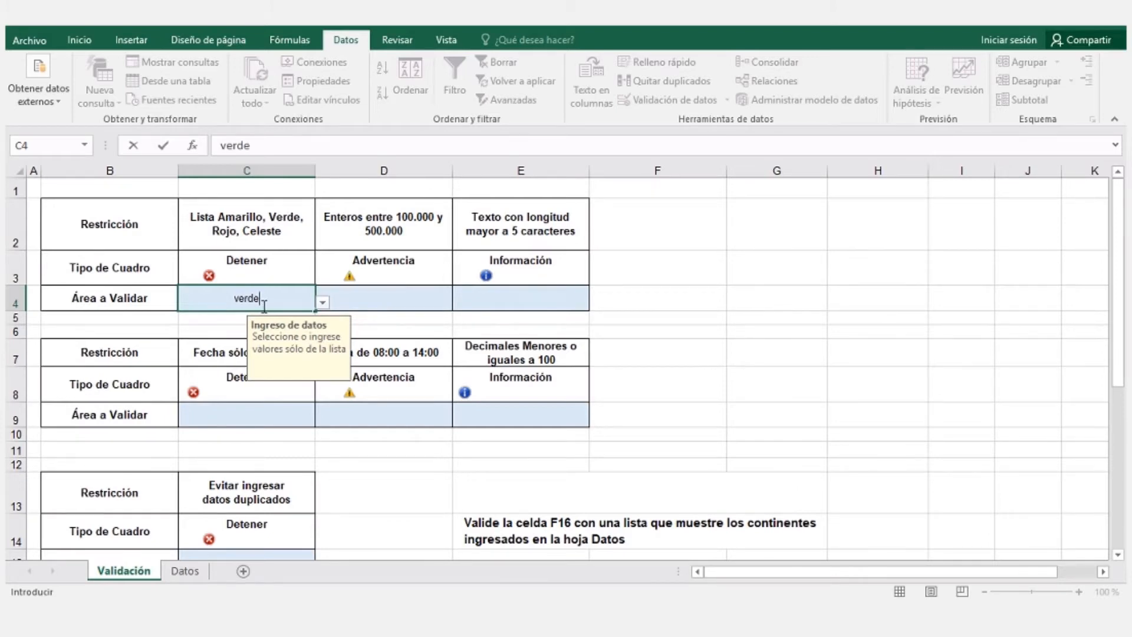
key(Return)
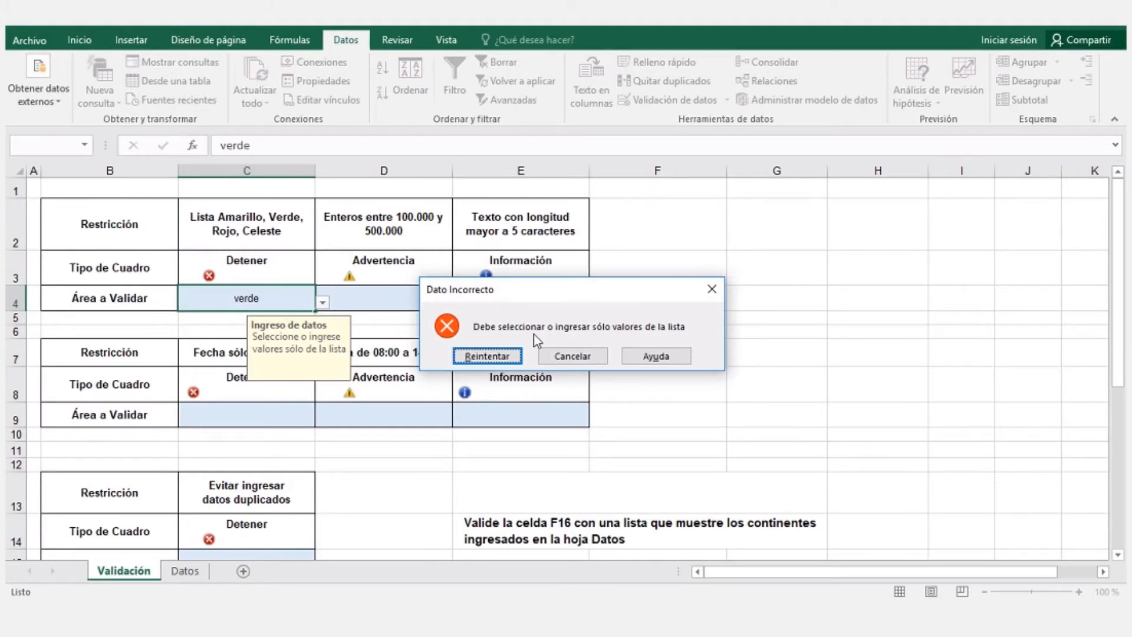
click(487, 356)
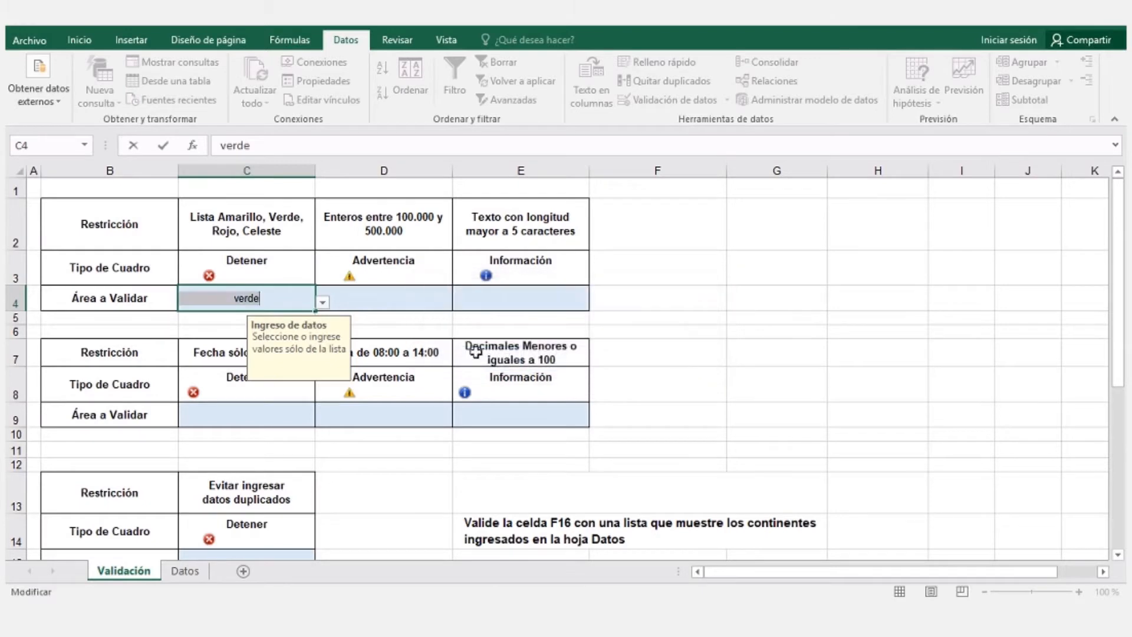
click(277, 292)
key(Return)
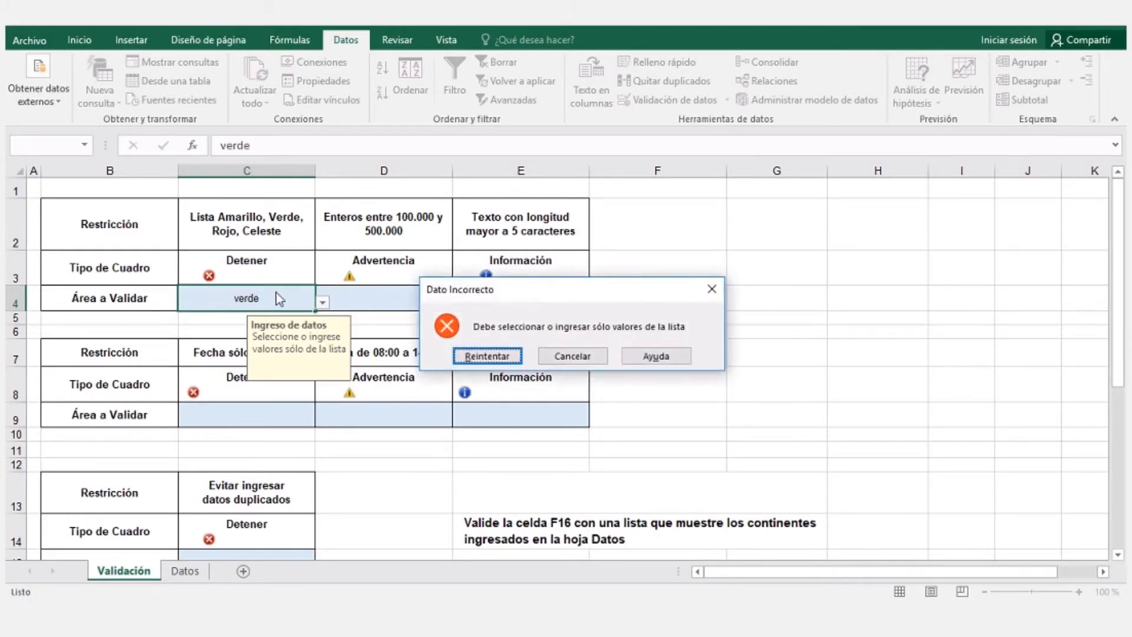
click(565, 357)
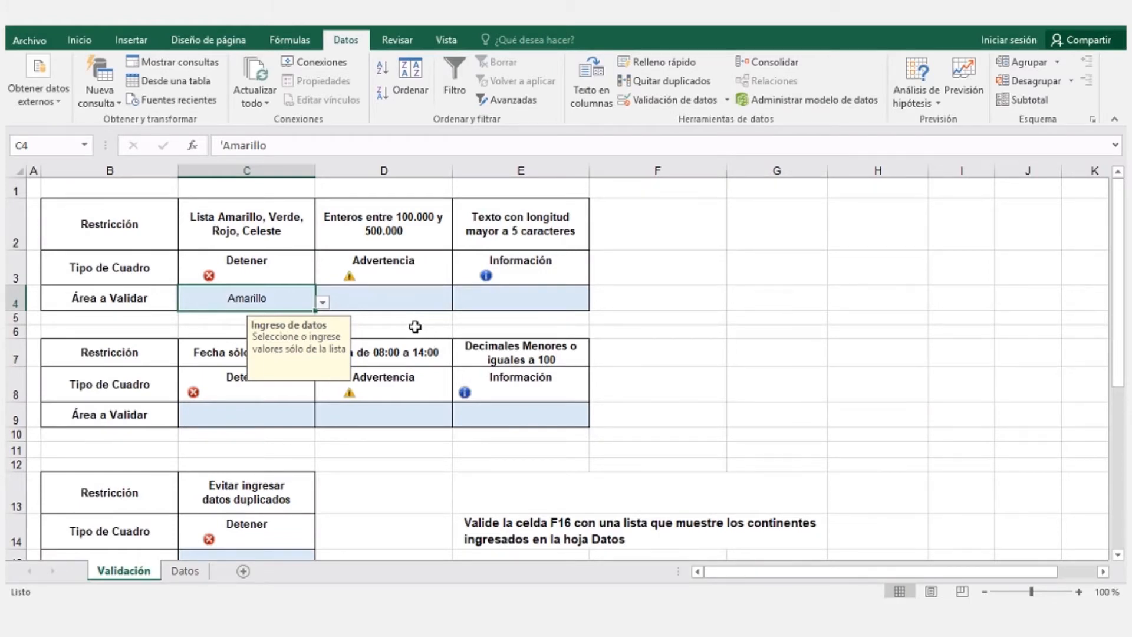
Step: Open the data validation settings for D4, allow Número entero and move the dialog clear of the cell
click(399, 295)
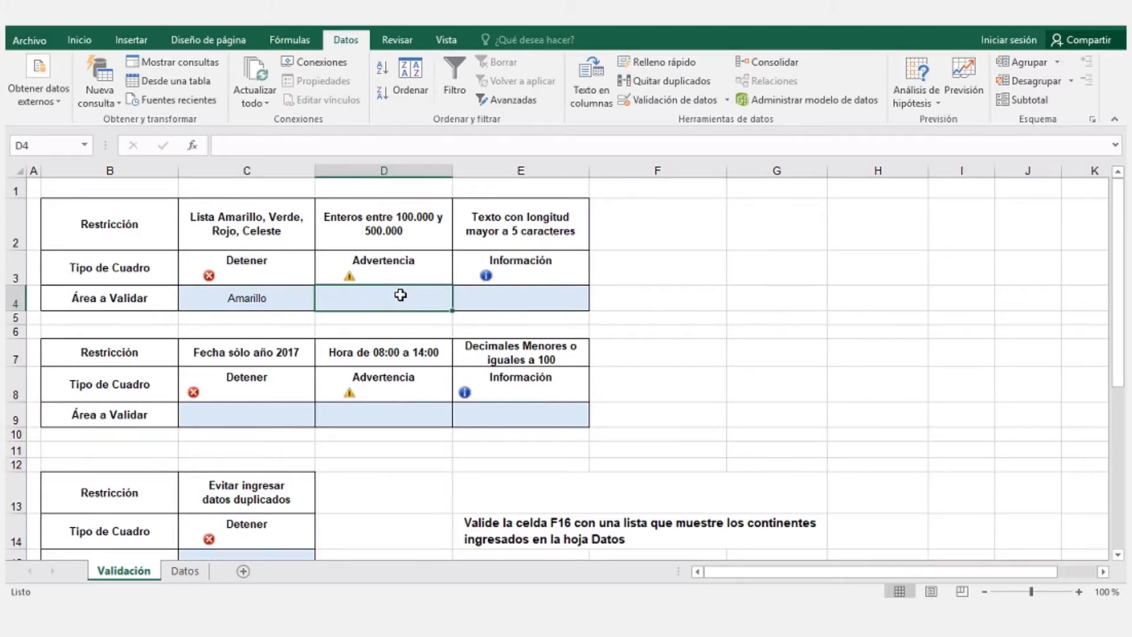
click(672, 107)
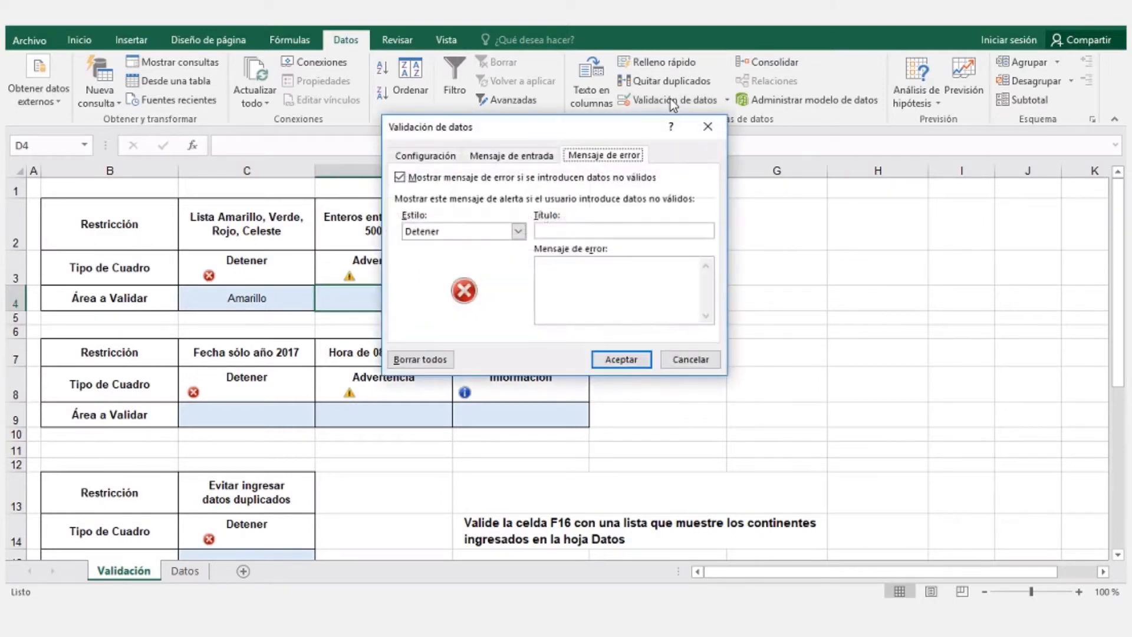
click(423, 156)
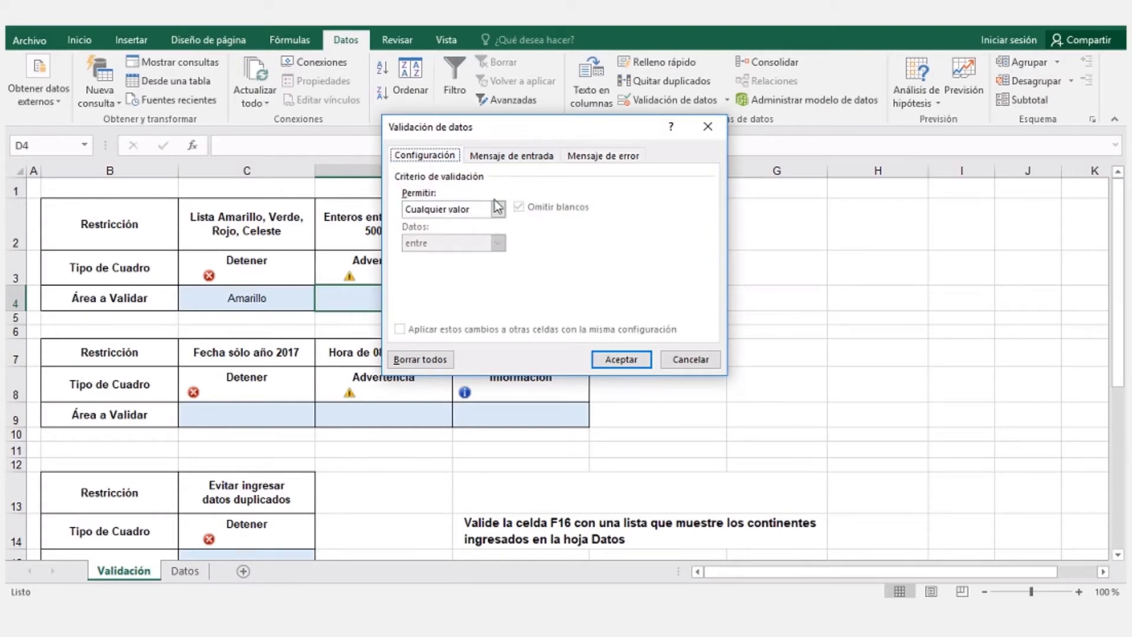
click(498, 209)
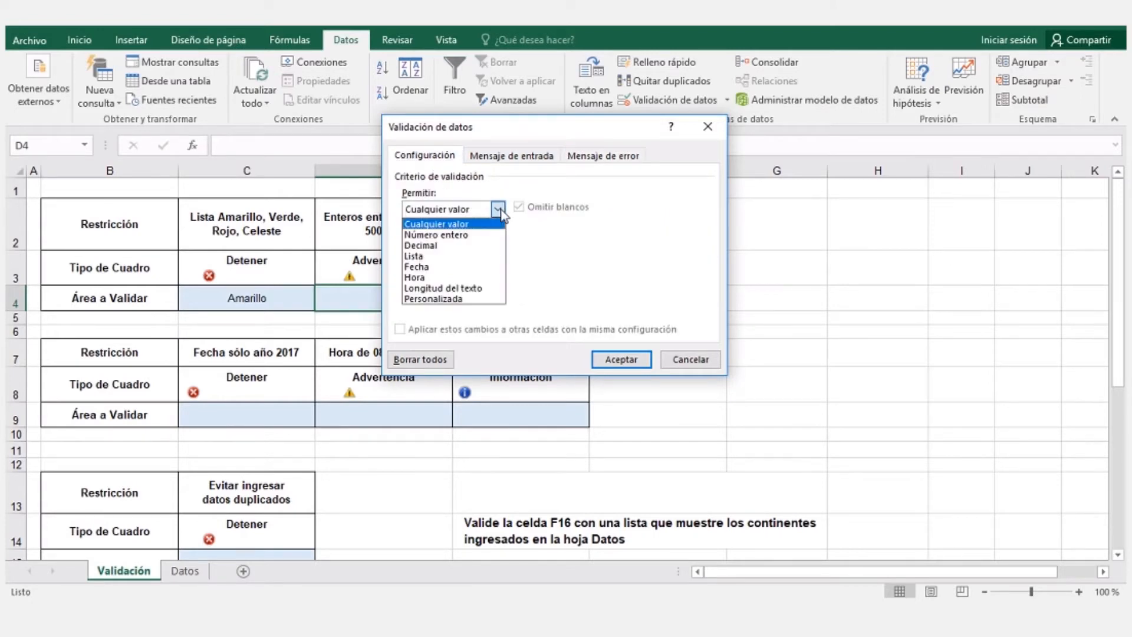
click(463, 236)
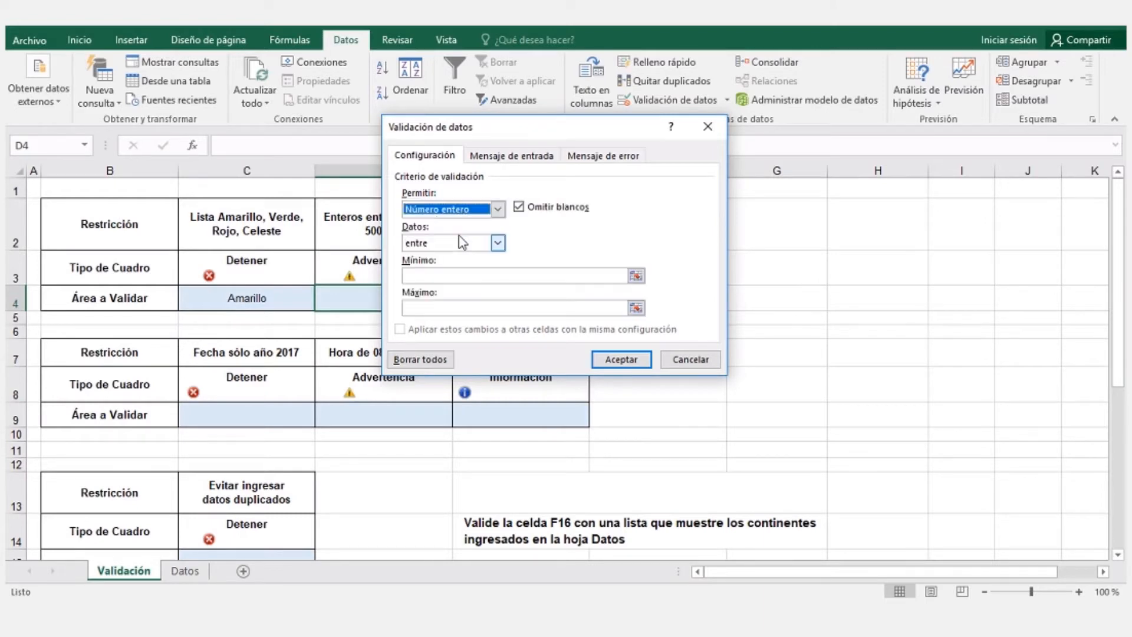
drag(527, 125, 726, 103)
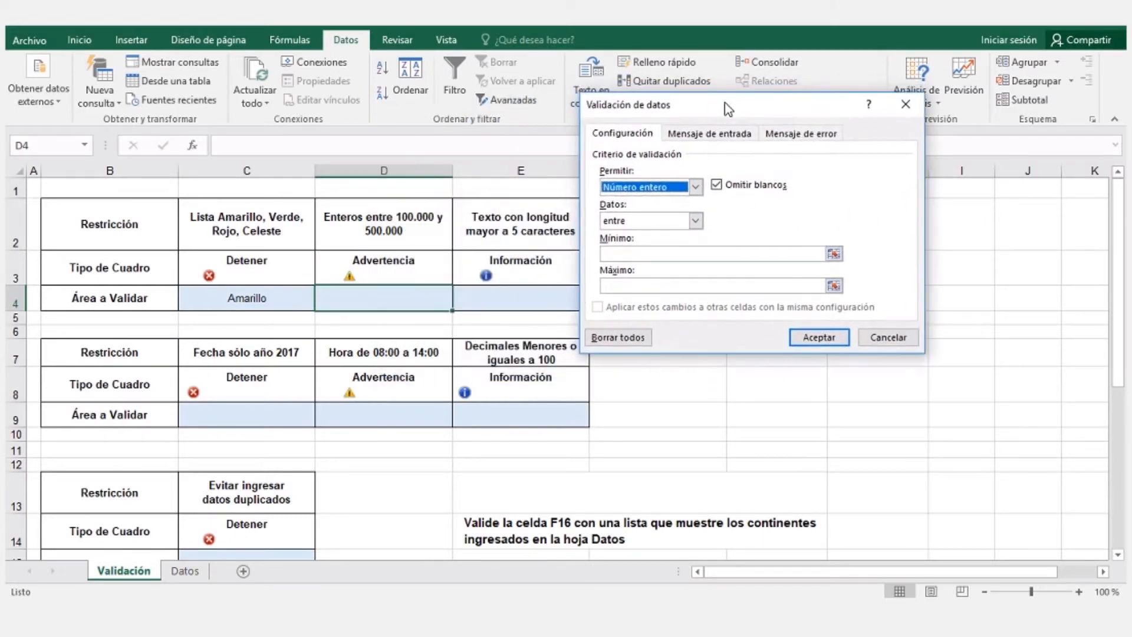
Step: Review the comparison operators offered for the Número entero, Decimal and Fecha criteria in D4's validation settings
click(696, 220)
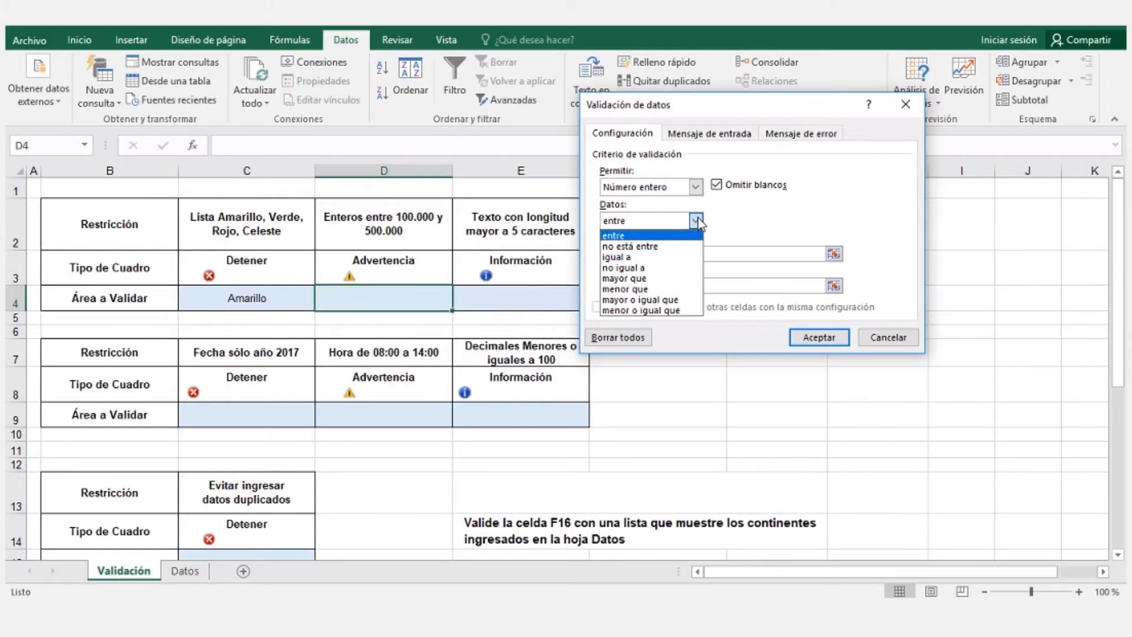
click(696, 187)
click(695, 188)
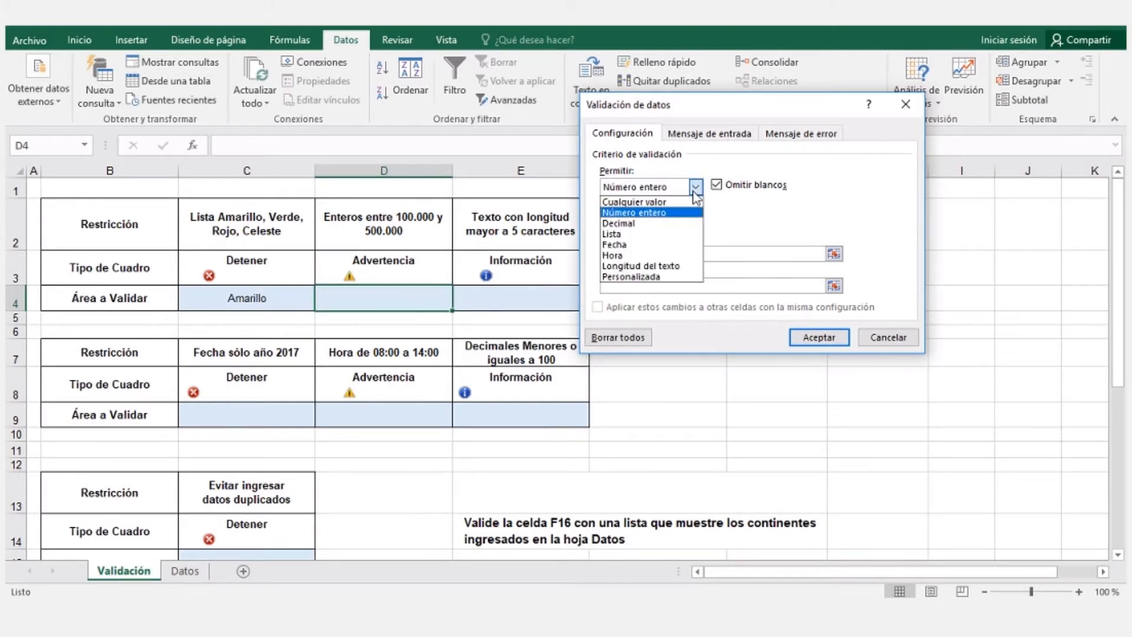
click(644, 230)
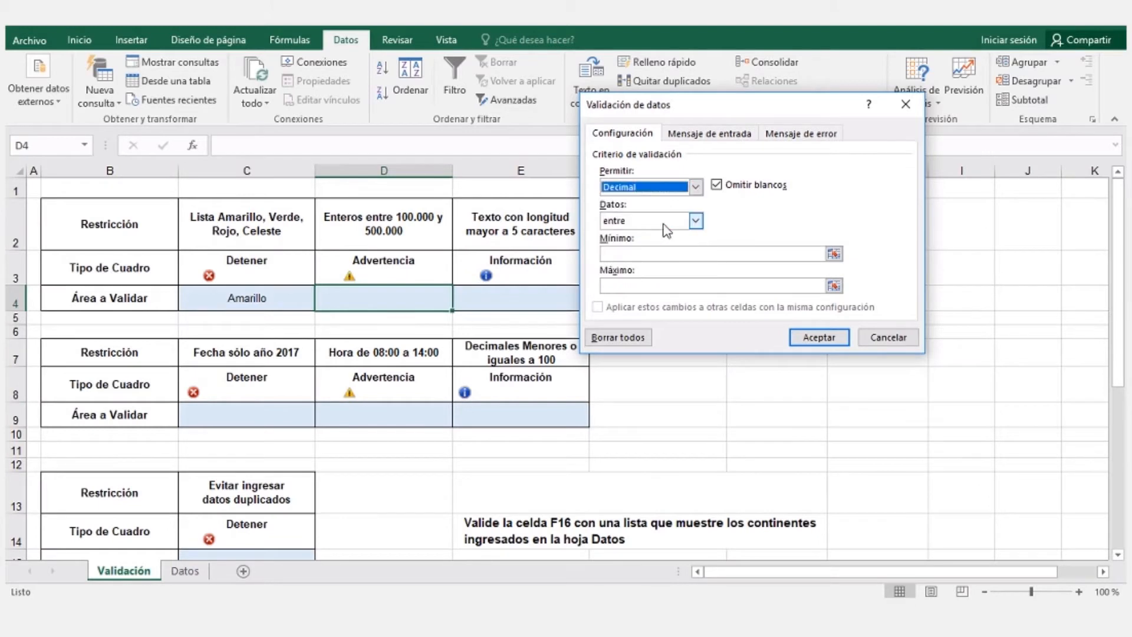
click(695, 222)
click(697, 222)
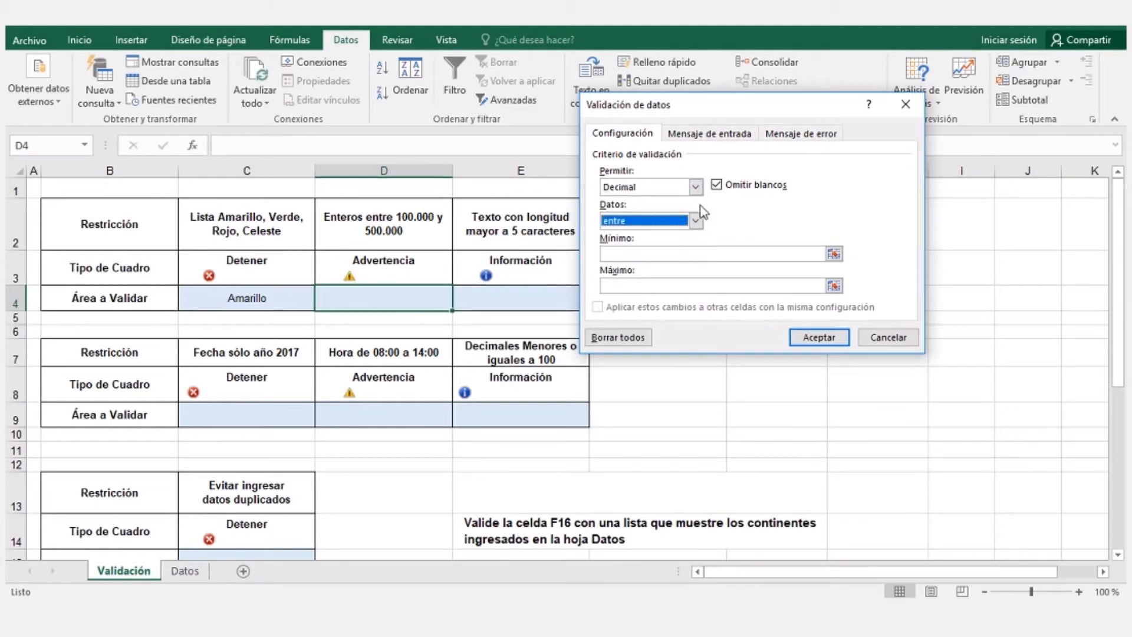
click(698, 190)
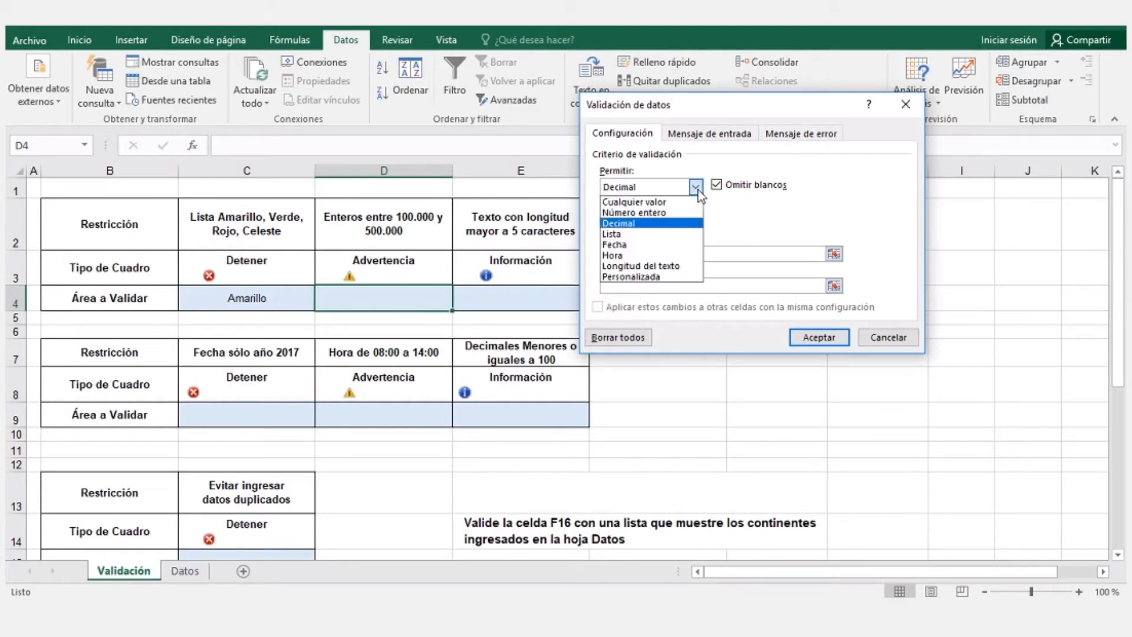
click(688, 244)
click(696, 223)
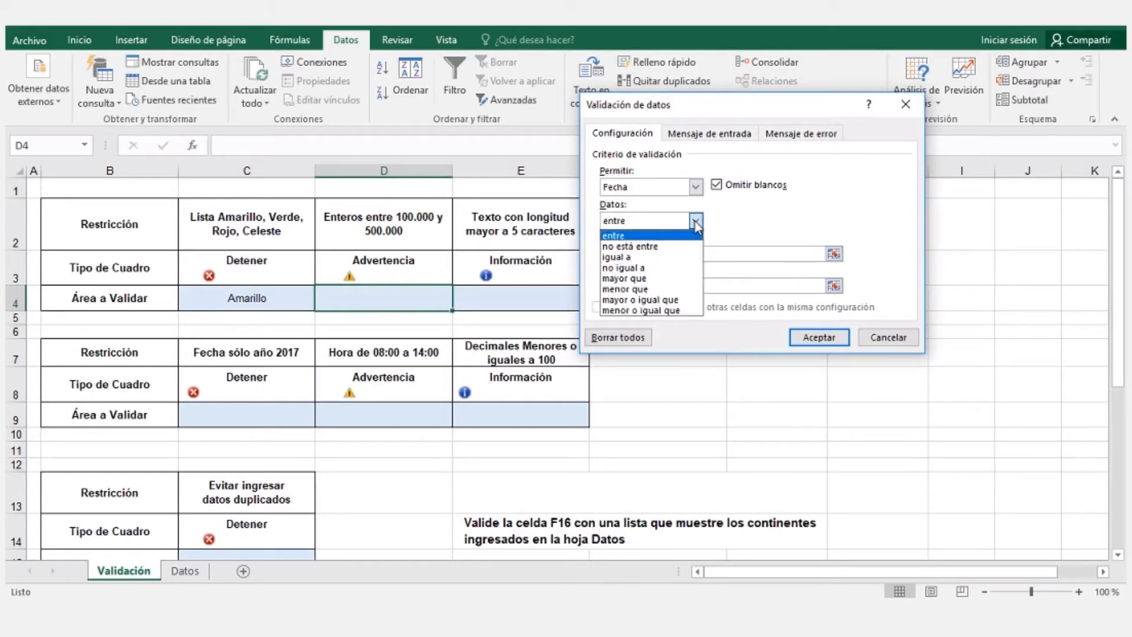
click(696, 222)
Step: Review the comparison options offered for the Hora, Longitud del texto and Lista criteria in D4's validation settings
click(697, 187)
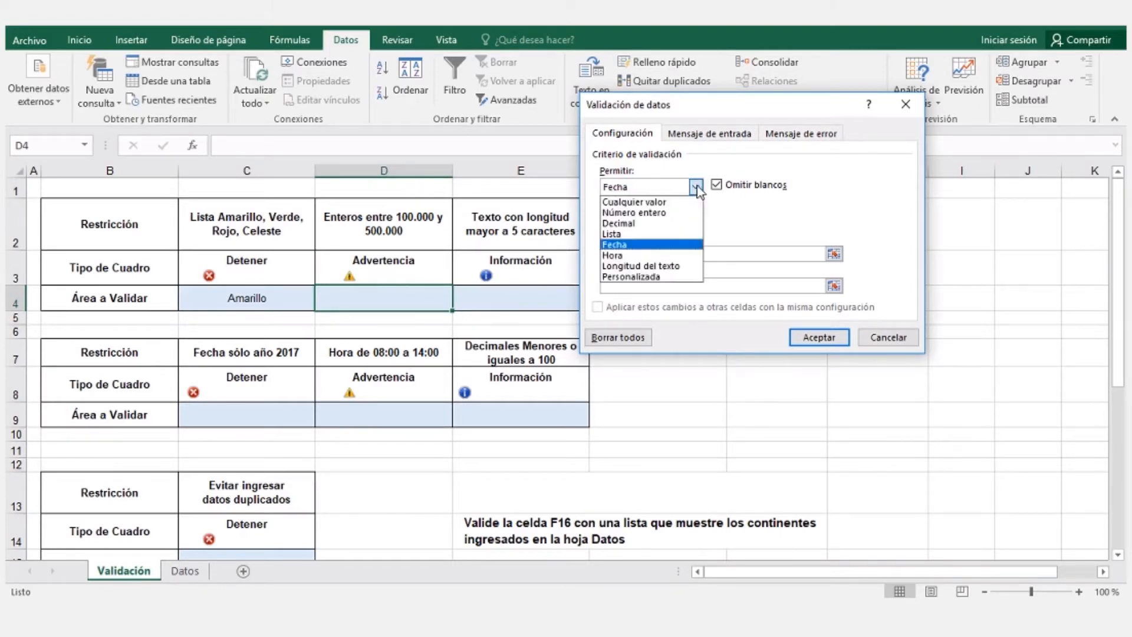
click(655, 255)
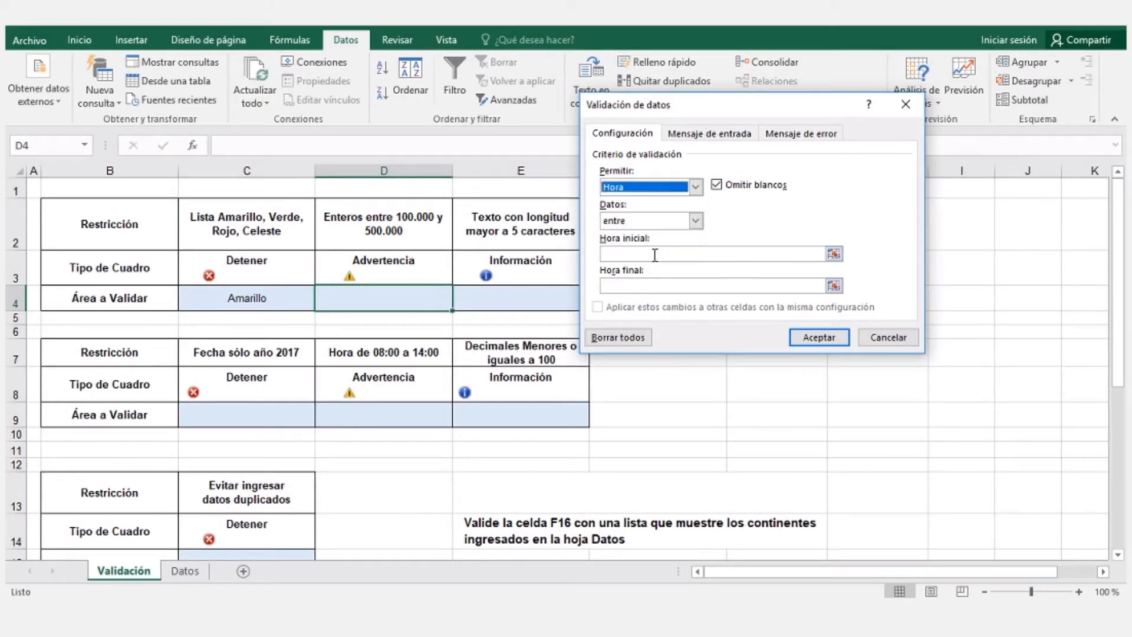
click(696, 221)
click(696, 222)
click(695, 188)
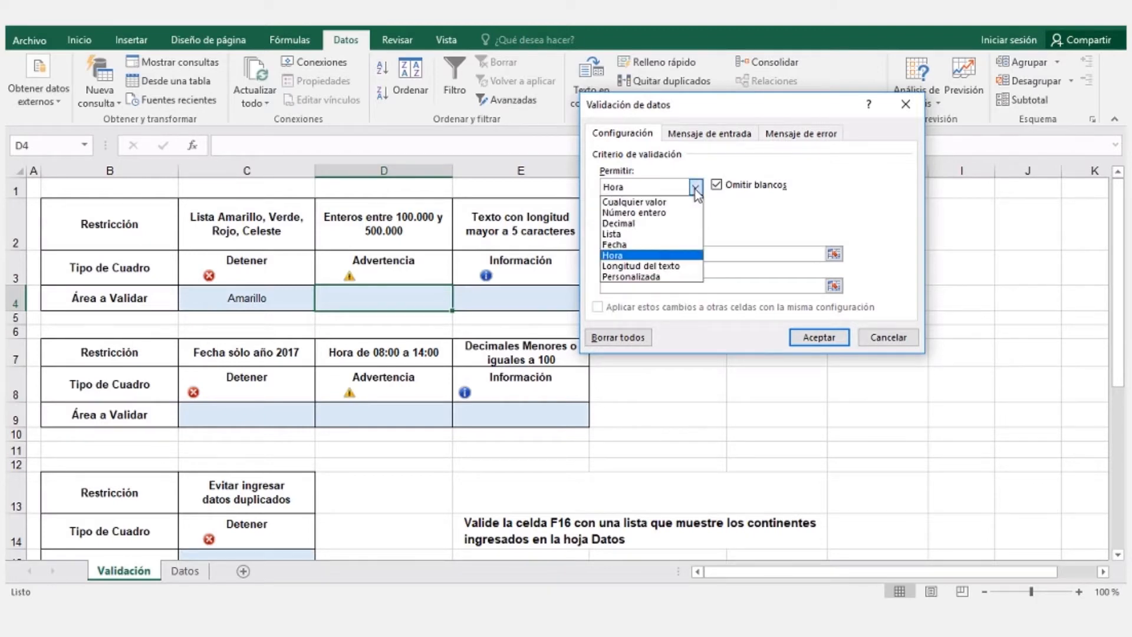
click(669, 265)
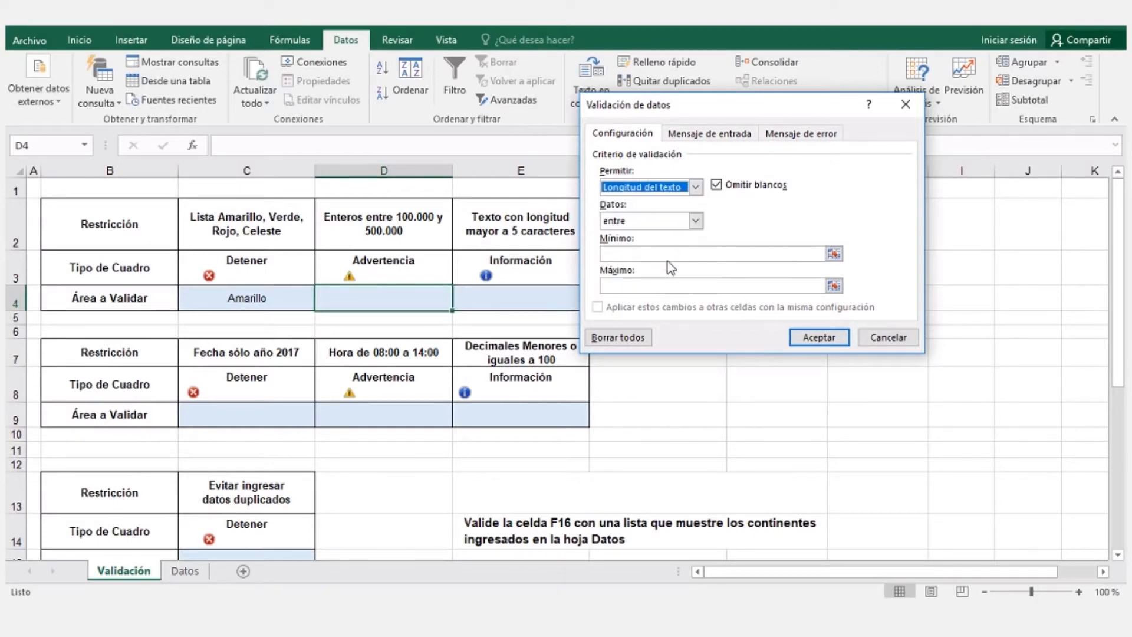
click(700, 222)
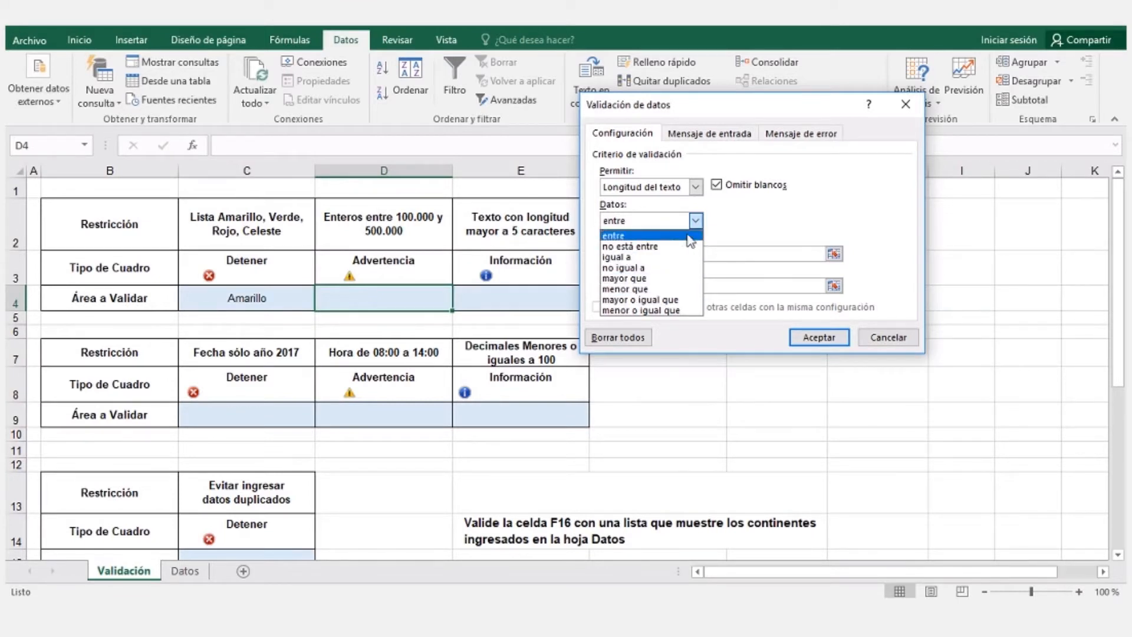
click(697, 188)
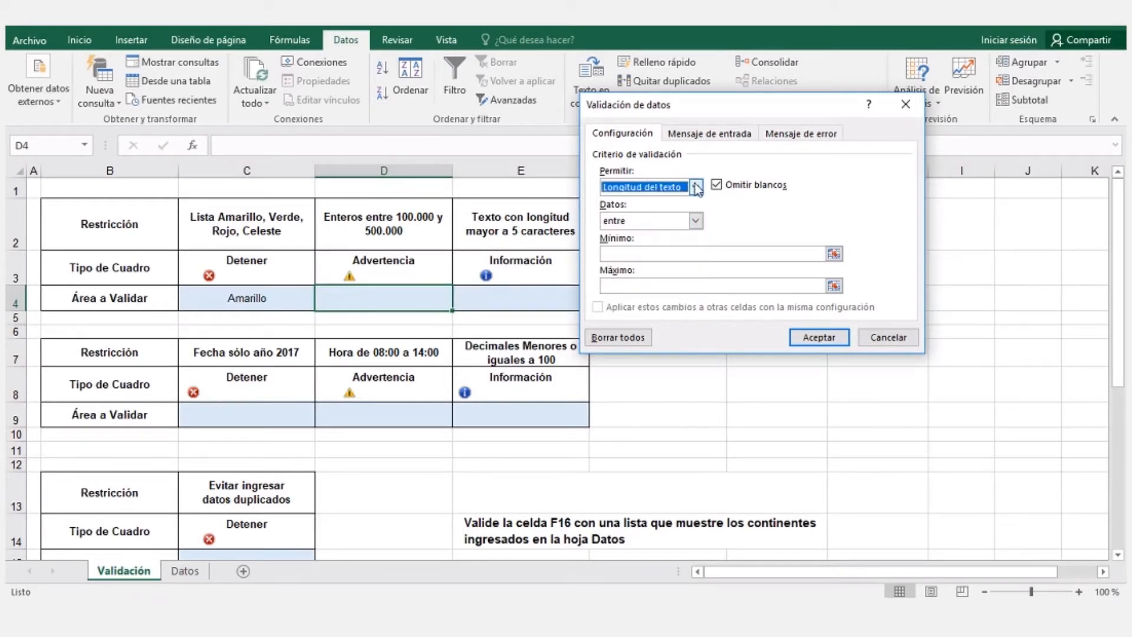
click(697, 187)
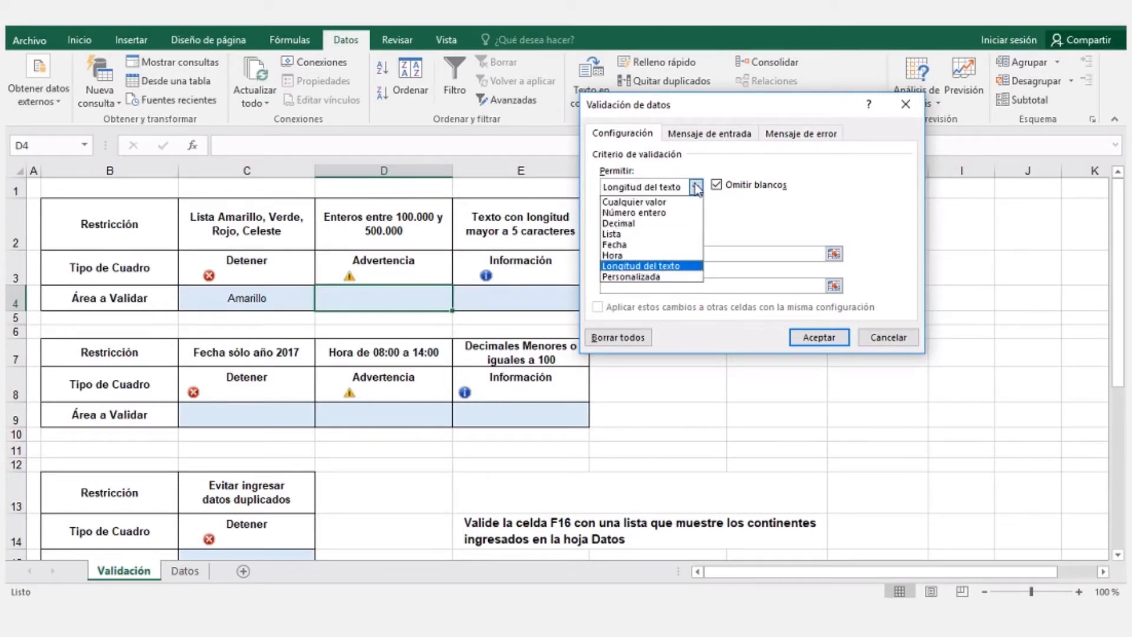
click(635, 234)
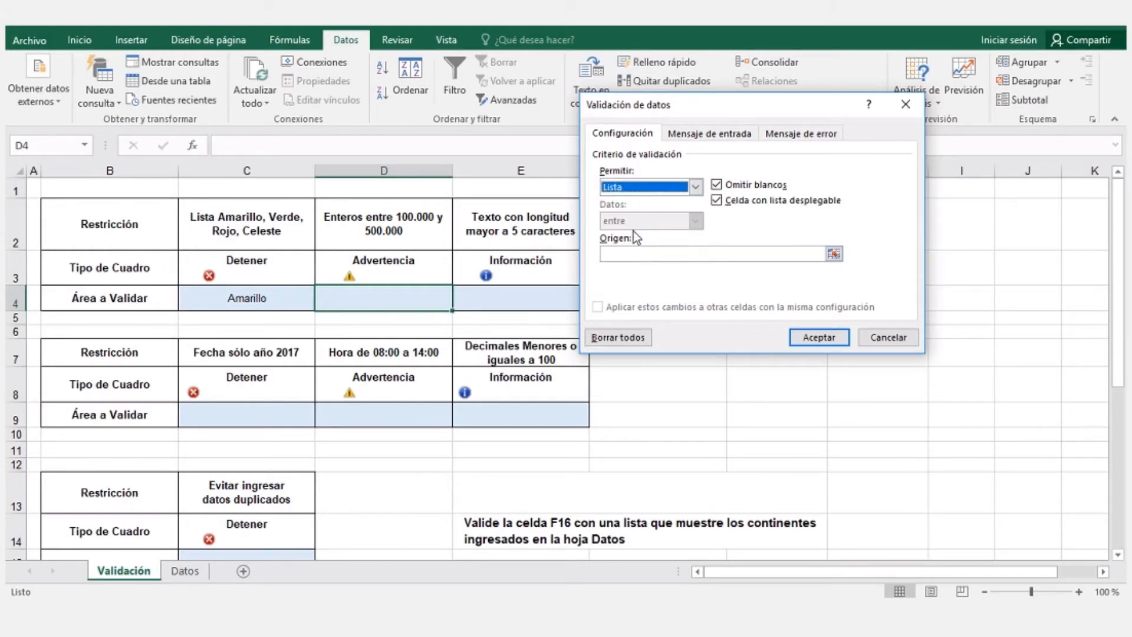
Step: Check the Personalizada criterion for D4, and set its rule to Número entero entre 100000 and 500000
click(695, 187)
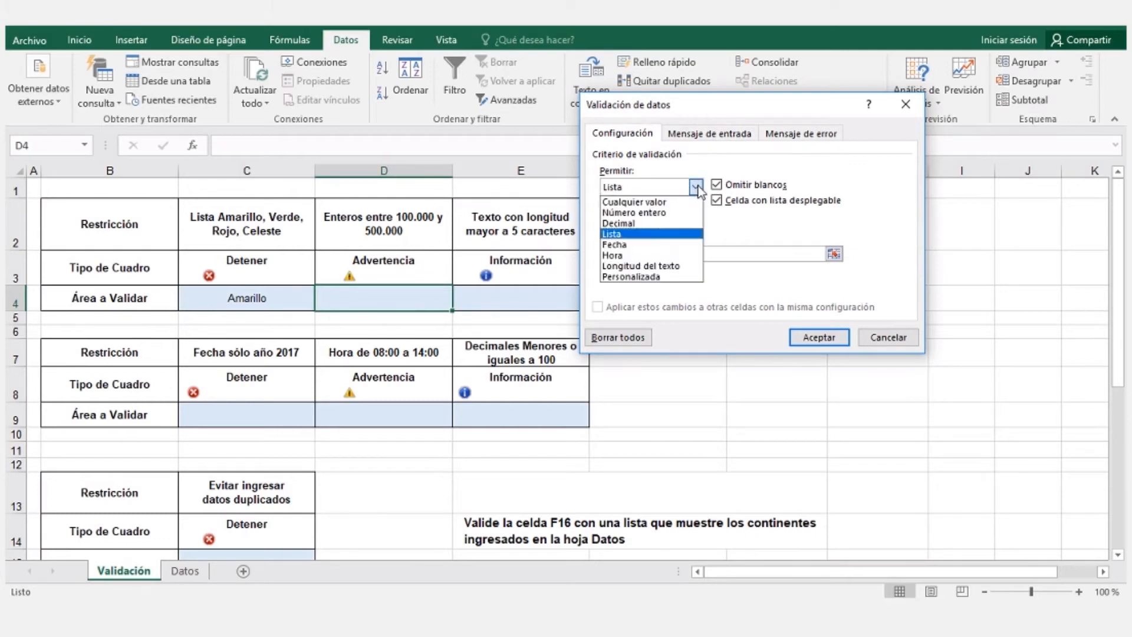
click(641, 277)
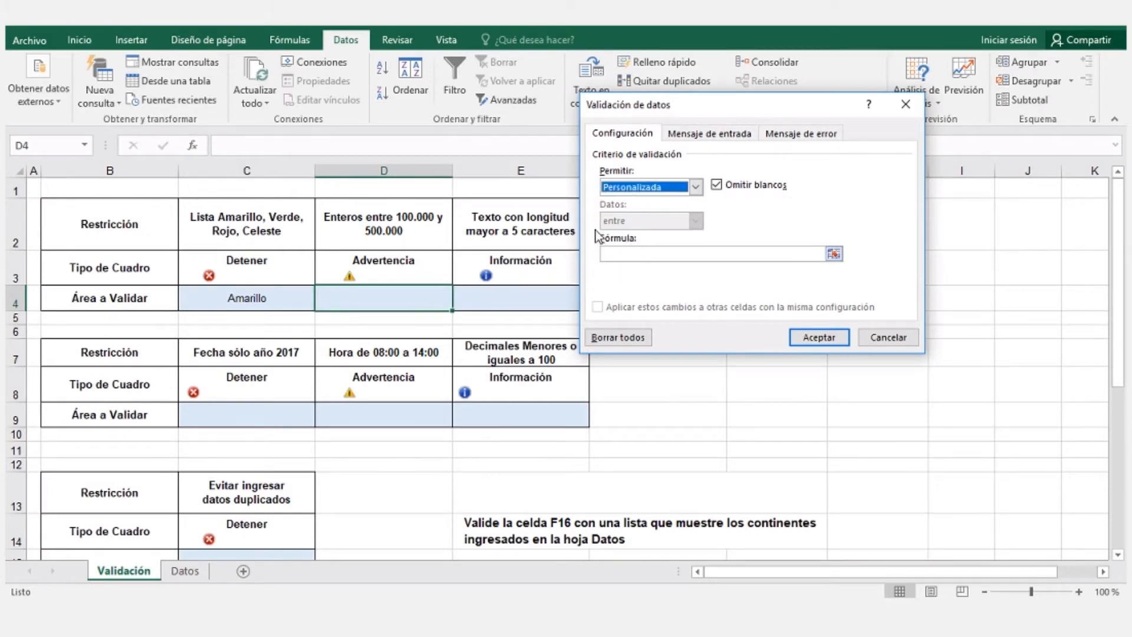
click(696, 187)
click(660, 212)
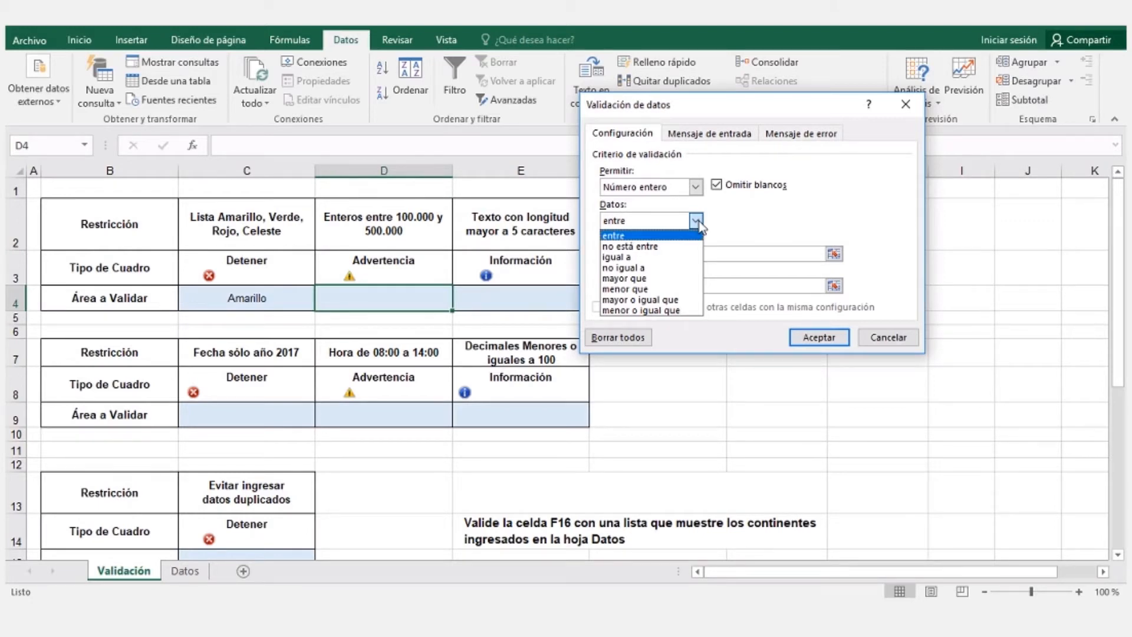
click(697, 222)
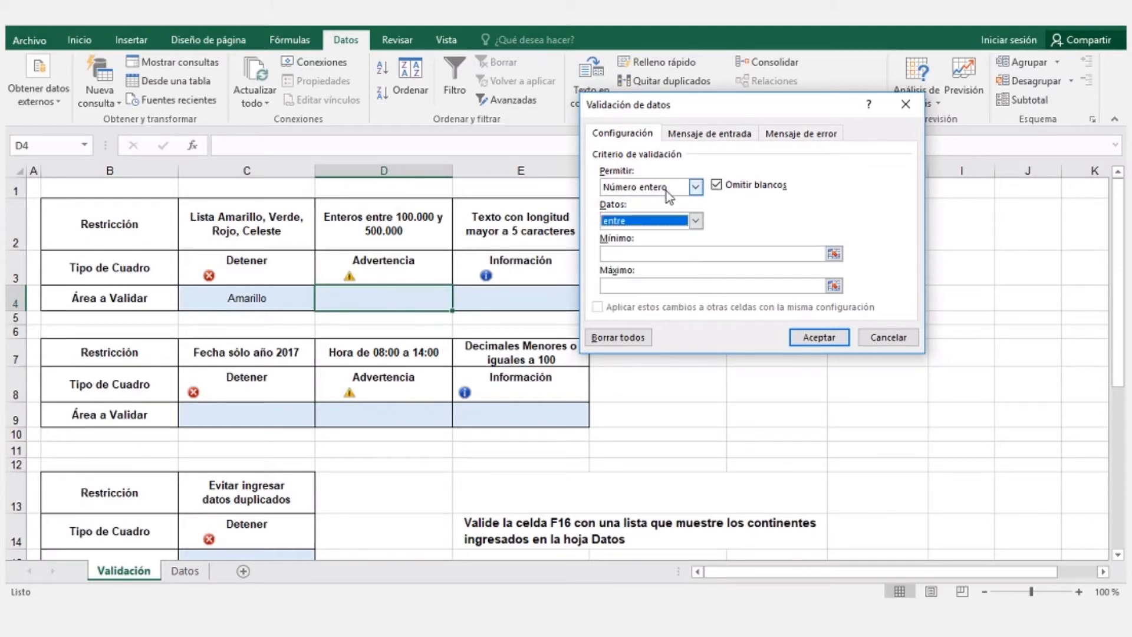
click(615, 253)
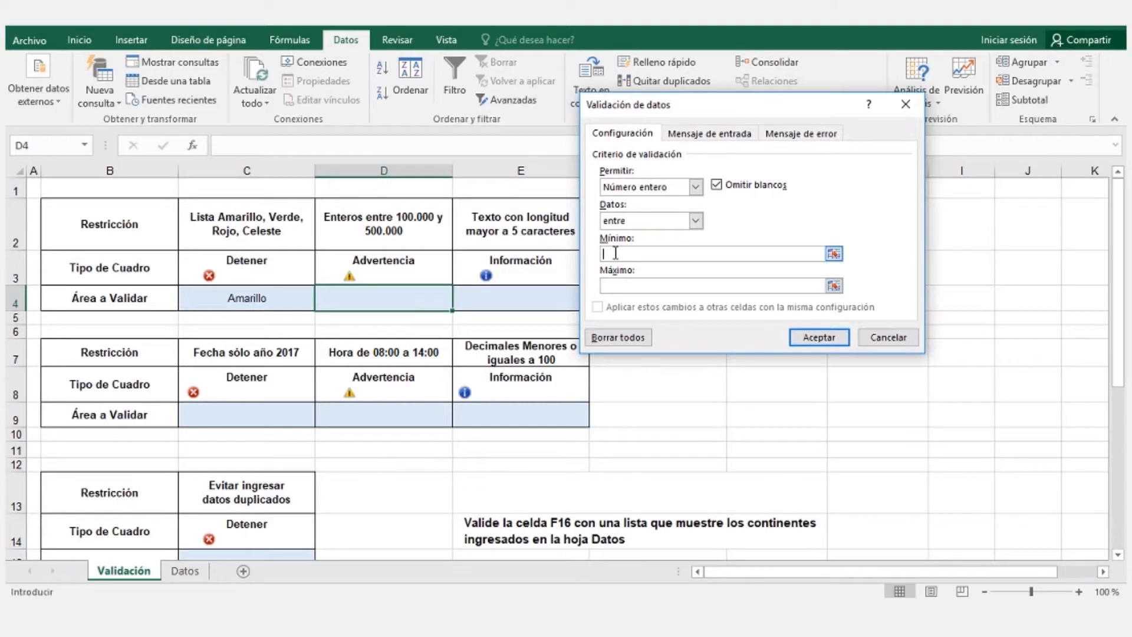
text(1)
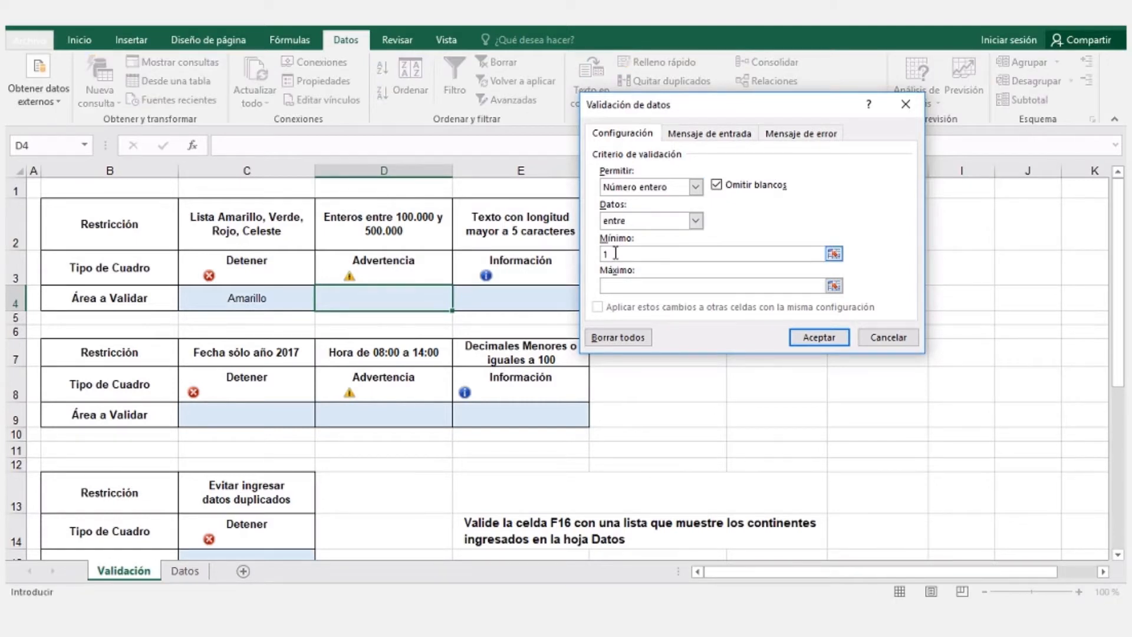
text(00)
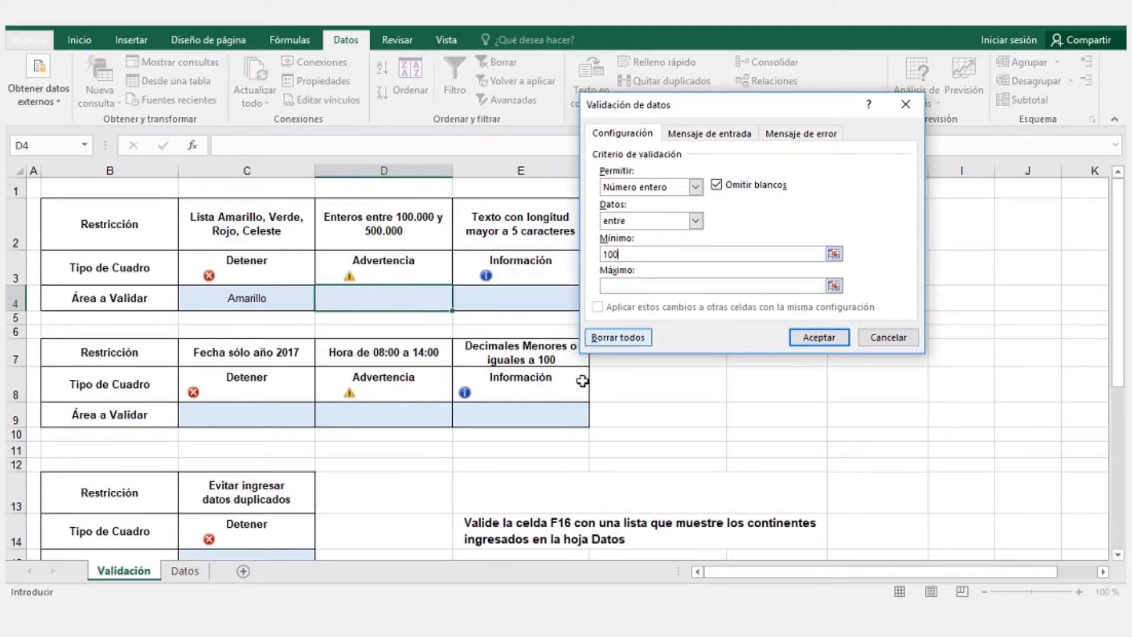
text(000)
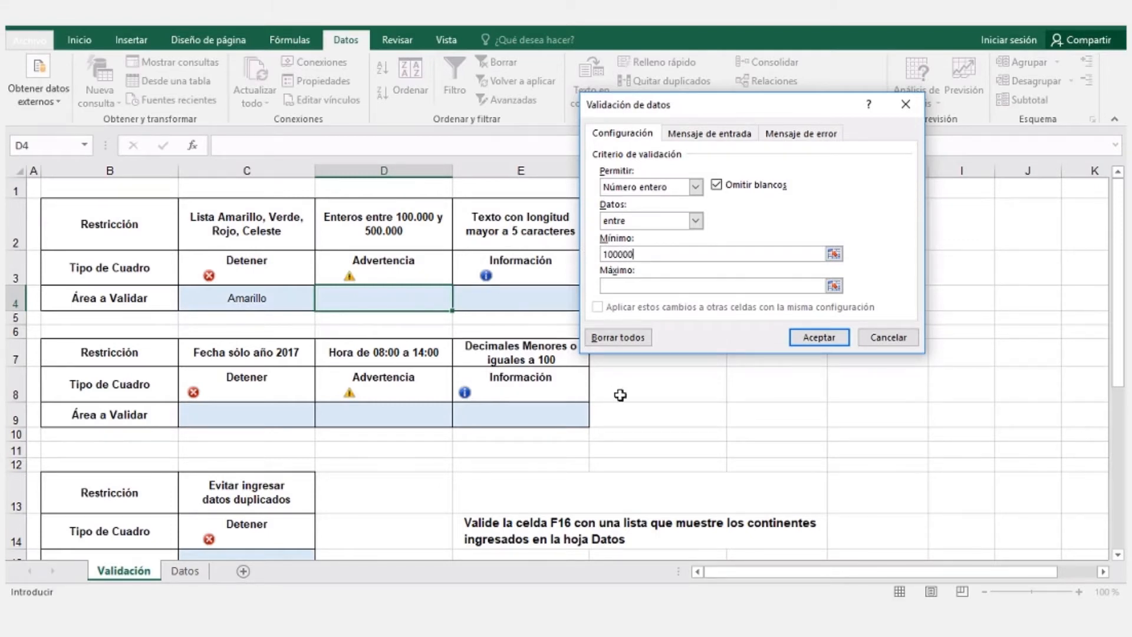
click(638, 291)
text(500000)
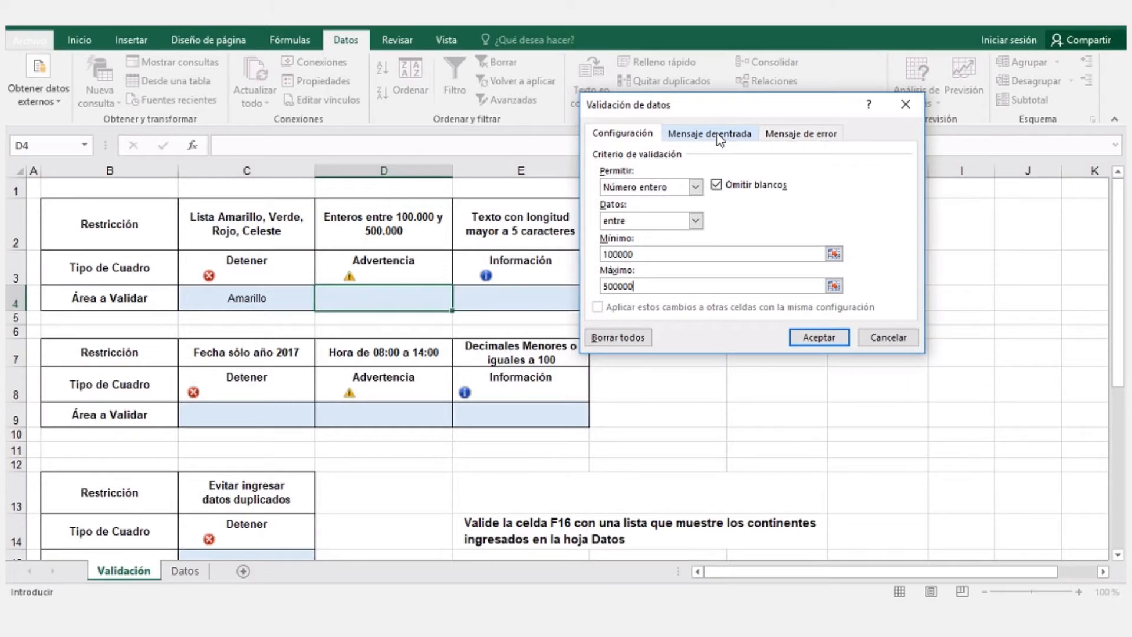
Step: Give D4's error alert the Advertencia style and the title "Dato Incorrecto"
click(796, 133)
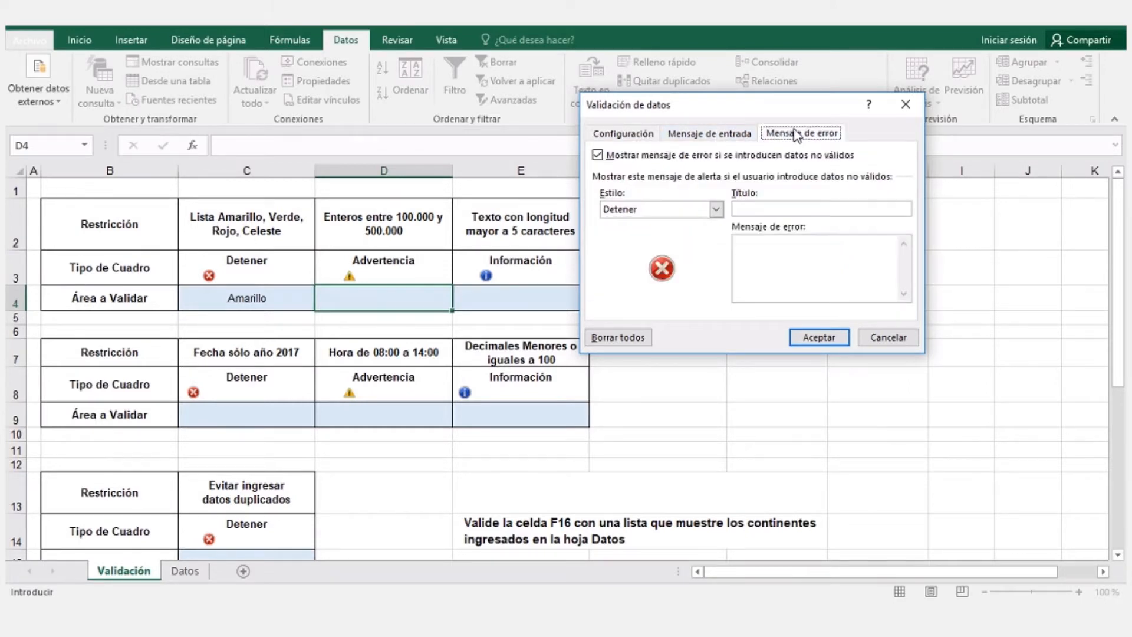
click(717, 210)
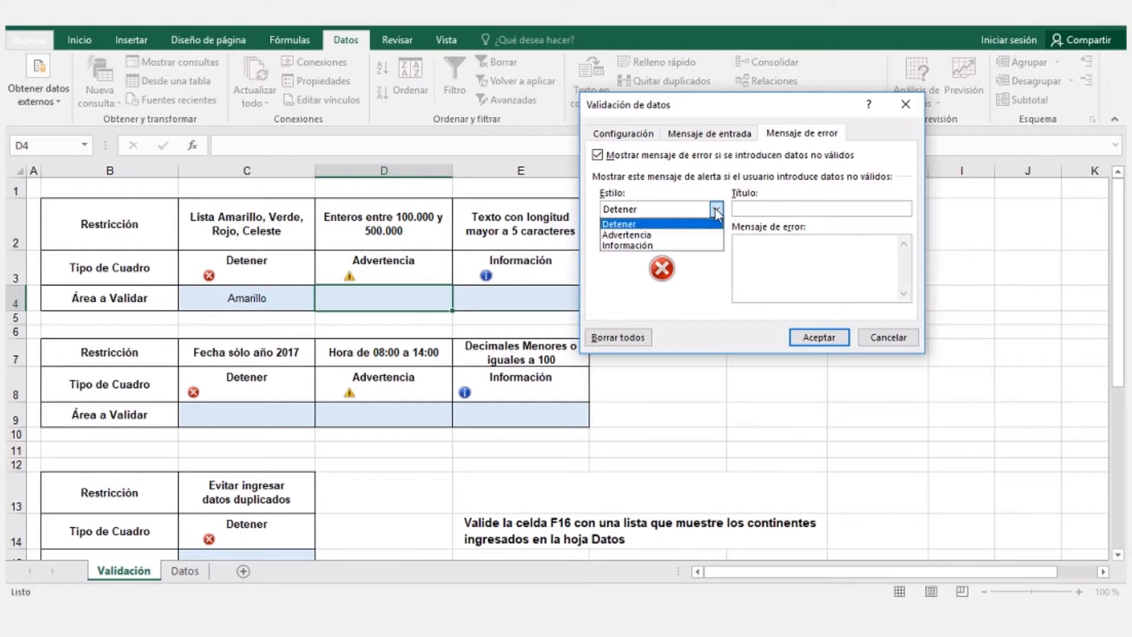
click(643, 236)
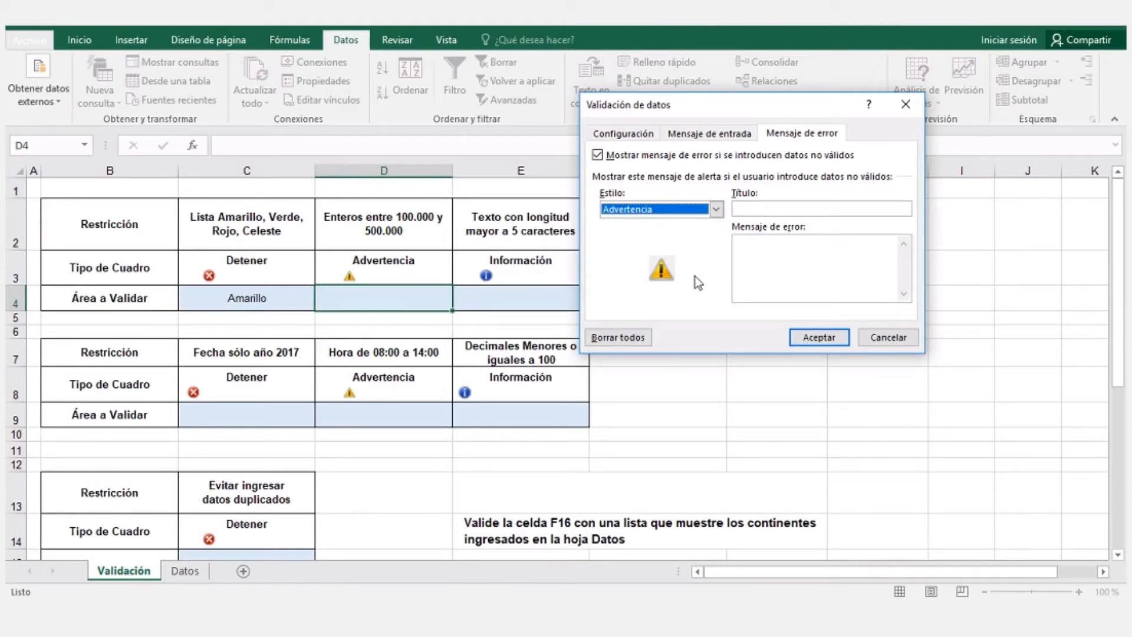
click(761, 209)
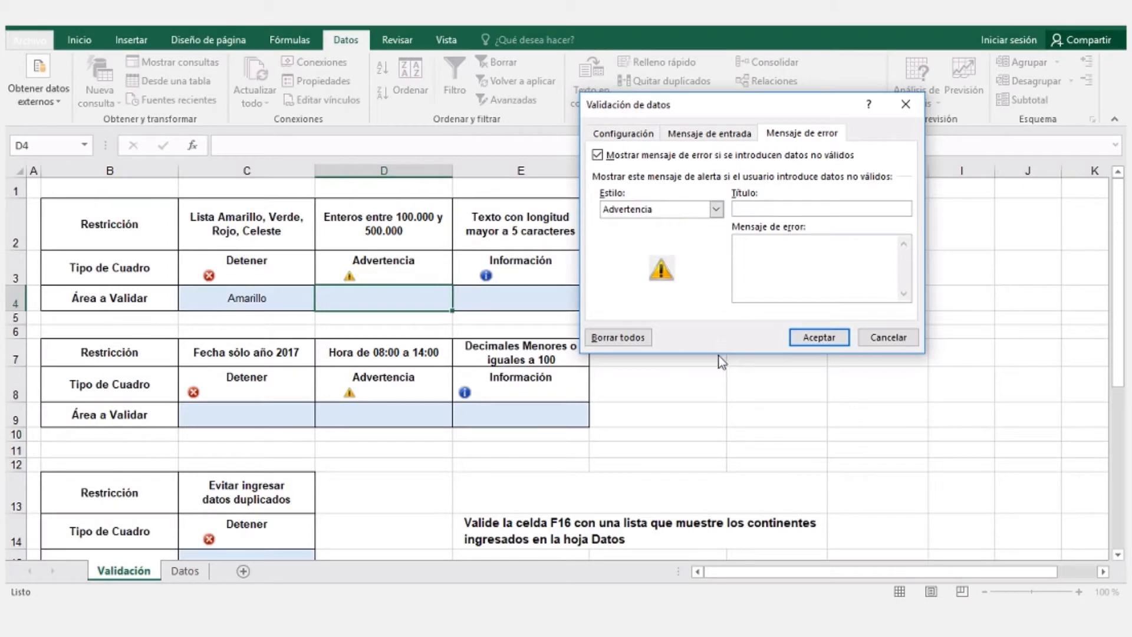
text(Dato Incorrecto)
Step: Set D4's error message to "Debe ingresar números enteros entre 100.000 y 500.000" and apply the validation
click(801, 262)
text(Debbe)
key(BackSpace)
key(BackSpace)
text(e ingresar)
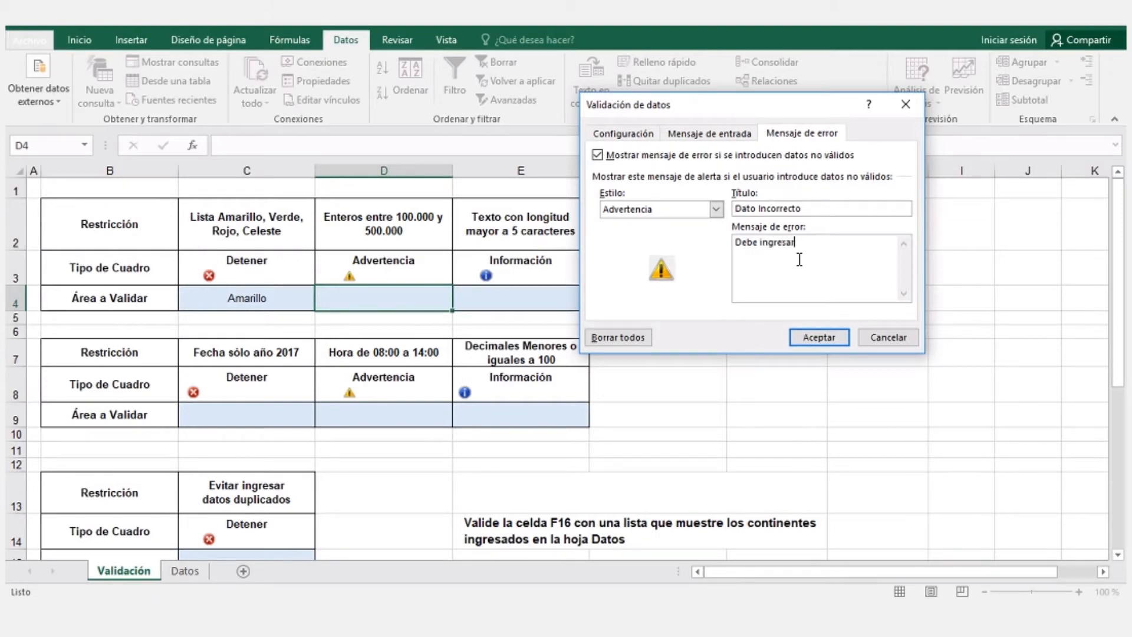
text( números enteros entre 100)
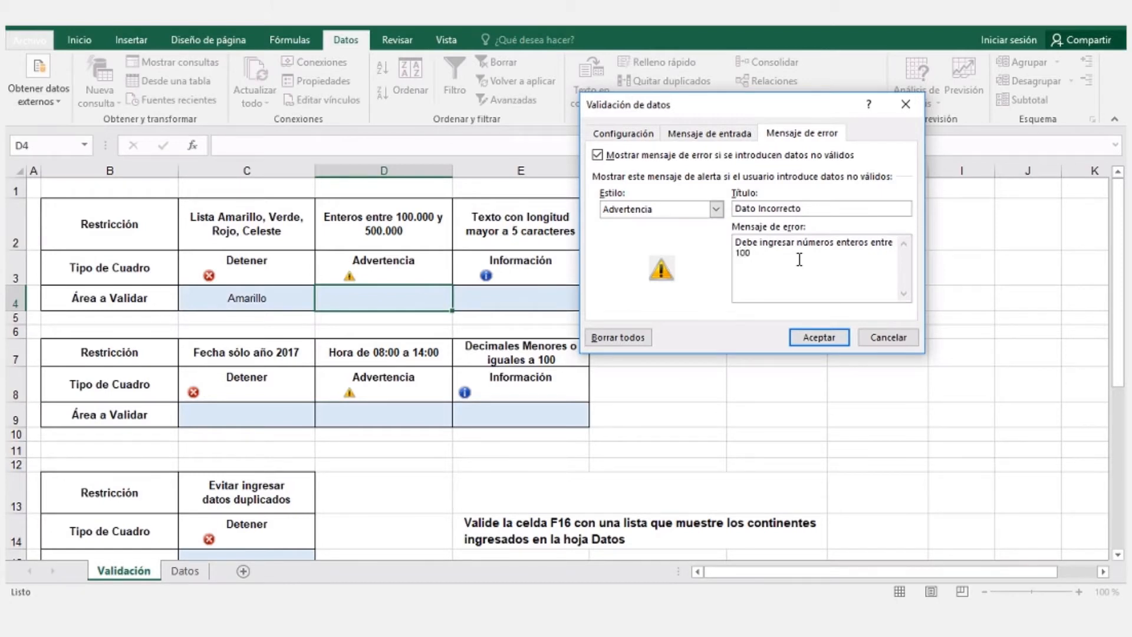
text(.000 y)
text(500.000)
click(809, 339)
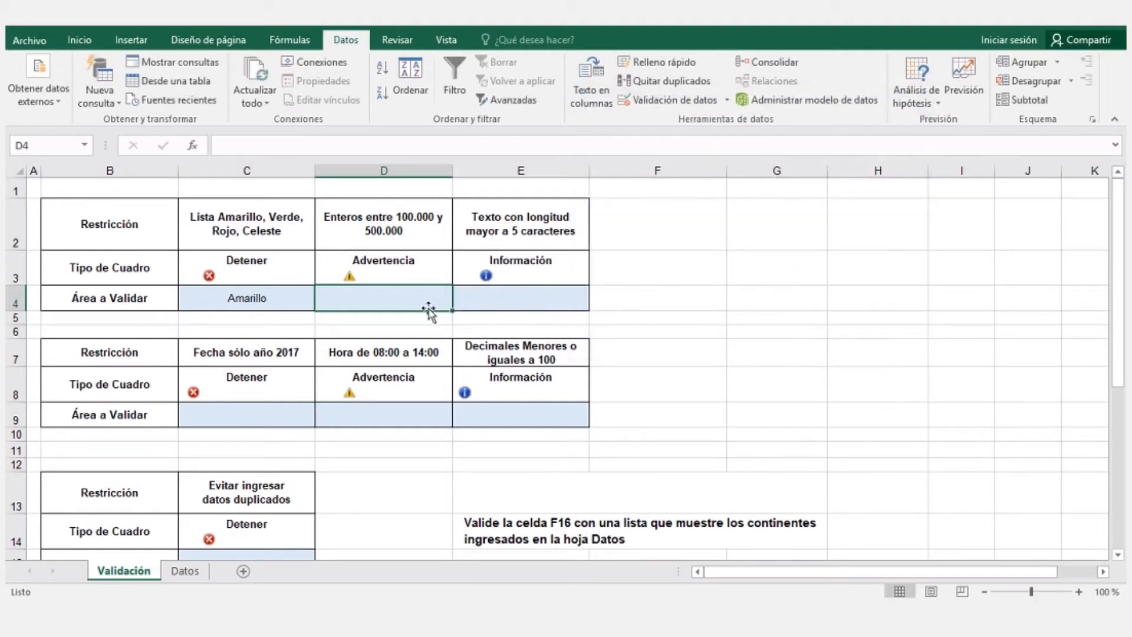
Step: Test D4's rule with the valid value 120000
text(1)
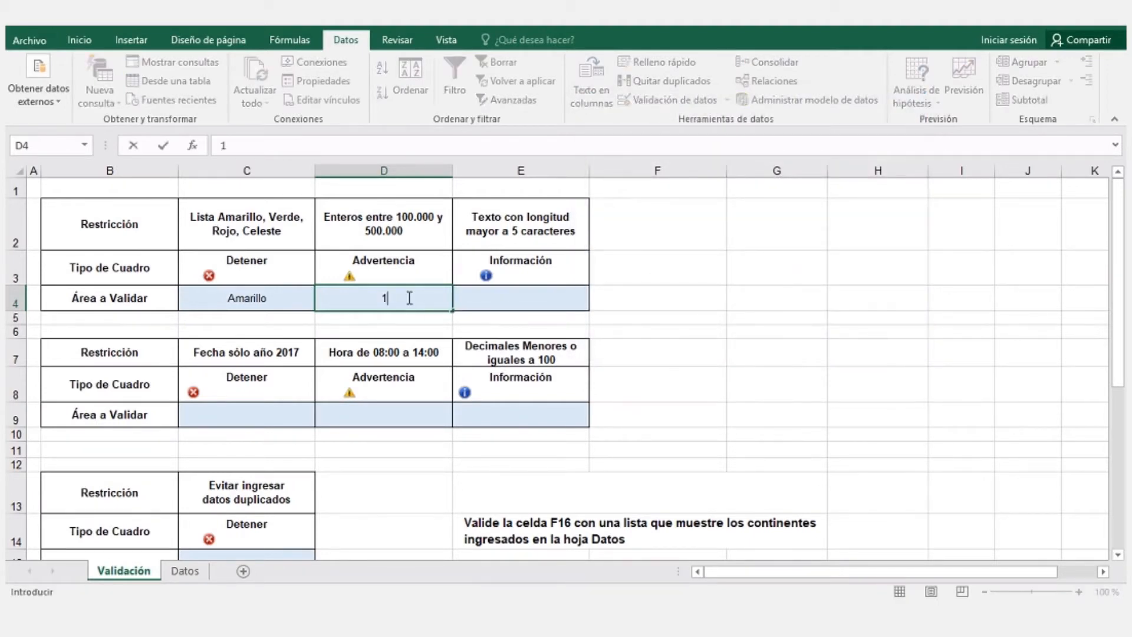
text(20000)
key(ctrl+Return)
key(Return)
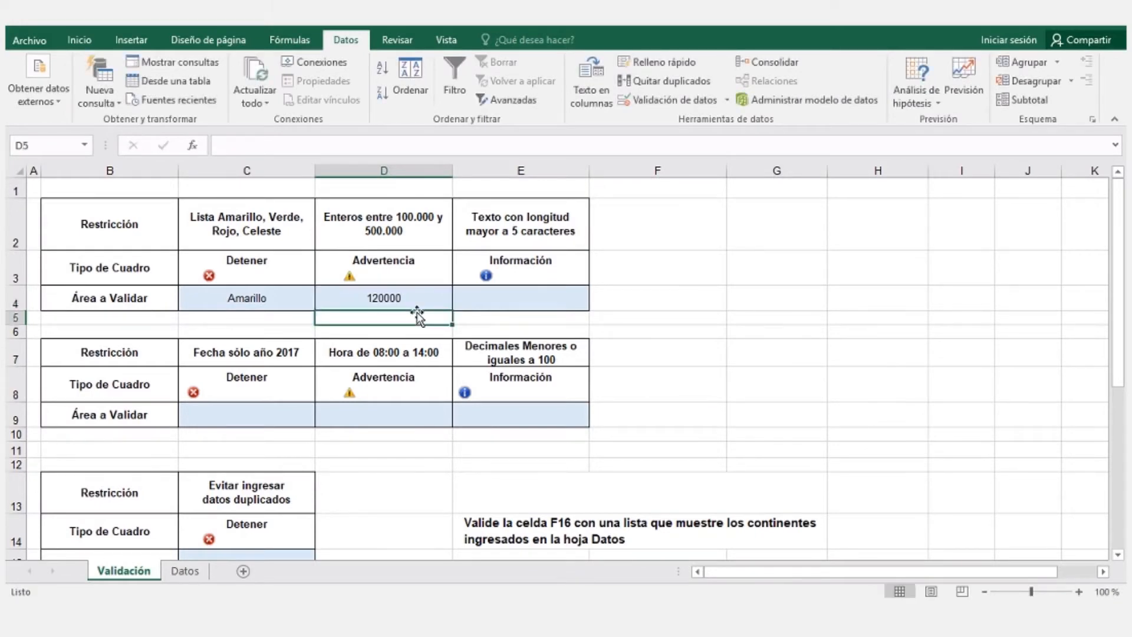
Step: Replace D4's value with the out-of-range number 50 and choose to continue despite the warning
click(417, 298)
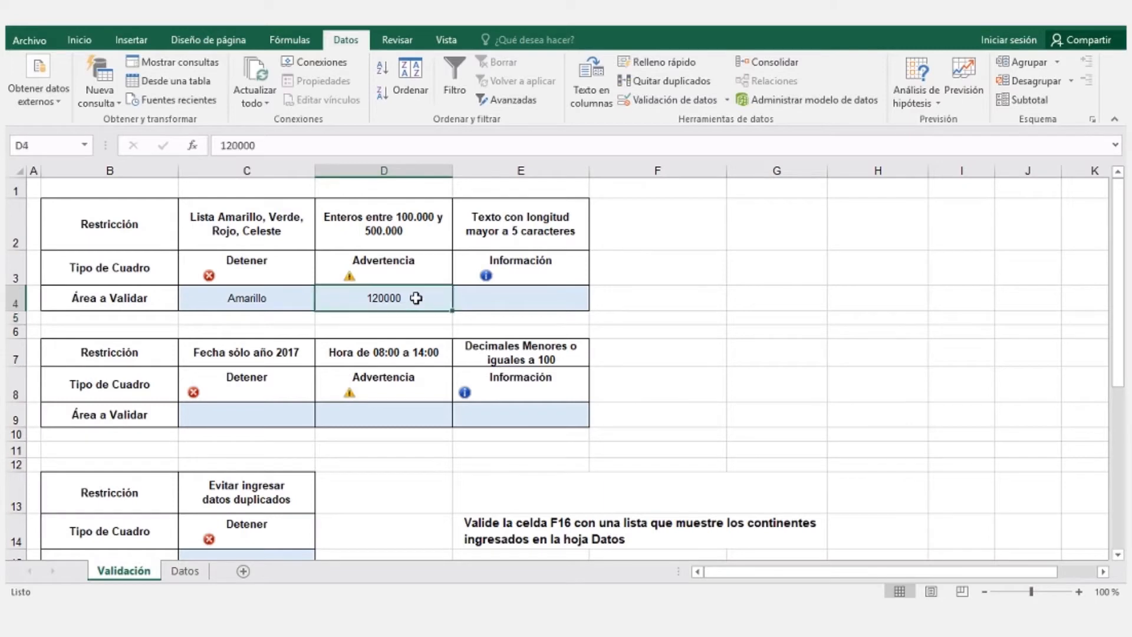
text(50)
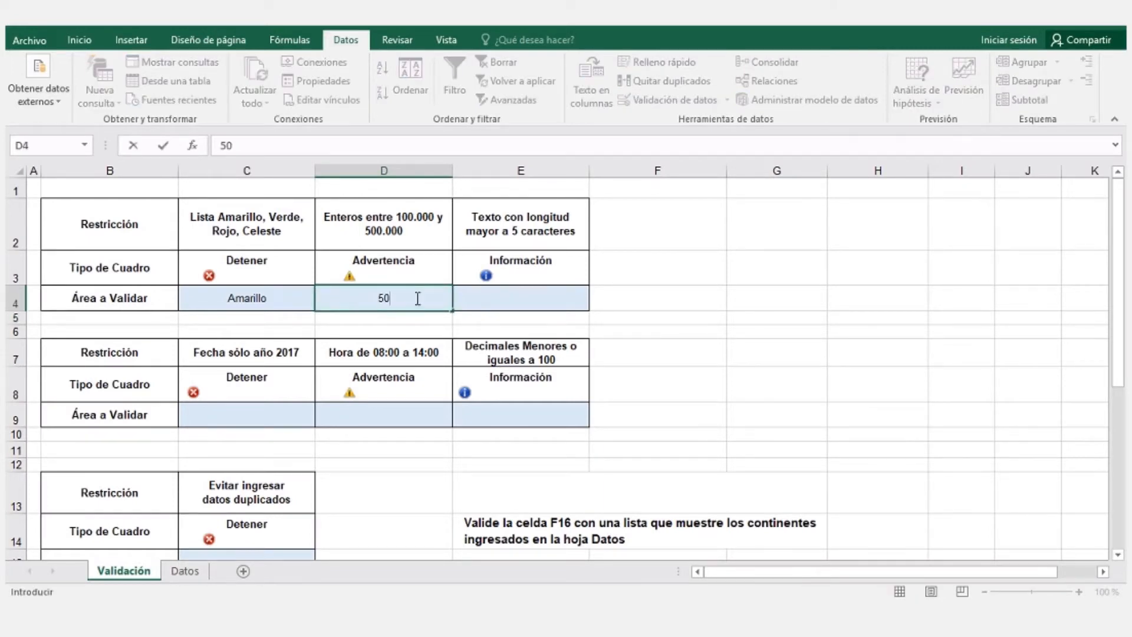
key(Return)
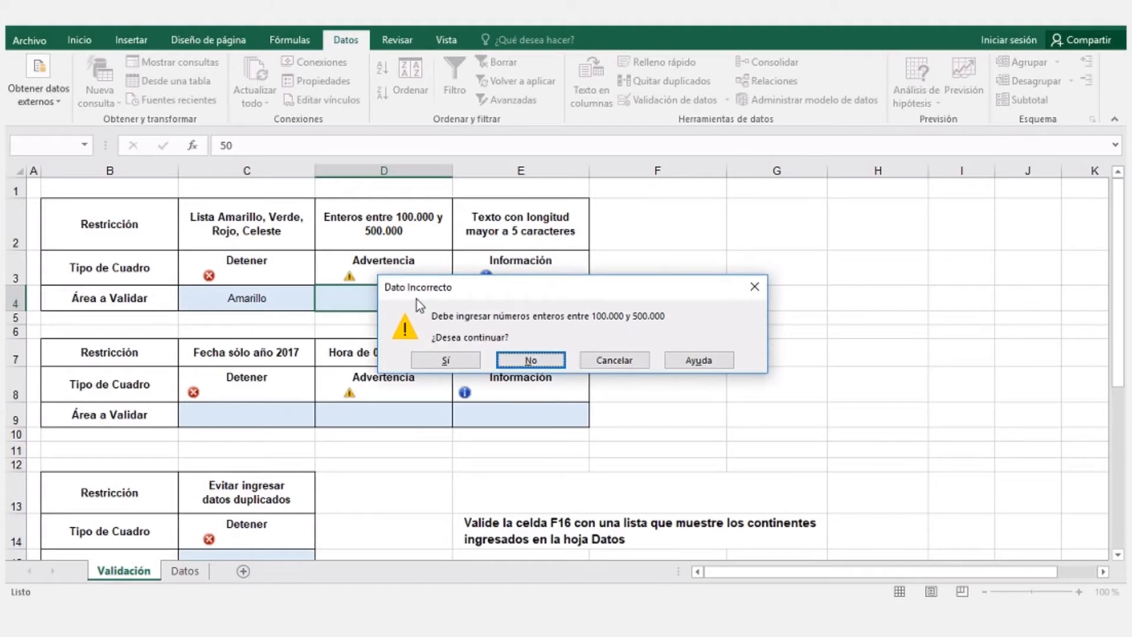
drag(513, 291, 596, 220)
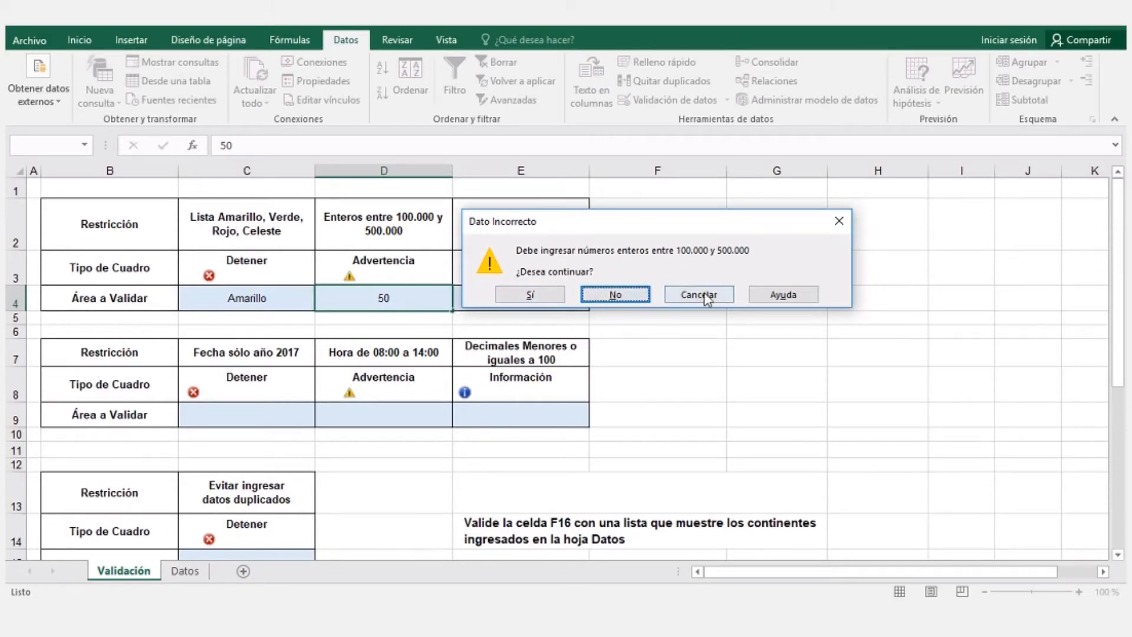
click(534, 299)
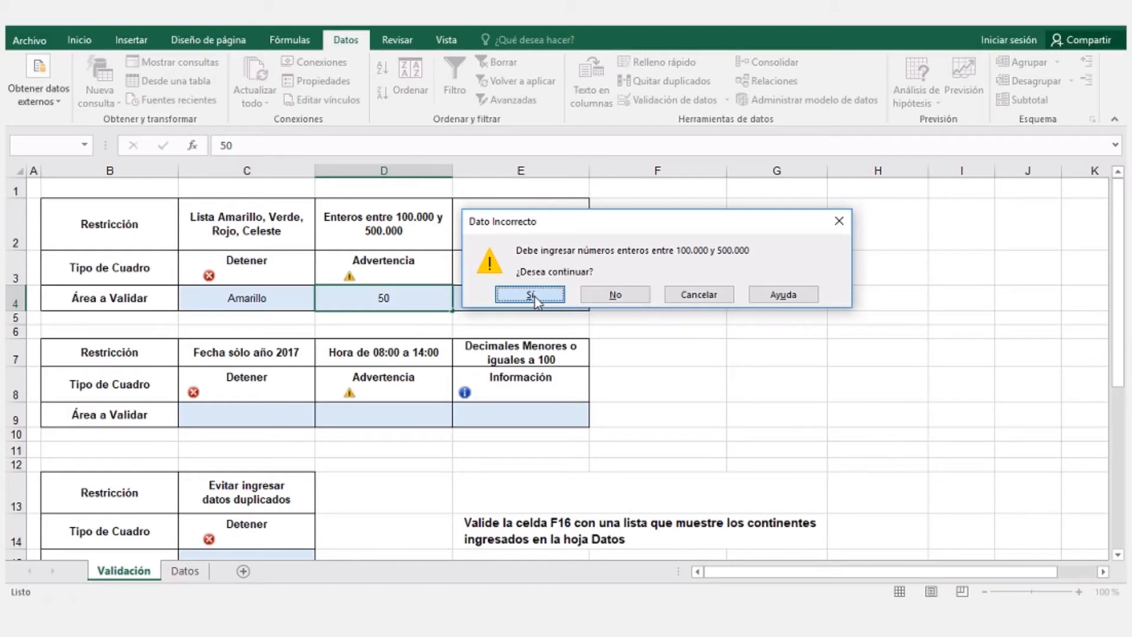
Step: Try to enter 35 in D4, decline to continue, retry the entry once and cancel it
click(378, 297)
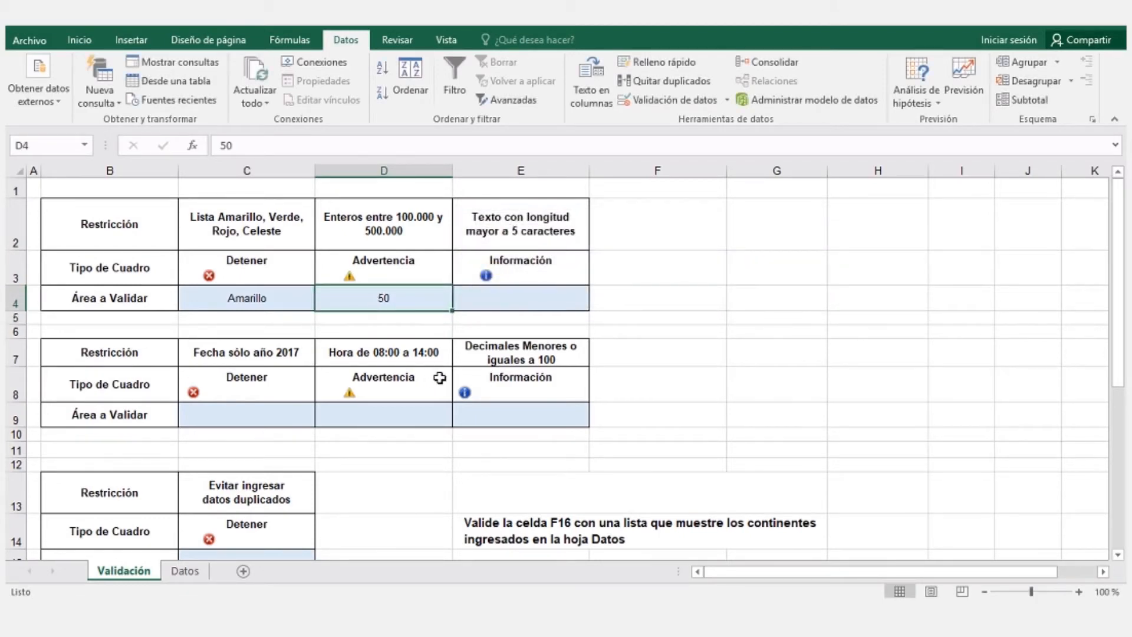
text(35)
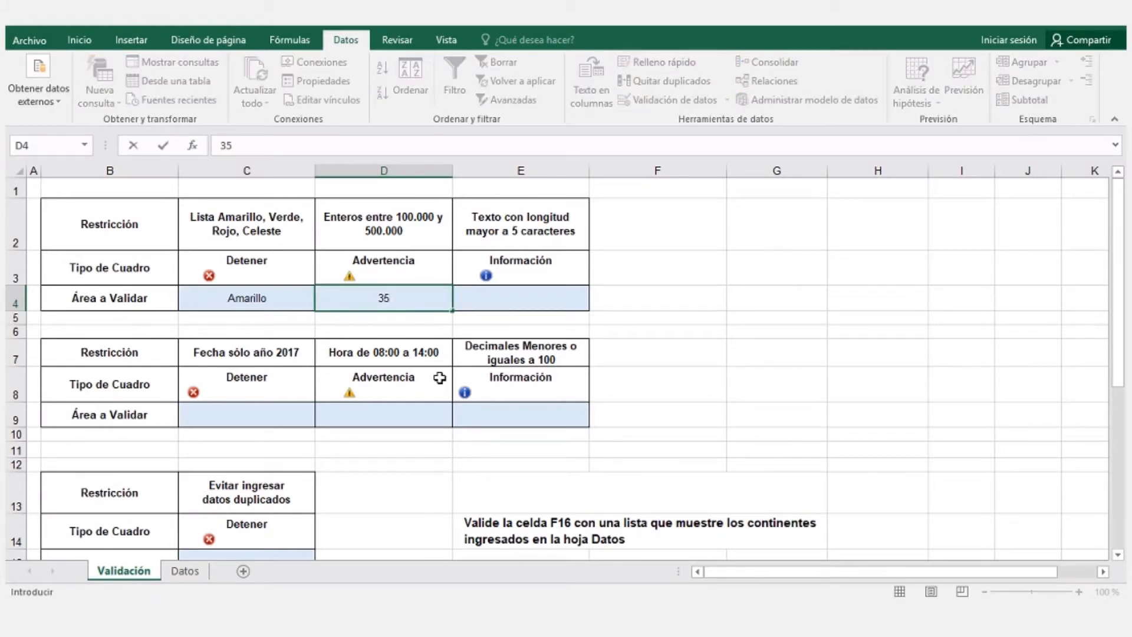
key(Return)
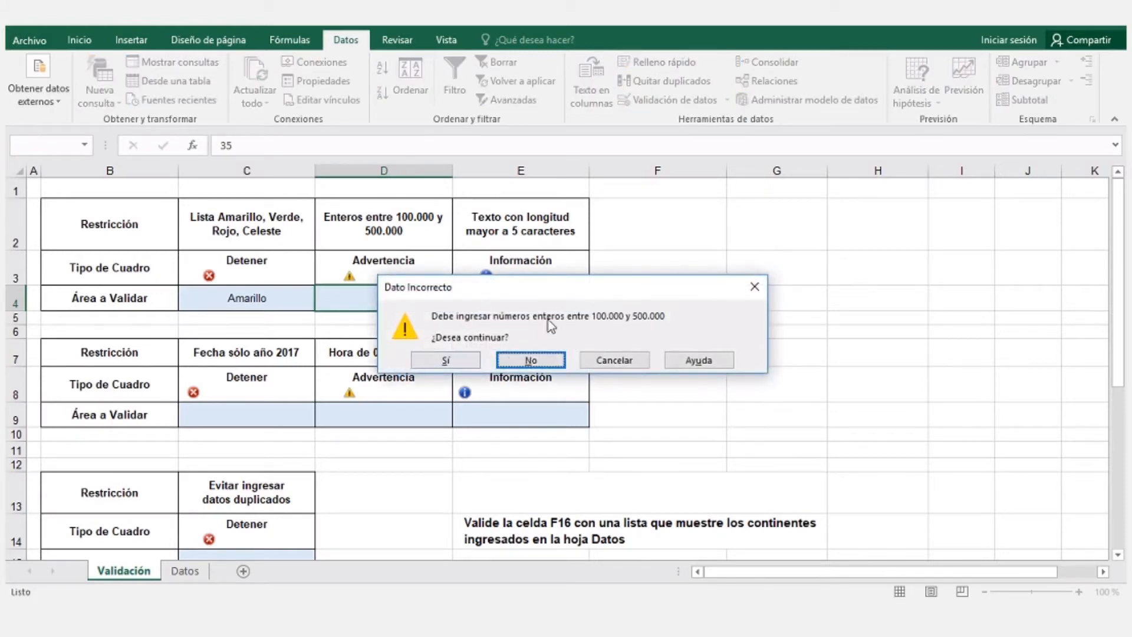
drag(594, 274, 636, 216)
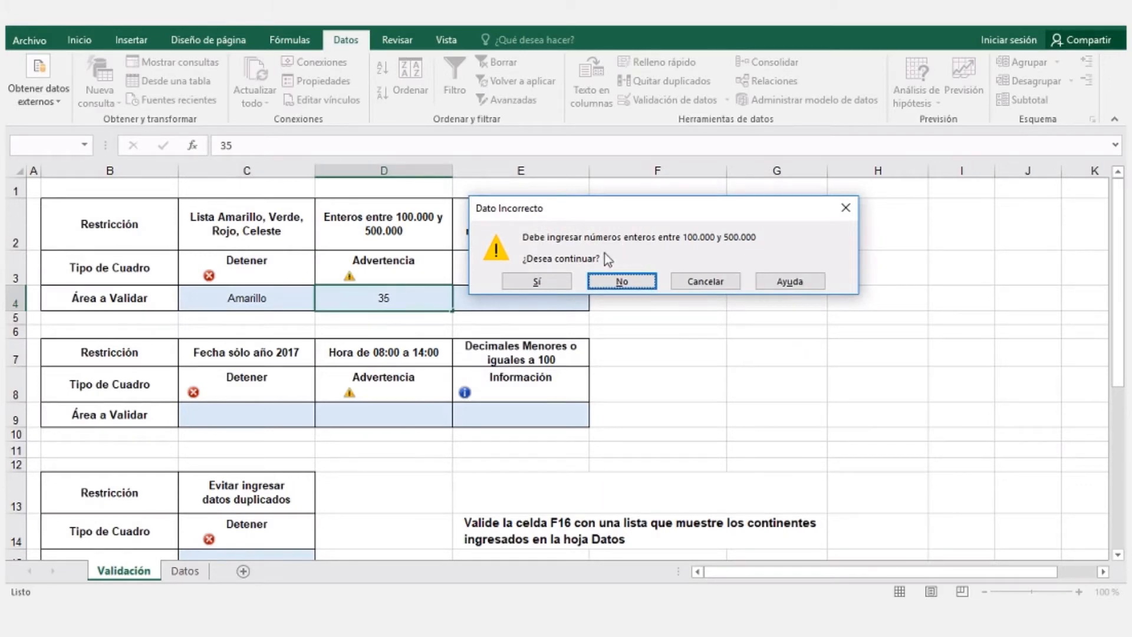
click(622, 281)
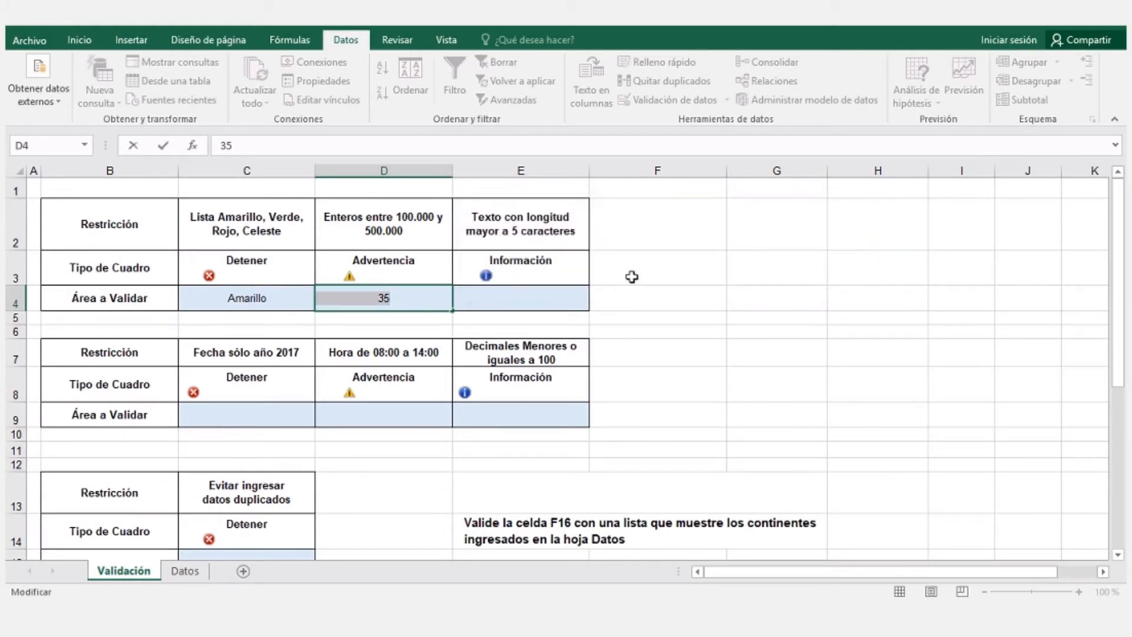
click(634, 282)
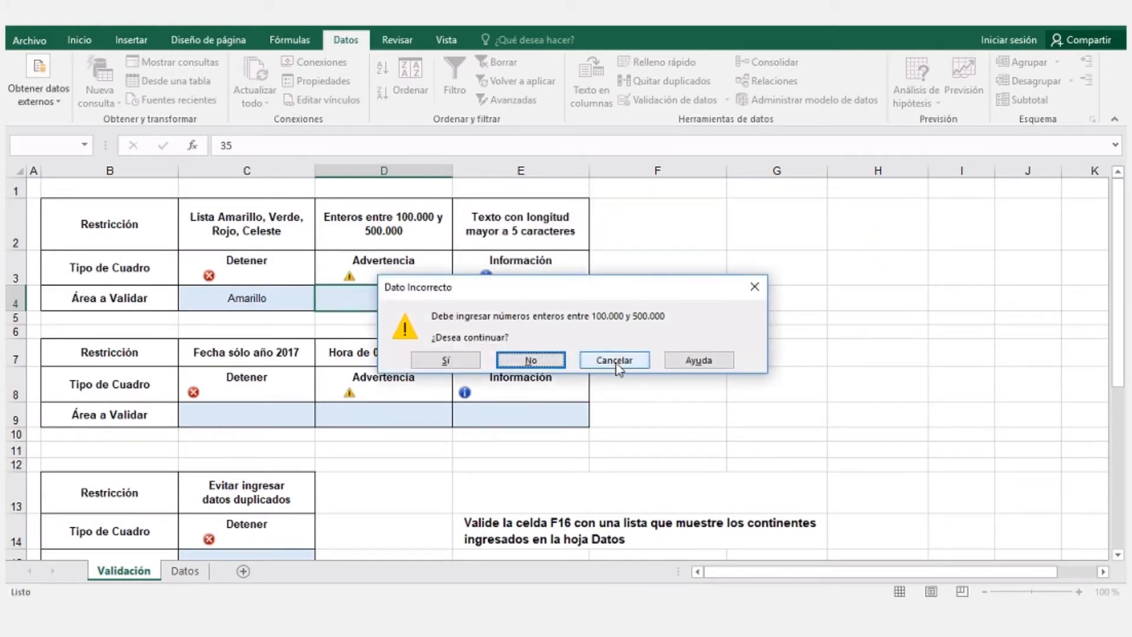
click(615, 362)
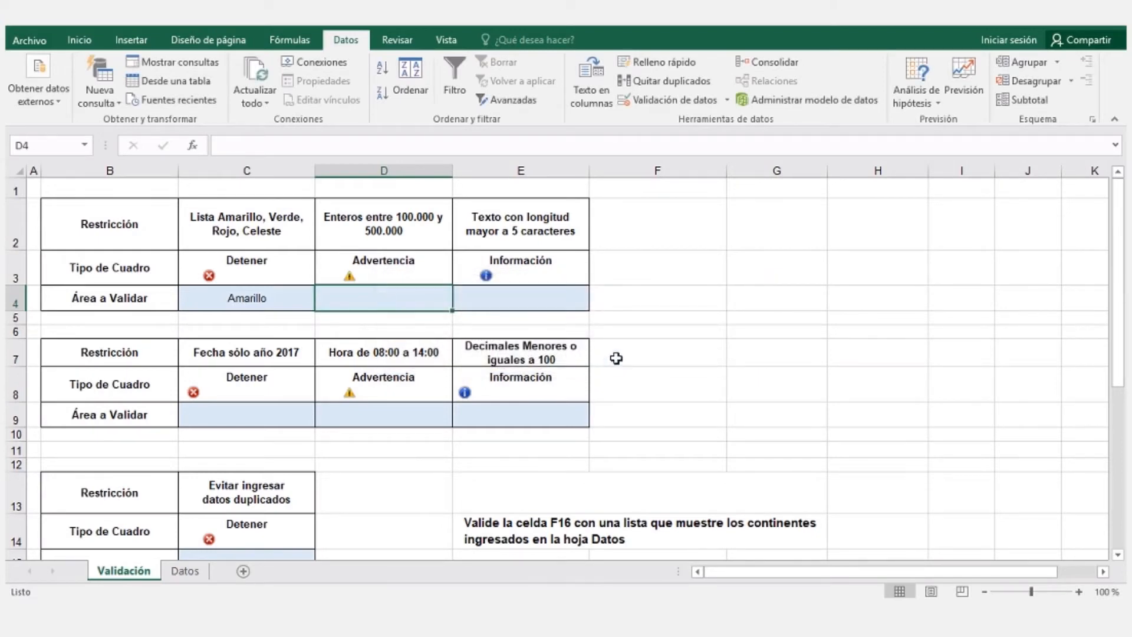
Step: Enter 120000 in D4 and move on to E4
text(12)
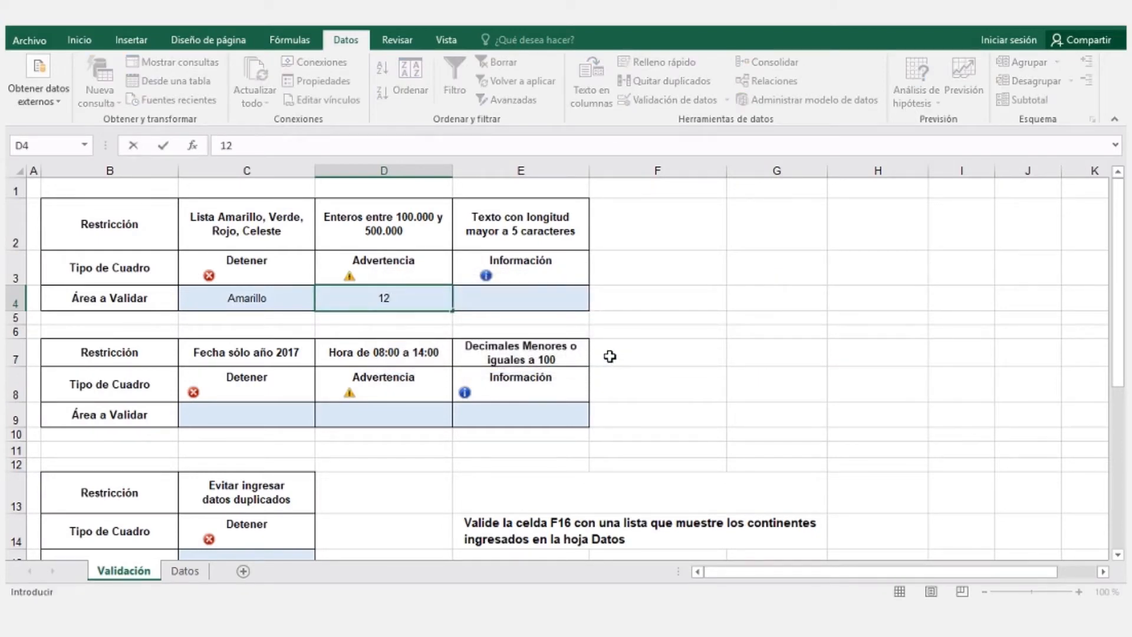
text(0000)
key(Tab)
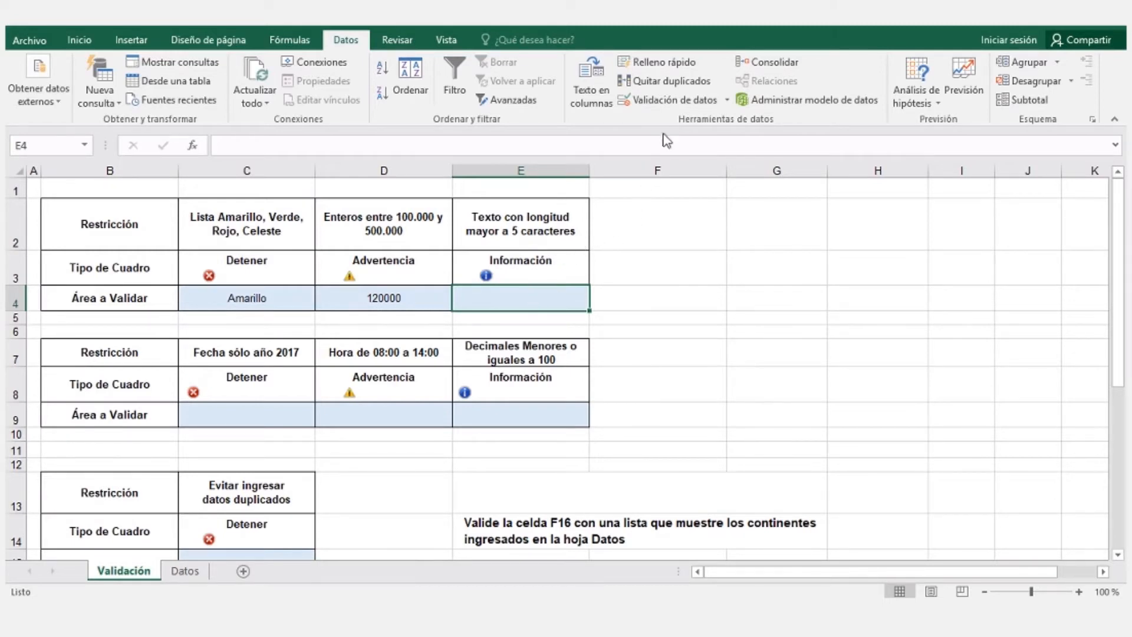
Step: Set E4's validation criterion to Longitud del texto, mayor que, with a minimum of 5
click(671, 104)
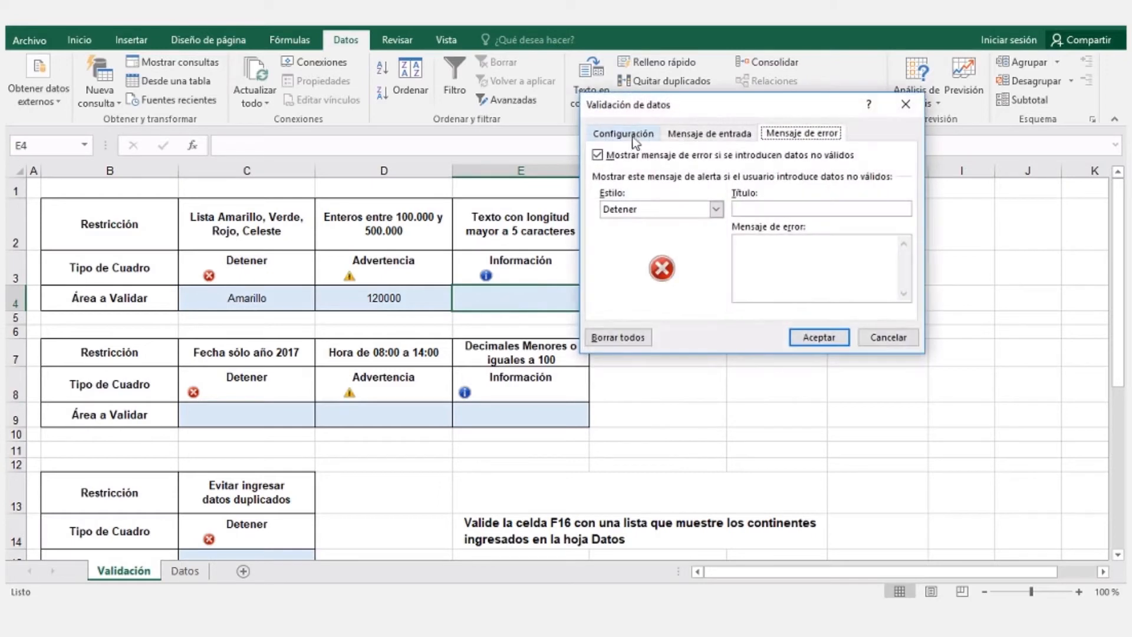
click(631, 136)
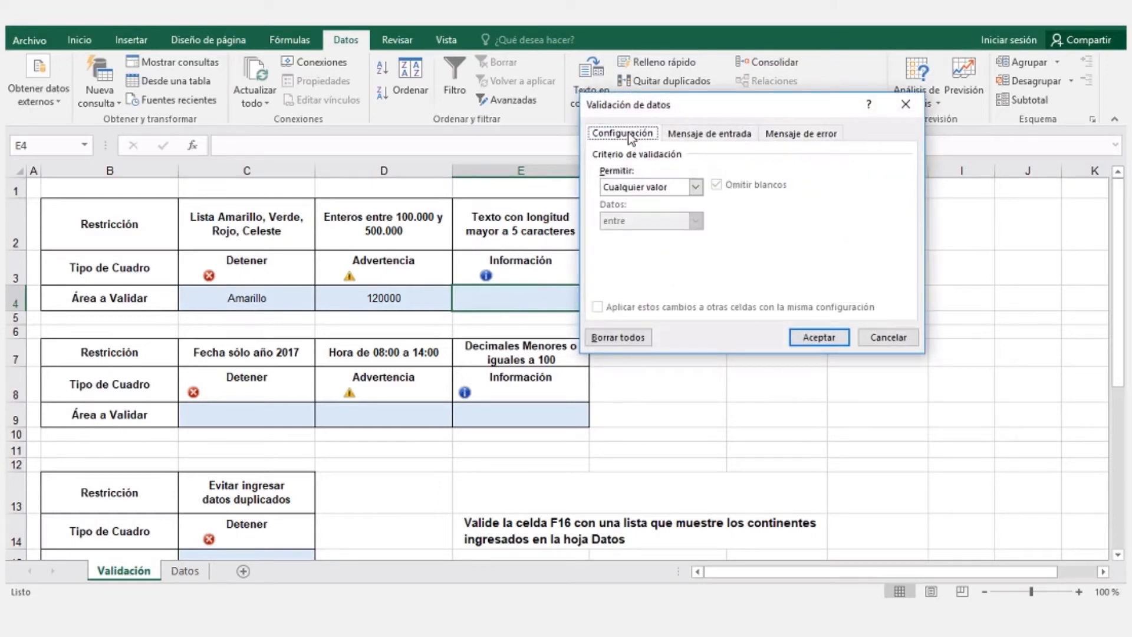
click(696, 186)
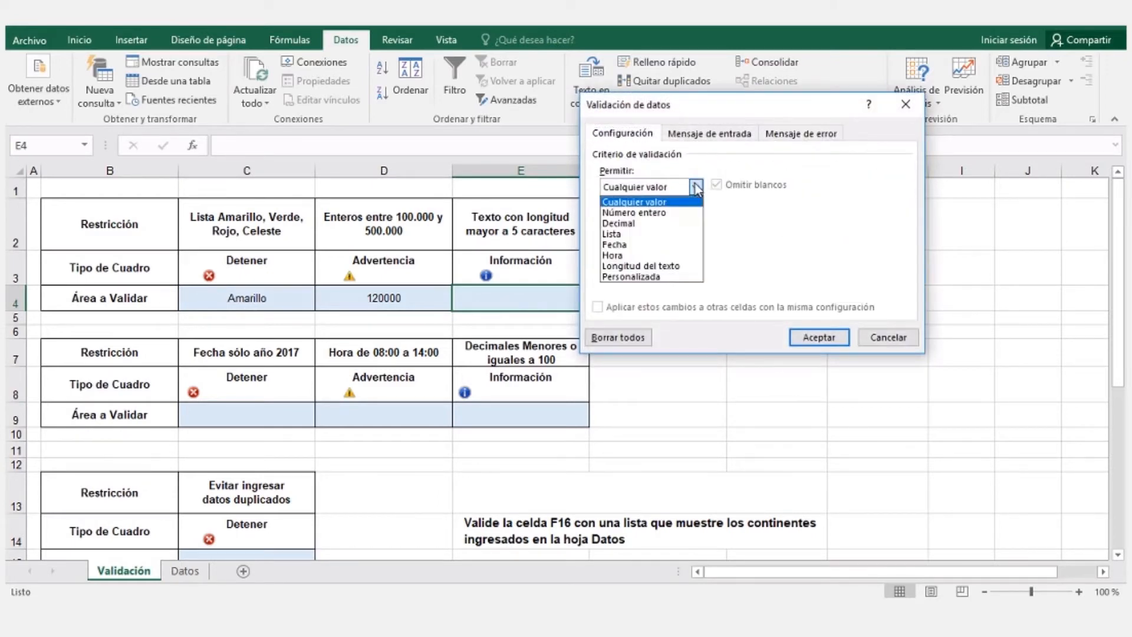
click(637, 267)
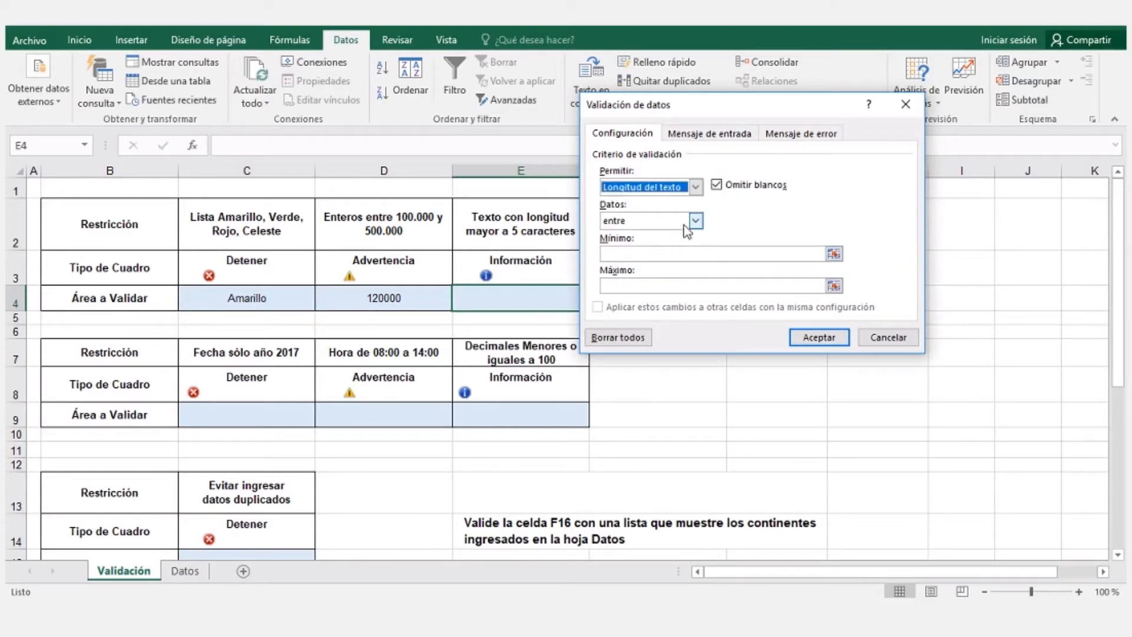
drag(676, 105, 724, 105)
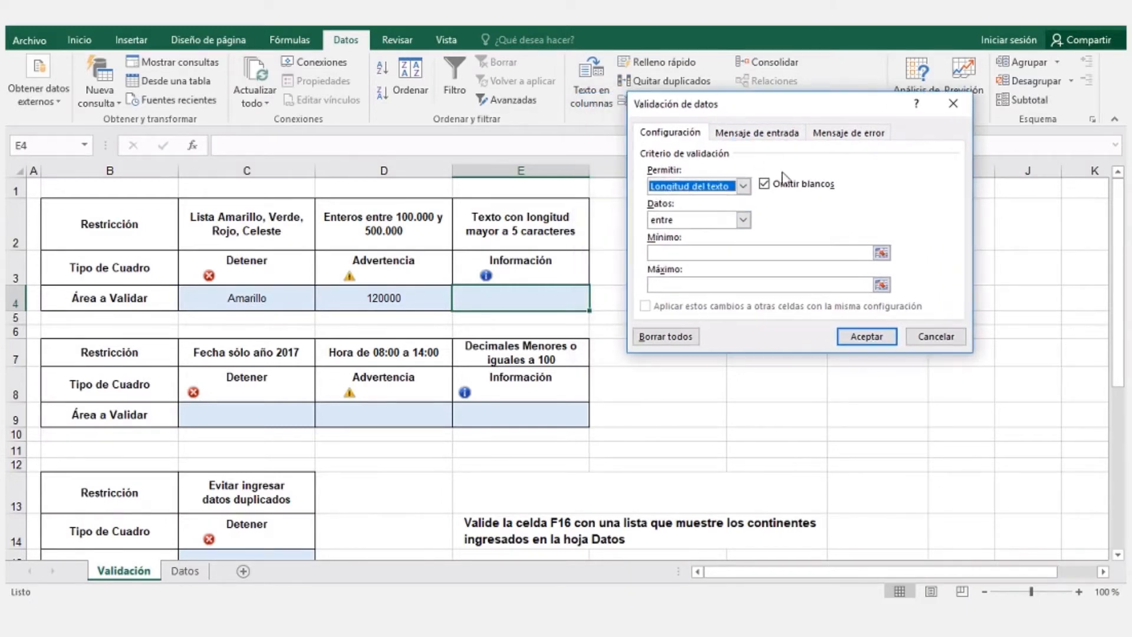
click(743, 220)
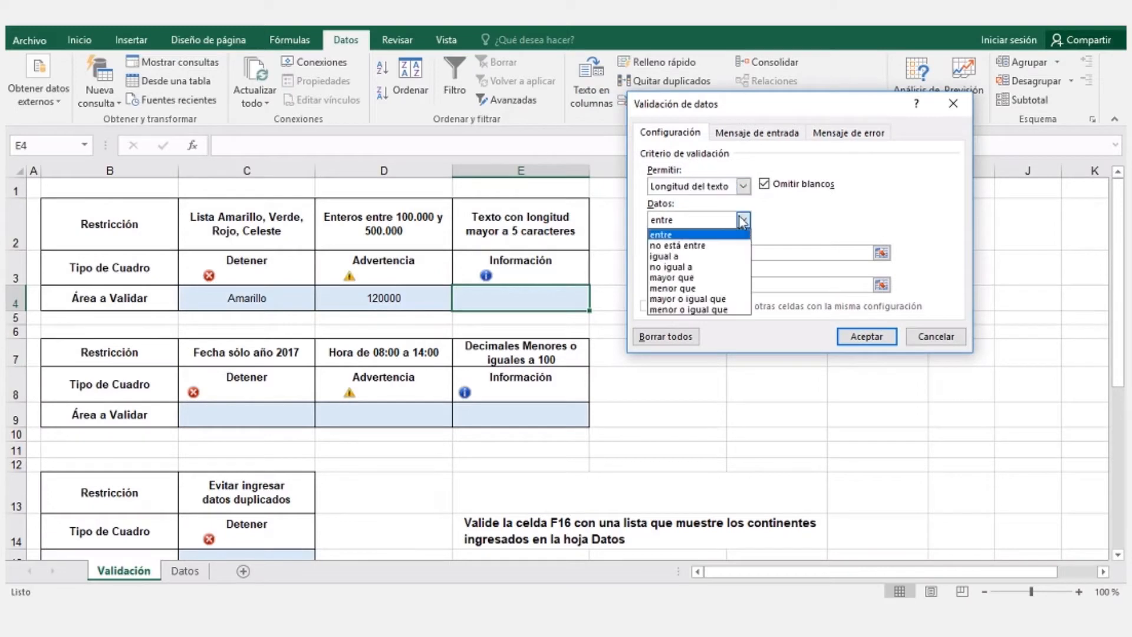
click(685, 280)
click(679, 254)
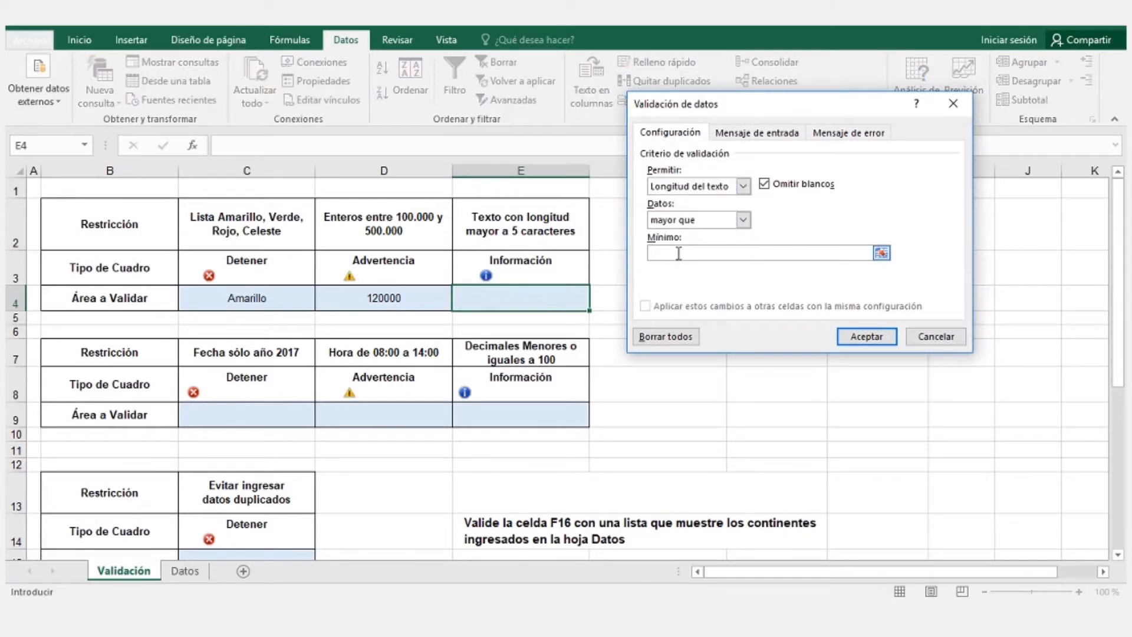
text(5)
Step: Give E4's rule an Información error alert titled "Dato Incorrecto" with the message "Debe ingresar datos con más de 5 caracteres" and apply it
click(833, 132)
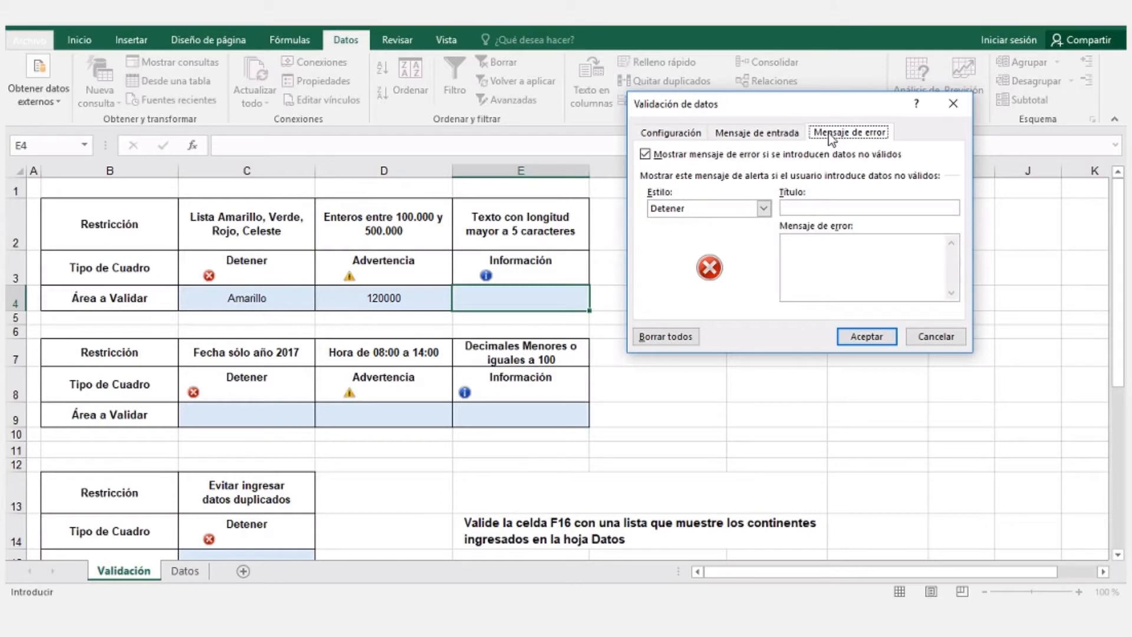
click(763, 207)
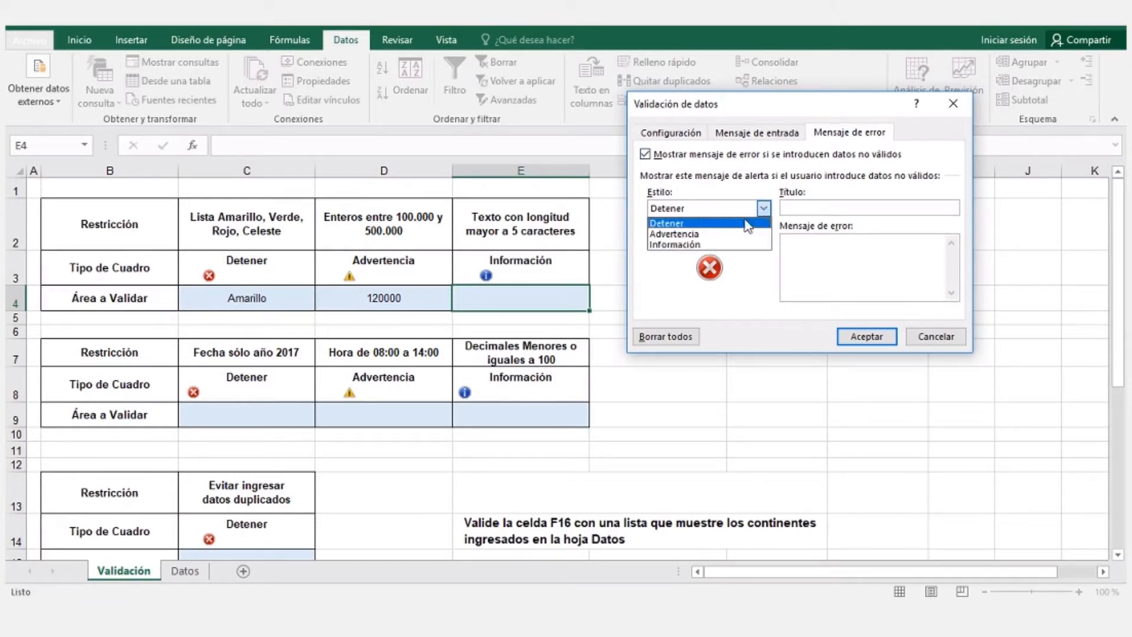
click(711, 243)
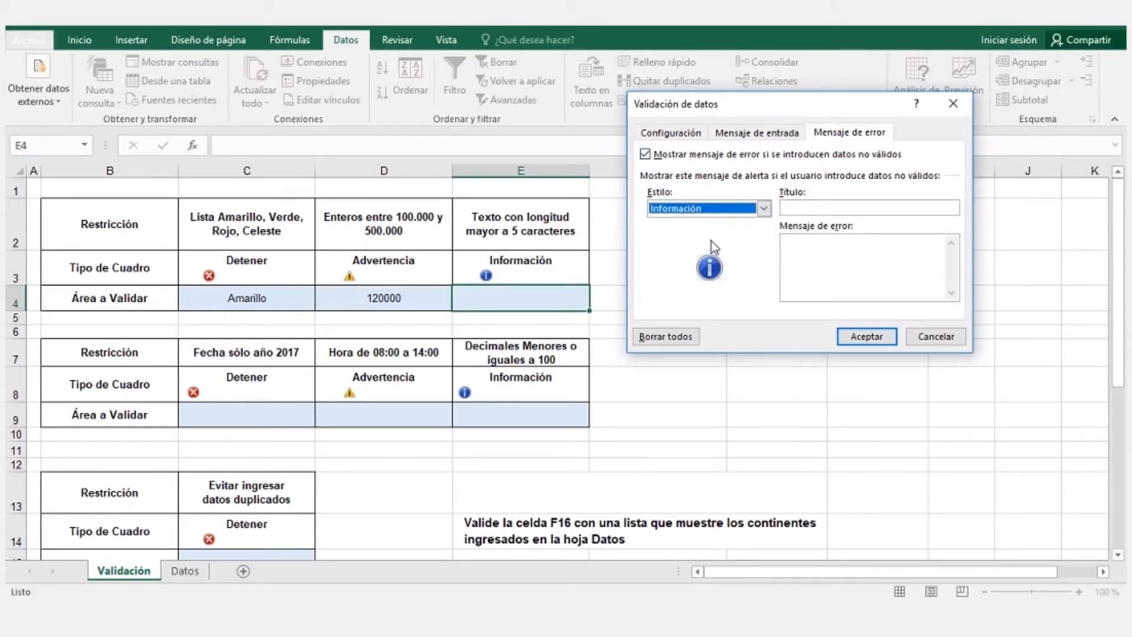
click(797, 207)
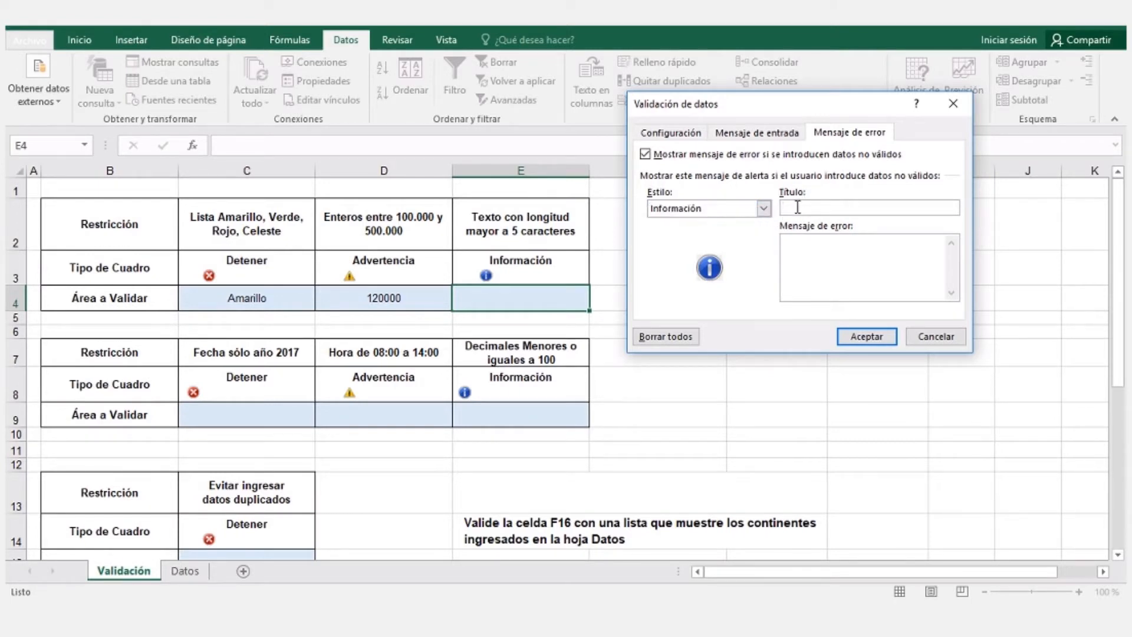
text(Dato Incorrecto)
click(809, 243)
text(Debe ingresar datos con m)
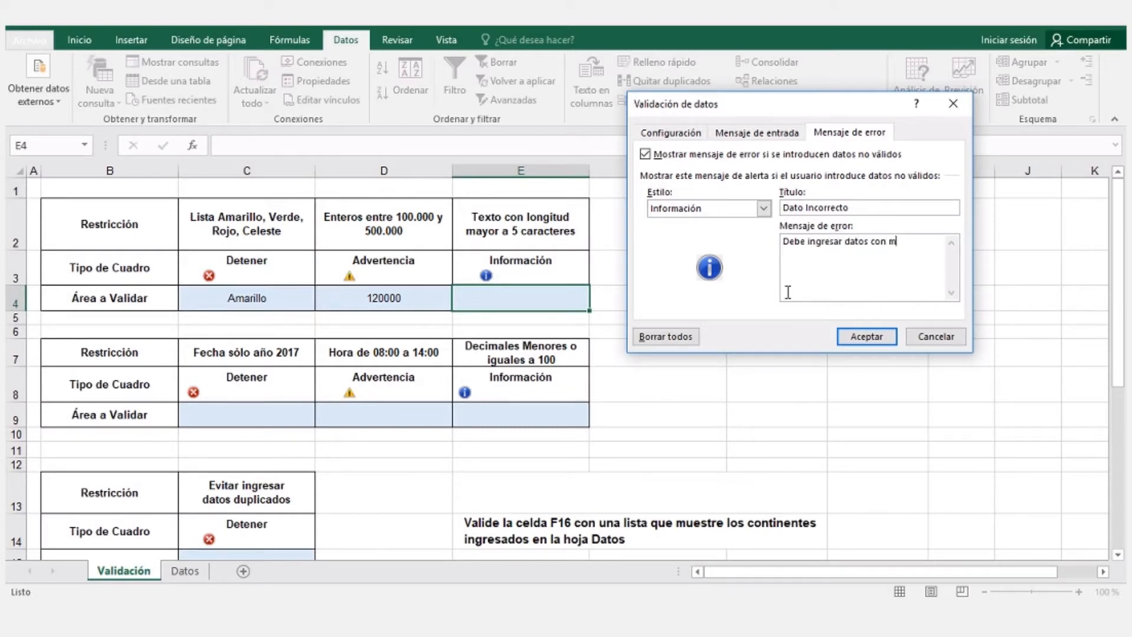
text(ás de 5 caracteres)
click(864, 338)
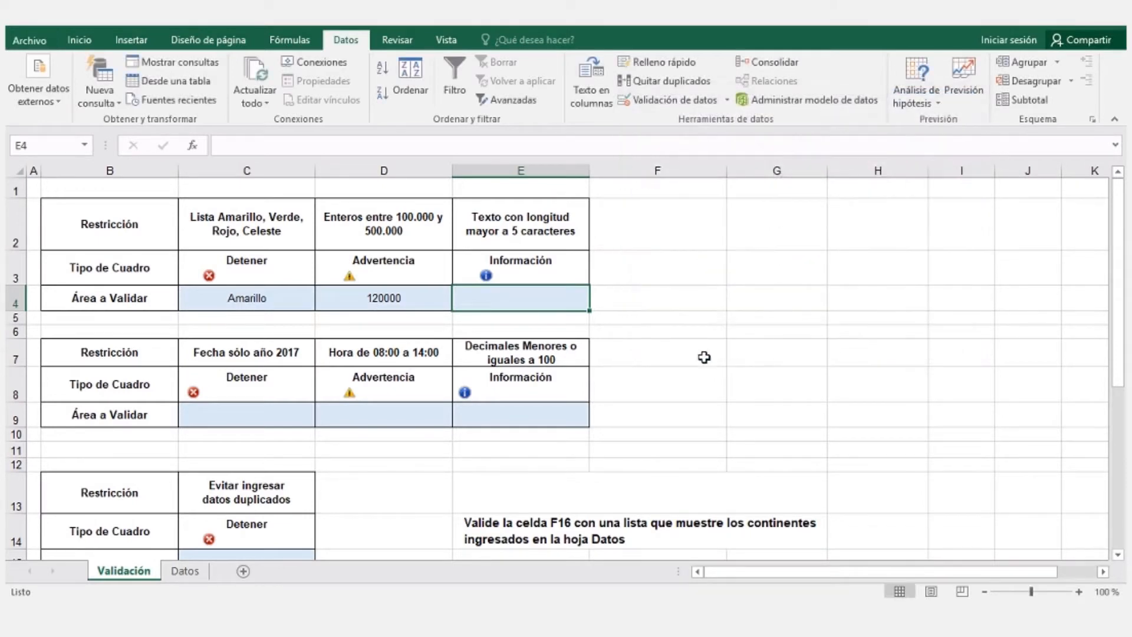
Step: Test E4's rule by entering the six-character values abcdef, 123456 and abc123 in turn
text(a)
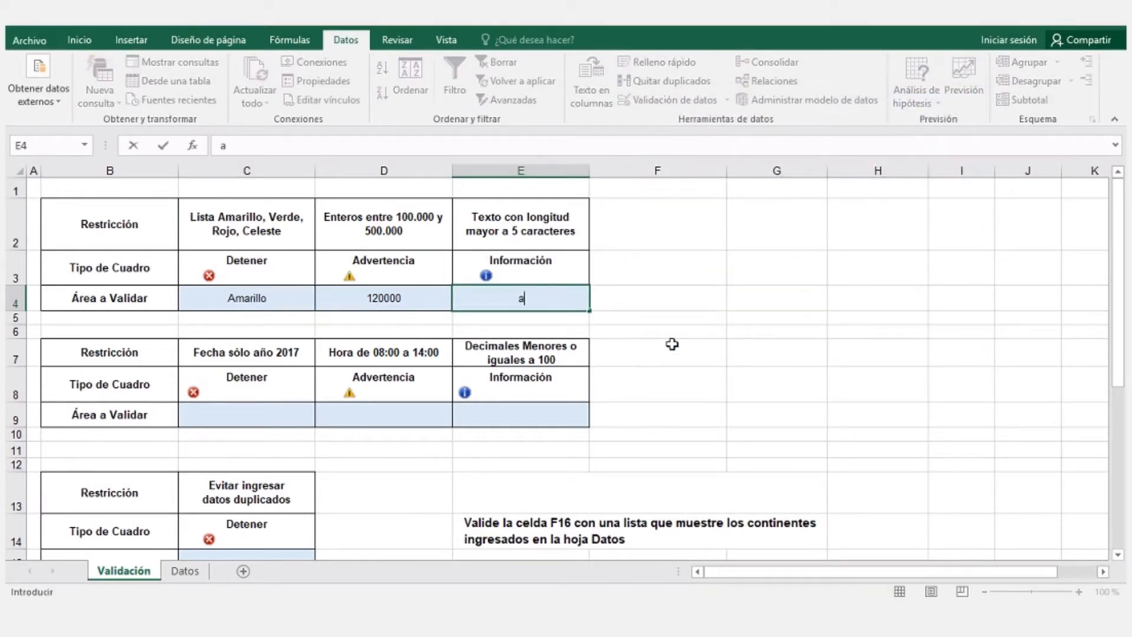
text(bcdef)
key(Return)
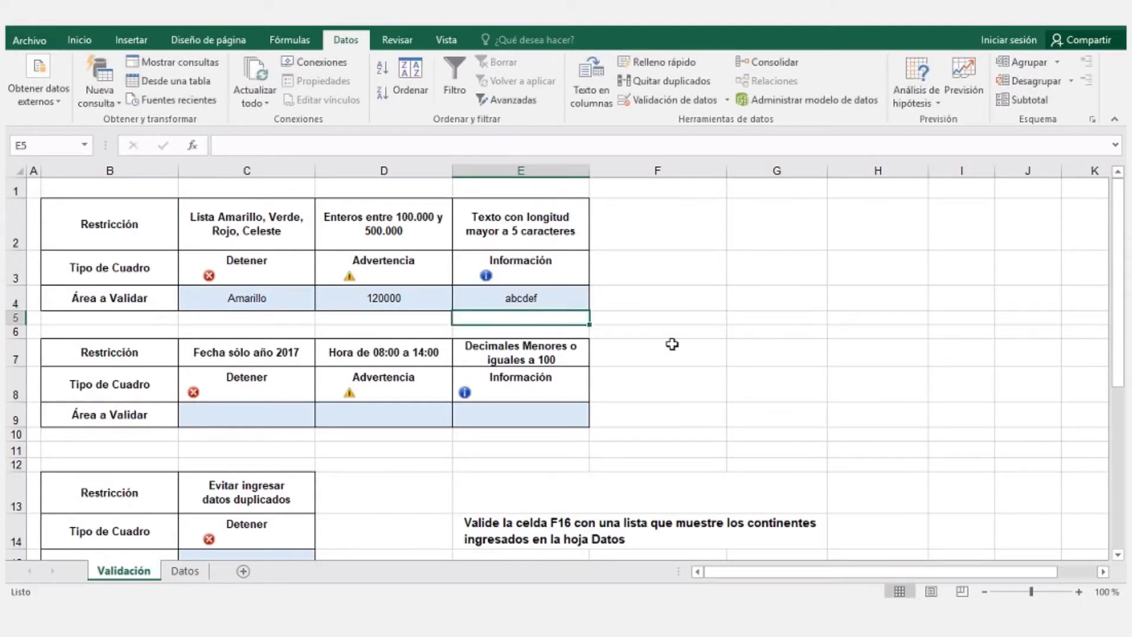
click(553, 294)
text(123456)
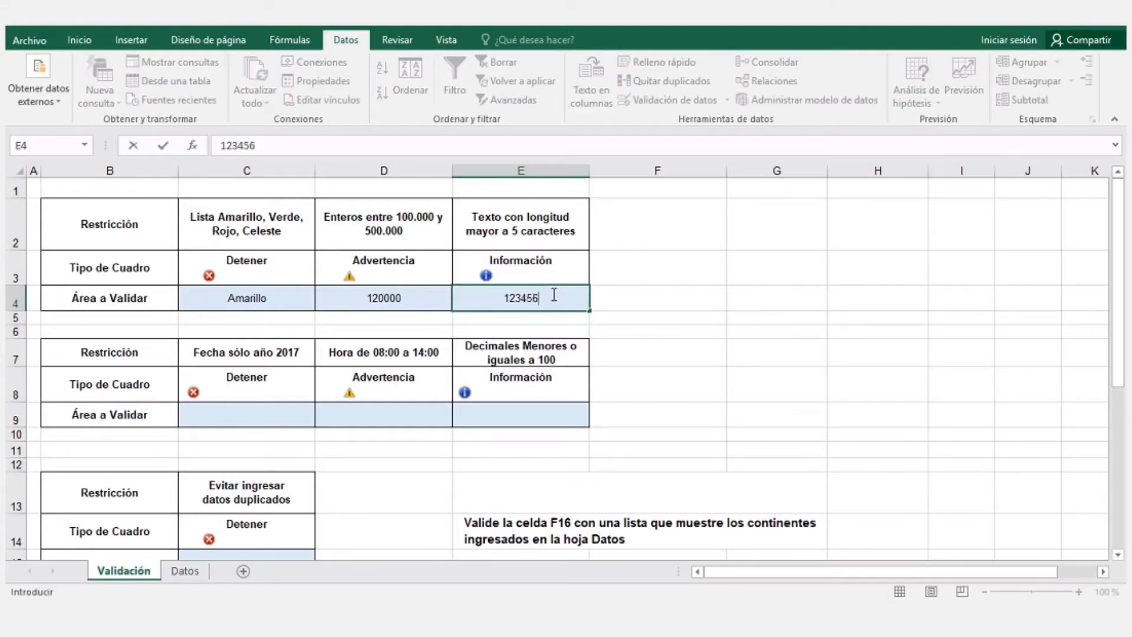
key(Return)
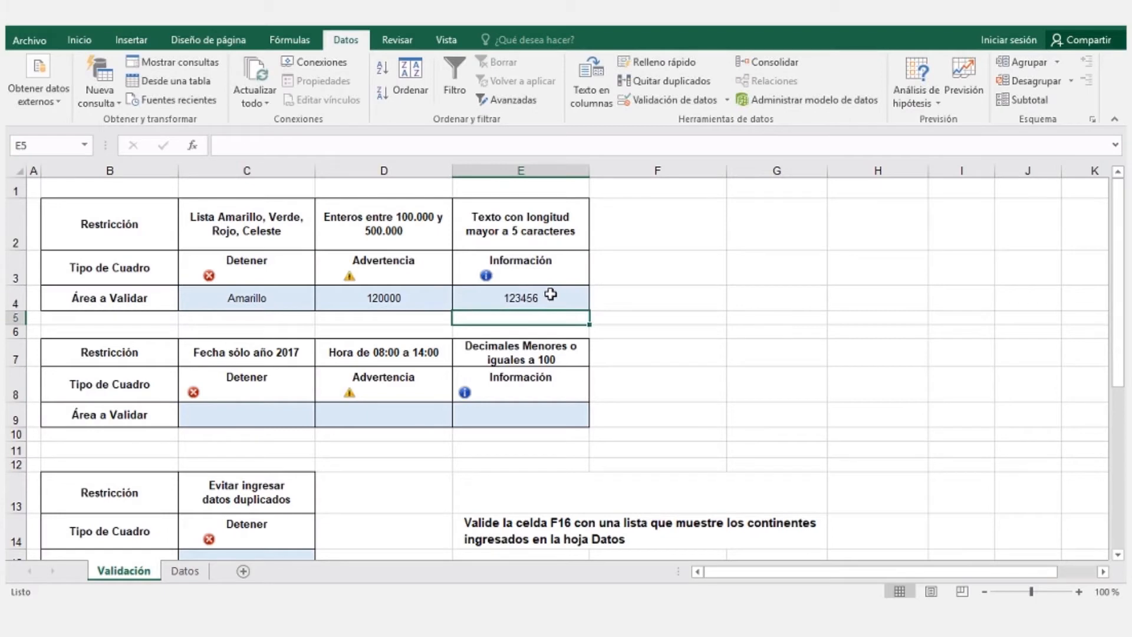
click(553, 295)
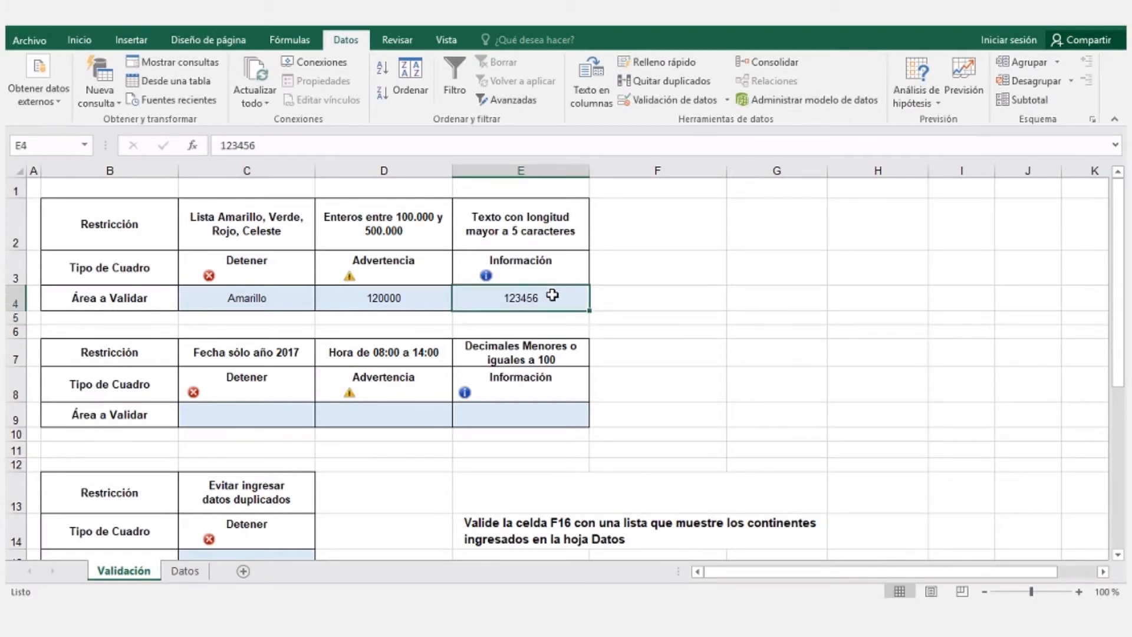
text(abc)
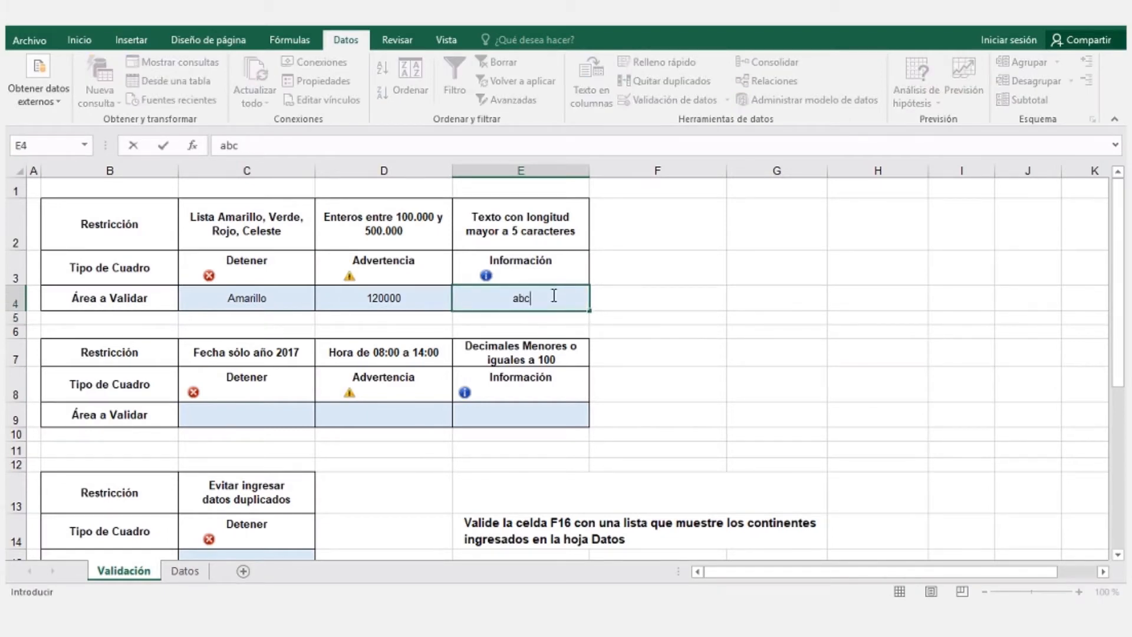
text(123)
key(Return)
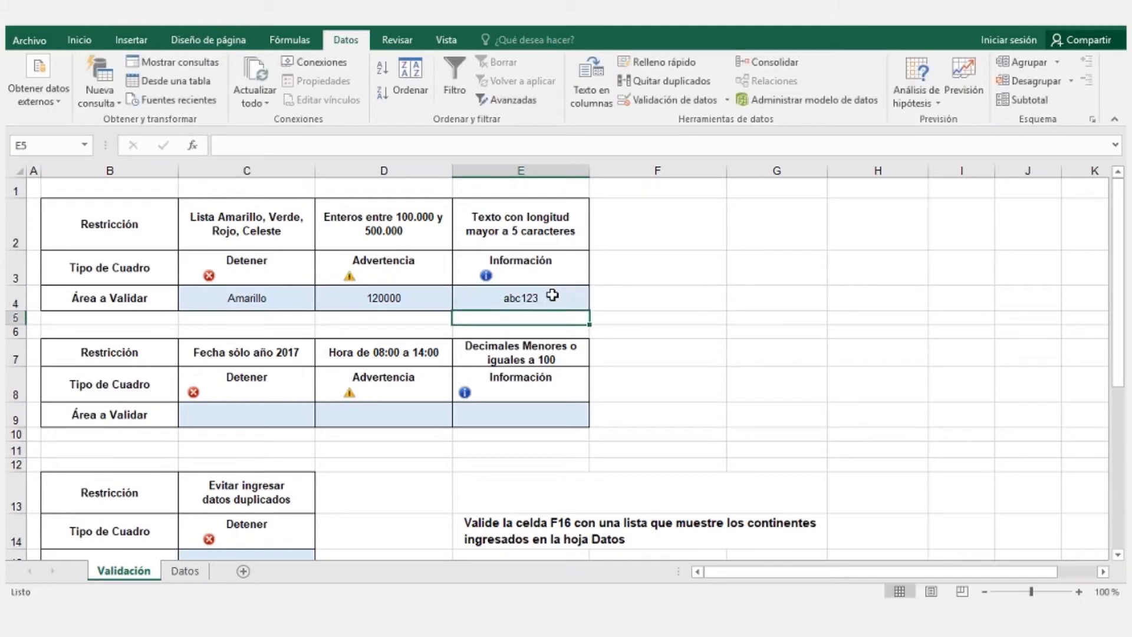
Step: Replace E4's value with the too-short text abc and accept the information alert
click(552, 296)
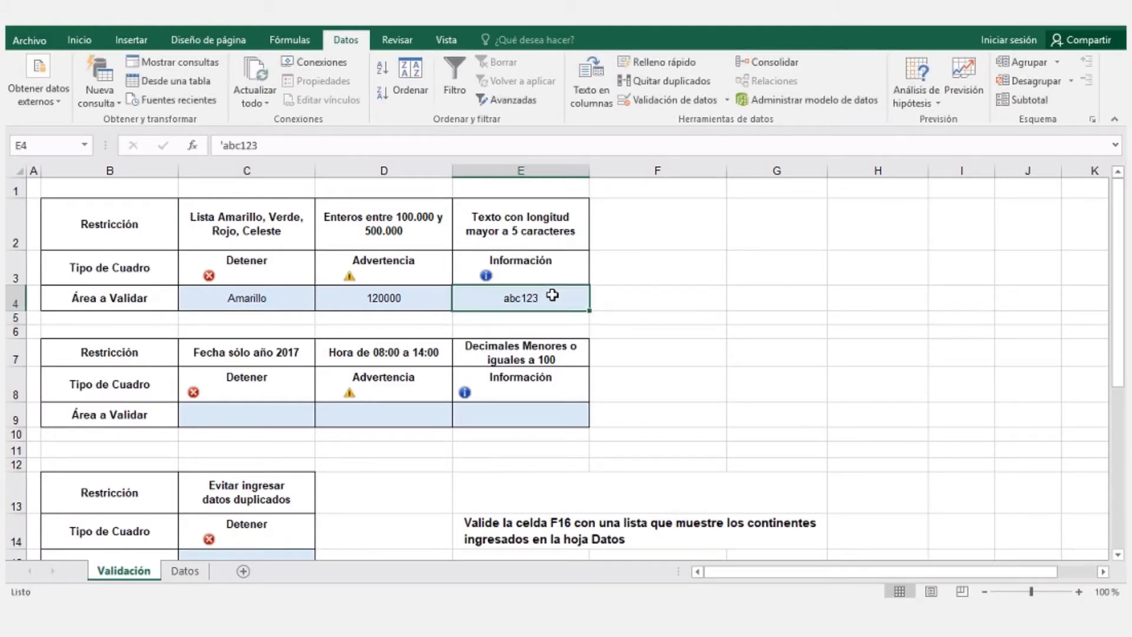
text(abc)
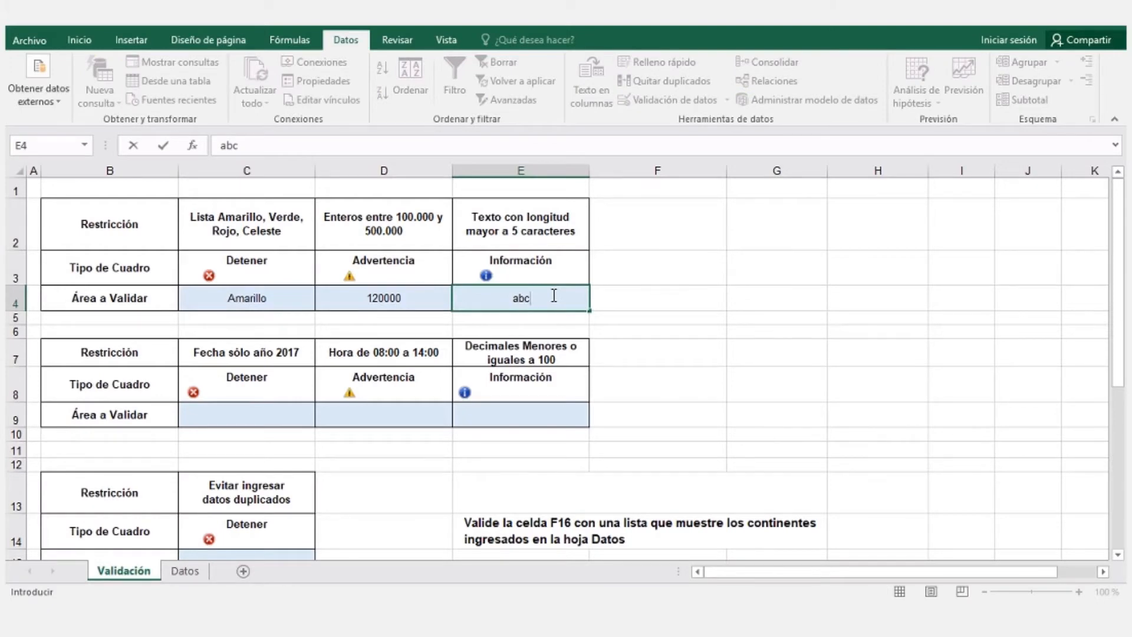
key(Return)
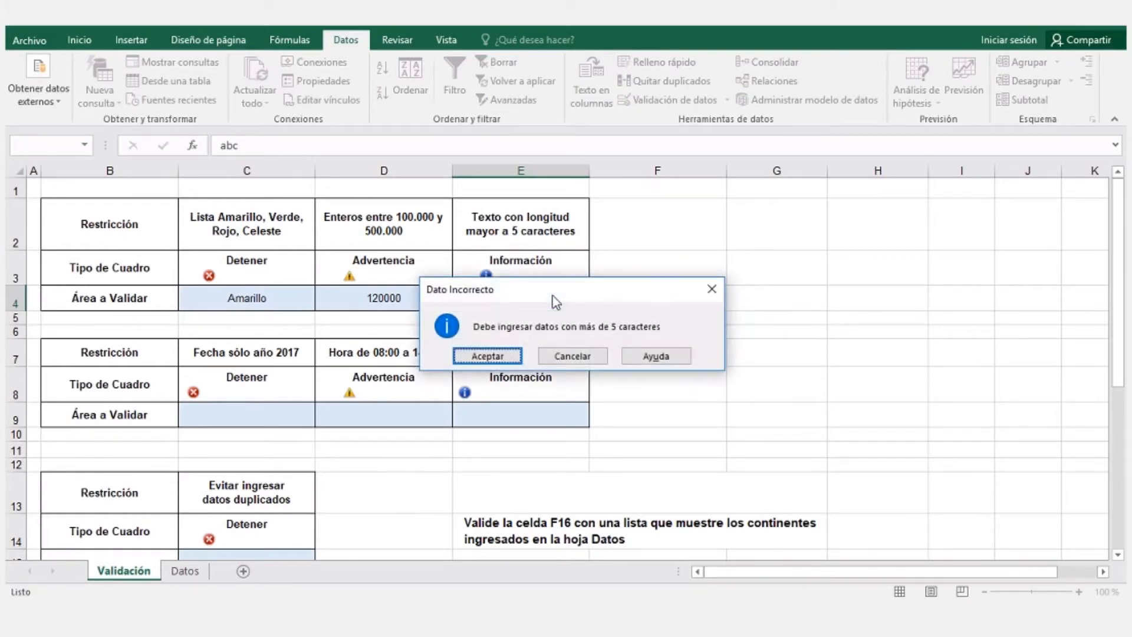
drag(560, 292, 739, 230)
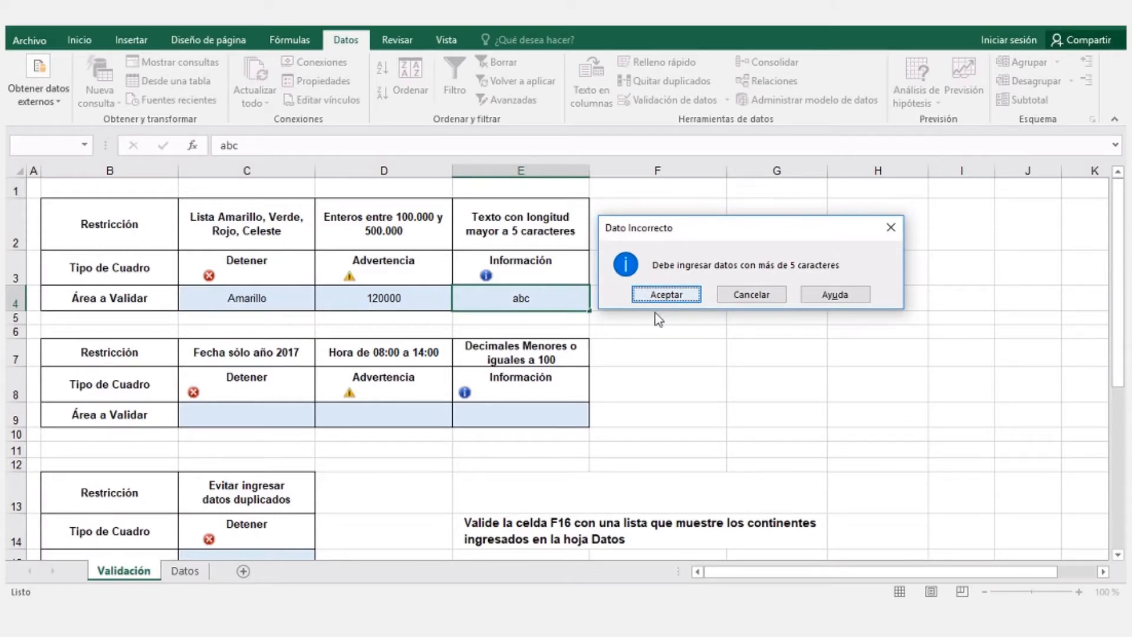
click(688, 295)
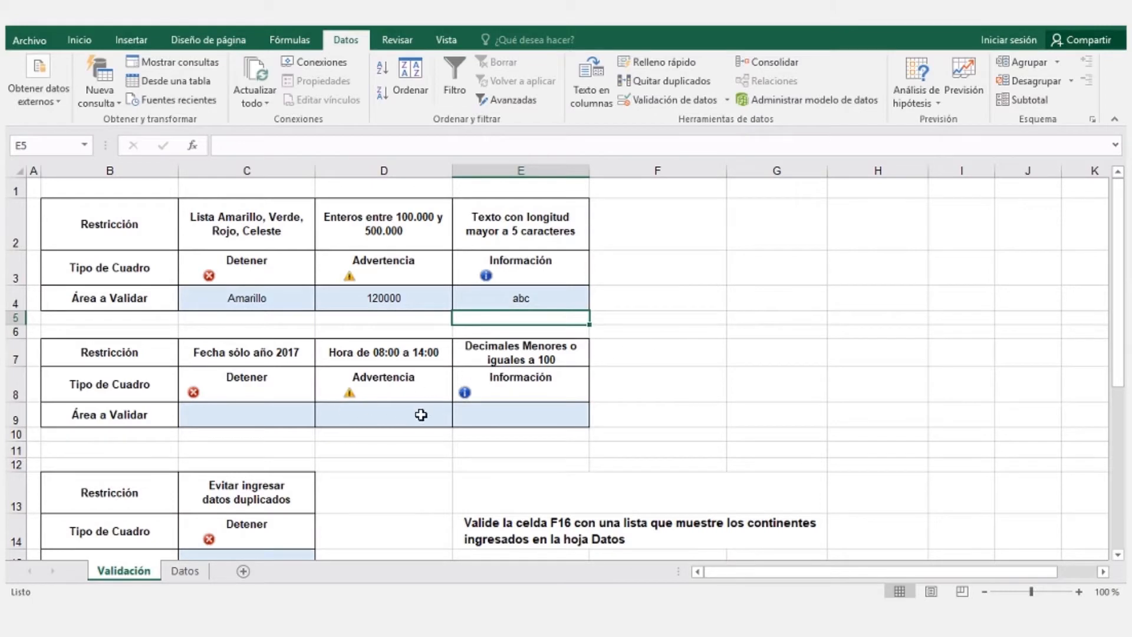
Step: Set C9's validation criterion to Fecha, entre, from 01-01-2017 to 31-12-2017
scroll(419, 417, down, 1)
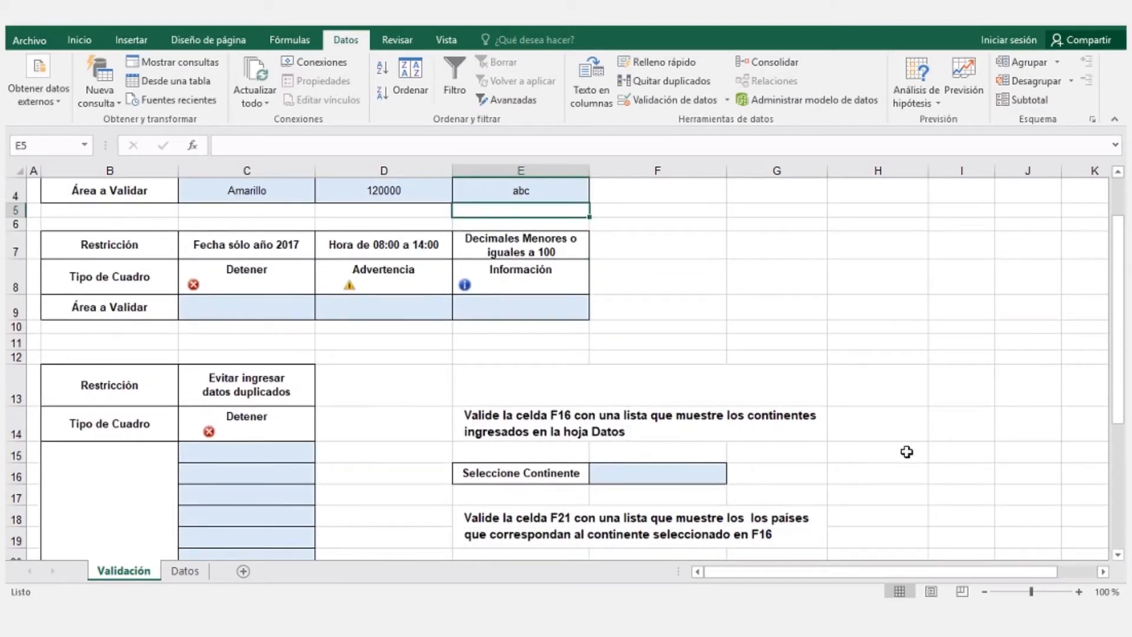
click(1118, 555)
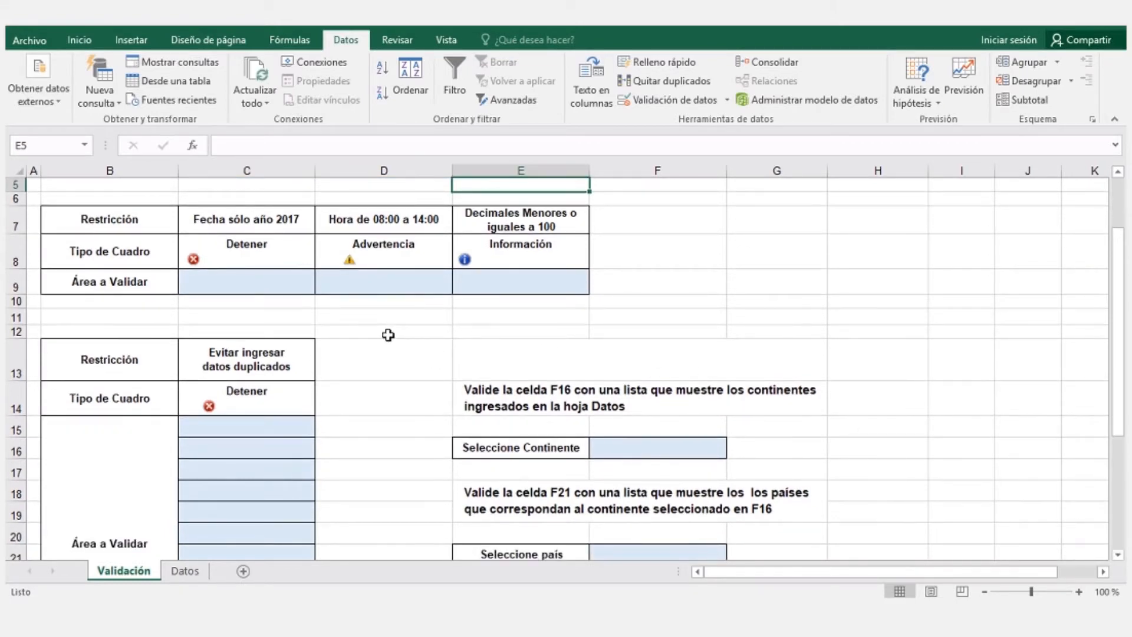
click(241, 280)
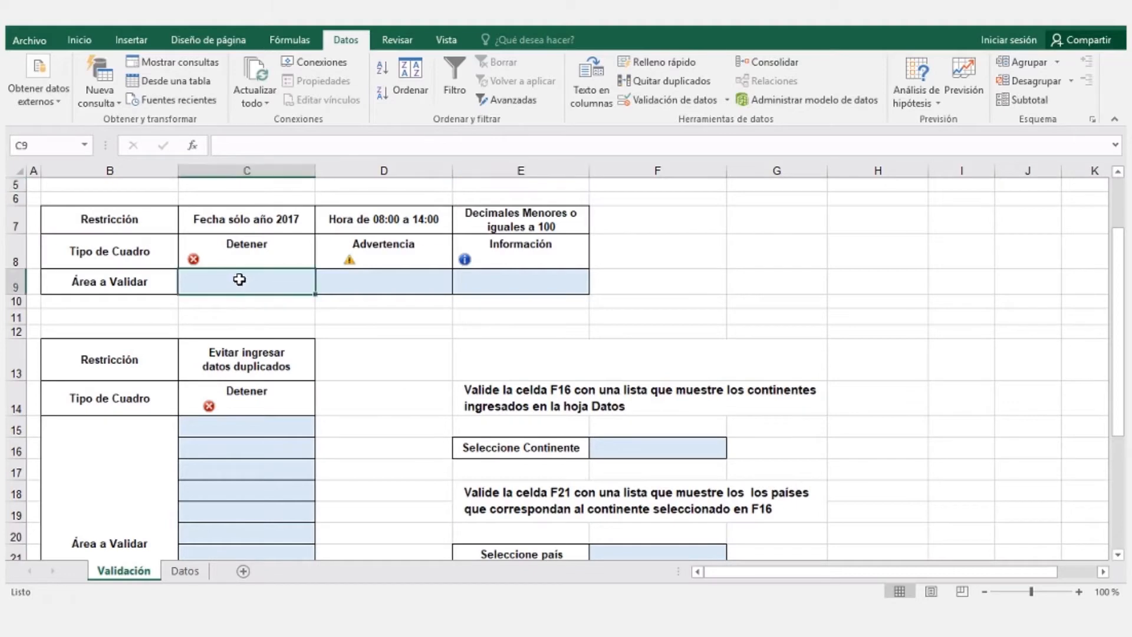
click(671, 103)
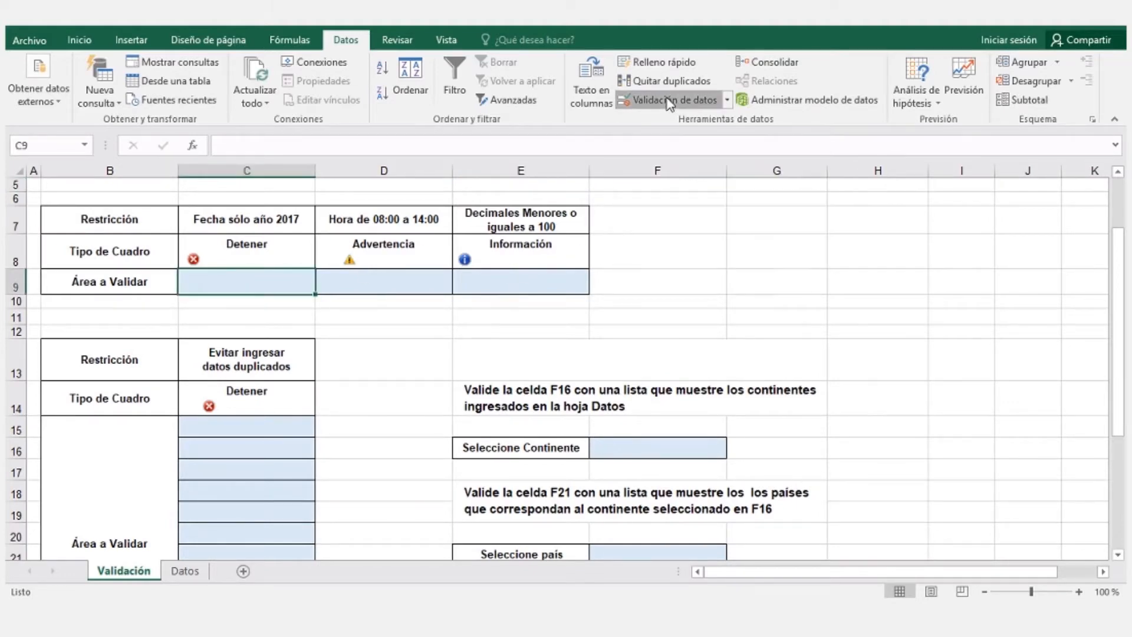
click(690, 134)
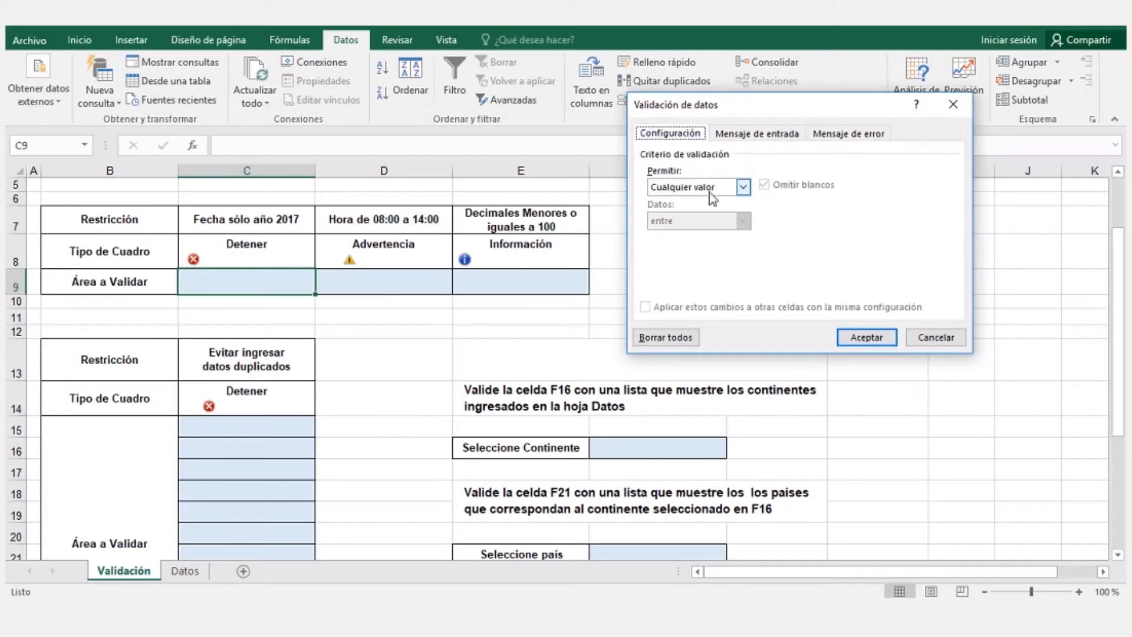
click(743, 186)
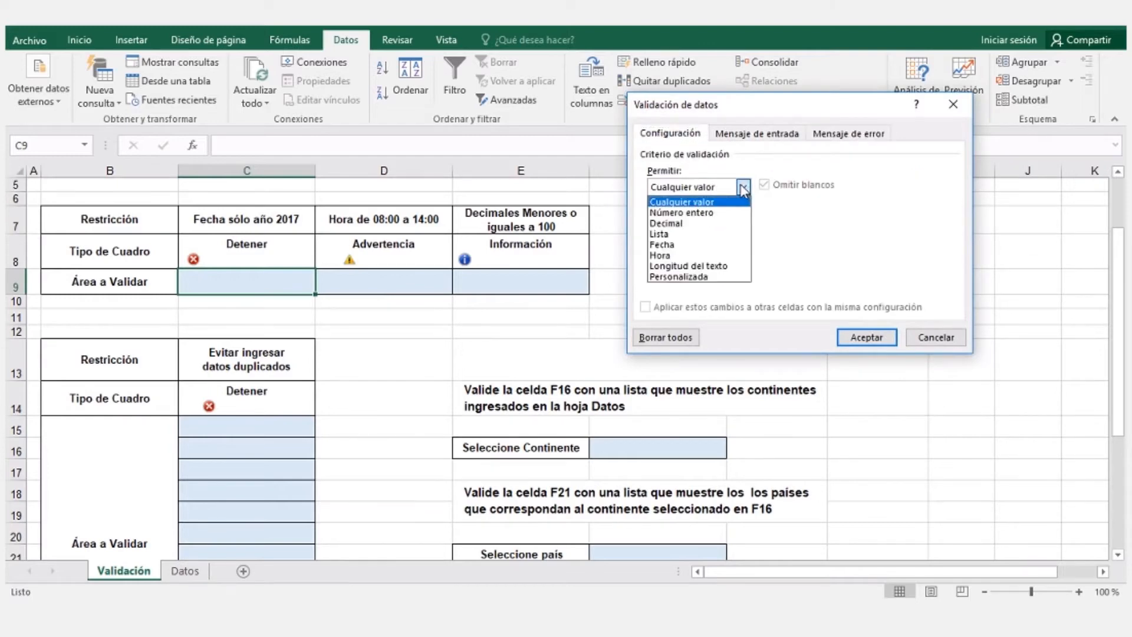
click(666, 245)
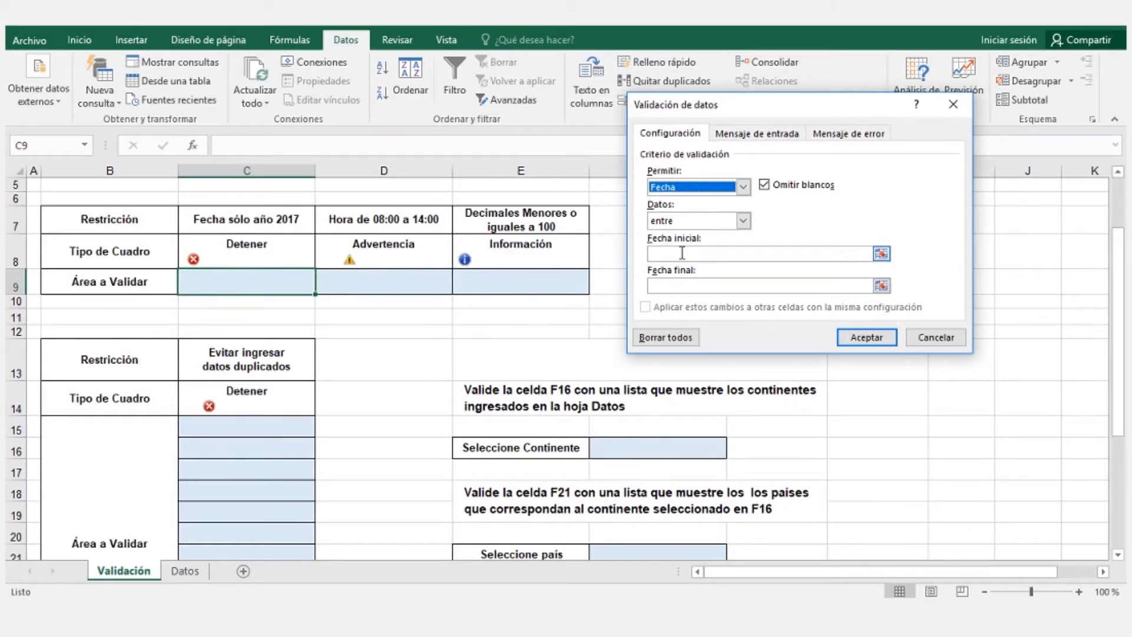
click(682, 253)
click(682, 253)
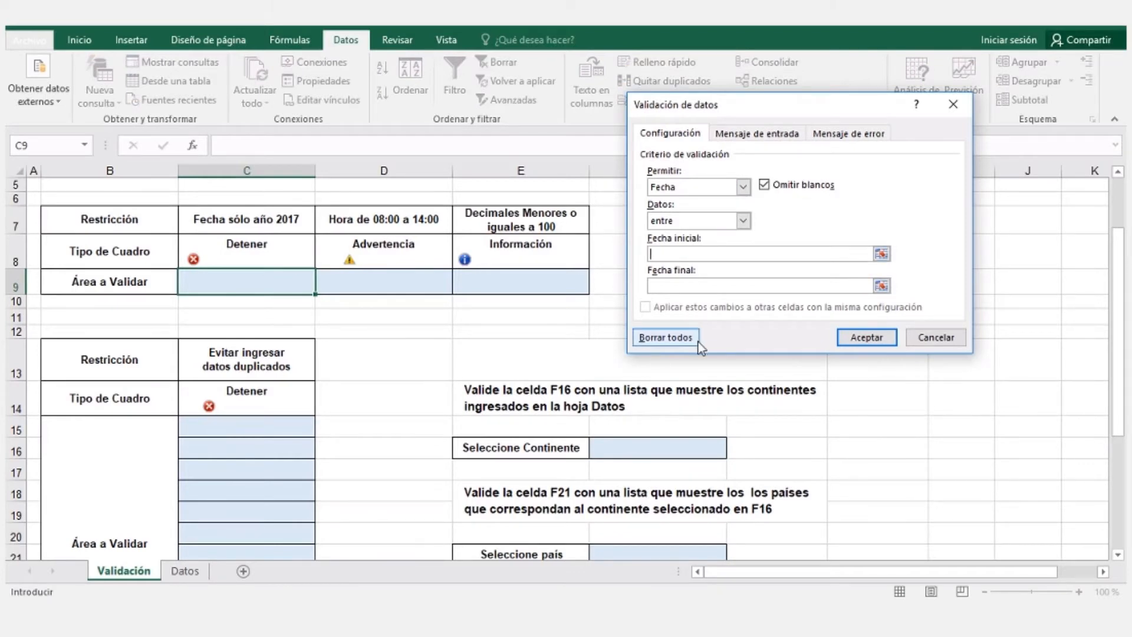
text(01-01-2017)
click(675, 284)
text(31)
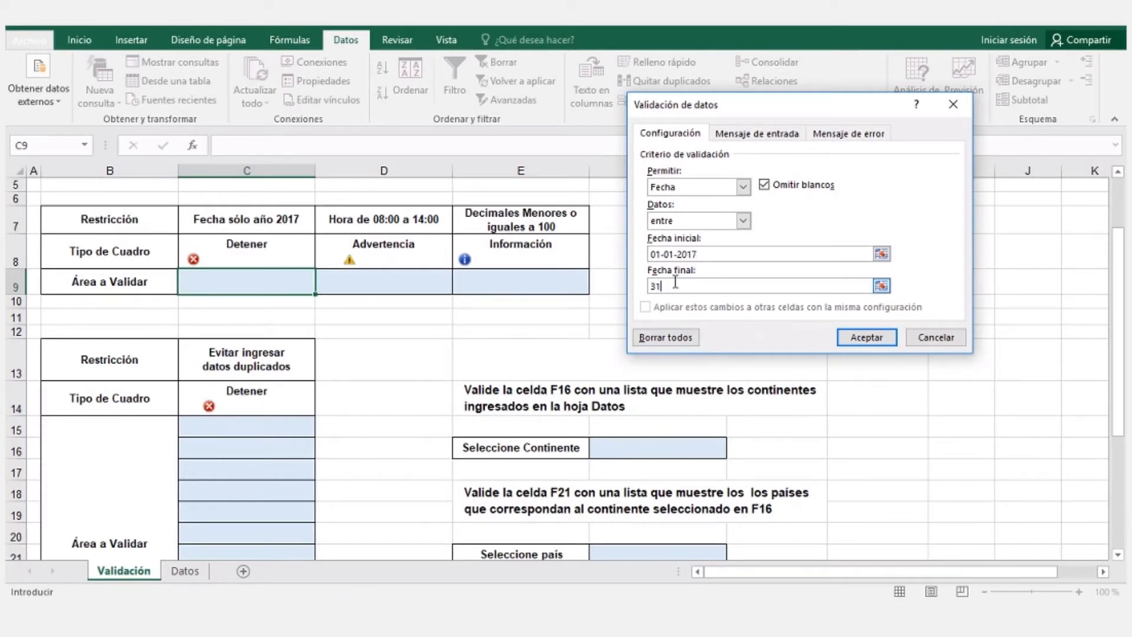
text(-12-2017)
Step: Apply C9's date rule with the Detener error alert, and test it with the out-of-range date 1-3-2018, choosing to retry
click(849, 137)
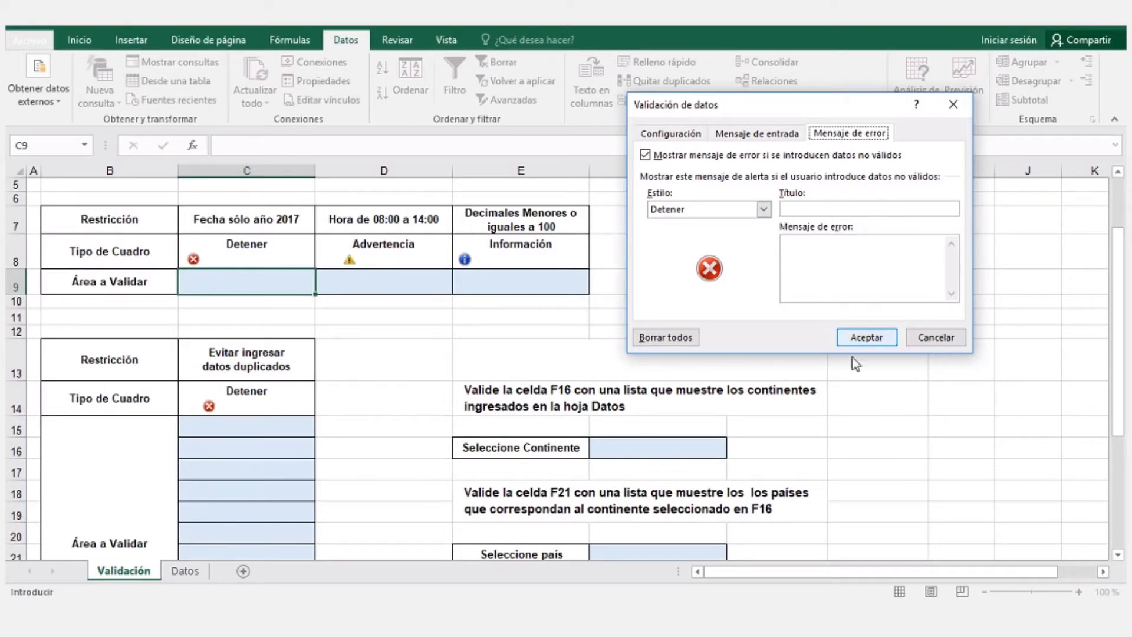
click(864, 337)
text(1-3-2018)
key(Return)
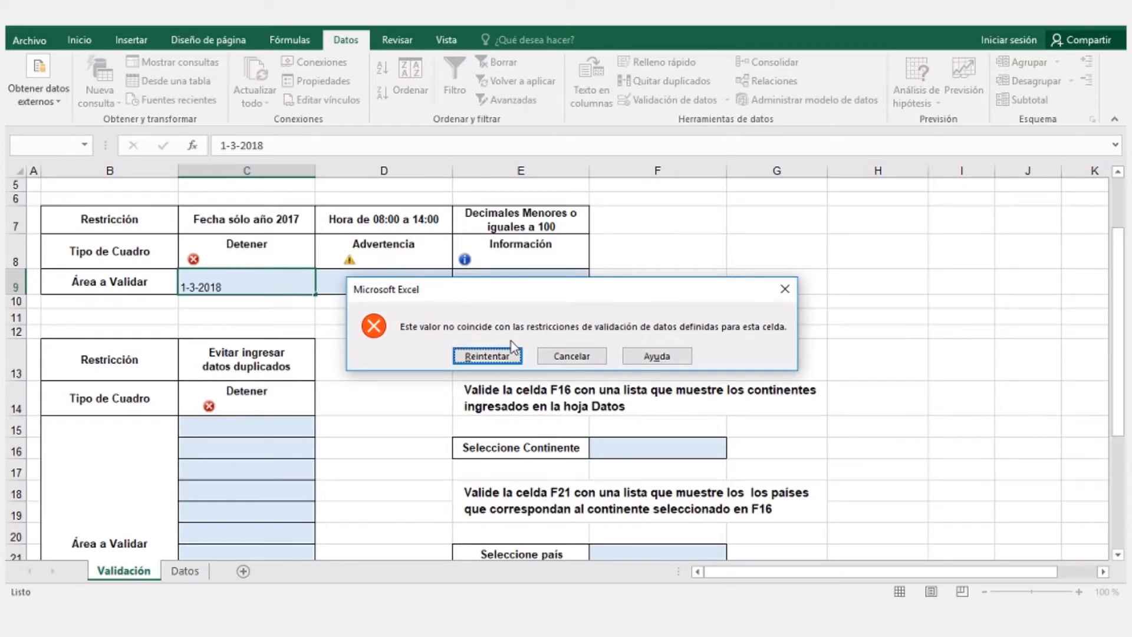
click(484, 357)
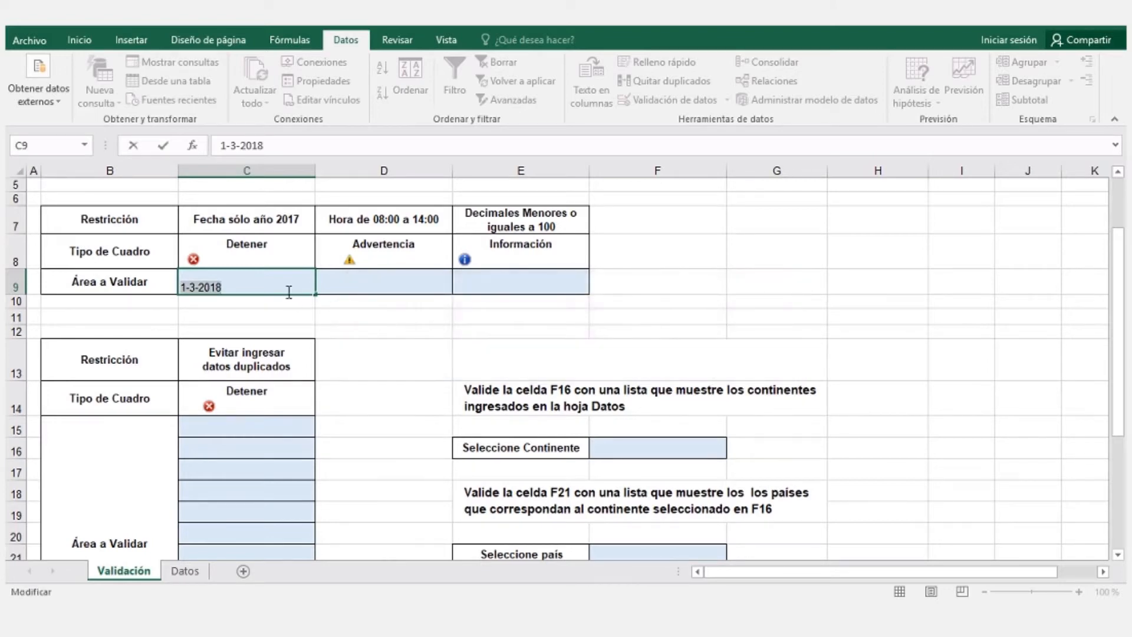
Step: Correct the rejected date in C9 to 1-3-2017
click(249, 285)
key(BackSpace)
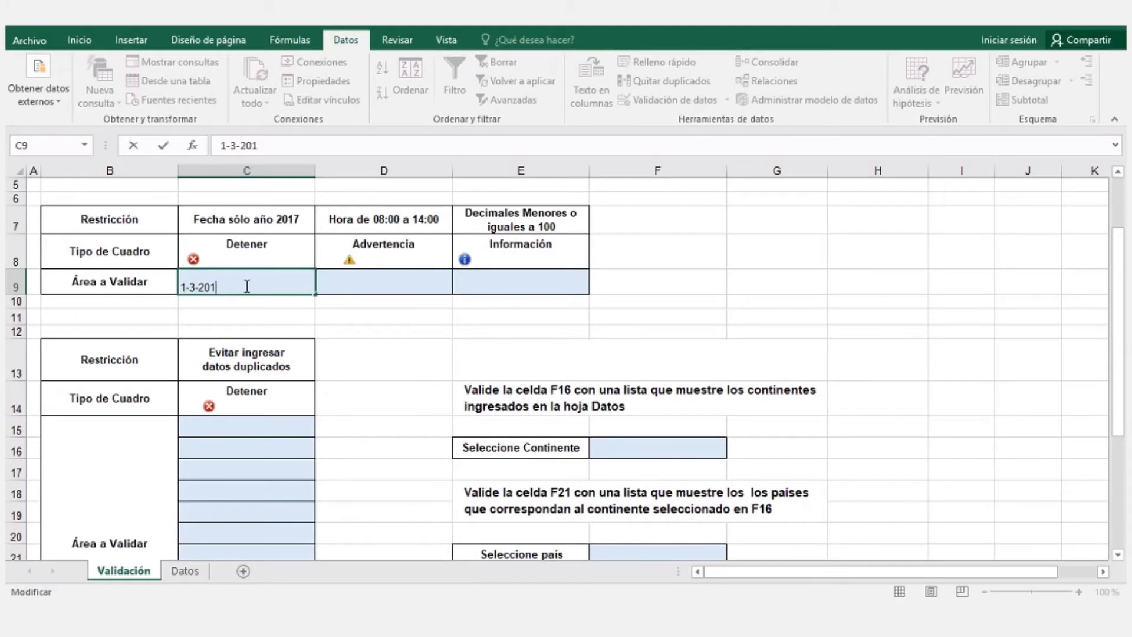
text(7)
key(Return)
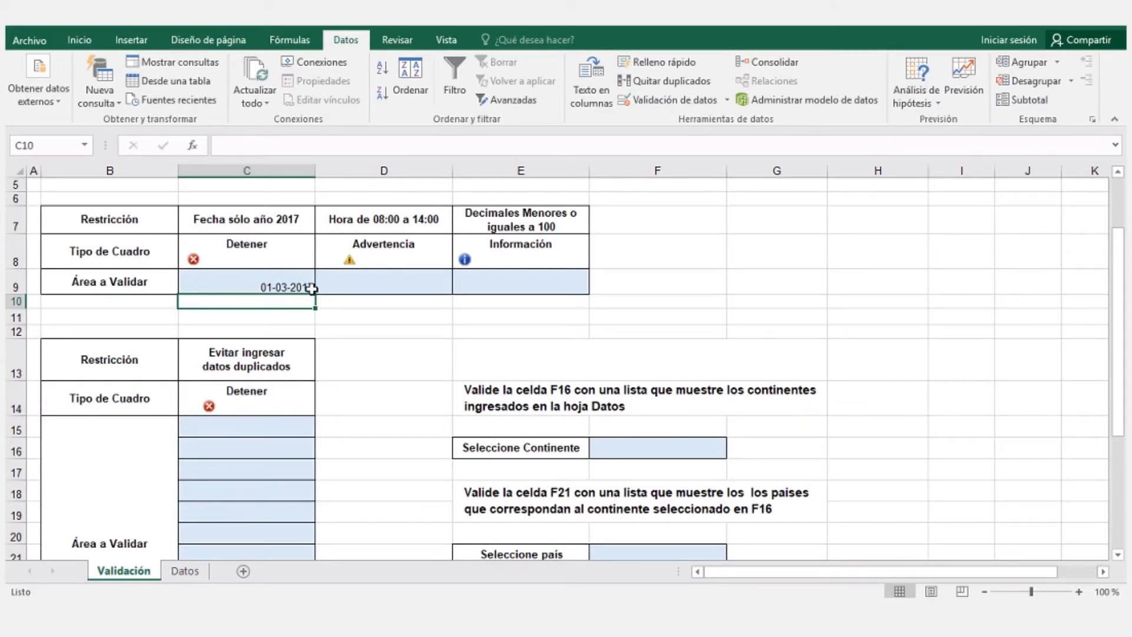
Step: Set D9's validation criterion to Hora, entre, from 08:00 to 14:00
click(380, 280)
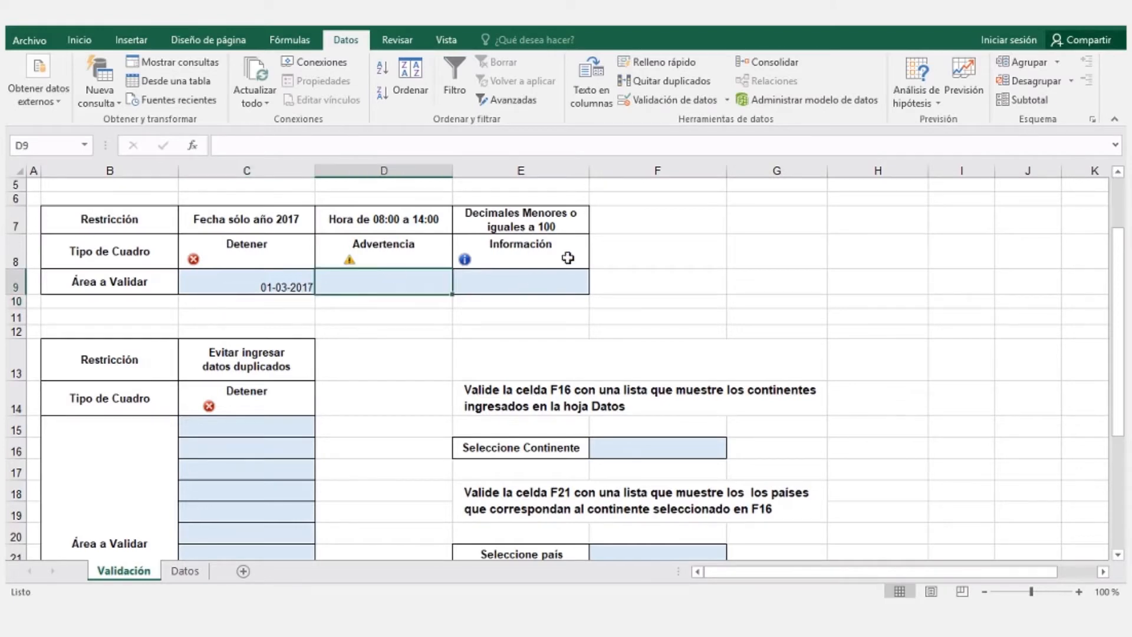
click(661, 102)
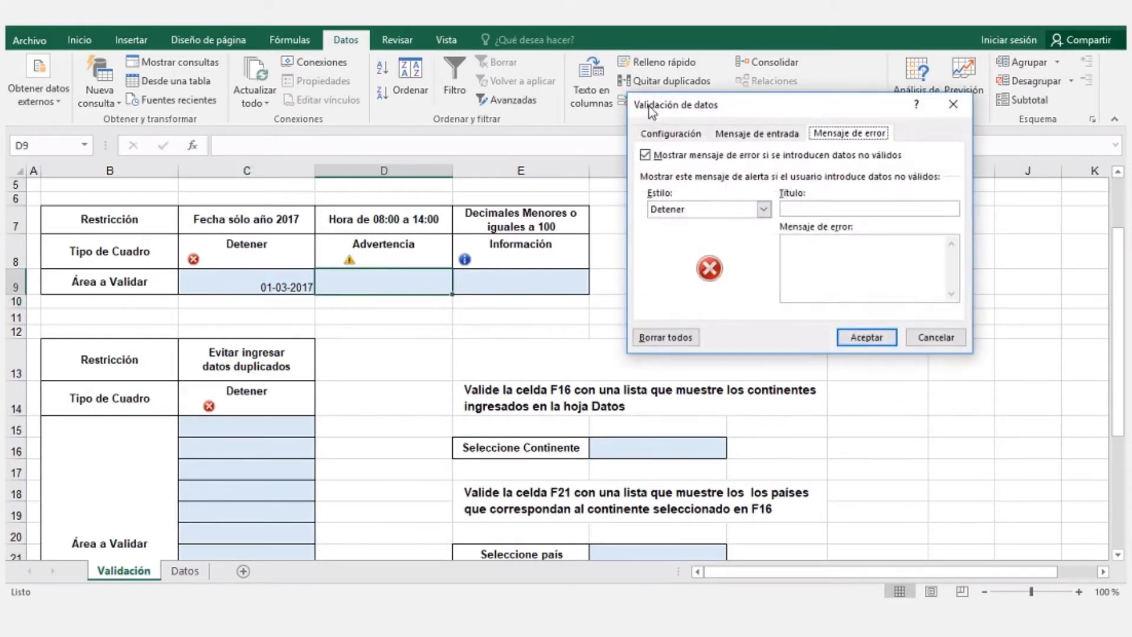
click(674, 134)
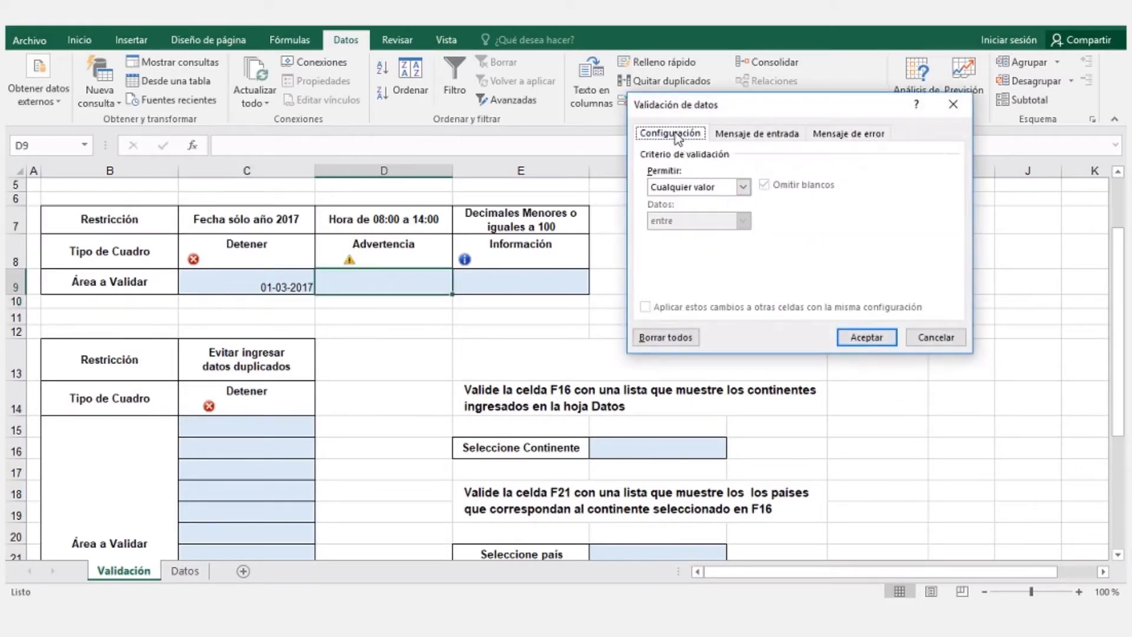
click(743, 187)
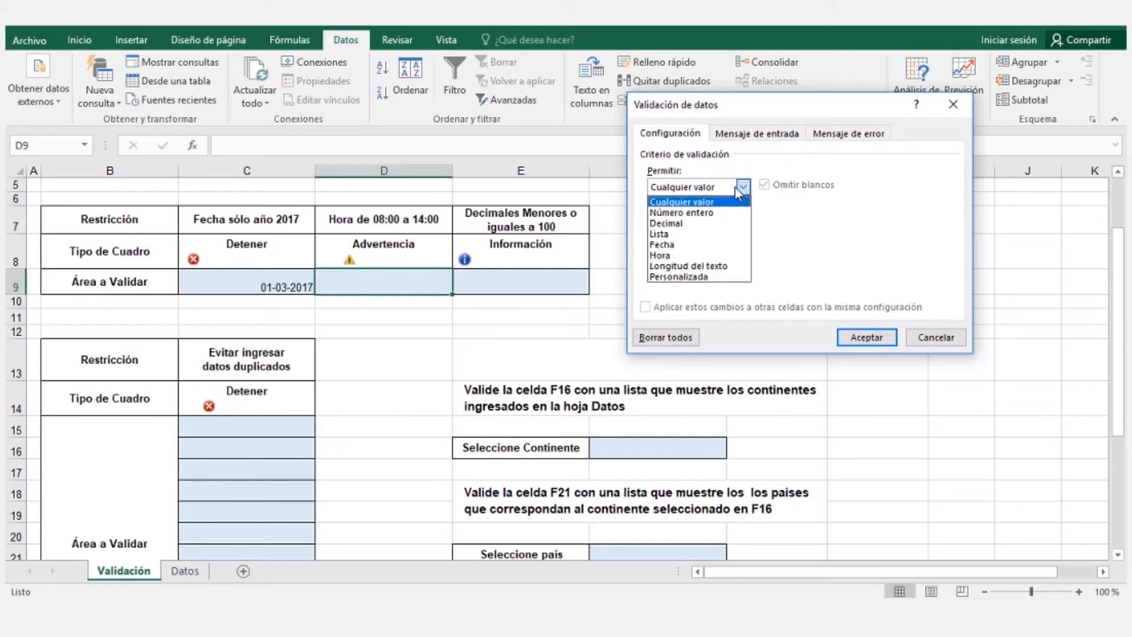
click(684, 255)
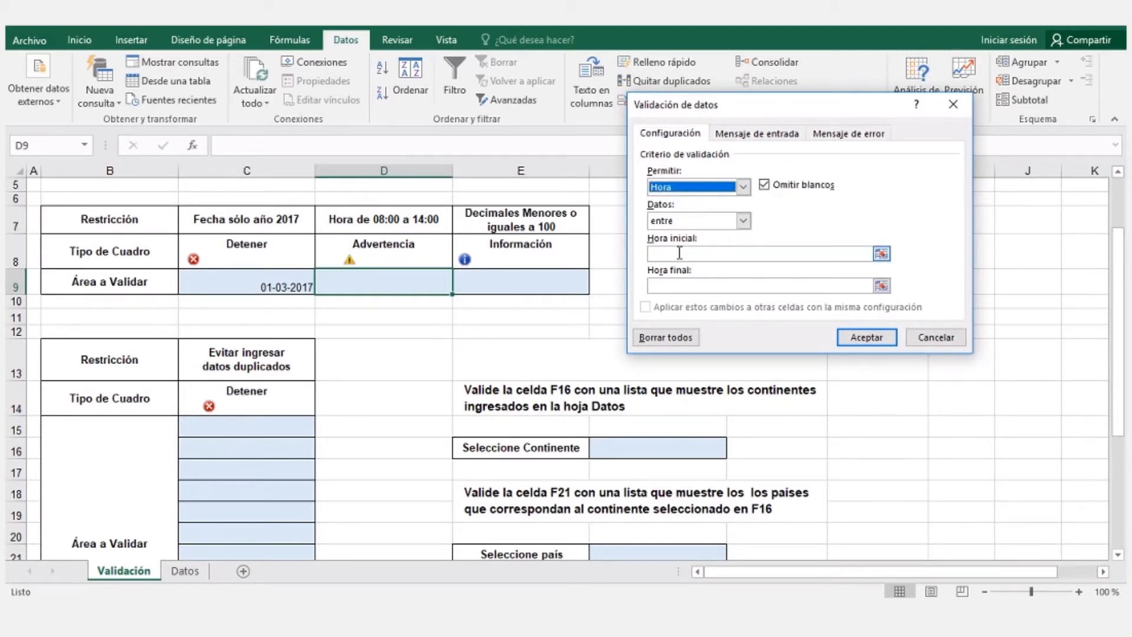
click(677, 252)
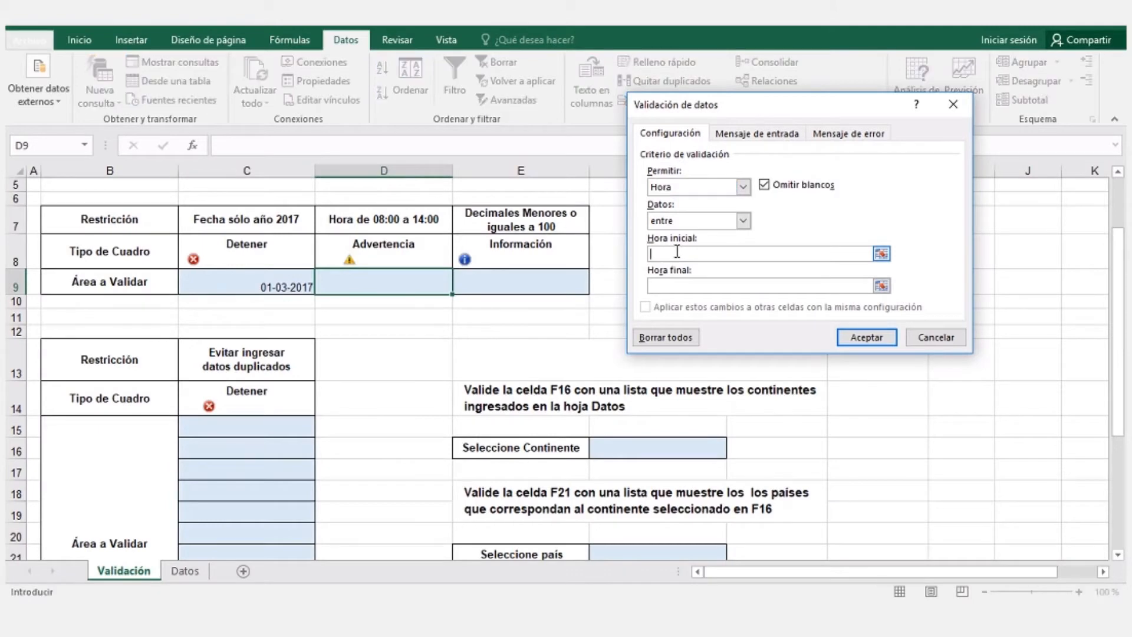
text(08:00)
click(673, 282)
text(14:00)
Step: Give D9's time rule an Advertencia error alert and apply it
click(868, 135)
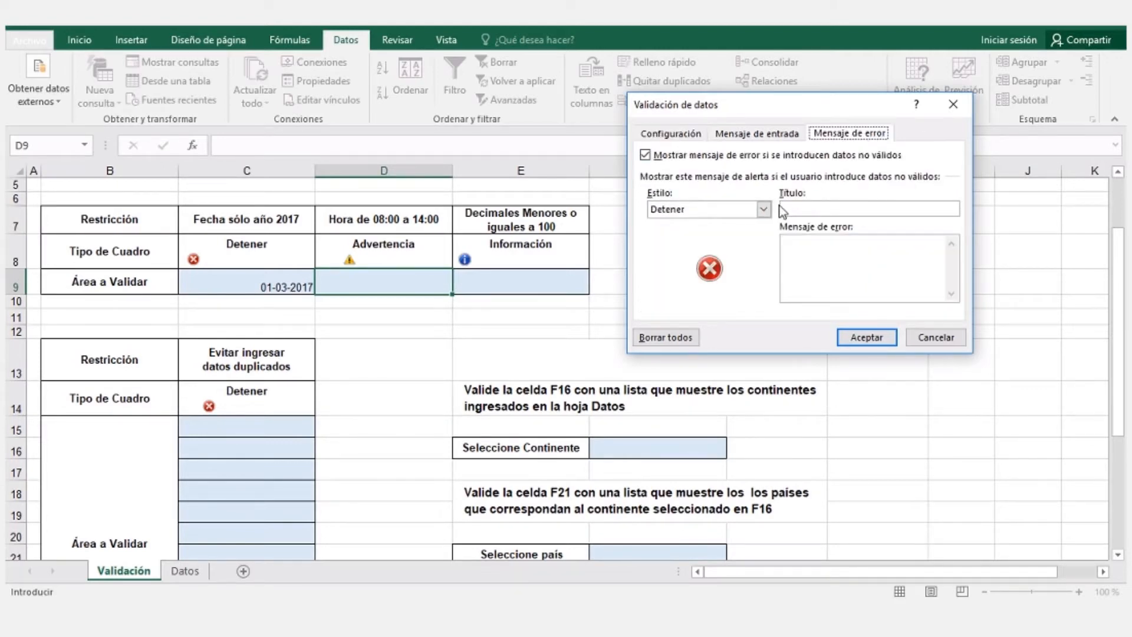
click(763, 209)
click(710, 235)
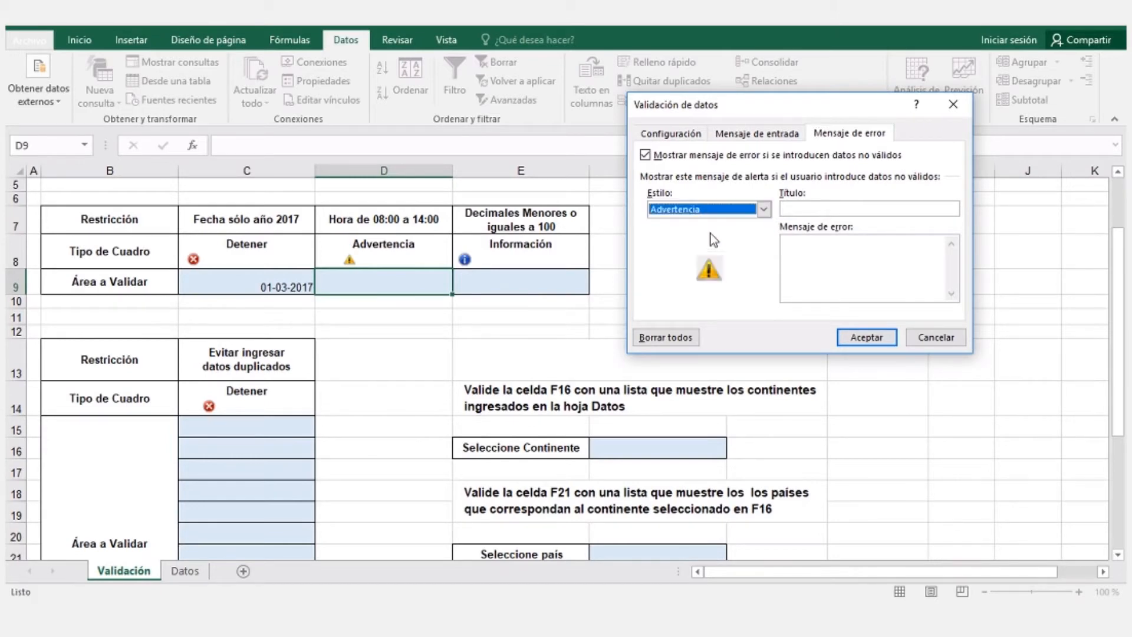
click(865, 338)
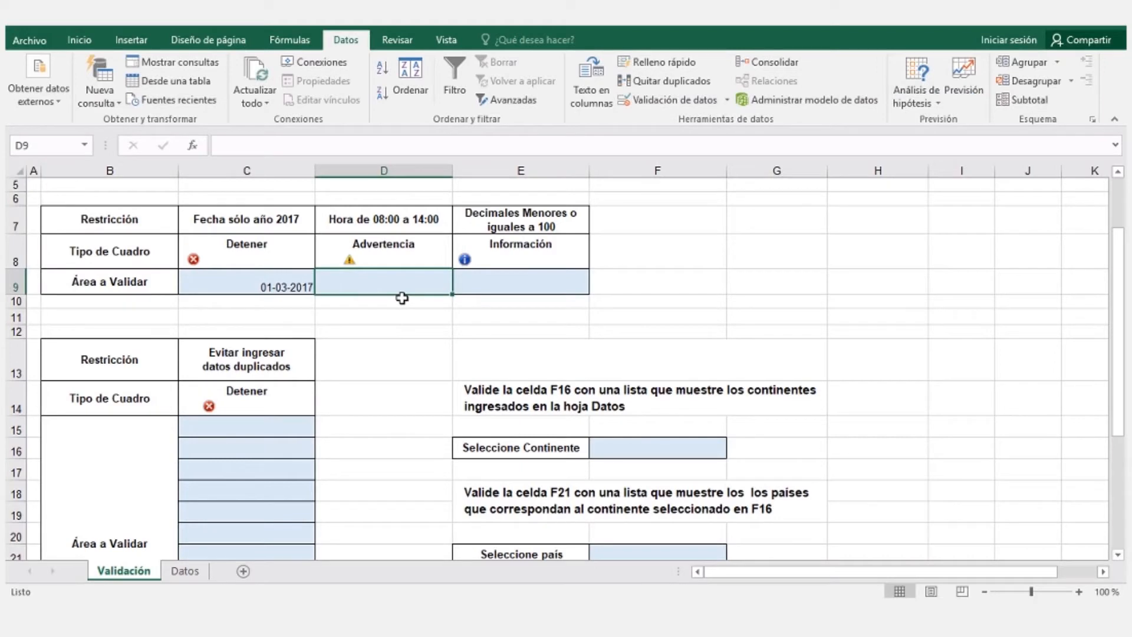
Step: Test D9's rule with the out-of-range time 07:00, decline to continue with it, and enter 09:00 instead
text(0)
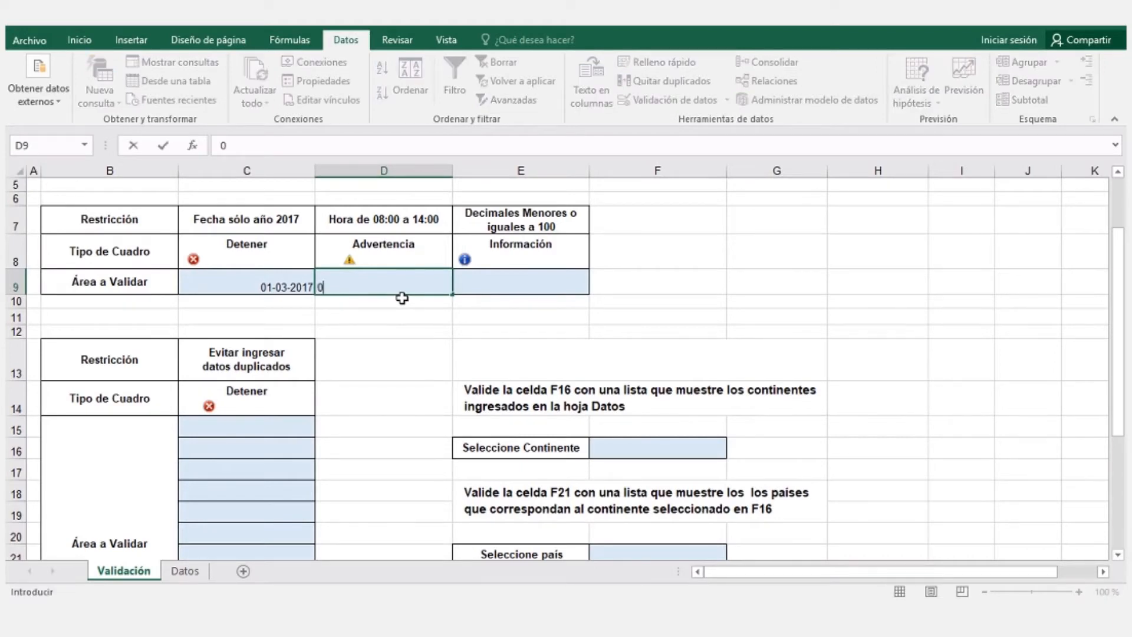
text(7:00)
key(Return)
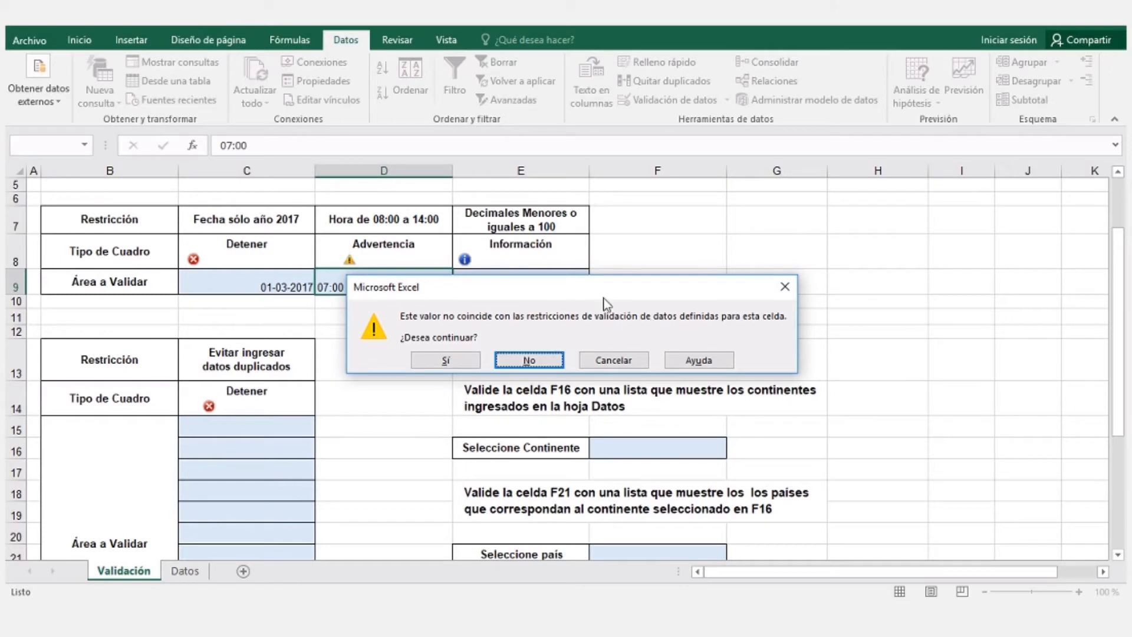
drag(574, 295, 732, 291)
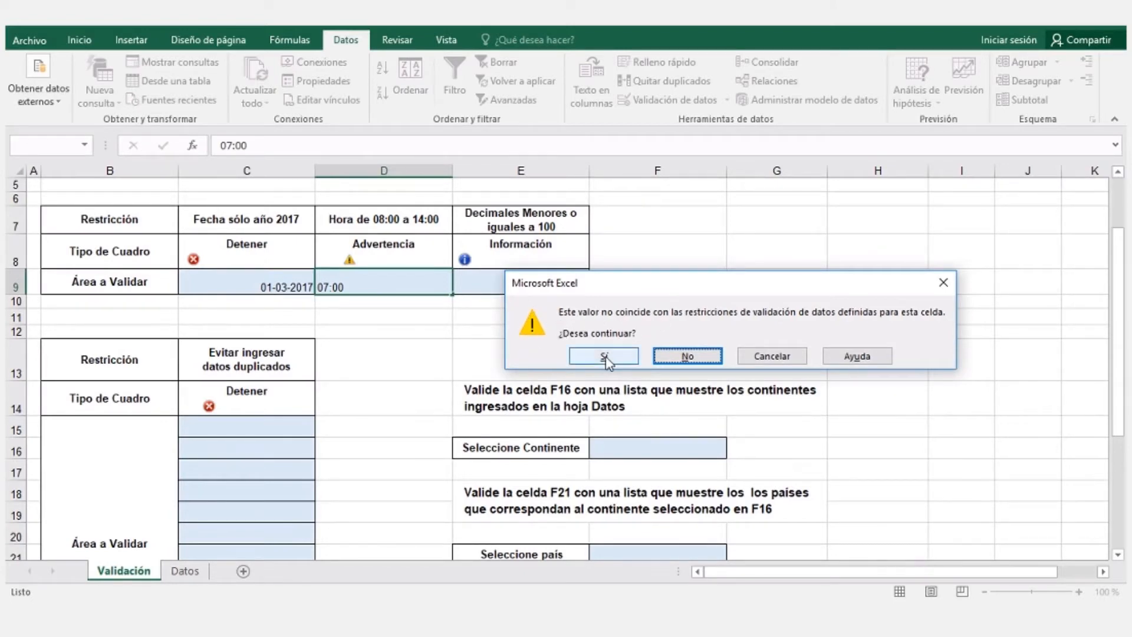
click(682, 356)
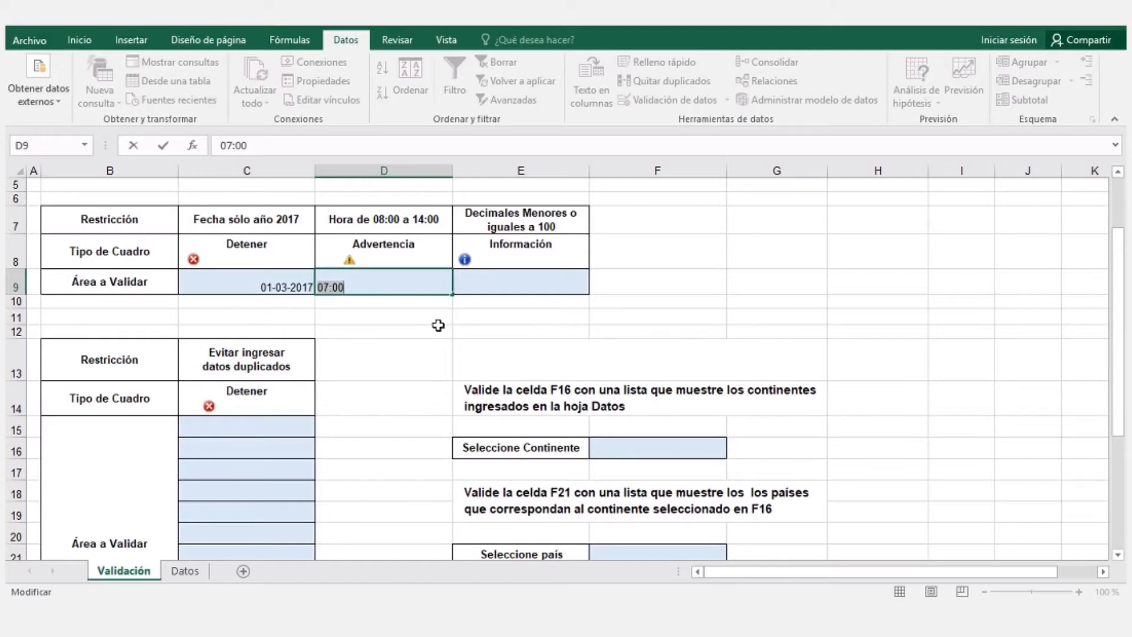
text(09:00)
key(Return)
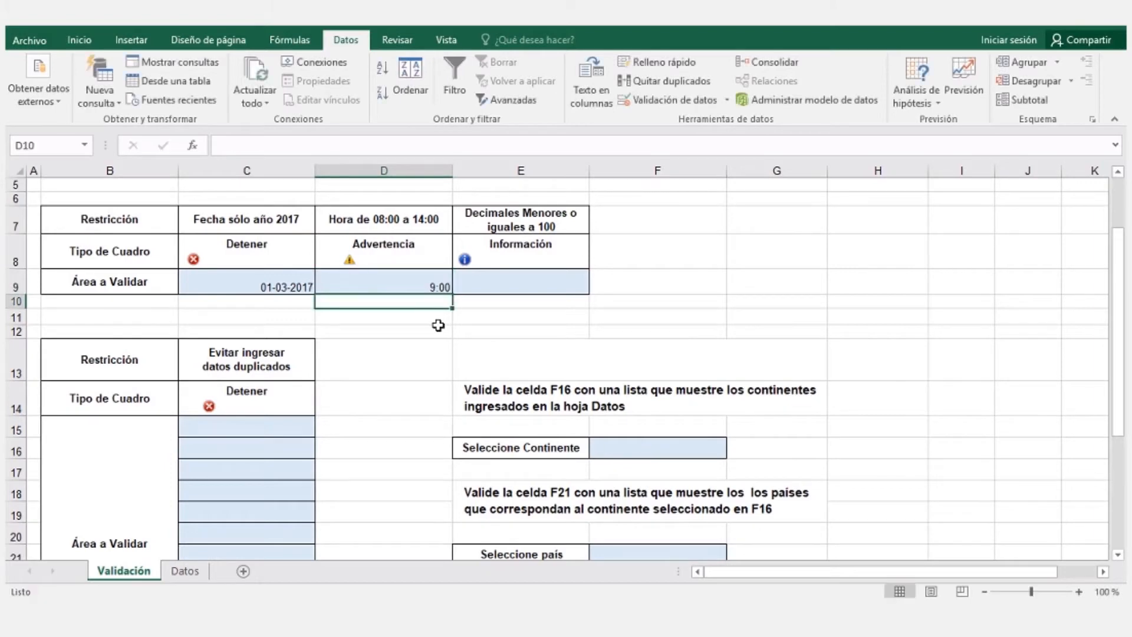
Step: Set E9's validation criterion to Decimal, menor o igual que, with a maximum of 100
click(517, 282)
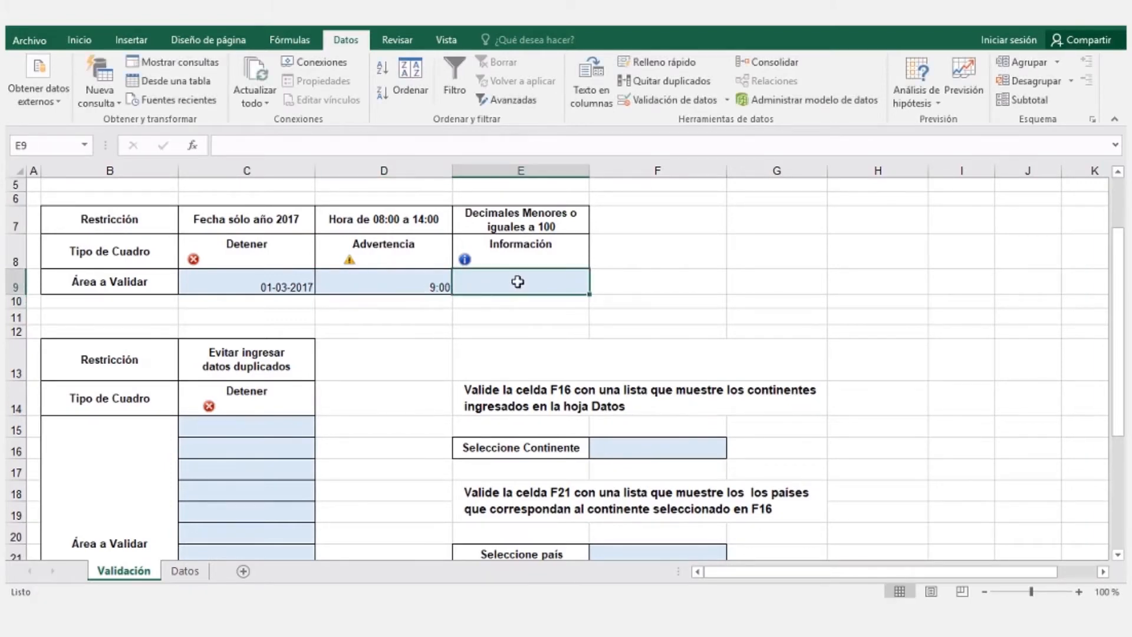
click(668, 101)
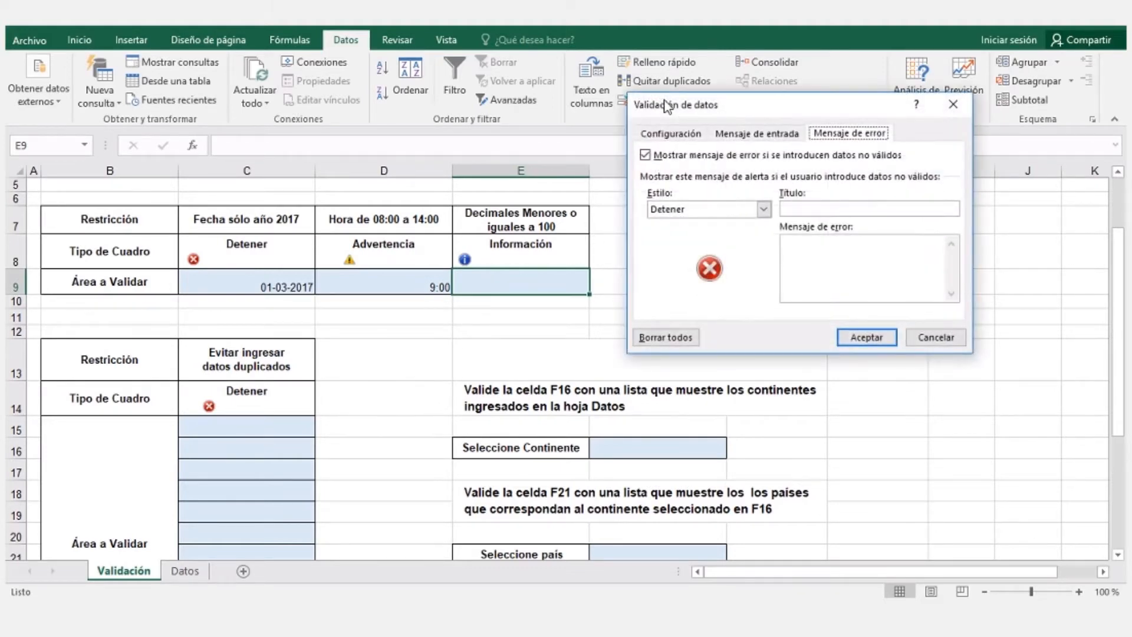
click(670, 135)
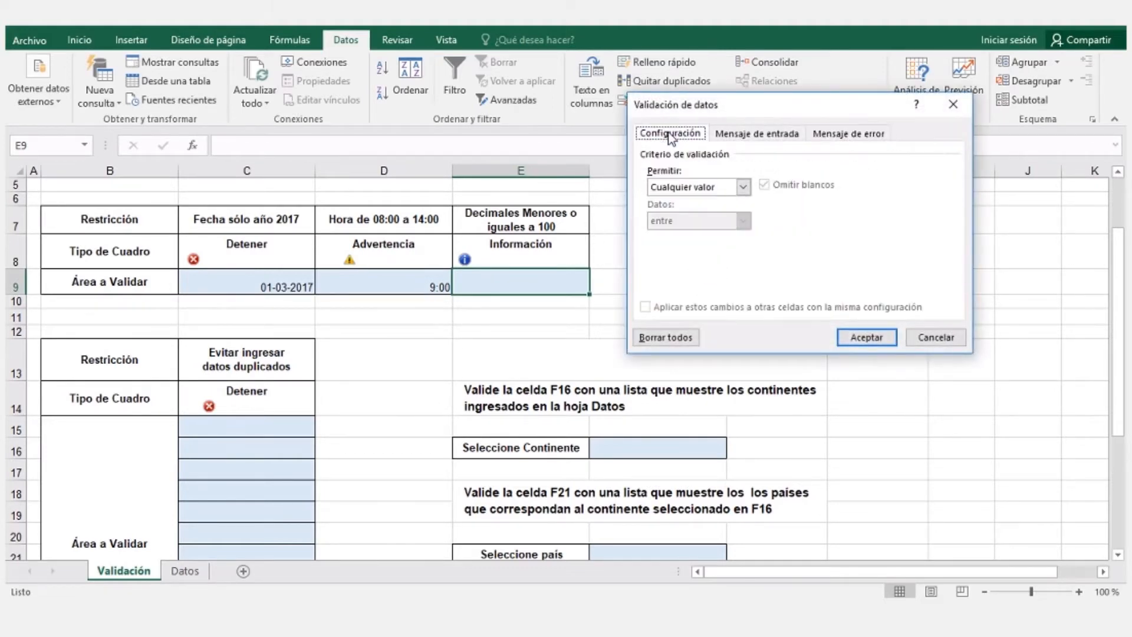
click(742, 187)
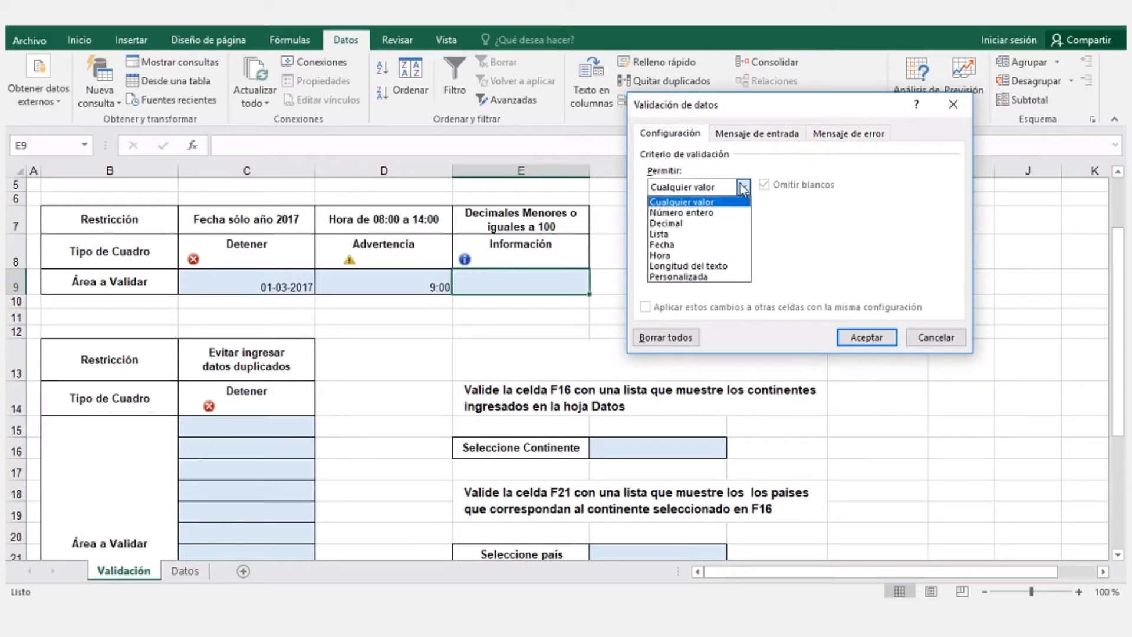
click(670, 223)
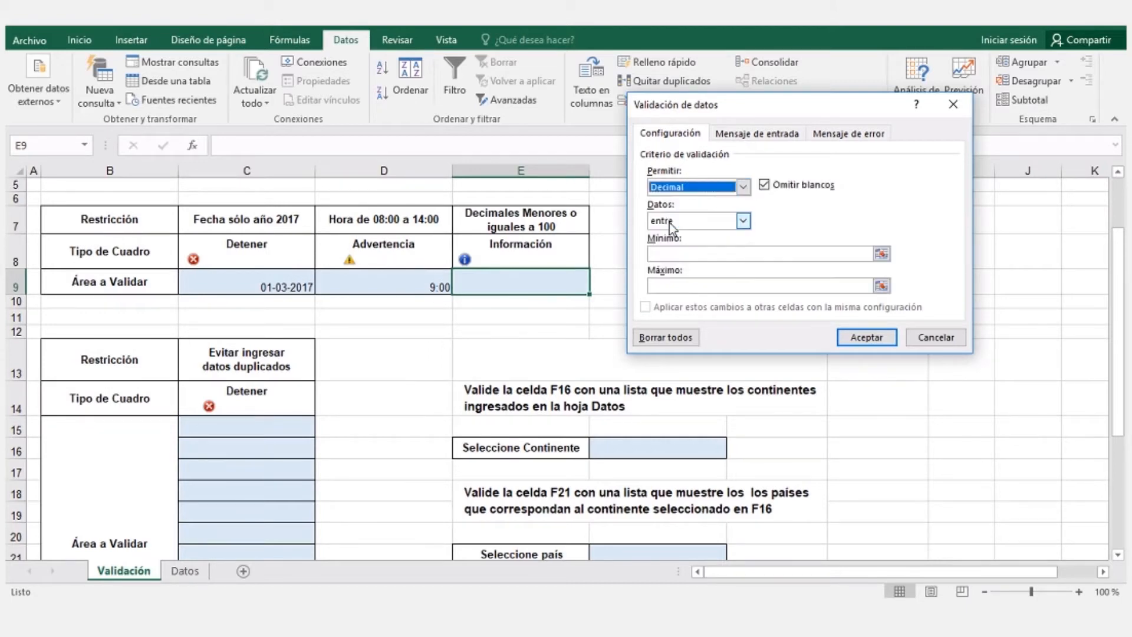
click(672, 253)
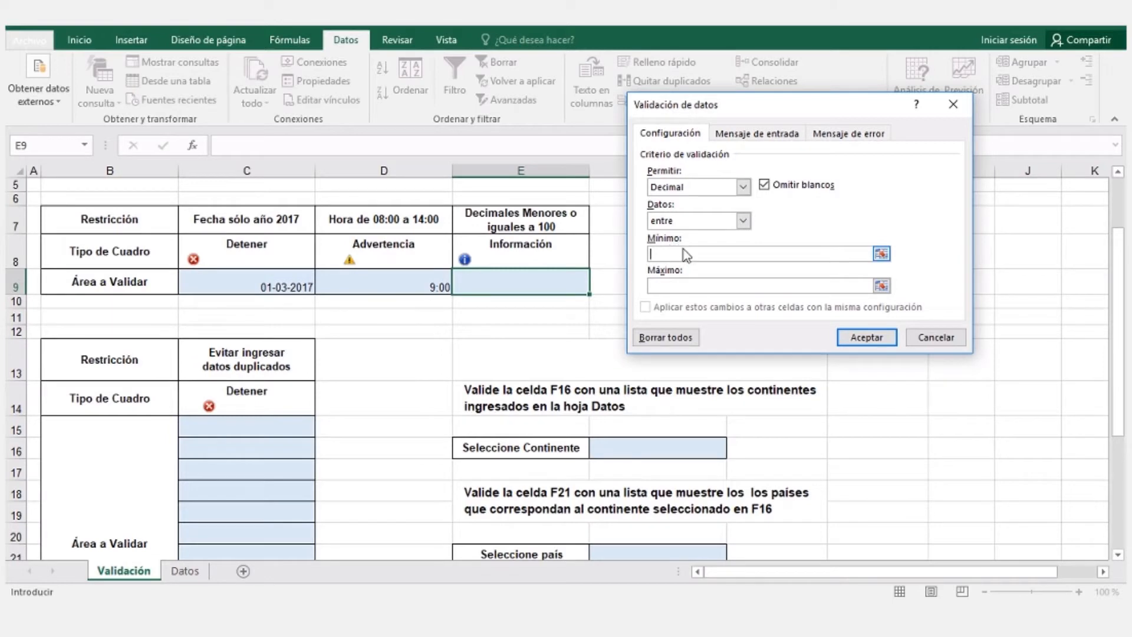
click(744, 222)
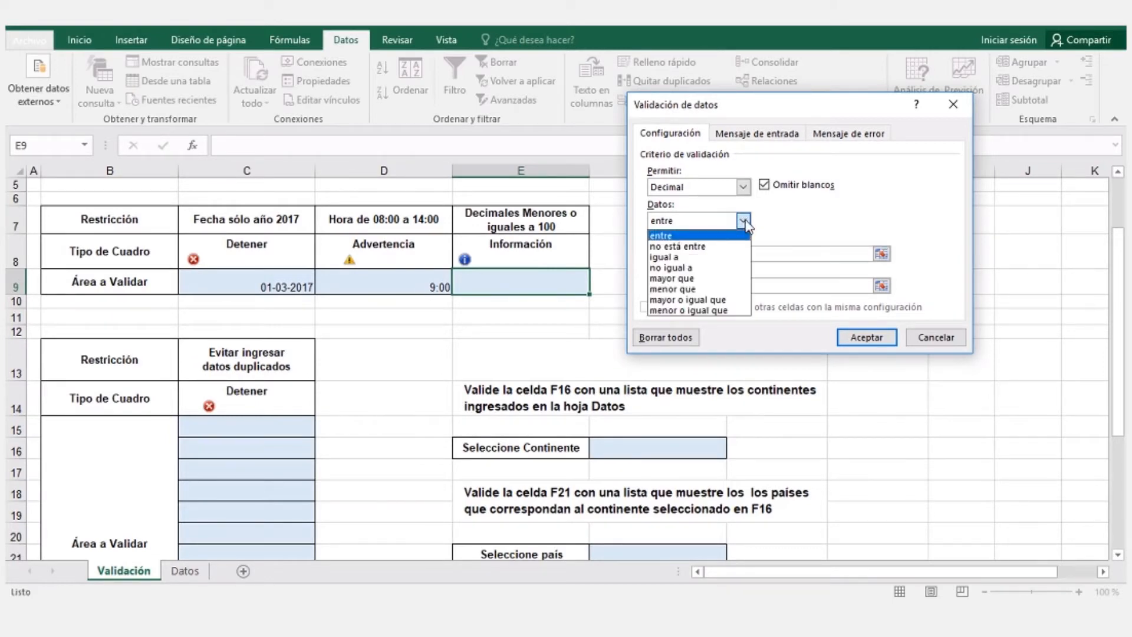
click(703, 311)
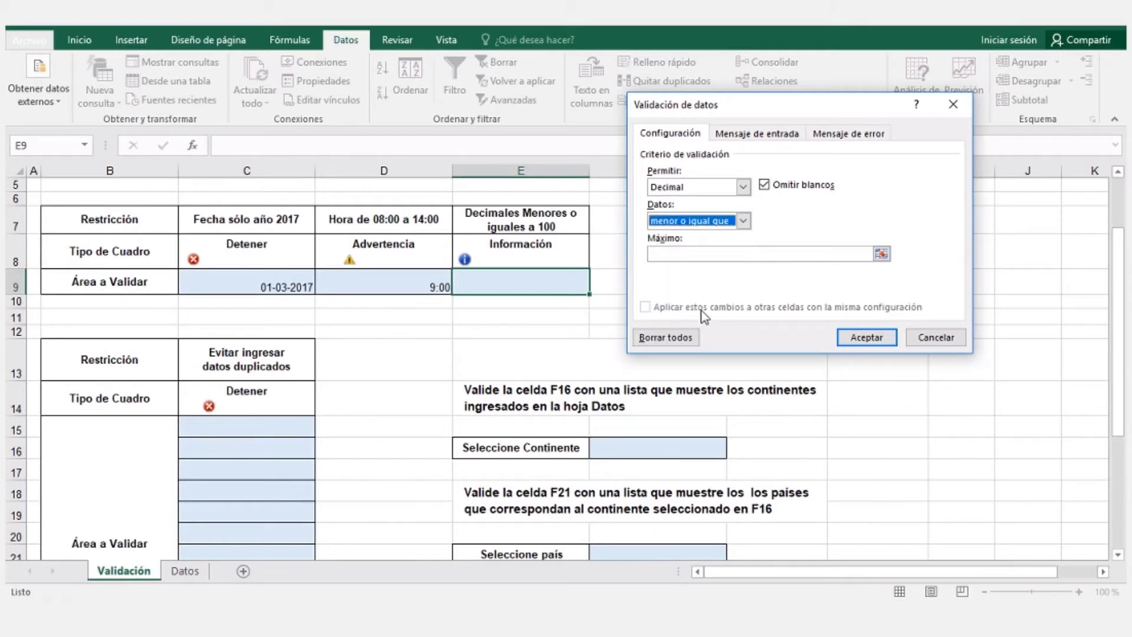
click(660, 256)
text(1)
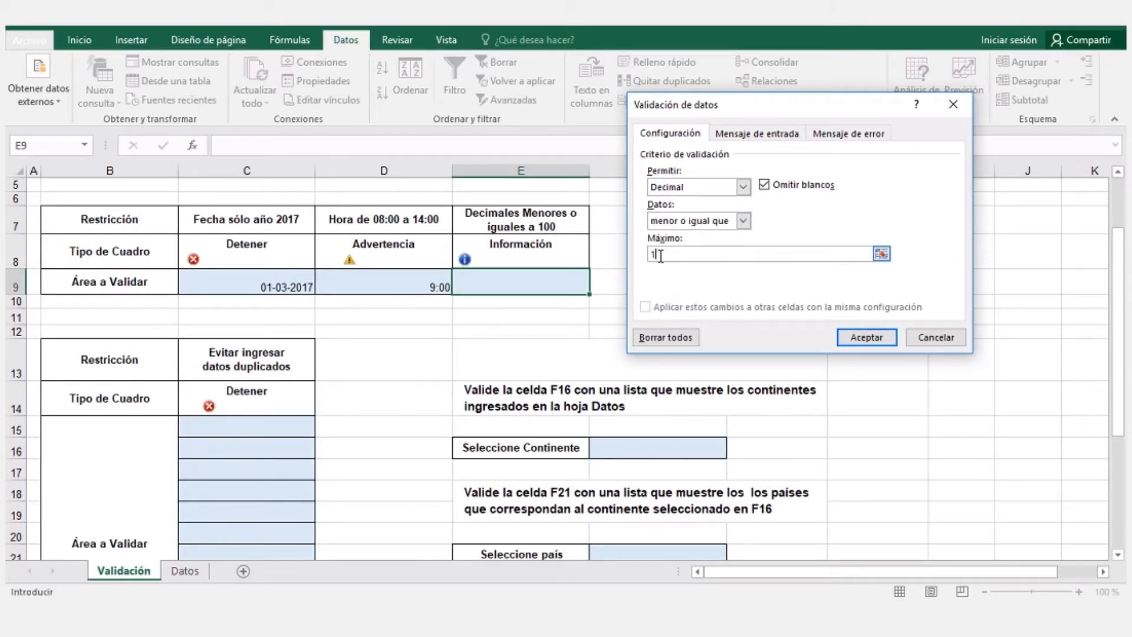
text(00)
Step: Give E9's decimal rule an Información error alert and apply it
click(843, 140)
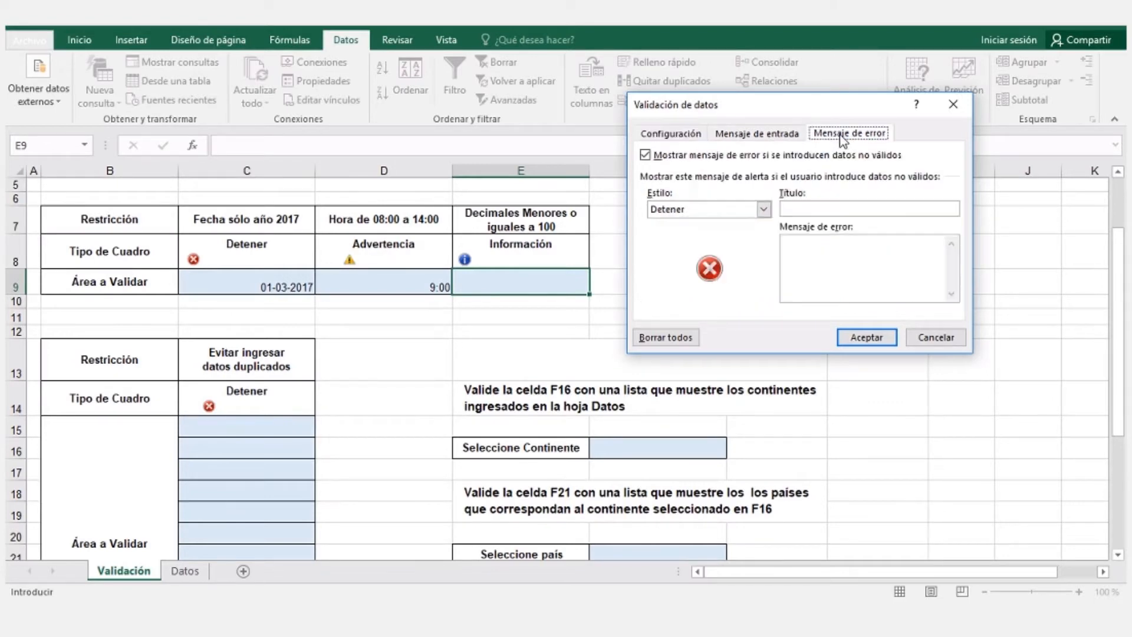
click(763, 209)
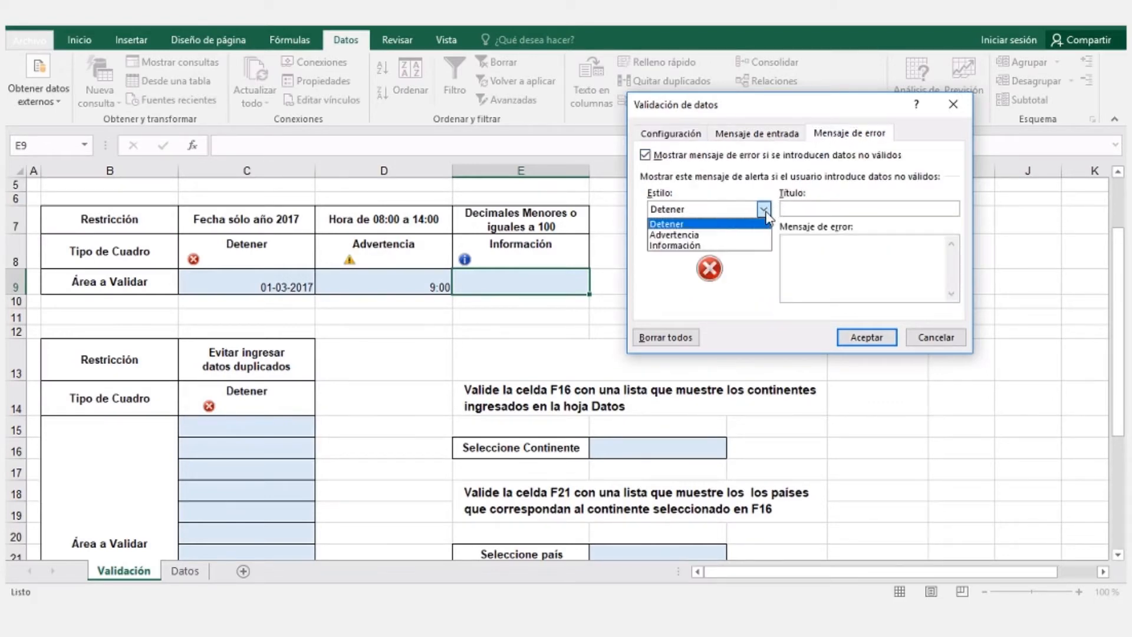
click(707, 245)
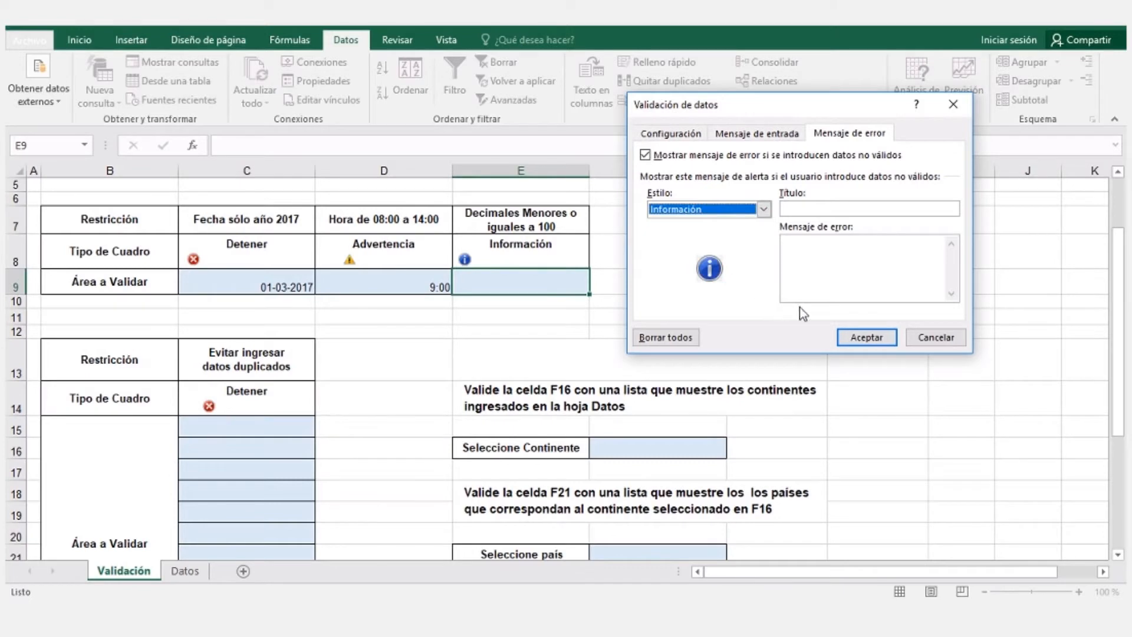
click(875, 338)
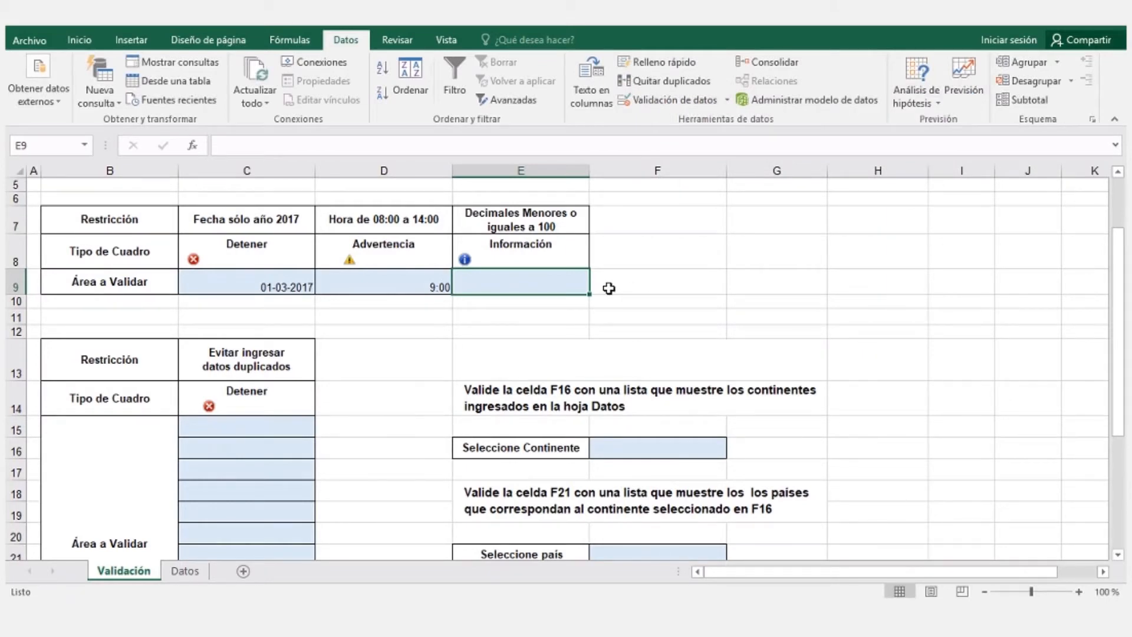
Step: Test E9's rule by entering the valid decimal 25,5, and reselect the cell
text(25)
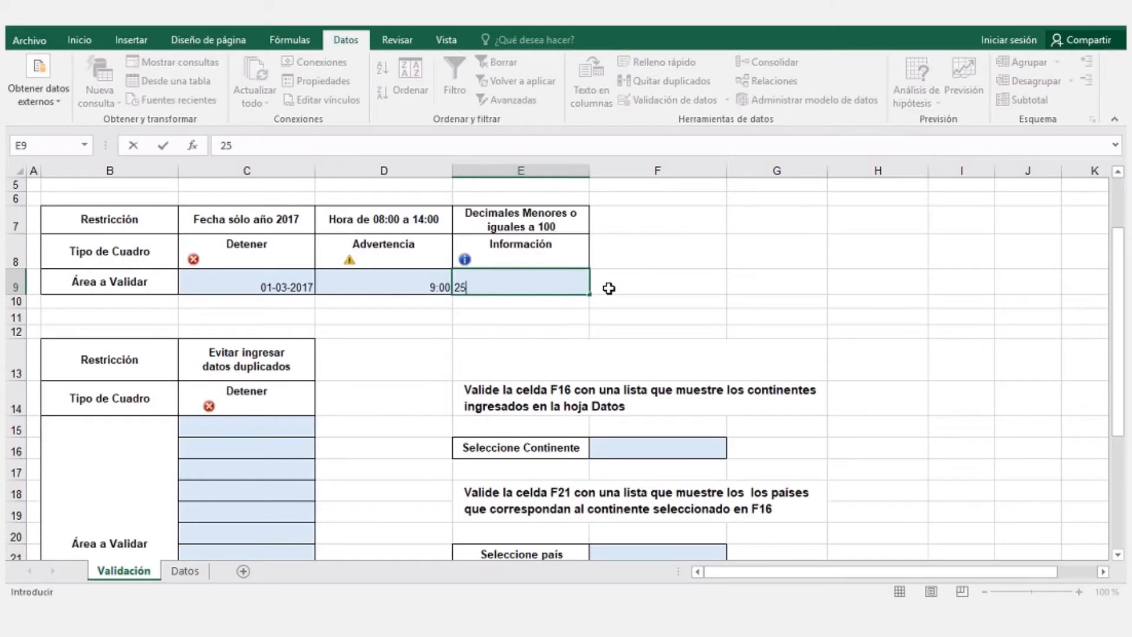
text(,5)
key(Return)
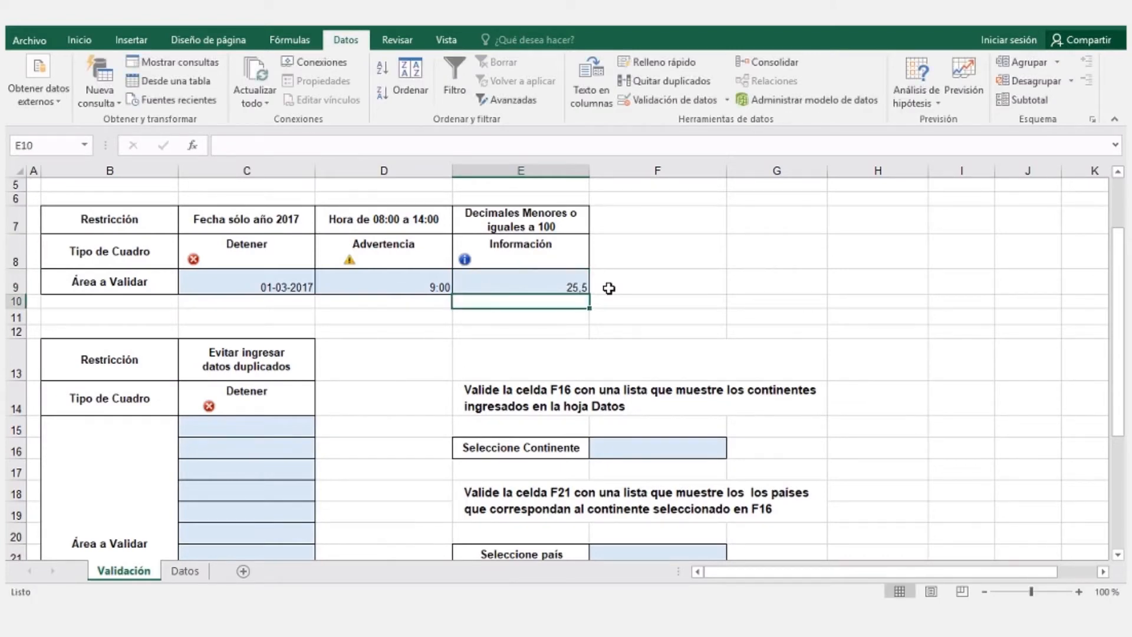
click(564, 285)
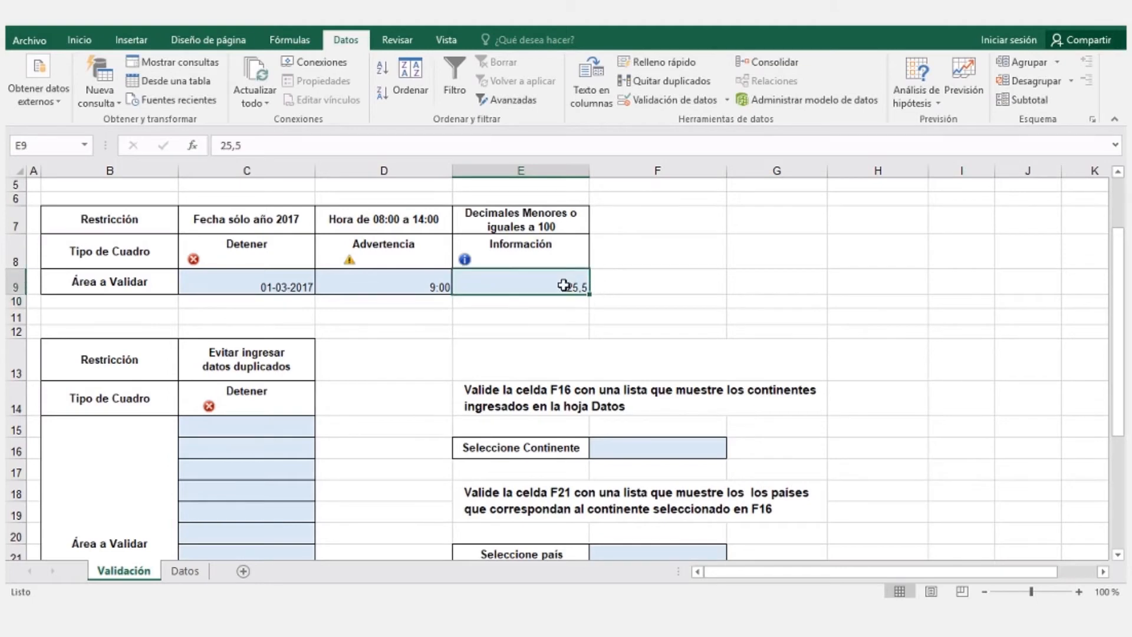
Step: Test E9's rule with the out-of-range decimal 123,5, cancel that entry, and enter 12 instead
text(123)
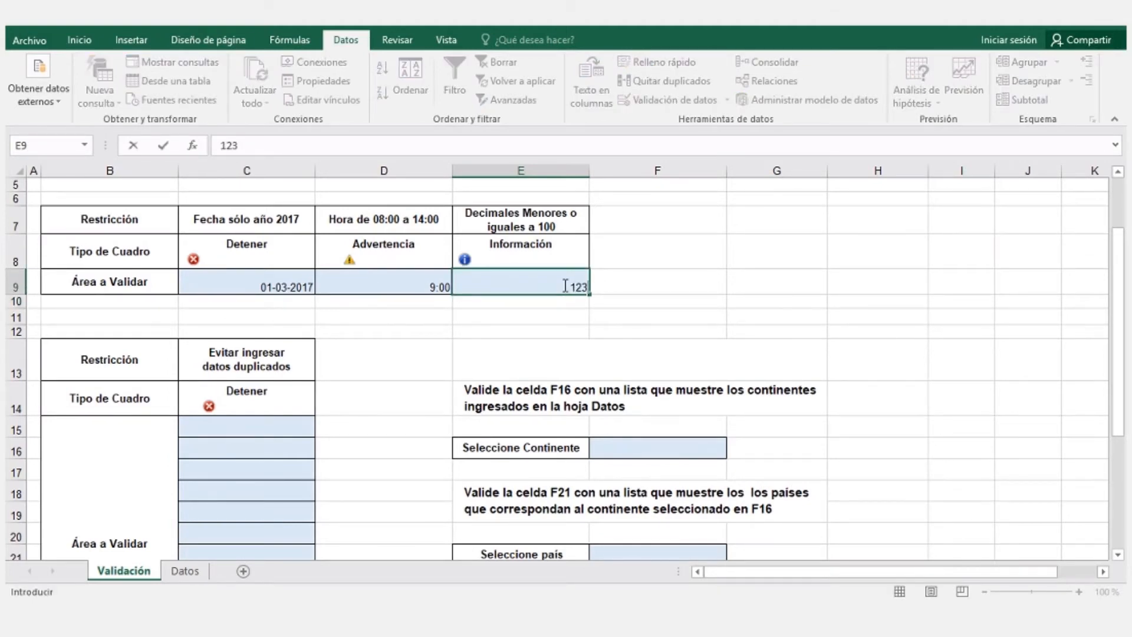
text(,5)
key(Return)
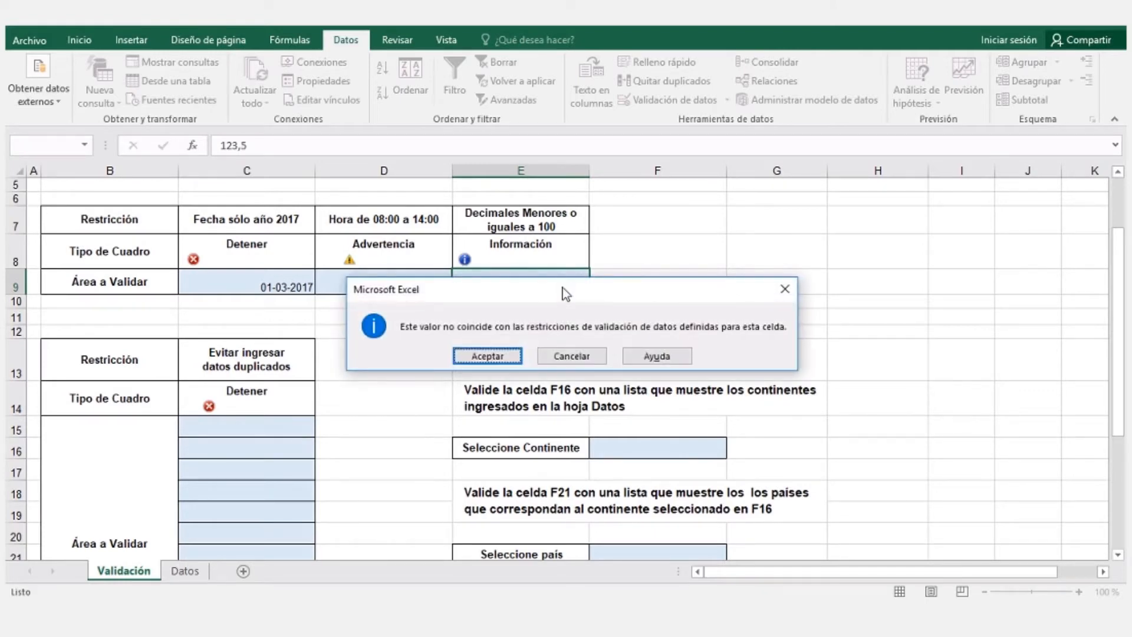
drag(563, 288, 642, 202)
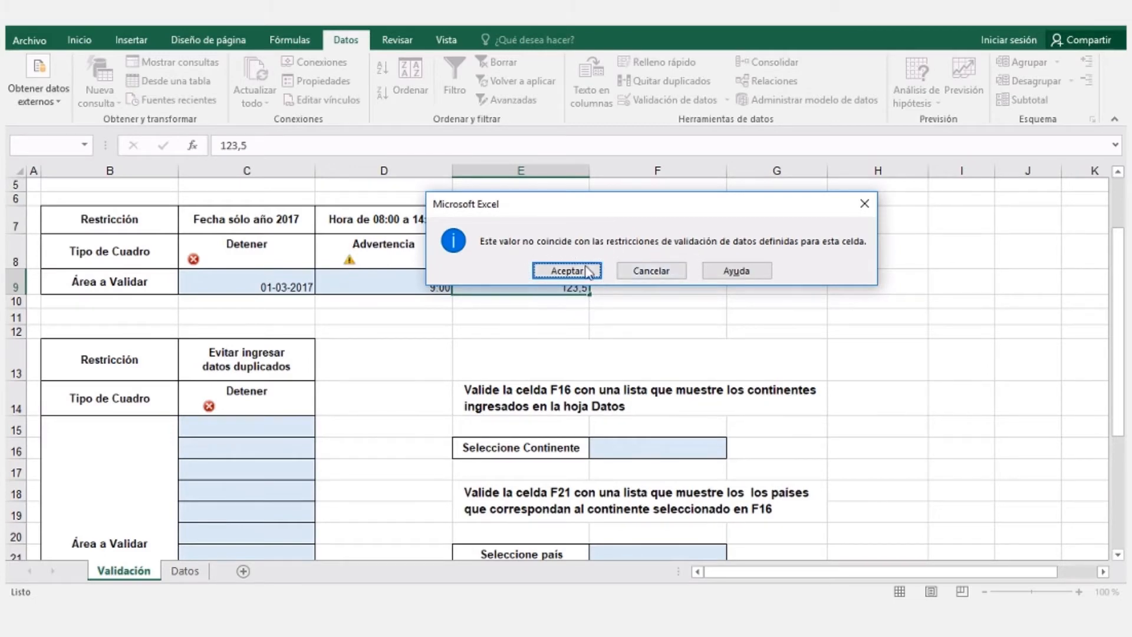
click(660, 273)
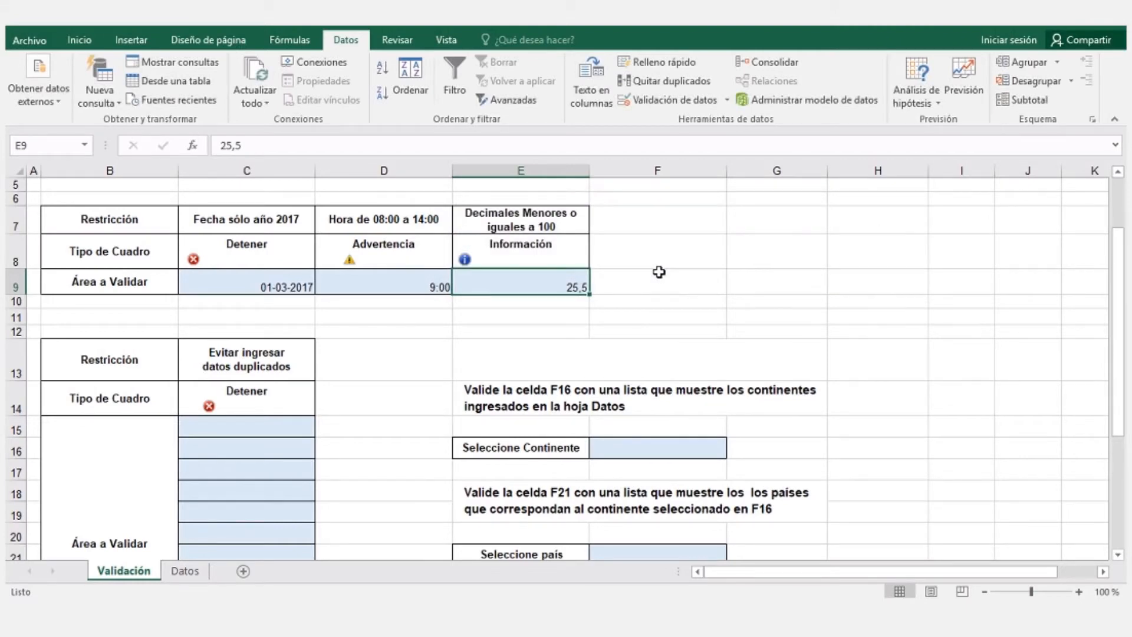
text(12)
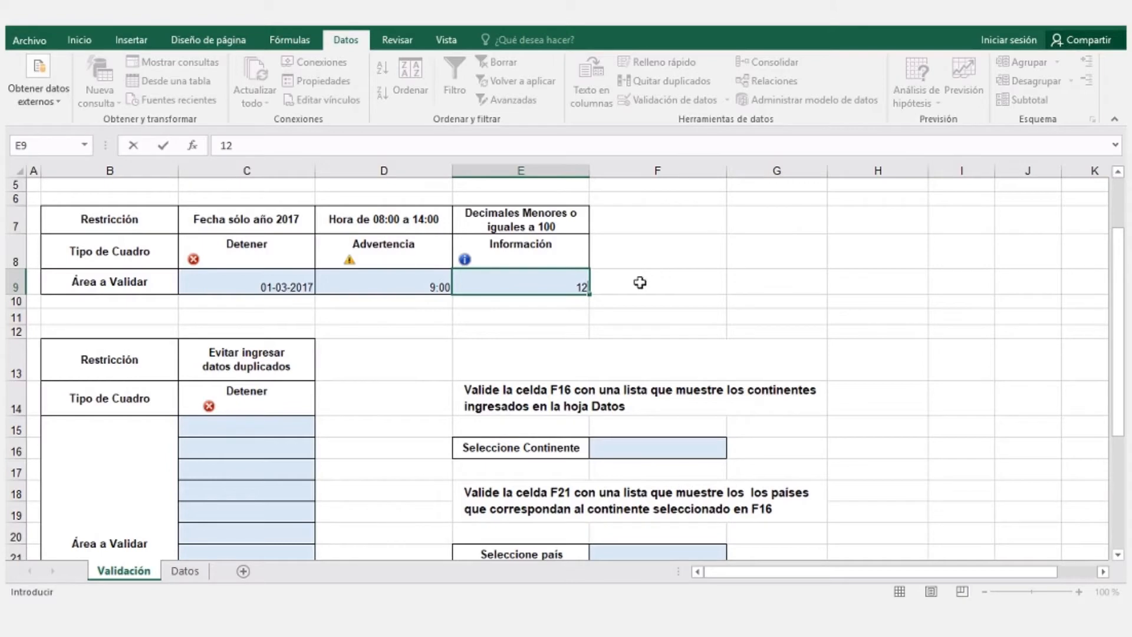
click(580, 306)
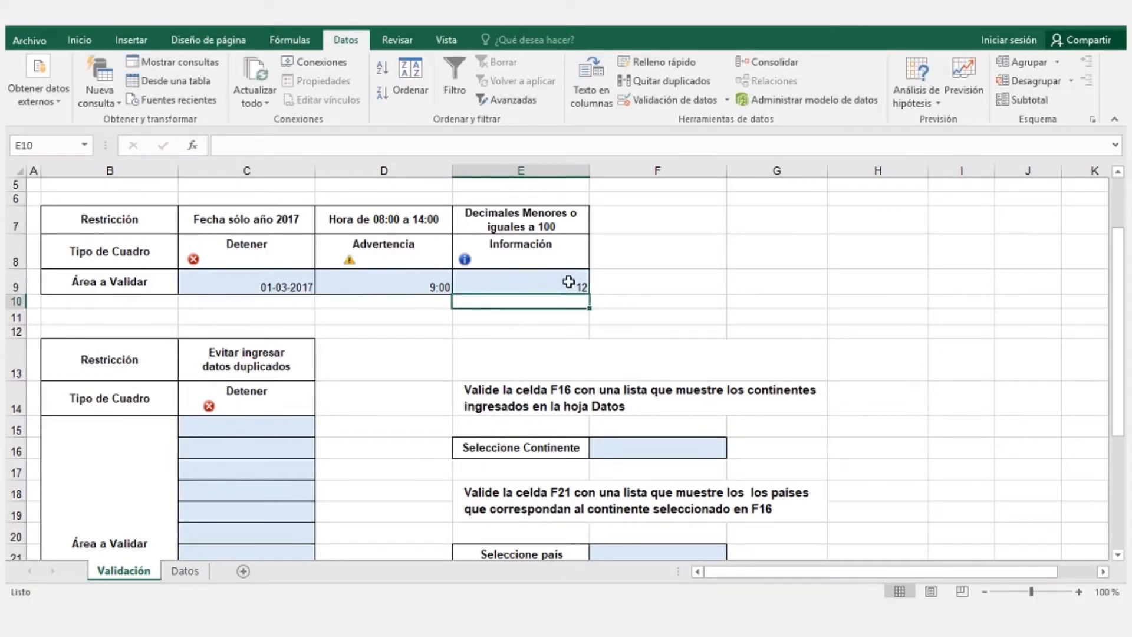
Step: Format E9 to display its number with one decimal place
click(568, 282)
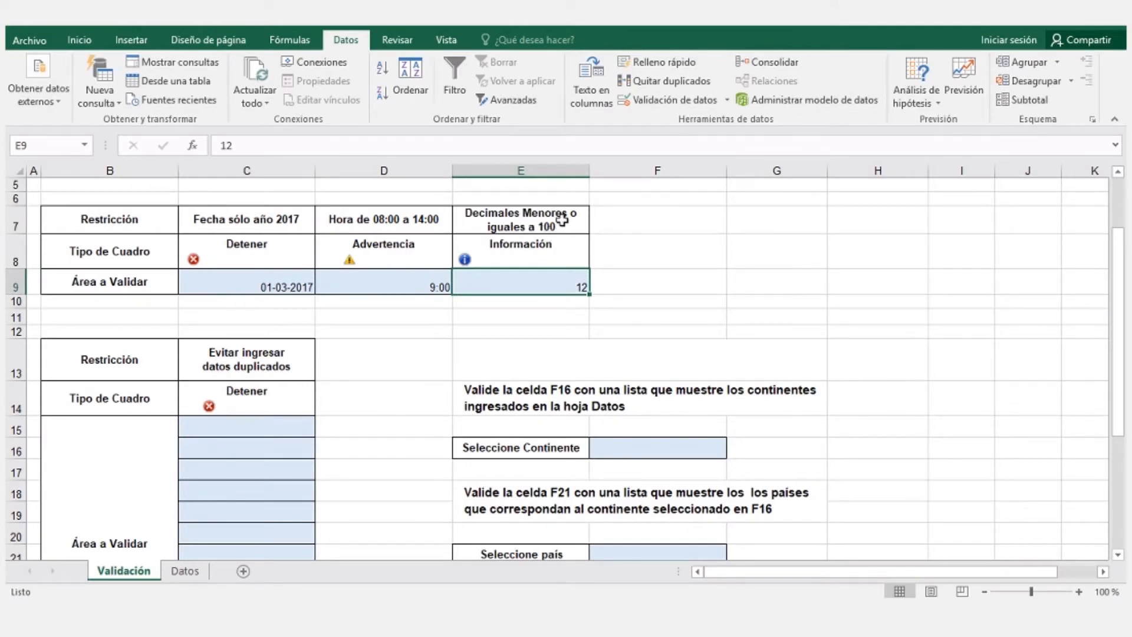
click(79, 42)
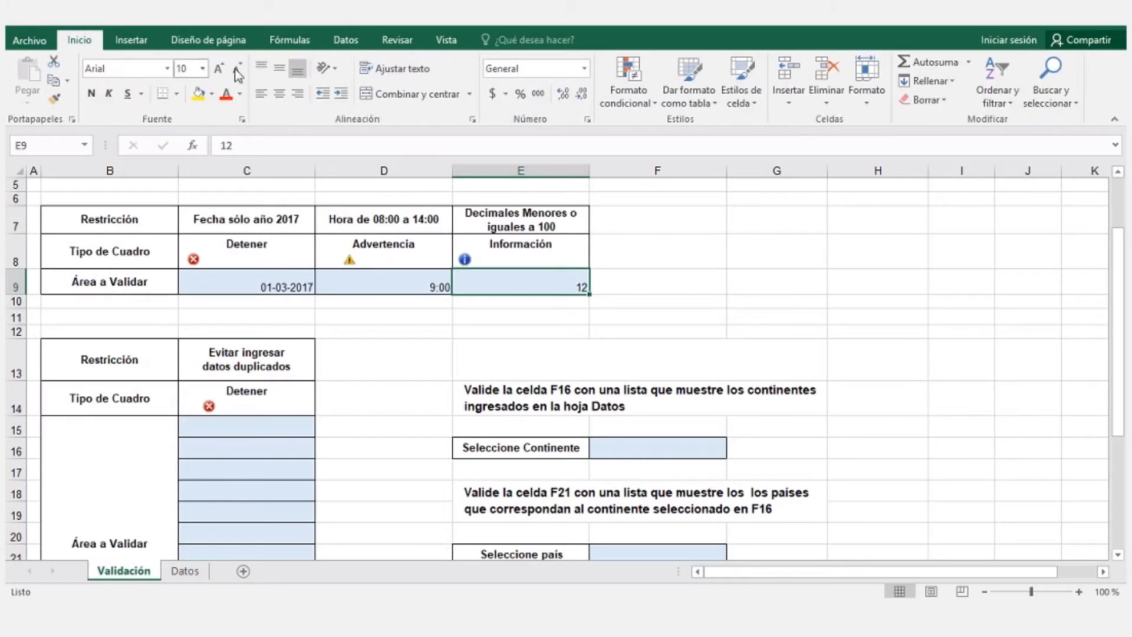
click(563, 95)
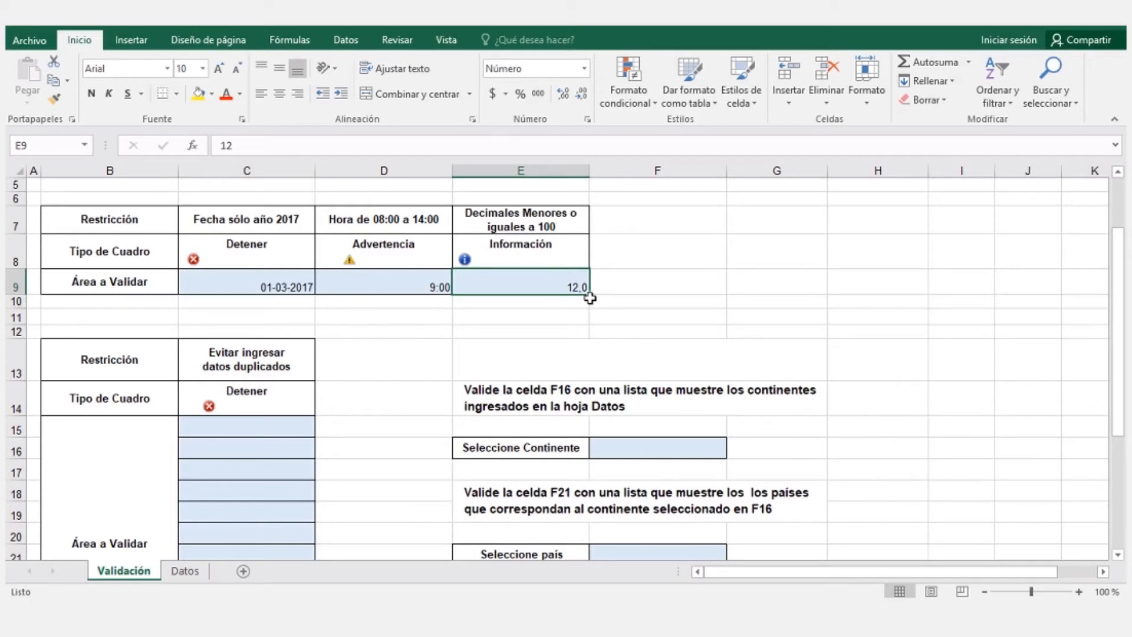
Step: Start a data validation rule for C15:C26 with the criterion set to Personalizada
scroll(589, 298, down, 1)
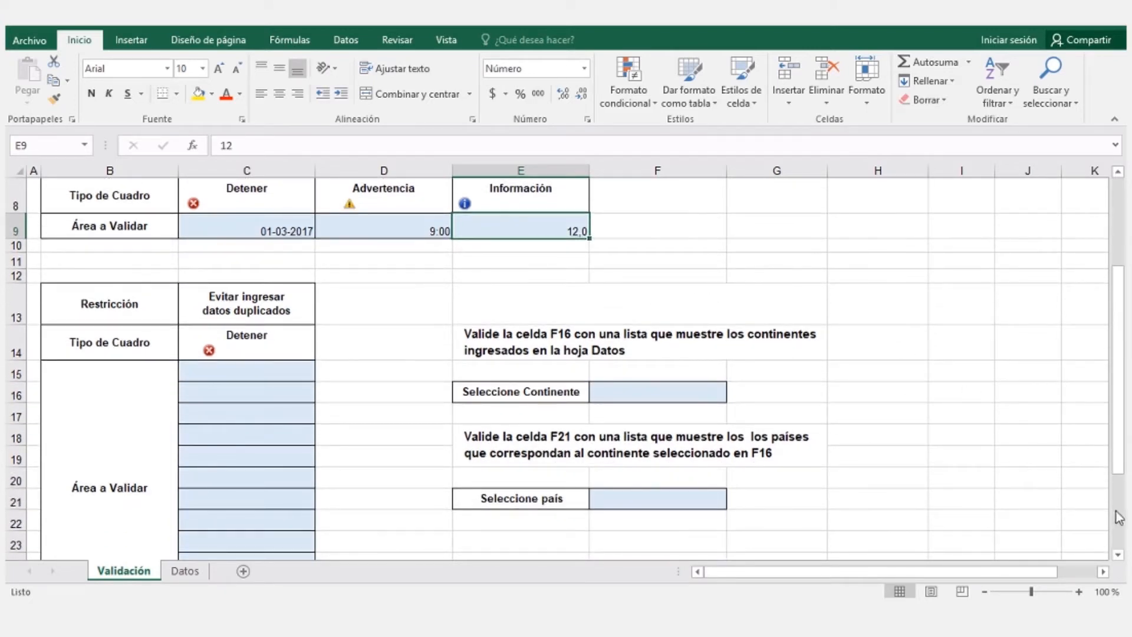
click(1119, 555)
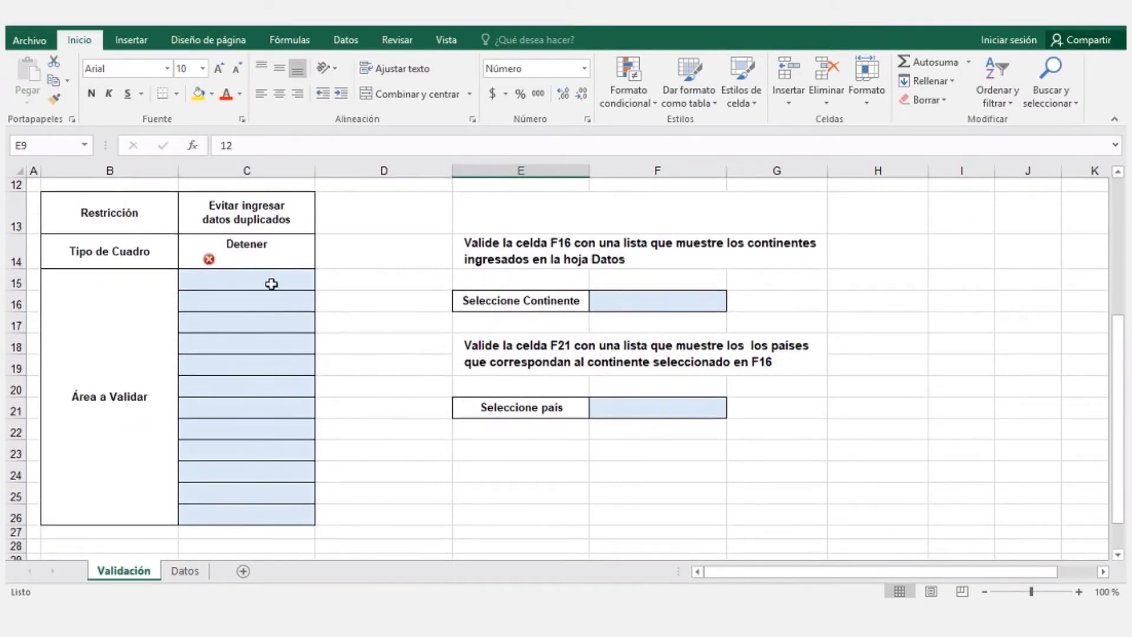
drag(266, 282, 278, 516)
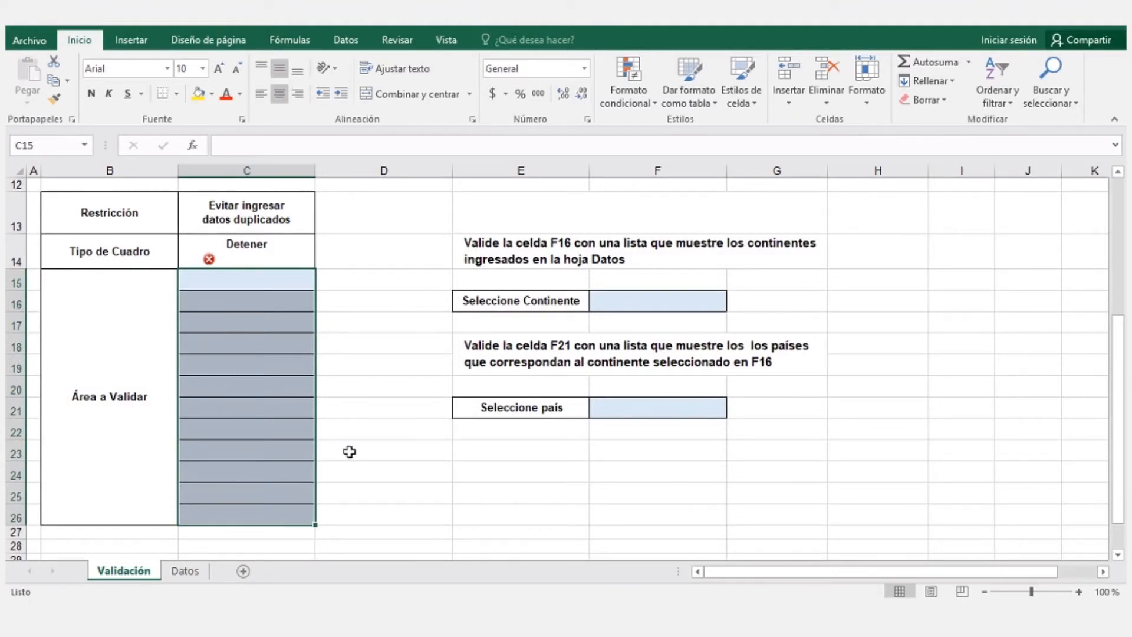
click(349, 42)
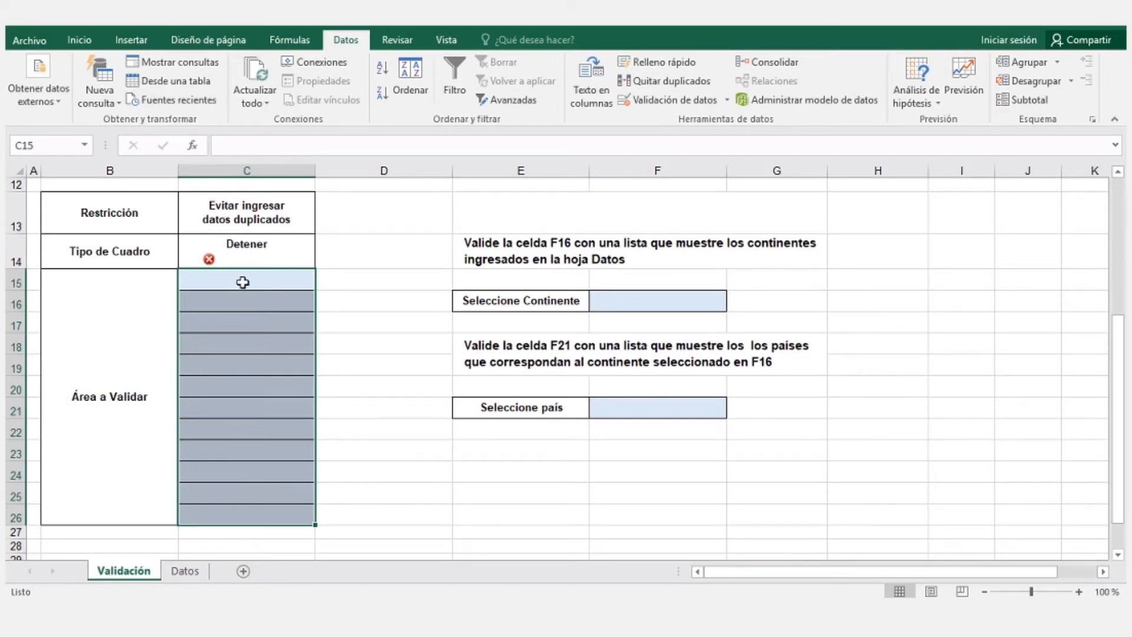
drag(243, 281, 251, 514)
click(673, 101)
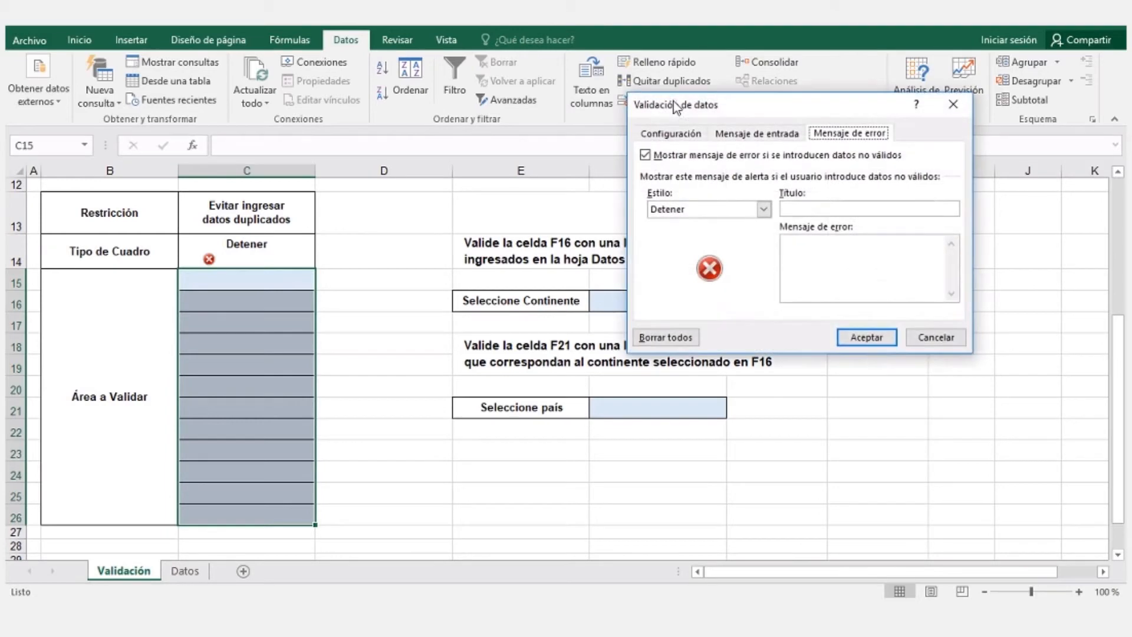
click(670, 135)
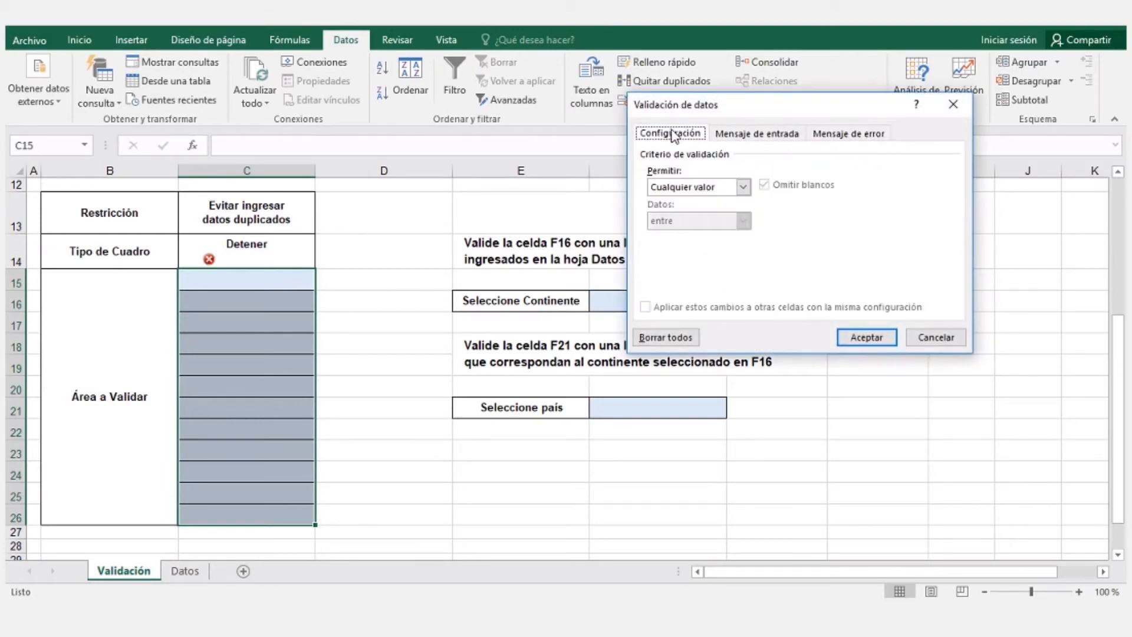
click(743, 187)
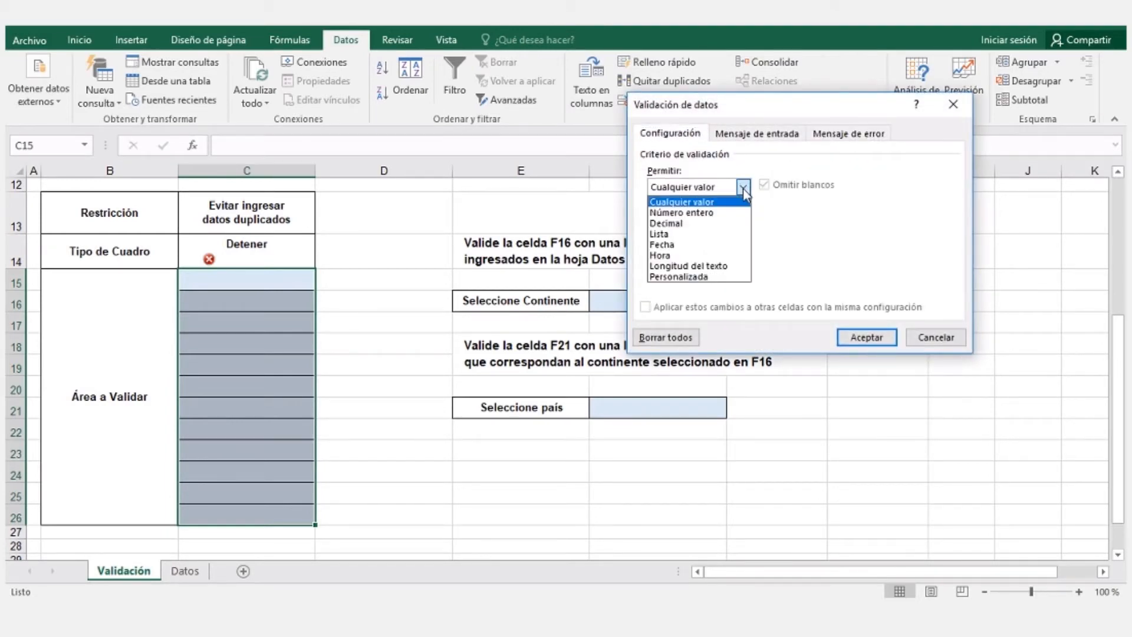
click(670, 277)
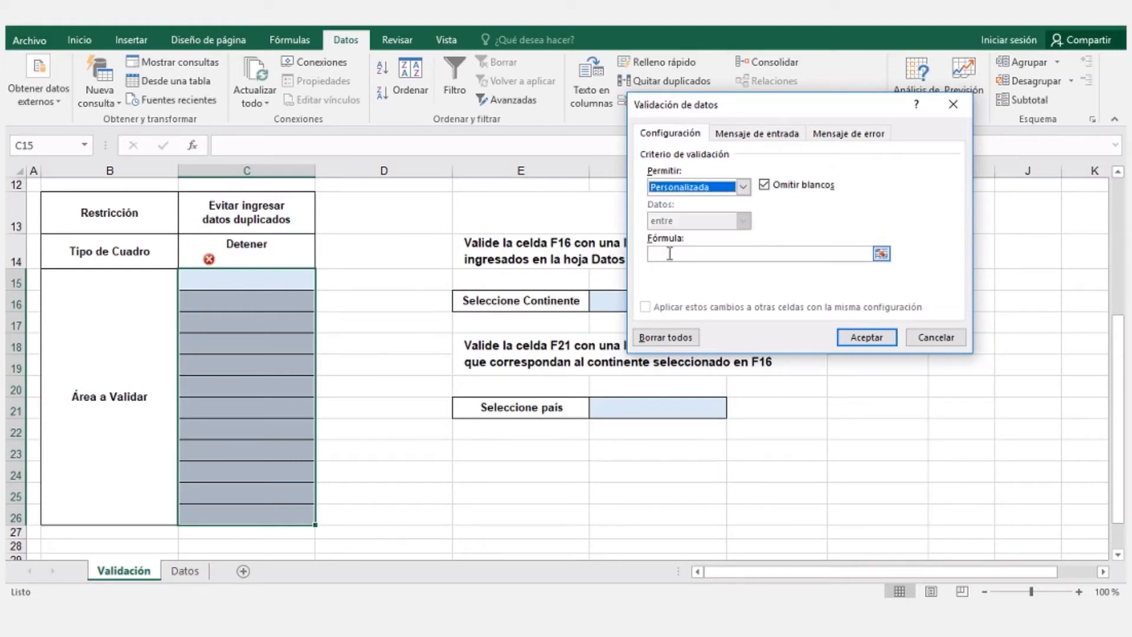
Step: Enter =contar.si(C15:C26;C15)<2 as the custom validation formula
click(670, 254)
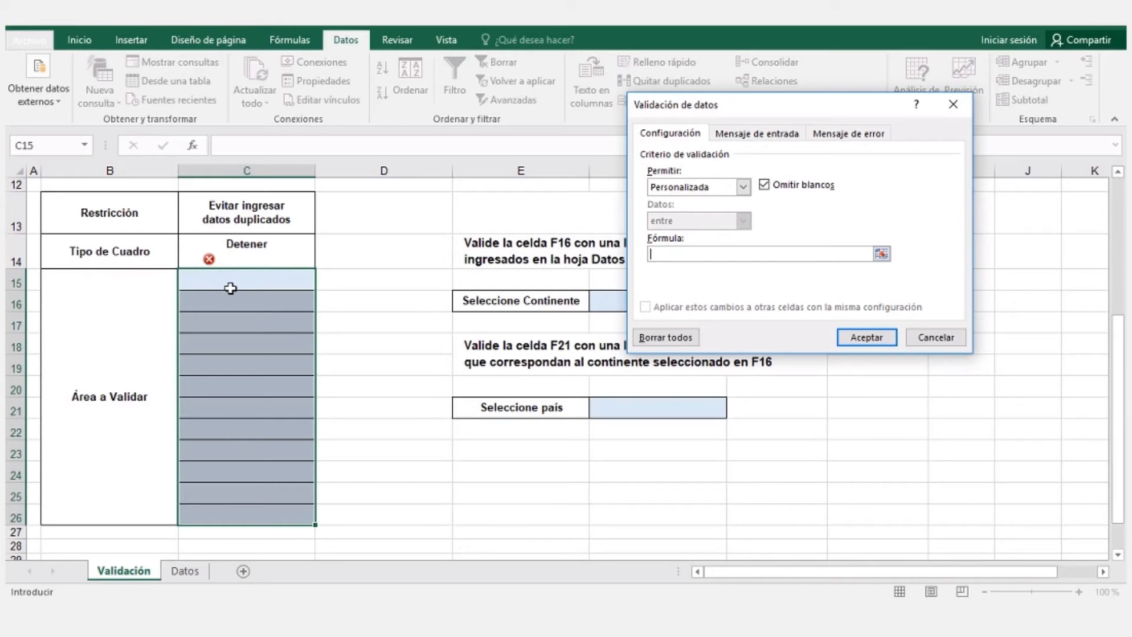
click(662, 254)
text(=contar.si()
drag(235, 284, 270, 507)
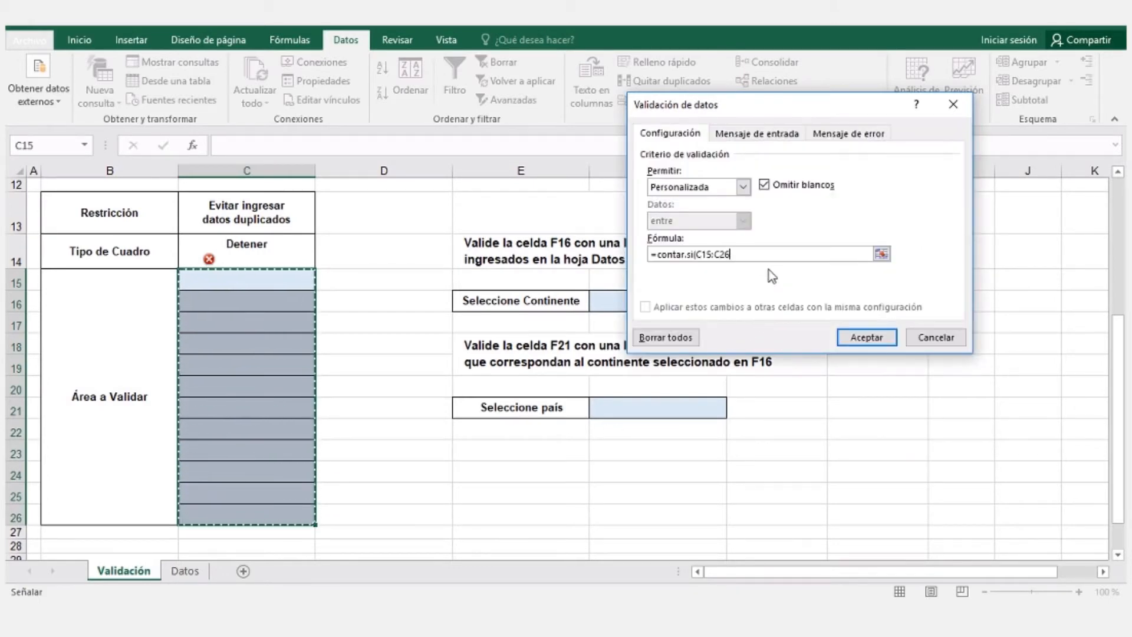
text(;)
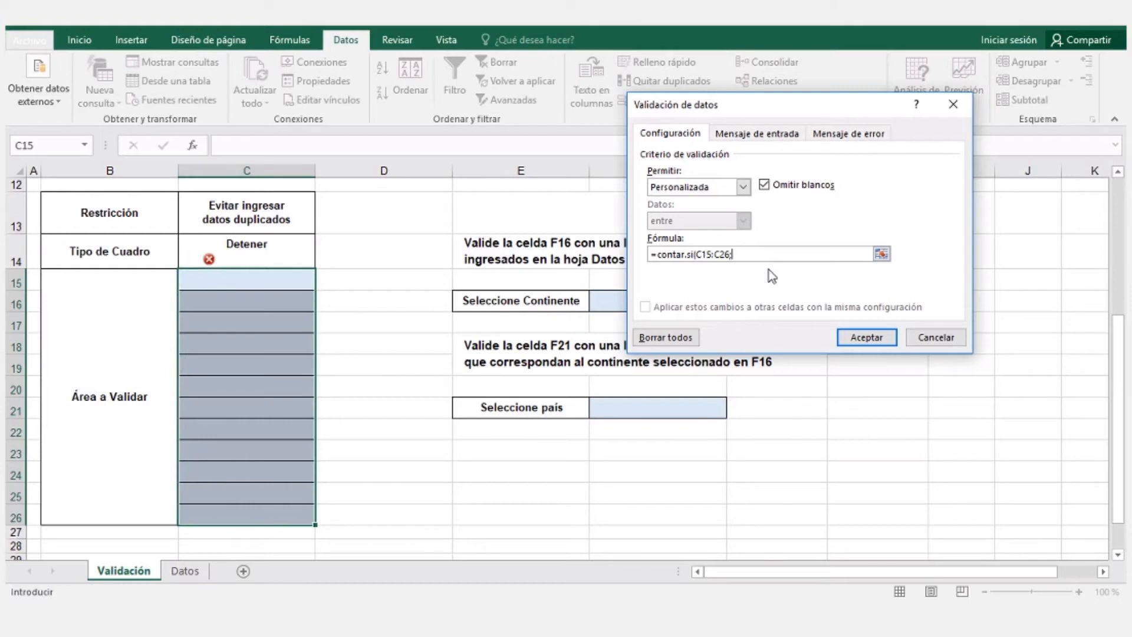
click(263, 277)
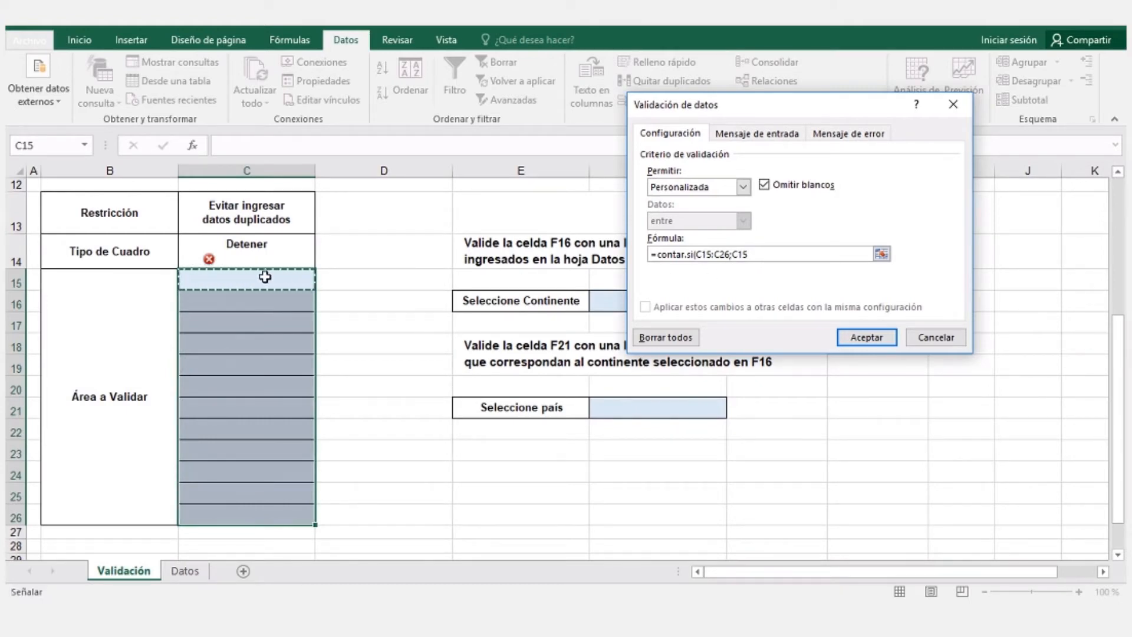
text())
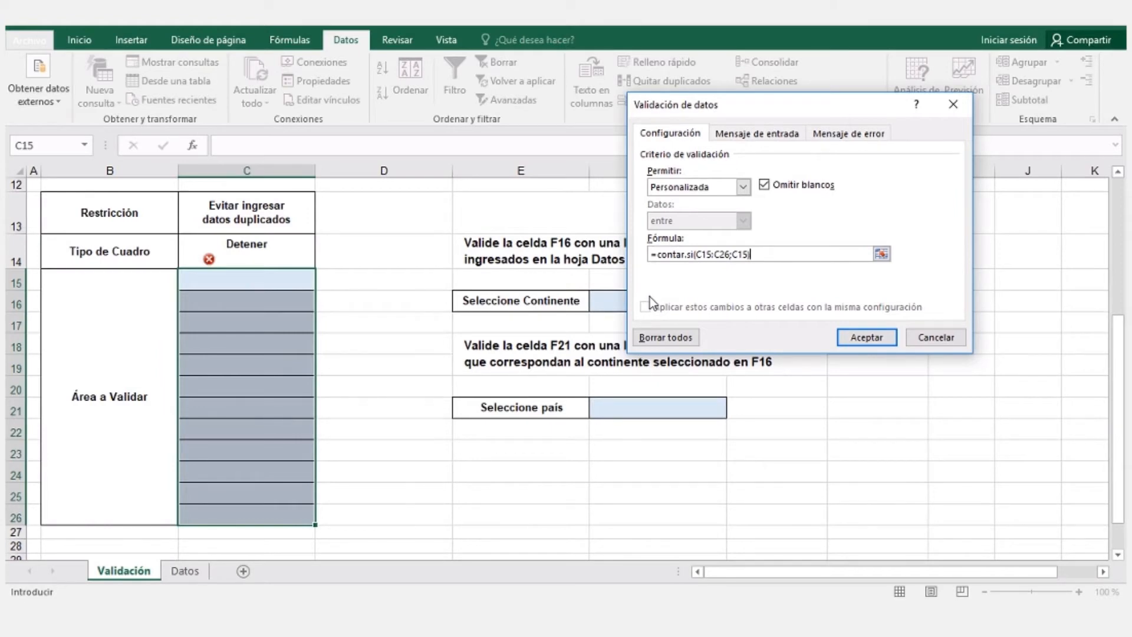
text(>)
key(BackSpace)
text(<2)
Step: Make the formula's counted range absolute as $C$15:$C$26, and apply the validation rule
drag(707, 257, 724, 258)
key(F4)
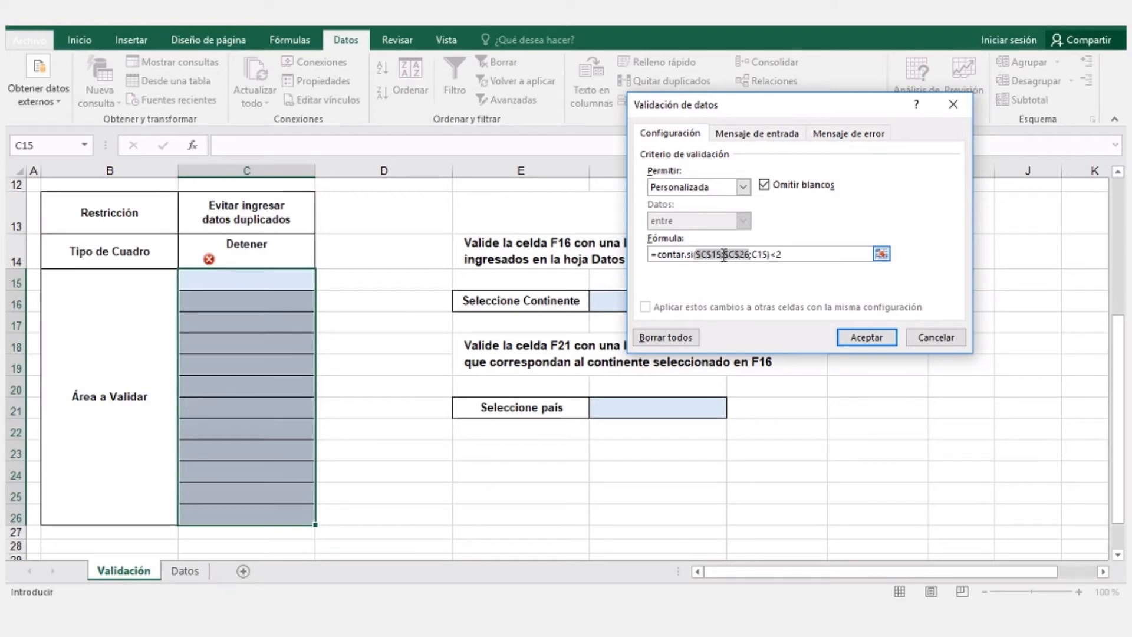
click(790, 253)
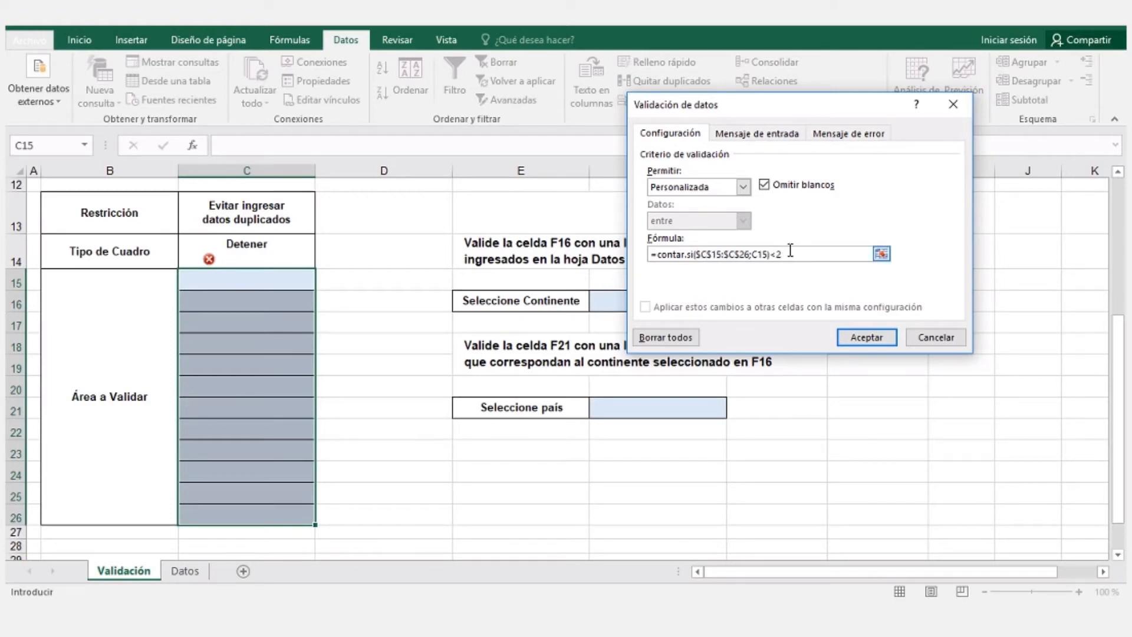
click(870, 341)
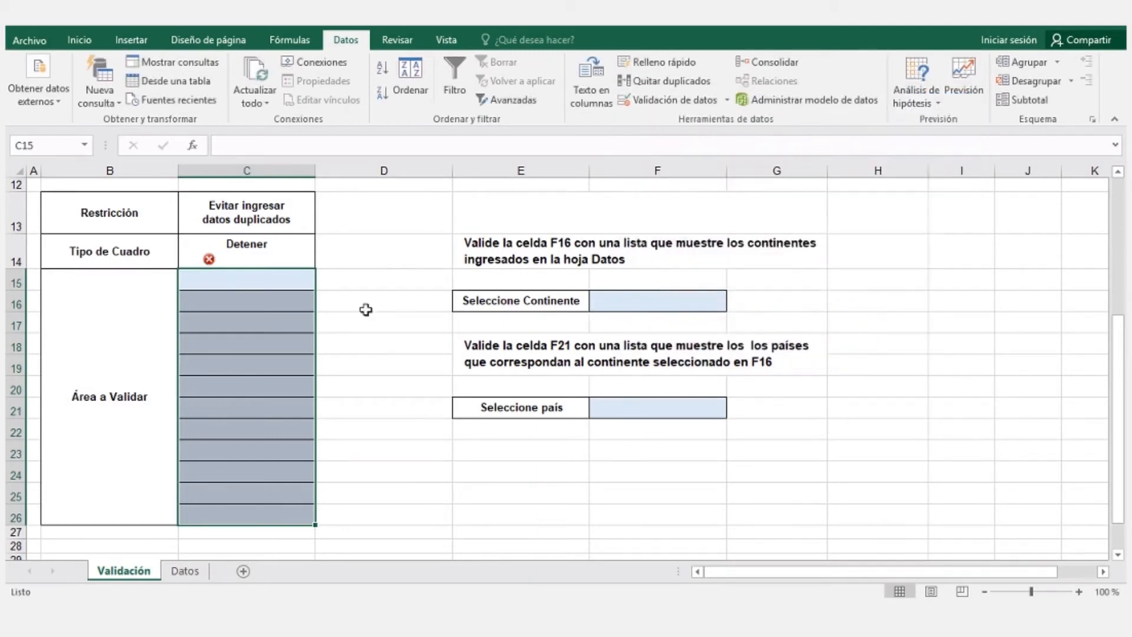
Step: Enter the distinct values 1, 23, 34 and 234 in C15 through C18
click(260, 281)
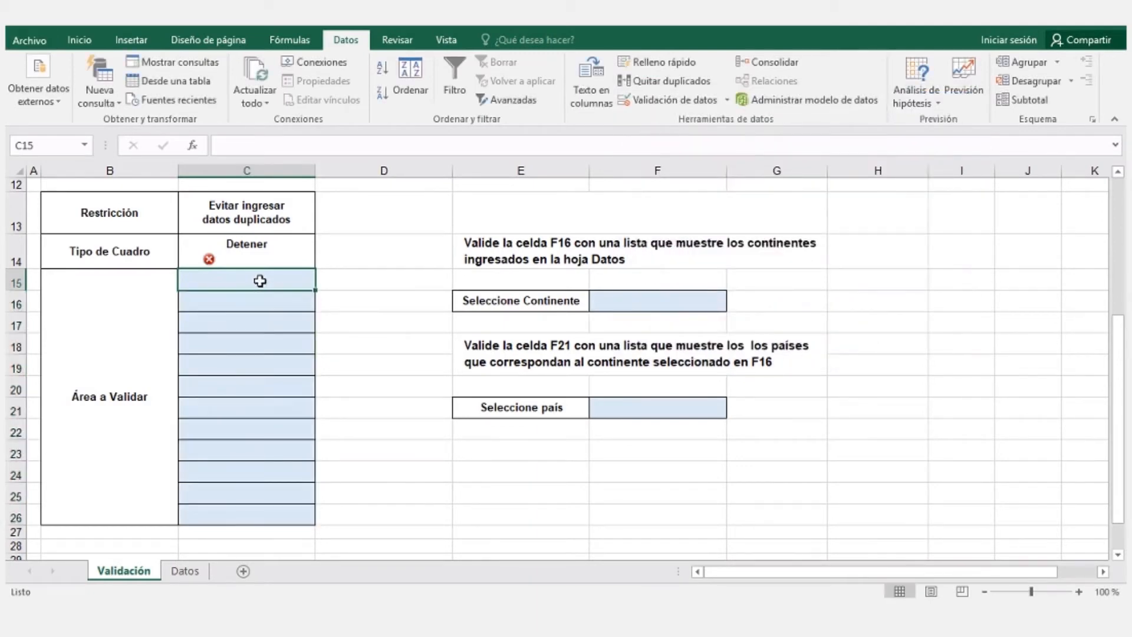
text(1)
key(Return)
text(2)
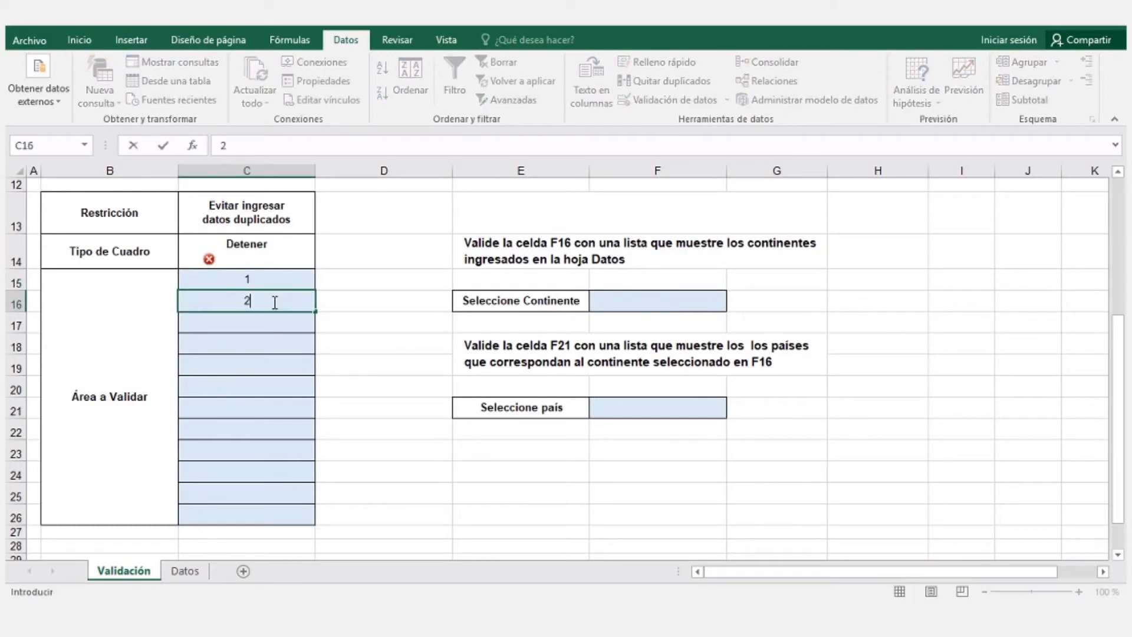
text(3)
key(Return)
text(3)
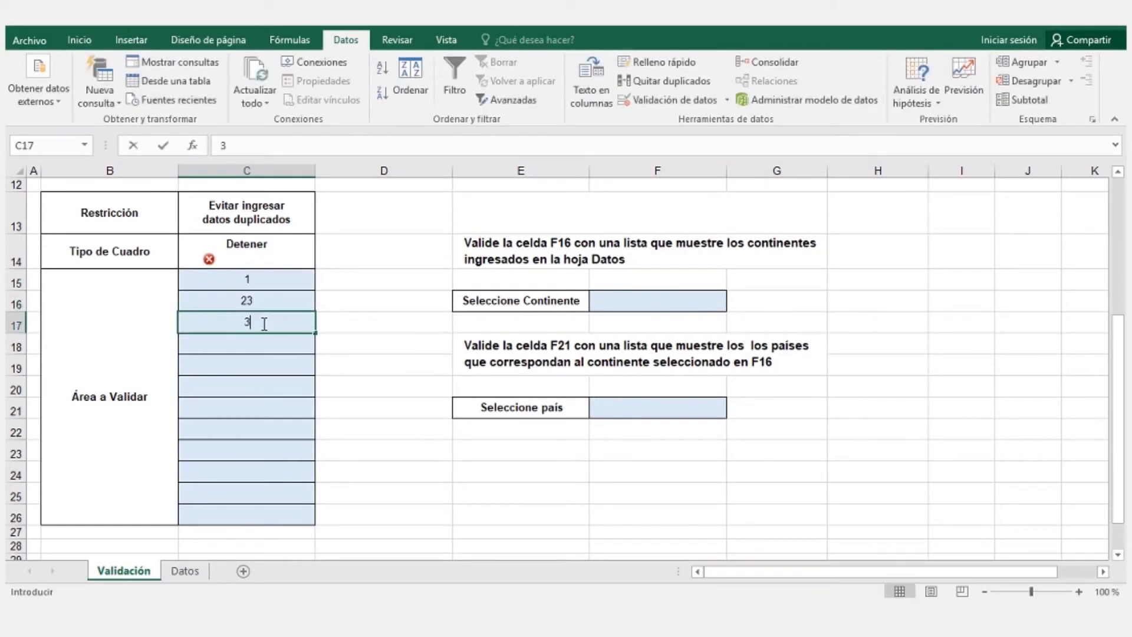
text(4)
key(Return)
text(2)
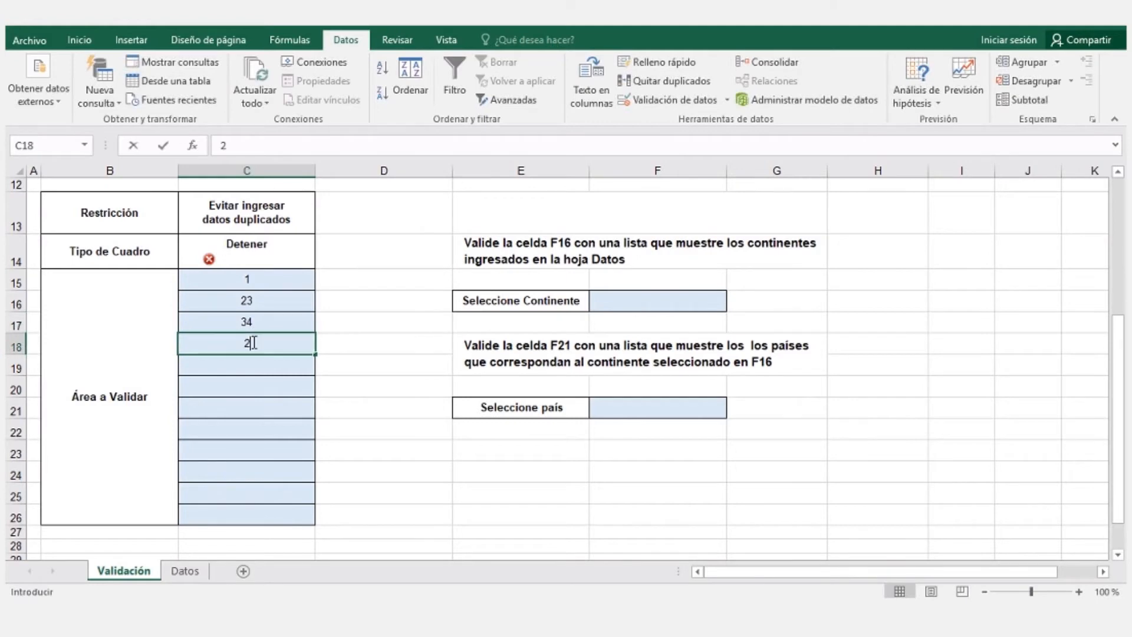
text(34)
key(Return)
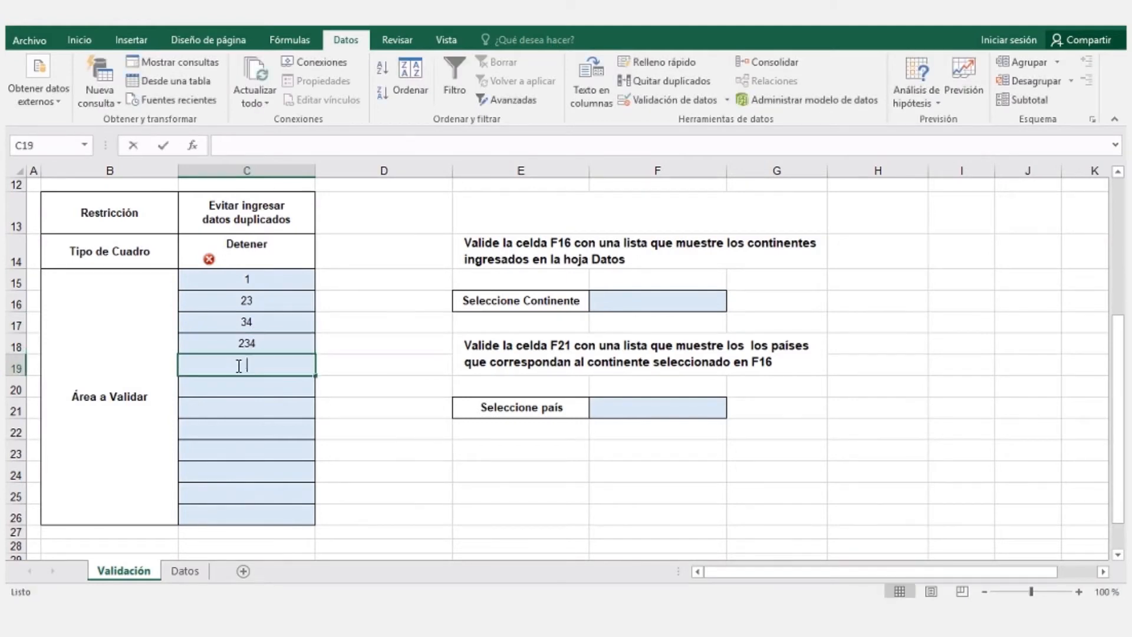
Step: Test the duplicate rule by entering 1 in C19, and retry the entry with 1000
text(1)
key(Return)
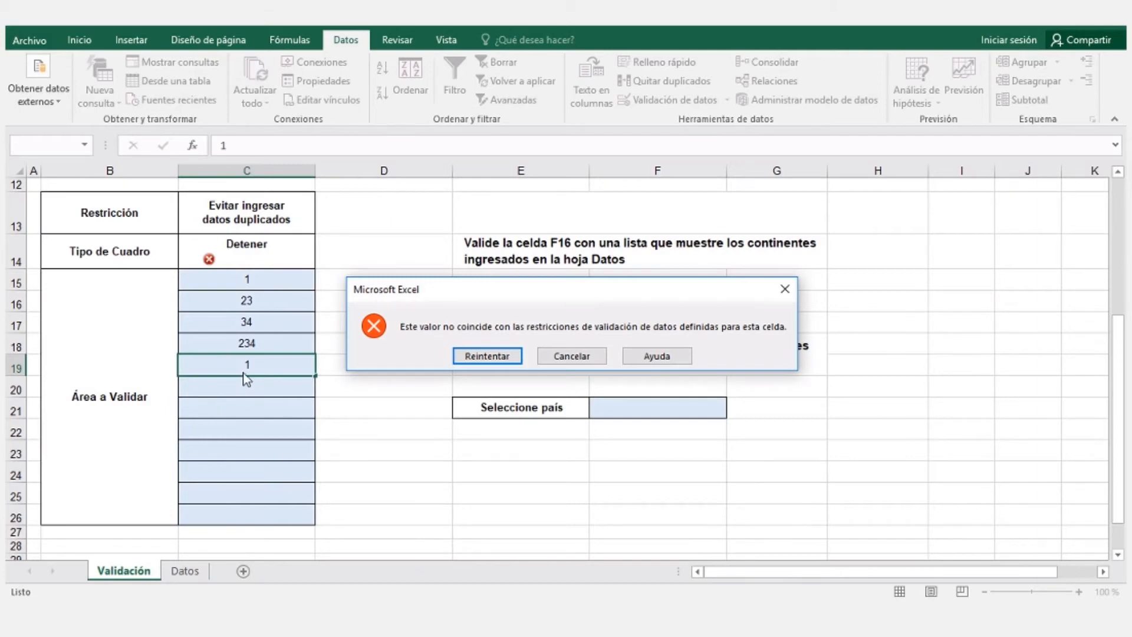
click(487, 356)
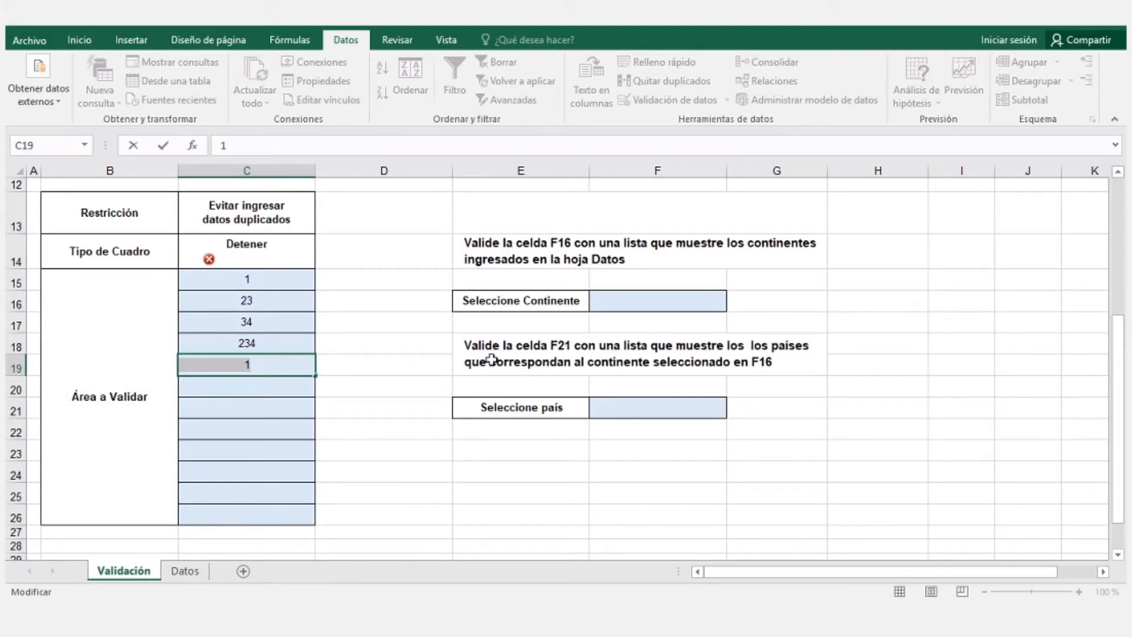
text(000)
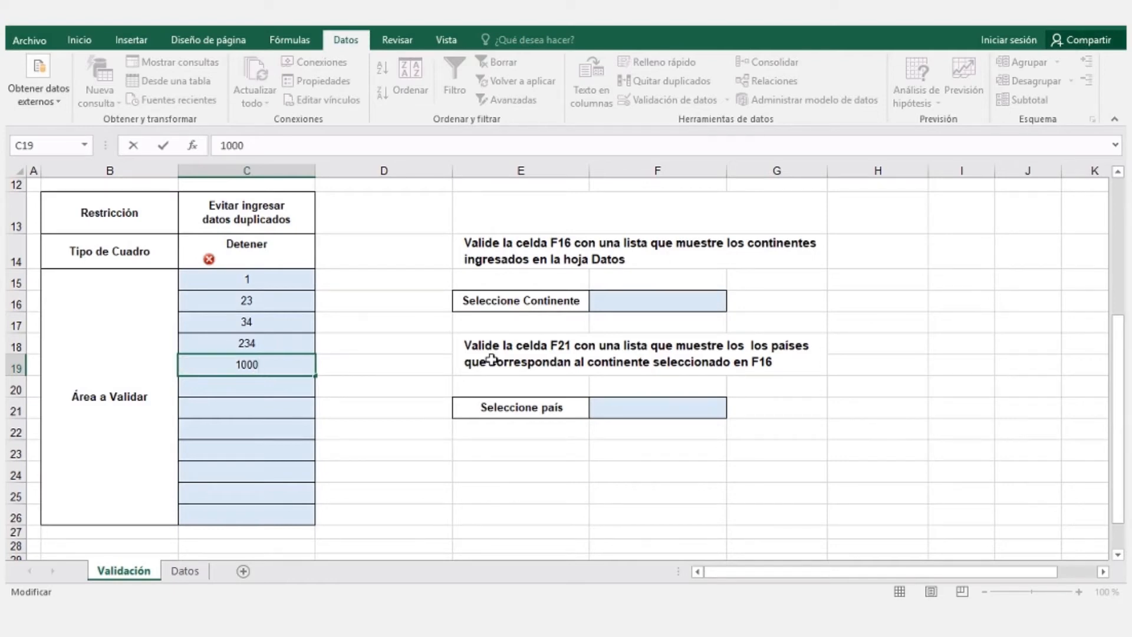
key(Return)
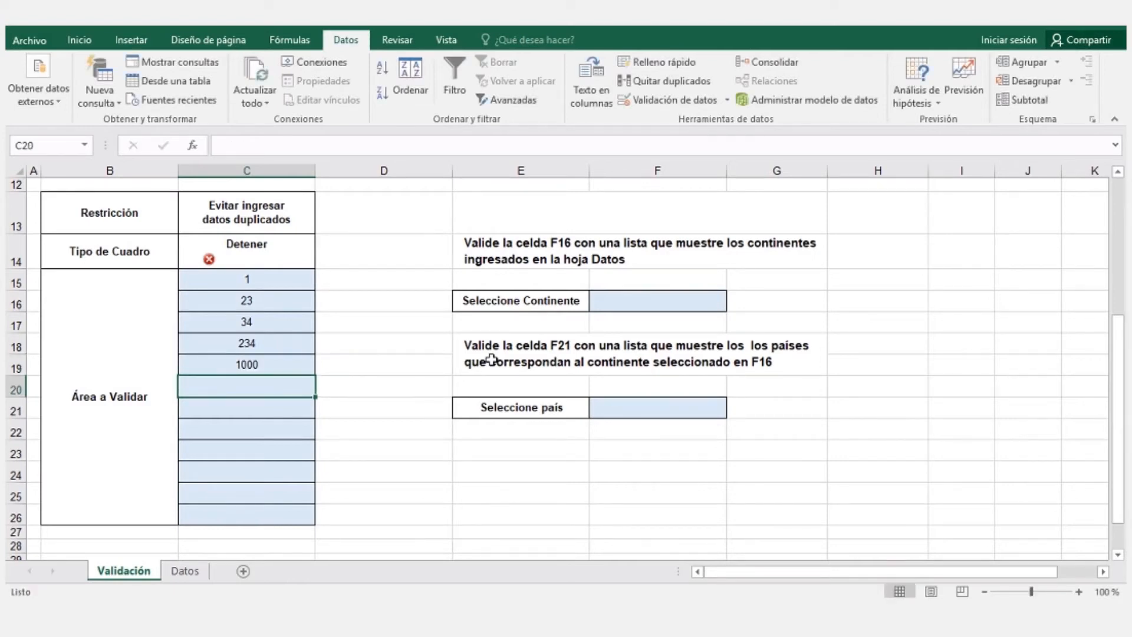
Step: Test the duplicate rule by entering 23 in C20, and retry the entry with 2345
text(23)
key(Return)
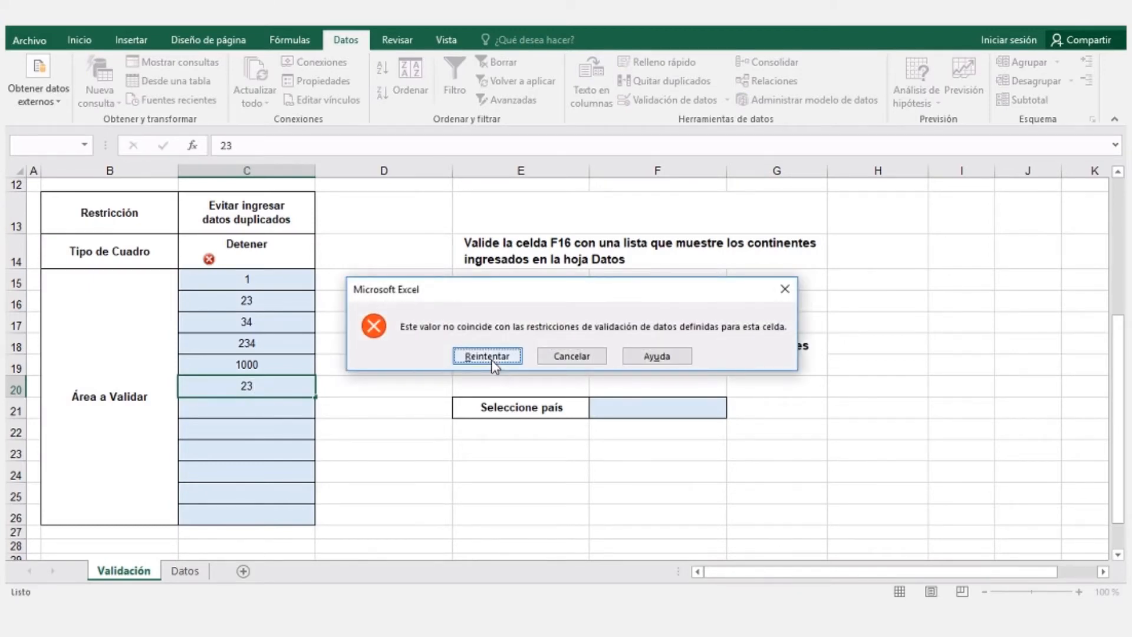
click(491, 361)
text(2)
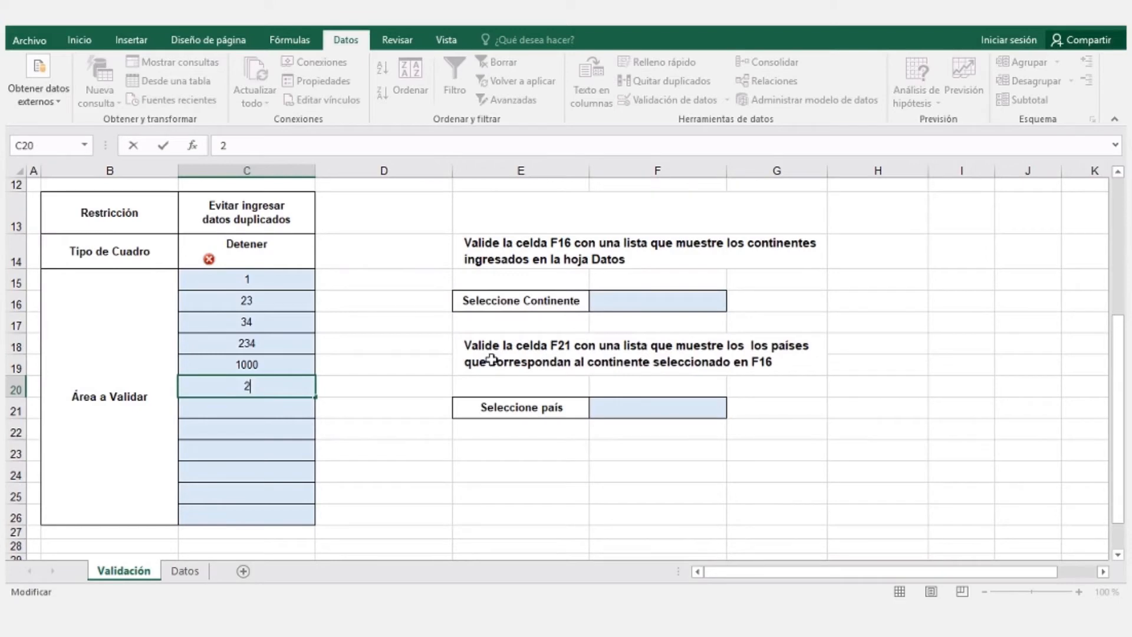
text(345)
key(Return)
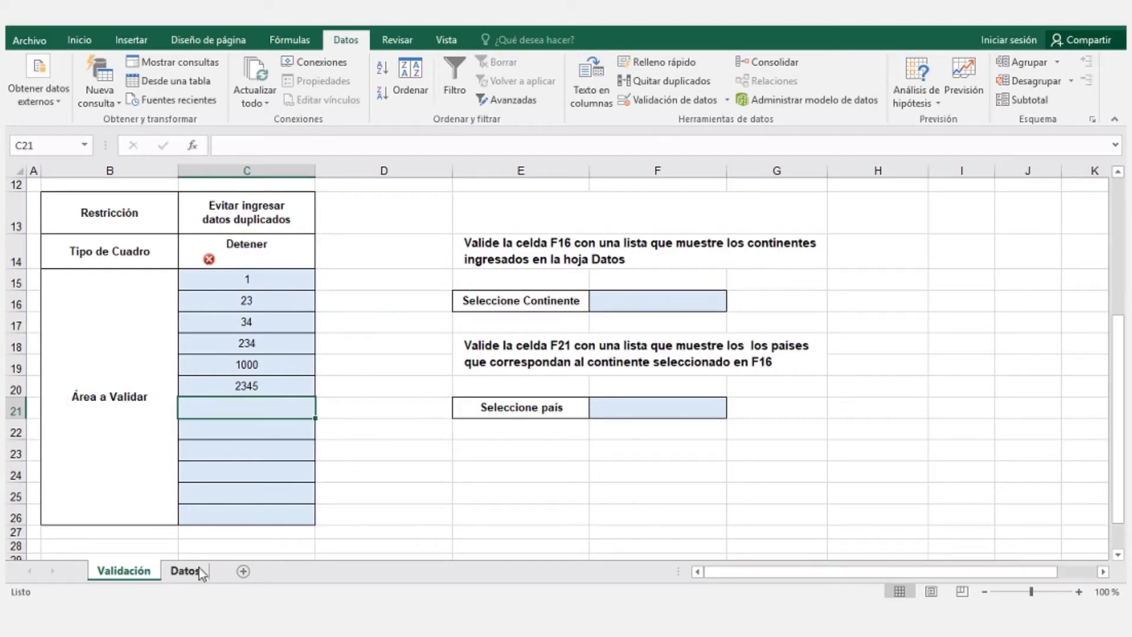
Step: Name the continent header cells B3:F3 on the Datos sheet Continentes, and widen the name display to show it in full
click(189, 581)
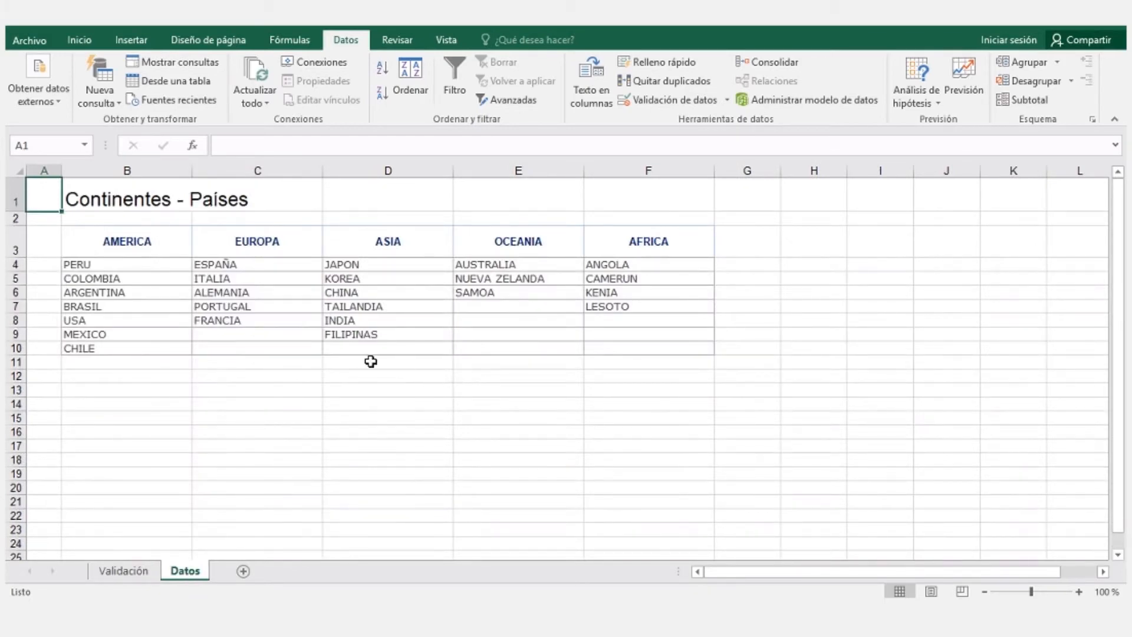
drag(159, 240, 617, 234)
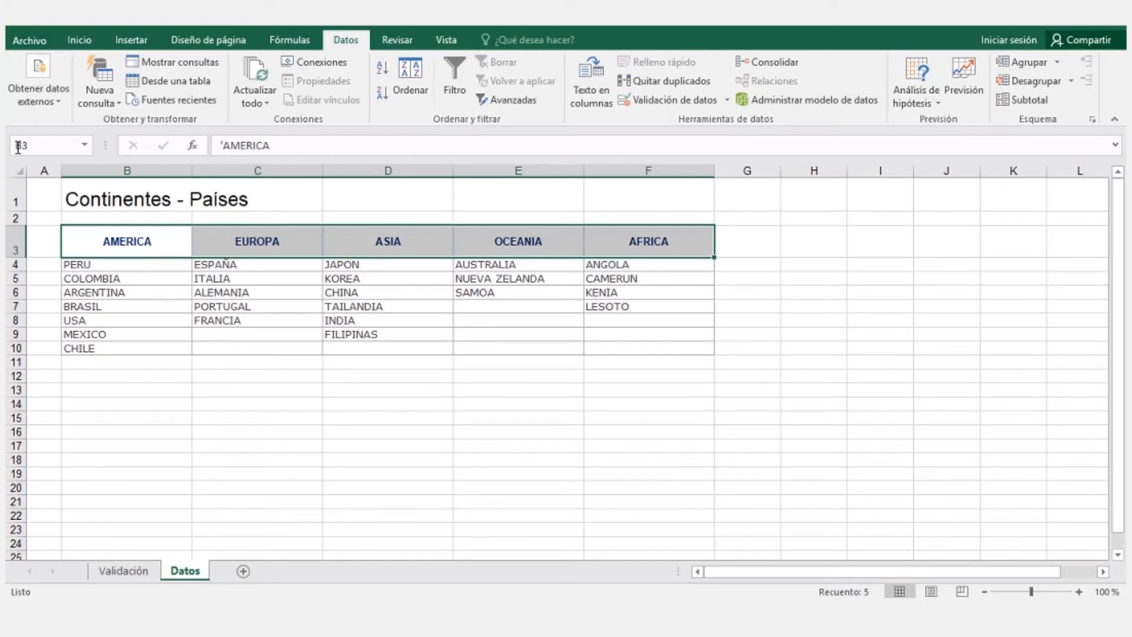
click(54, 146)
text(Cont)
text(inentes)
key(Return)
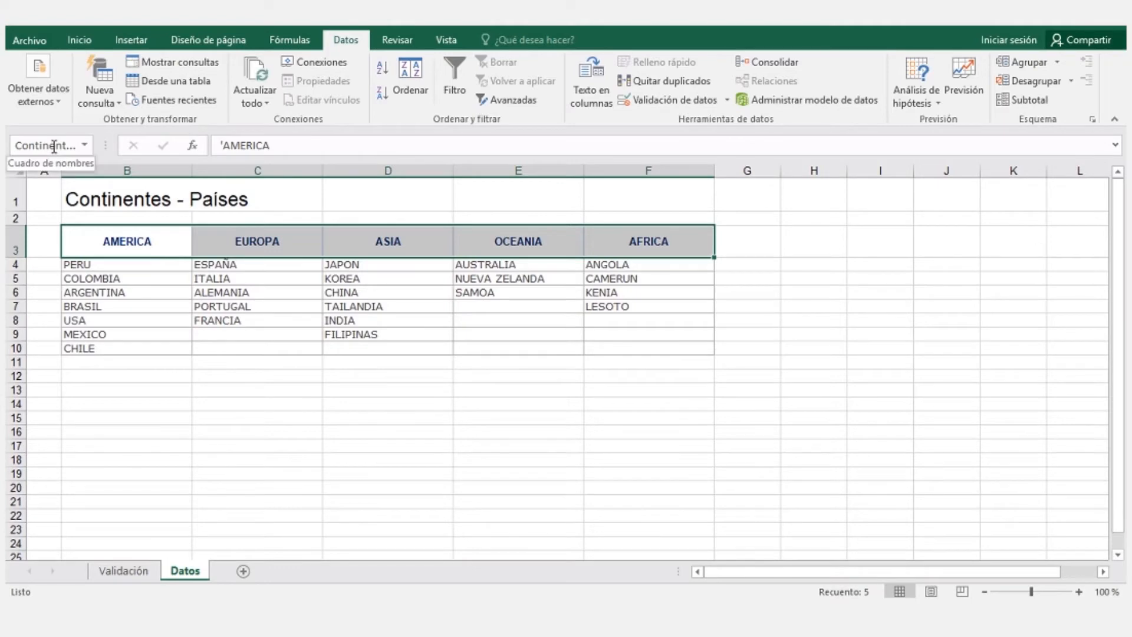
drag(105, 145, 143, 150)
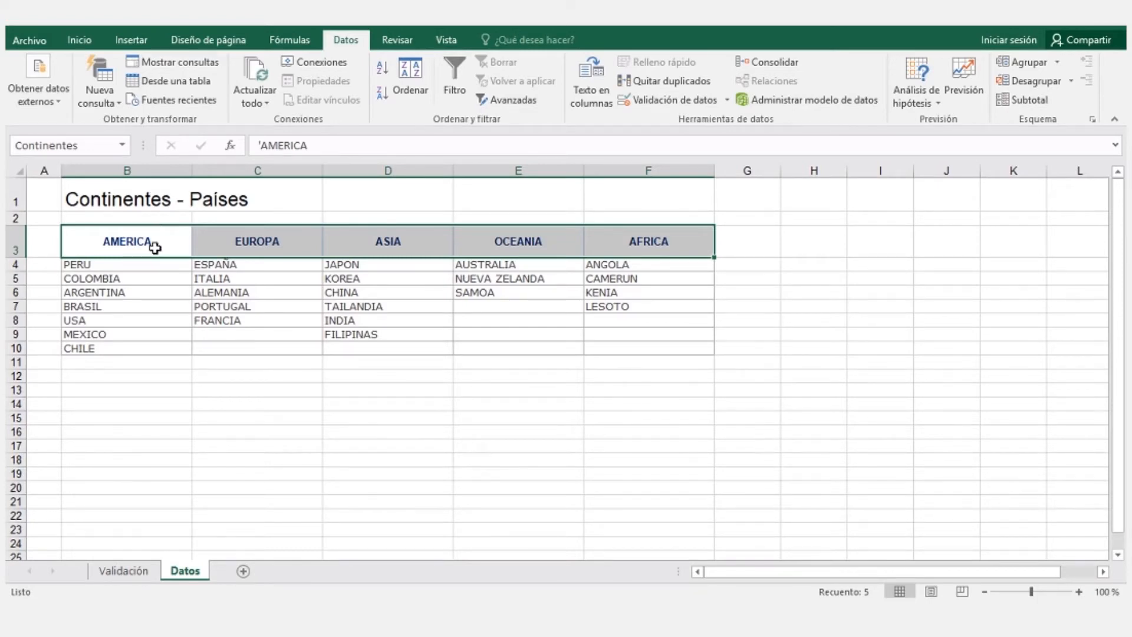
key(ctrl+plus)
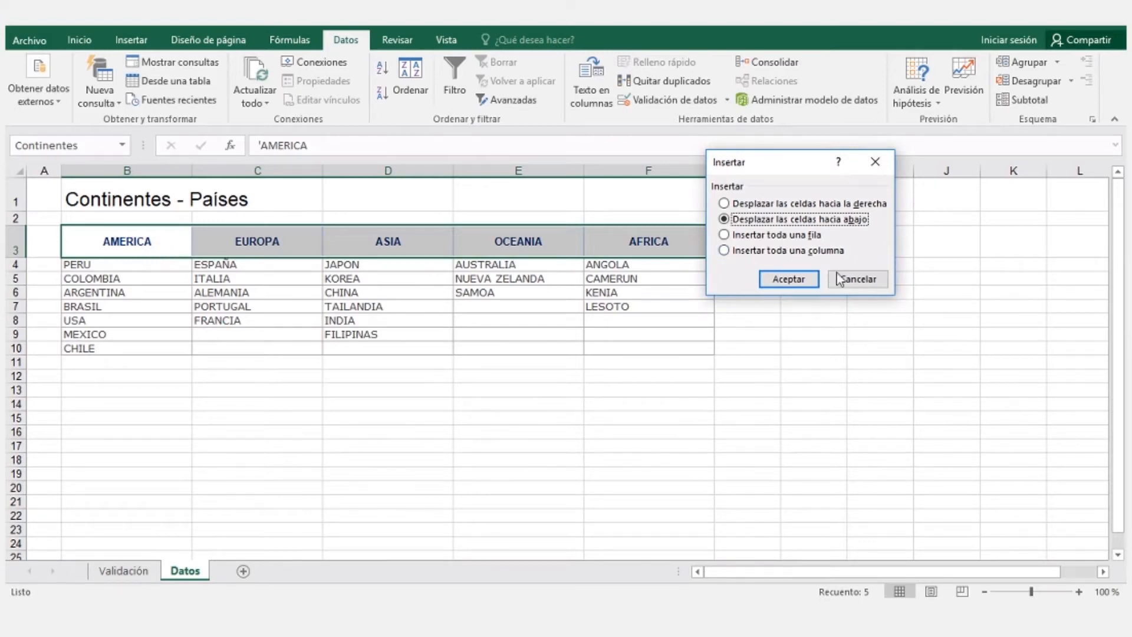
click(886, 282)
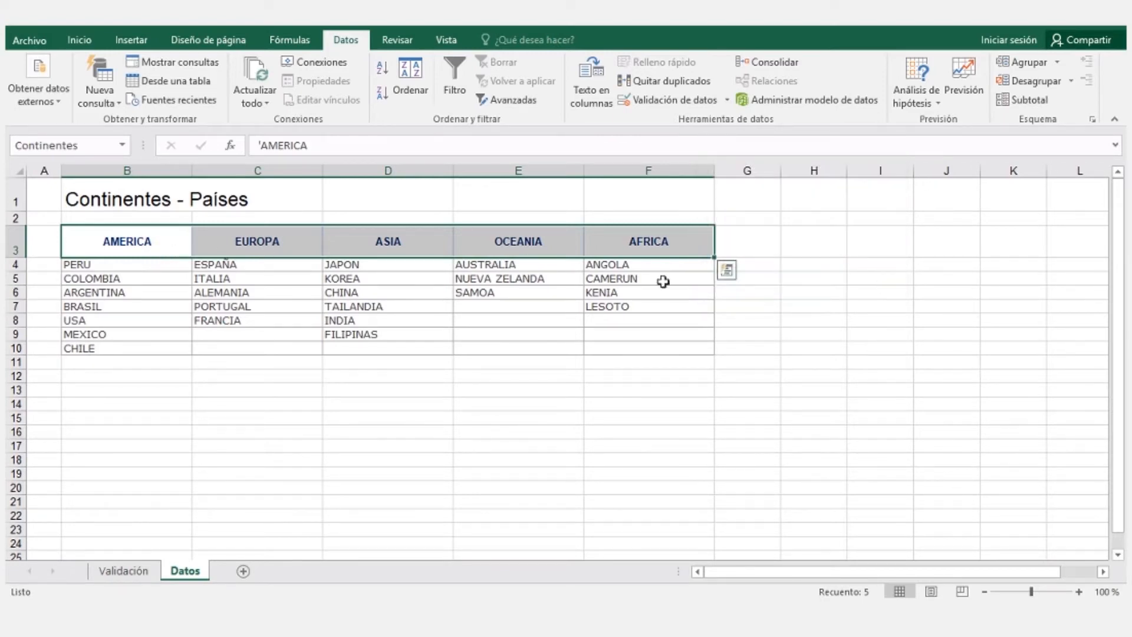
Step: Within B3:F10, select only the constant text cells using Go To Special, excluding numbers, logical values and errors
drag(163, 248, 634, 357)
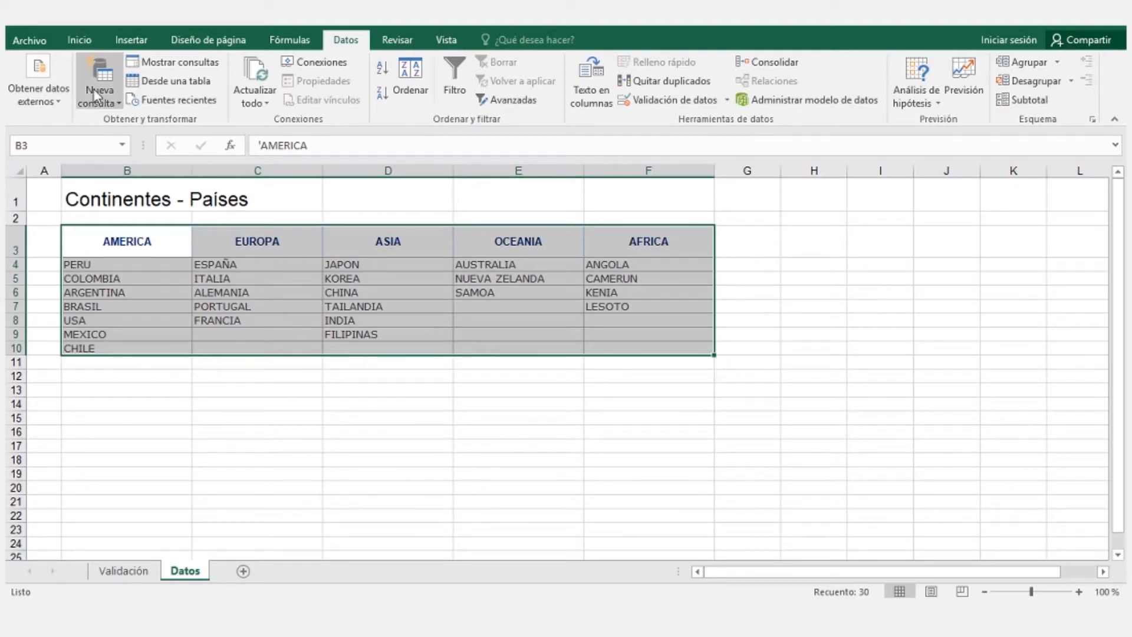
click(80, 40)
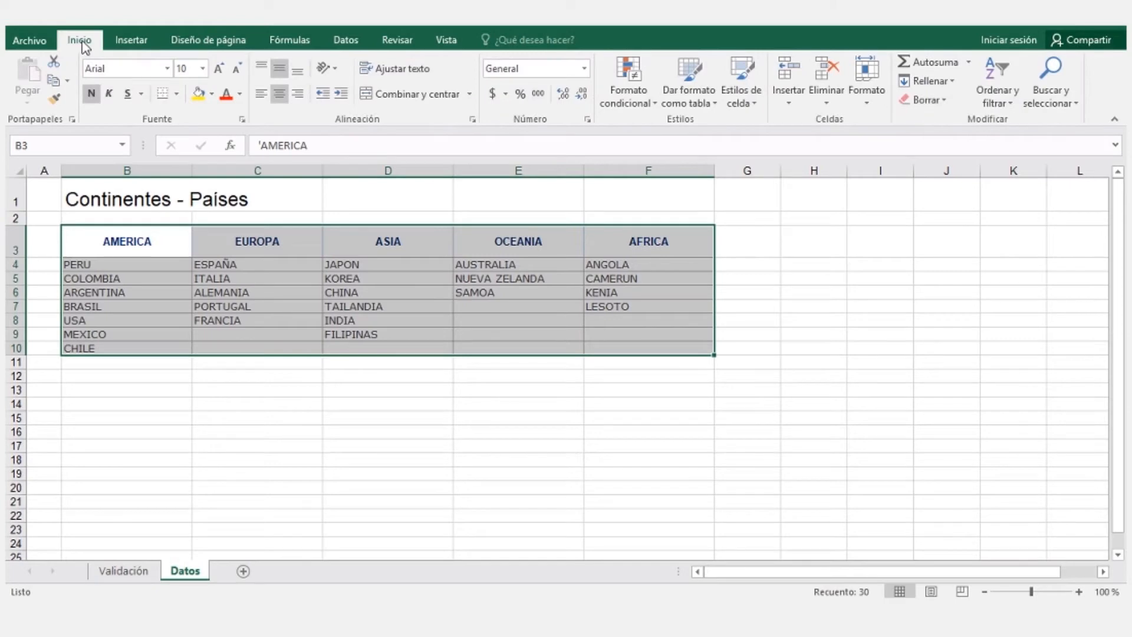
click(1074, 101)
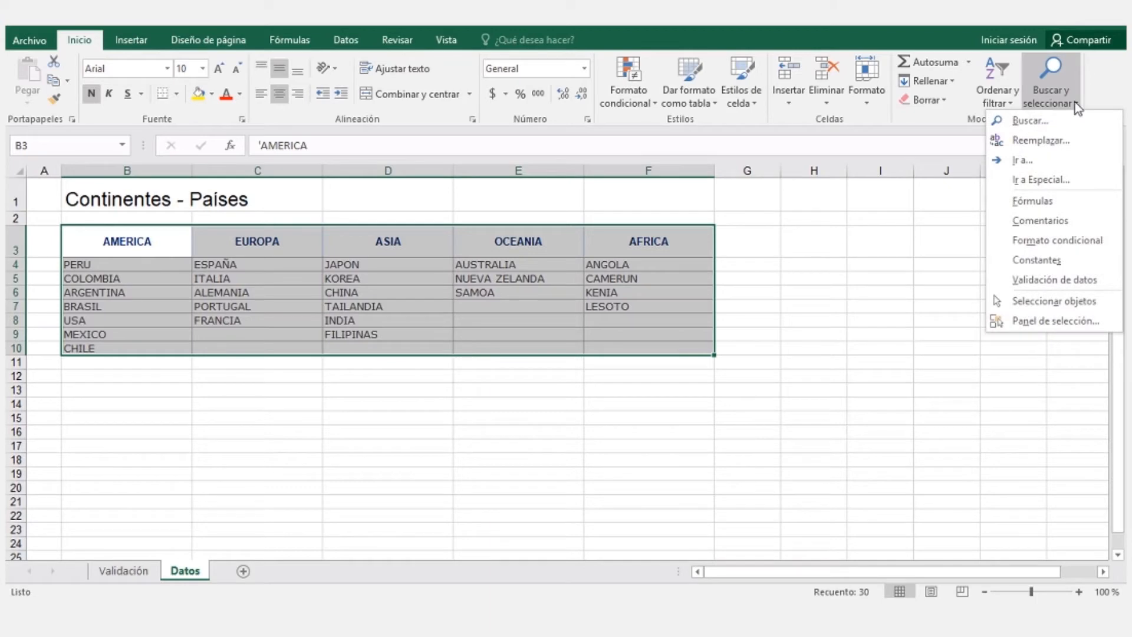
click(1043, 180)
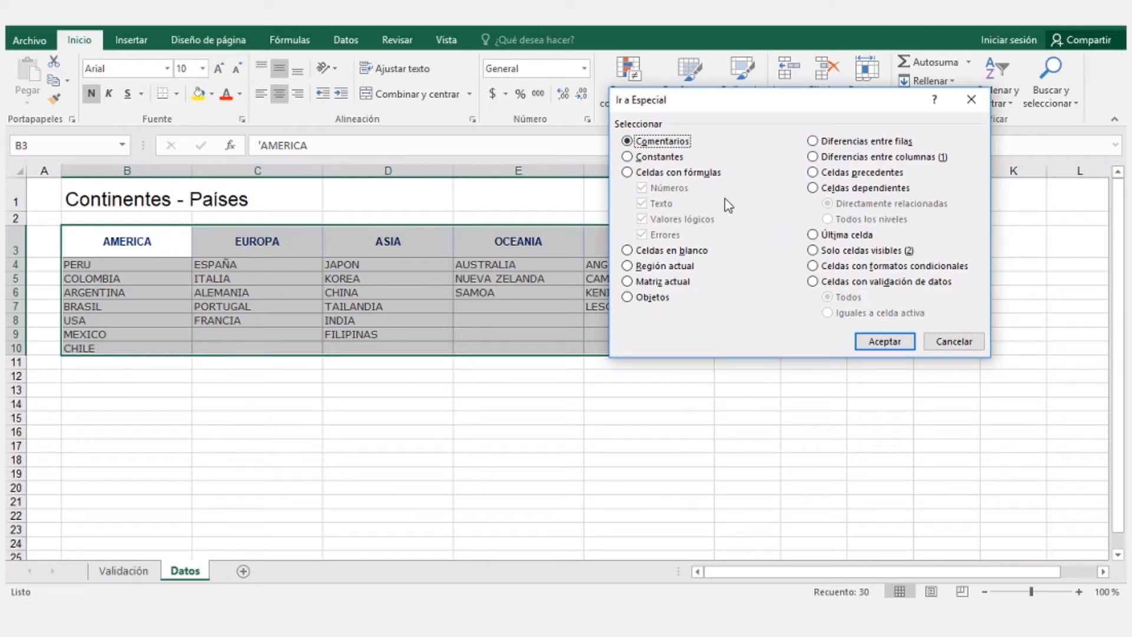
click(629, 158)
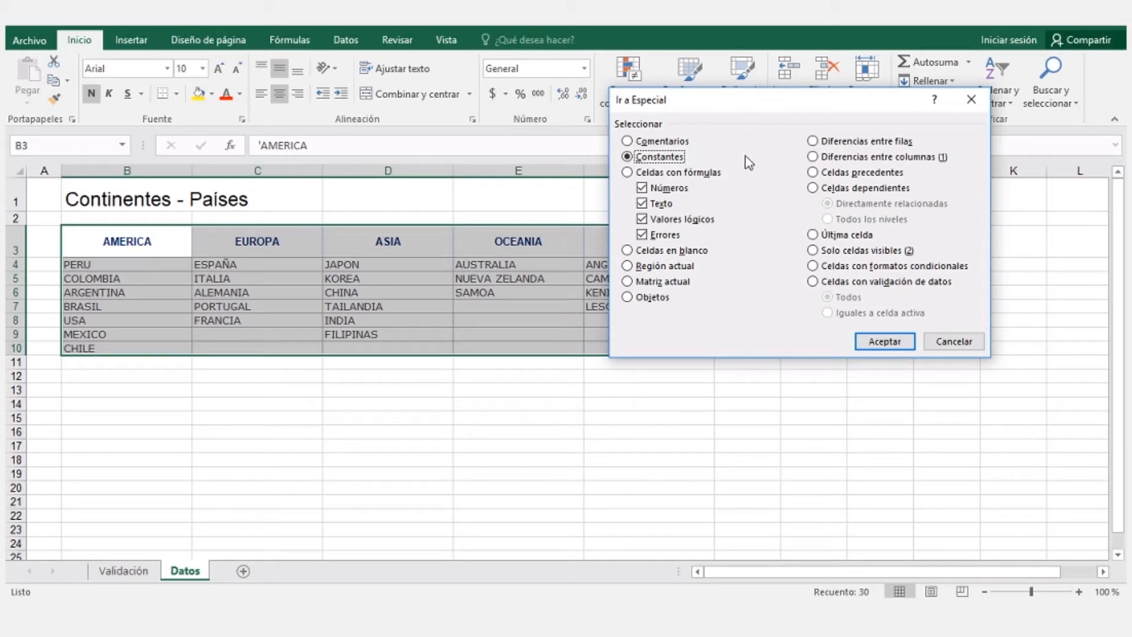
click(642, 189)
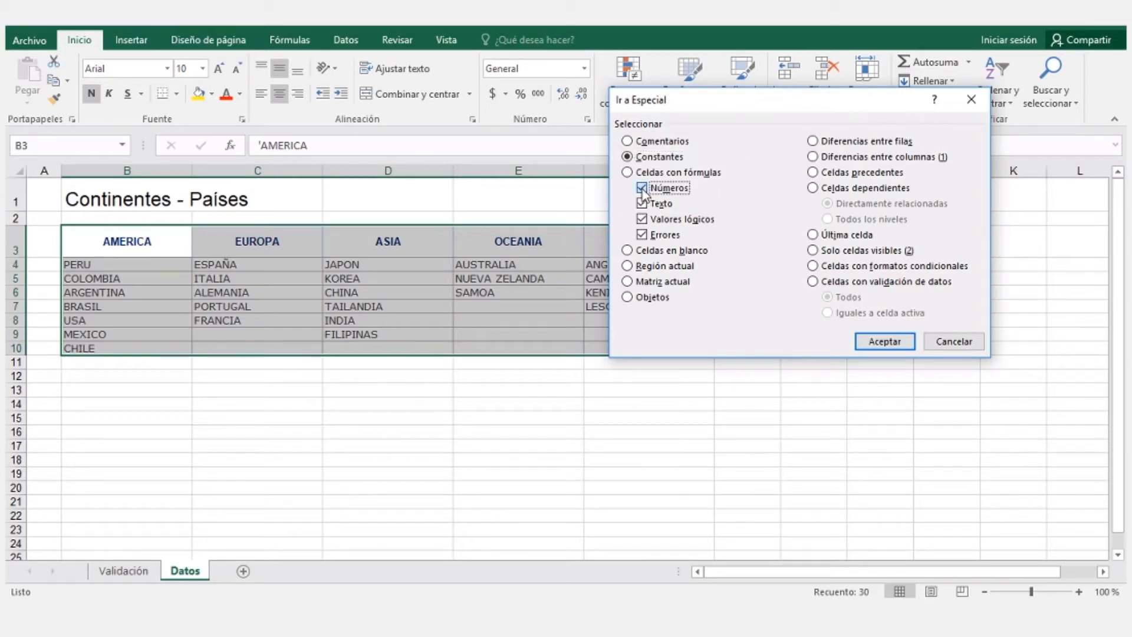
click(642, 220)
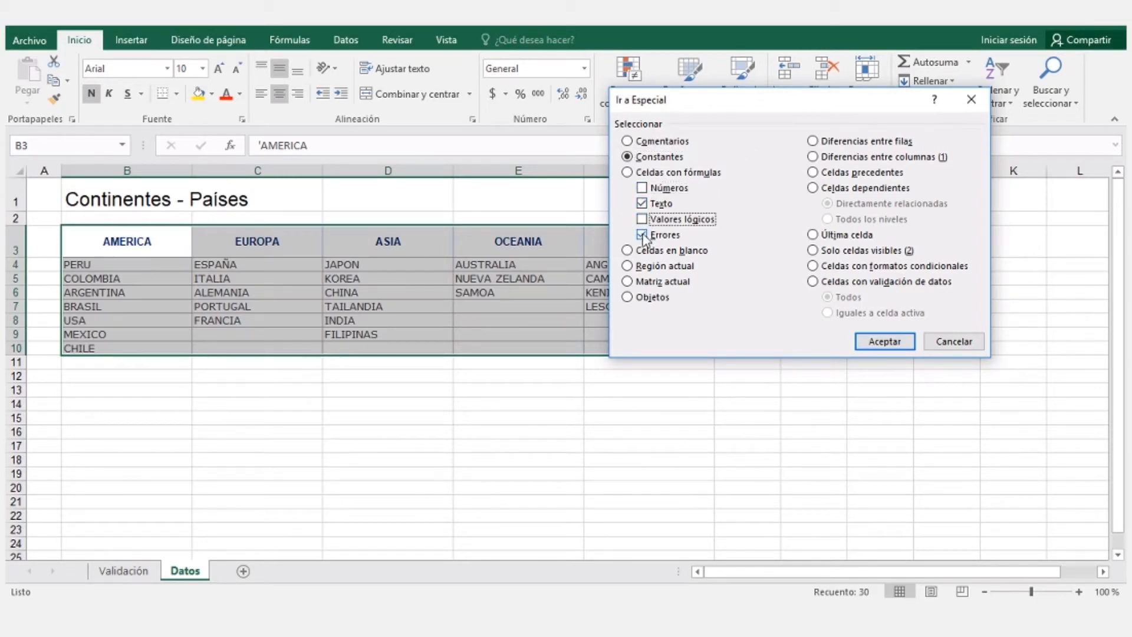
click(642, 235)
click(884, 342)
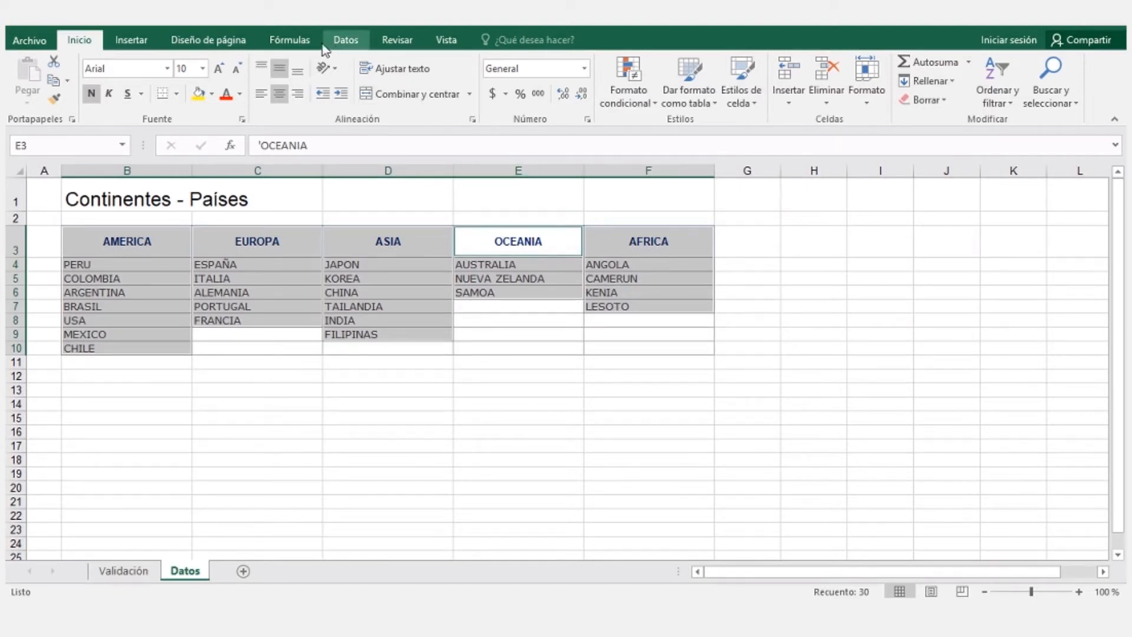
Step: Create named ranges from the selected country lists, using the top row as the names
click(302, 41)
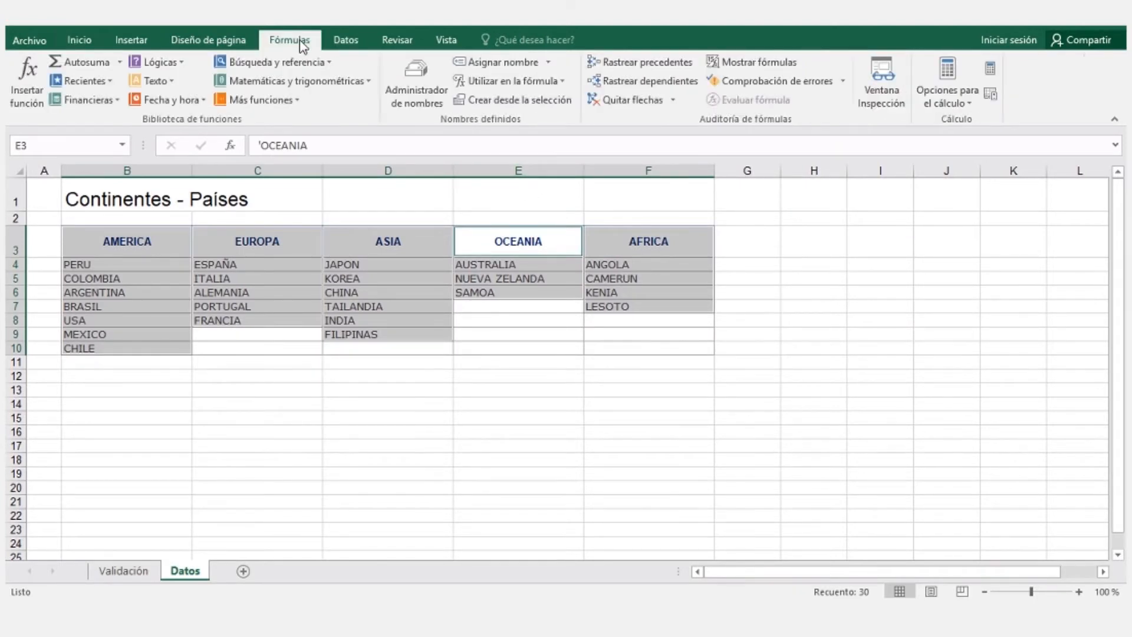
click(518, 105)
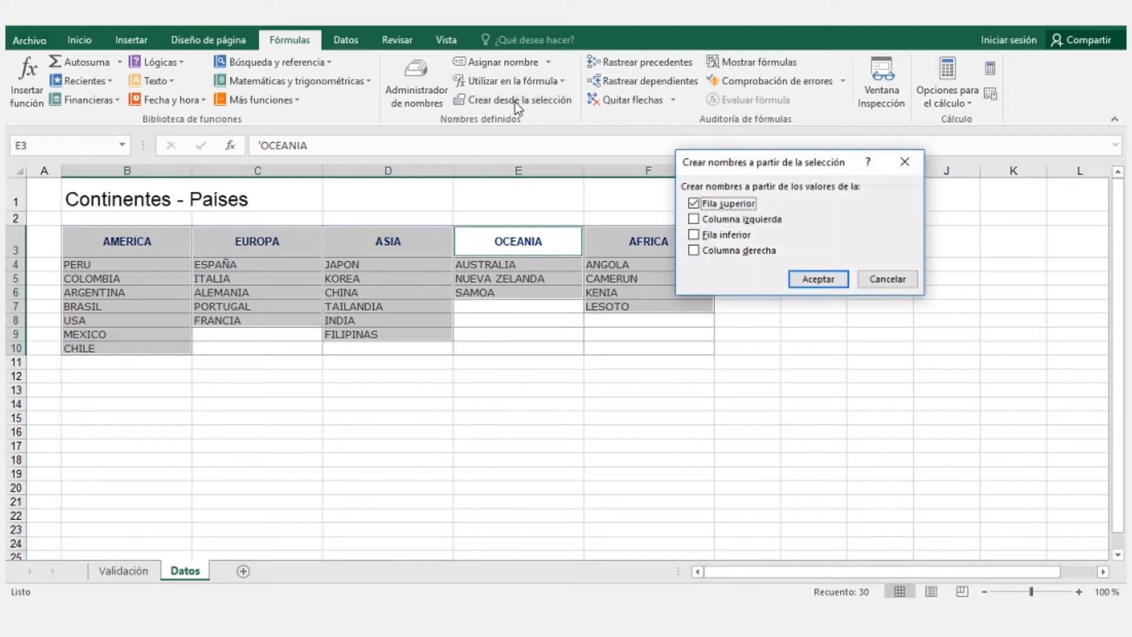
click(830, 276)
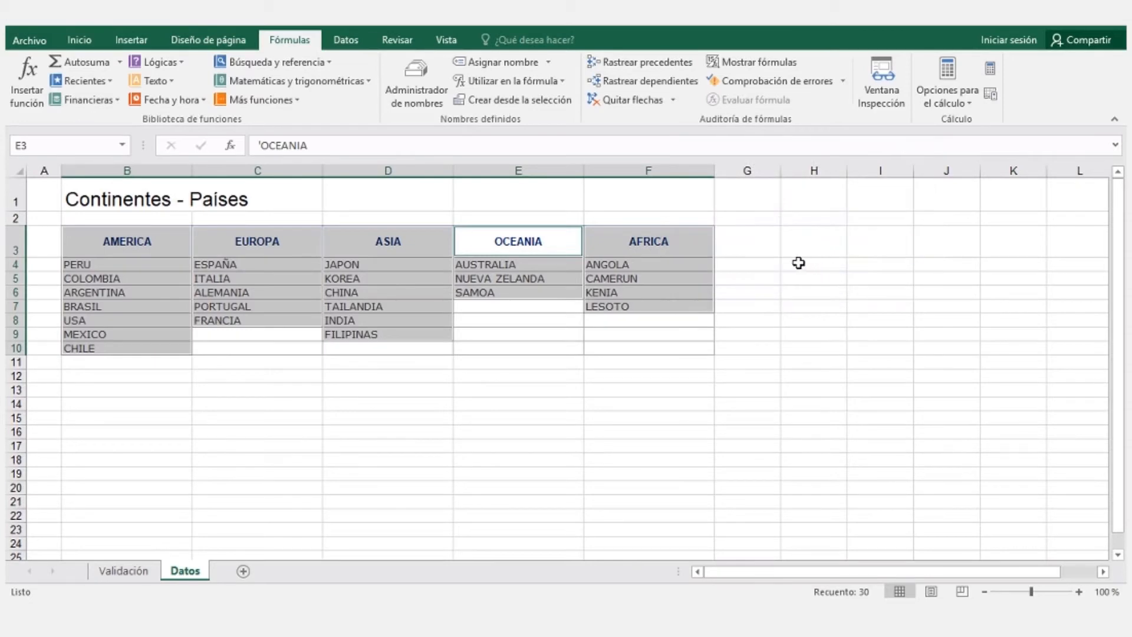
Step: Check which cells the AMERICA and EUROPA named ranges cover, and return to cell A1
click(122, 145)
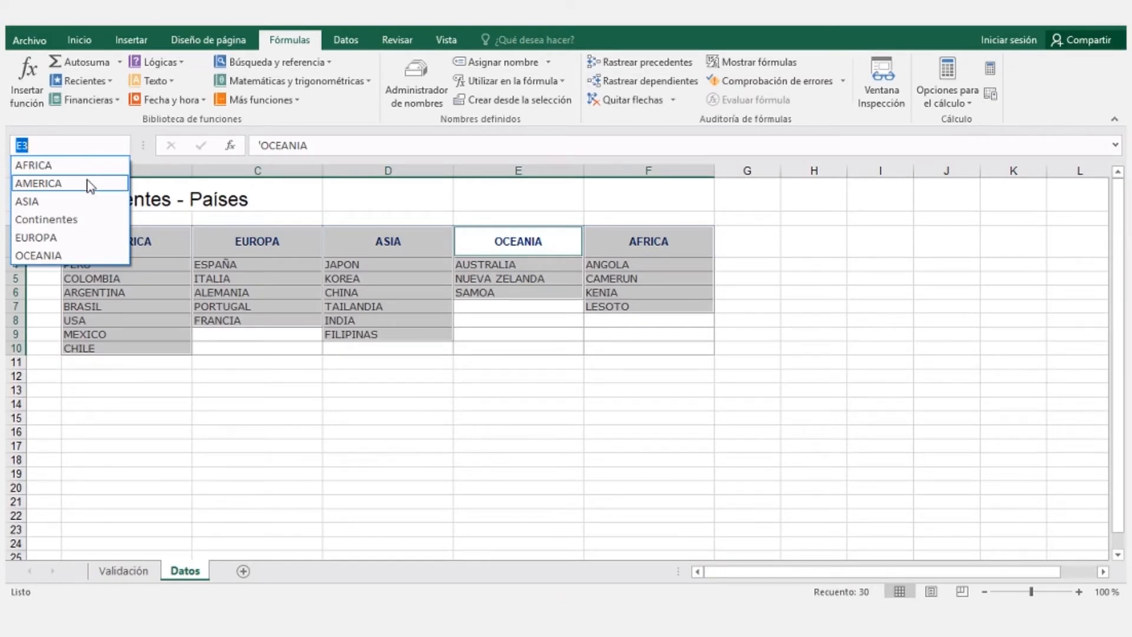
click(90, 184)
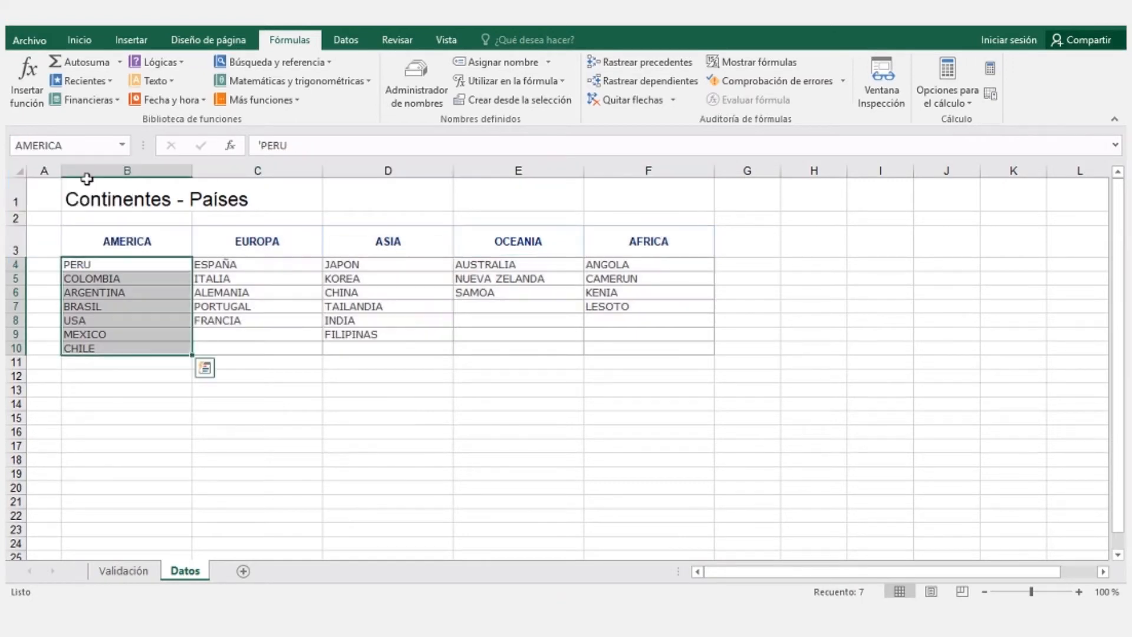
click(124, 146)
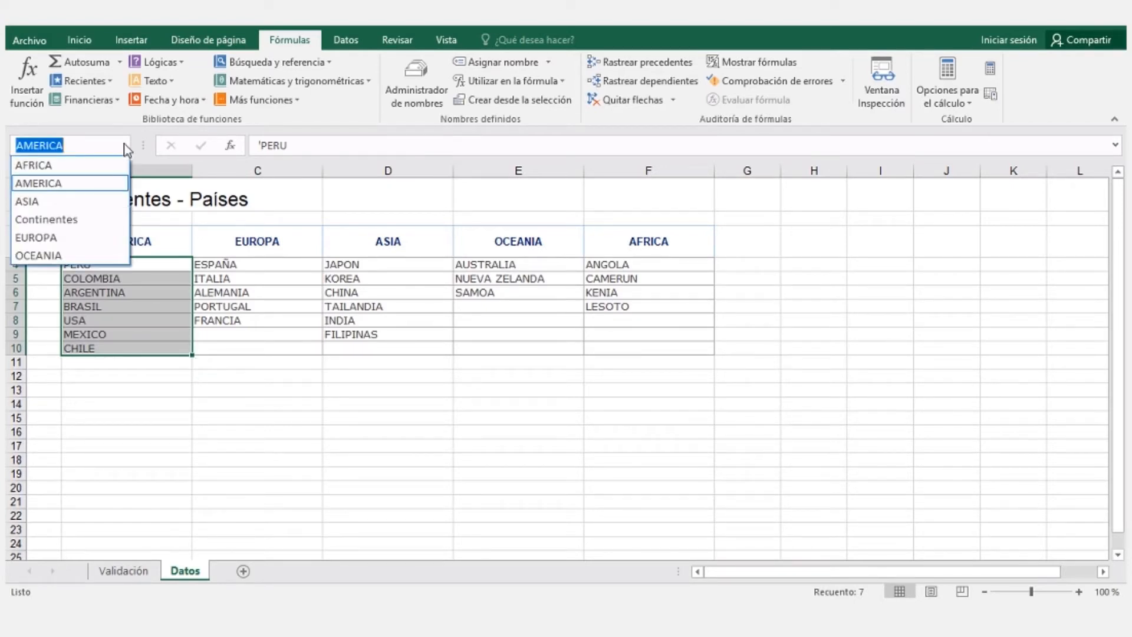
click(76, 237)
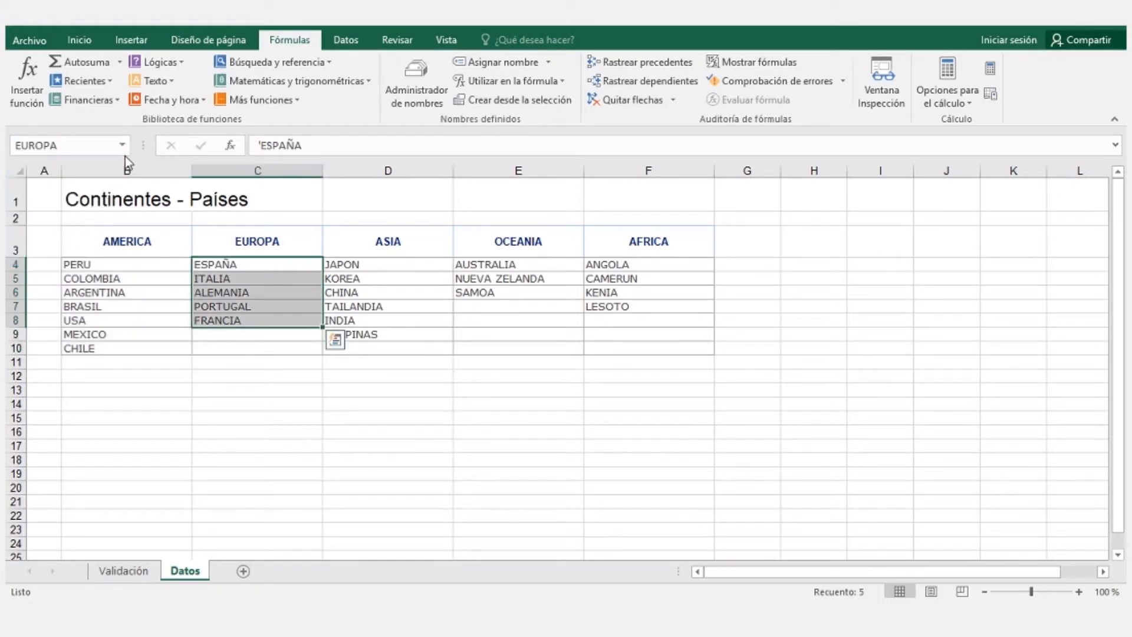
click(53, 206)
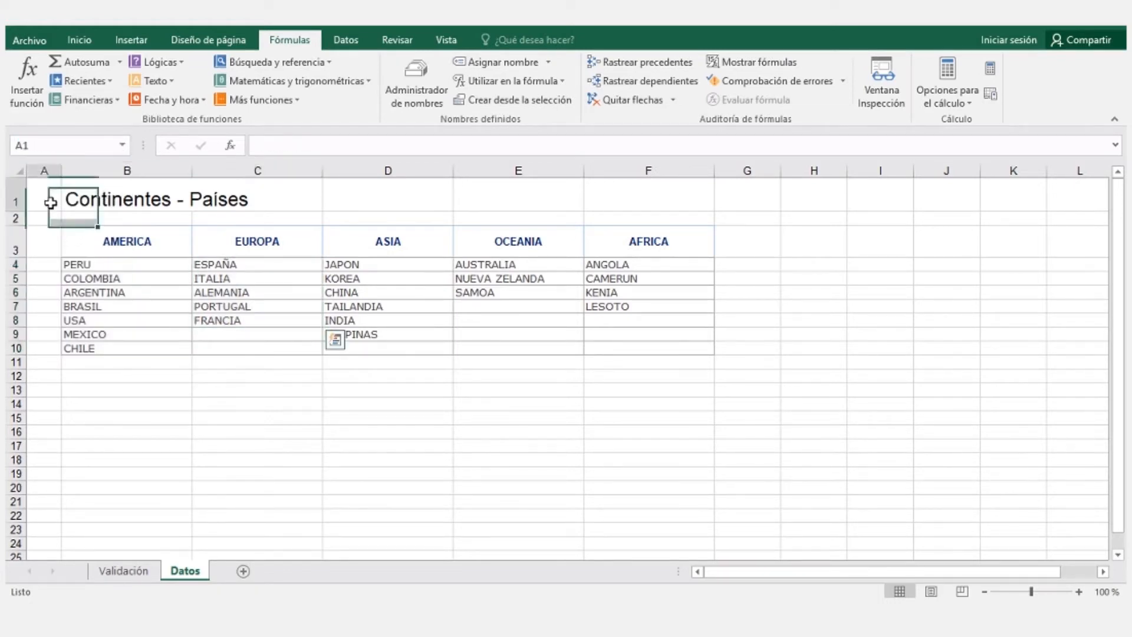
Step: Start a data validation rule for F16 on the Validación sheet that allows a list
click(136, 572)
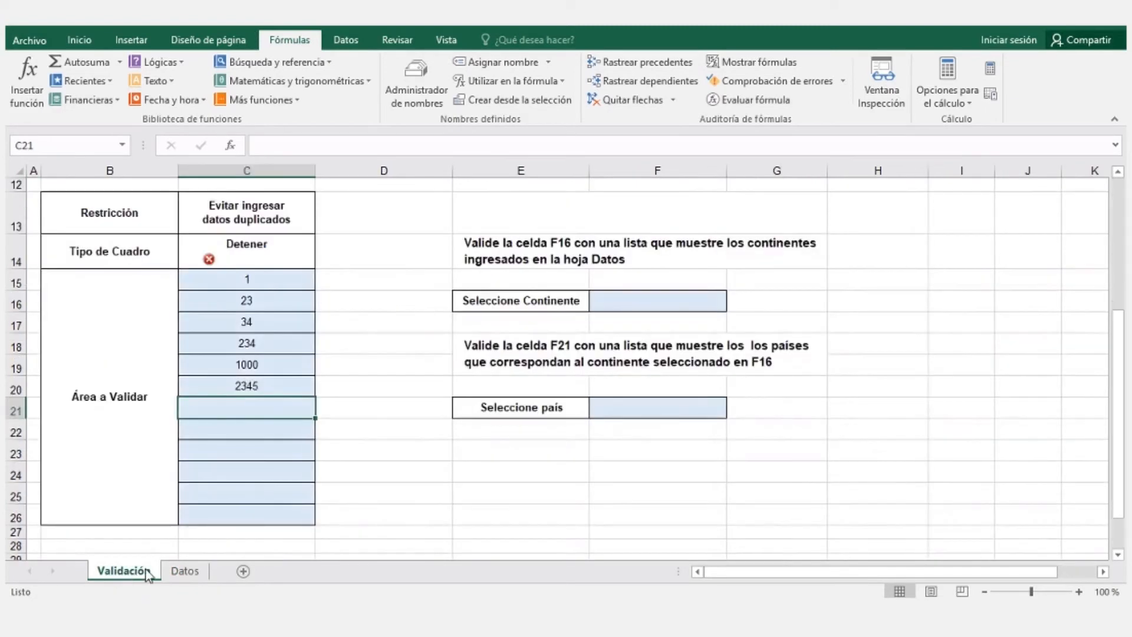
click(658, 303)
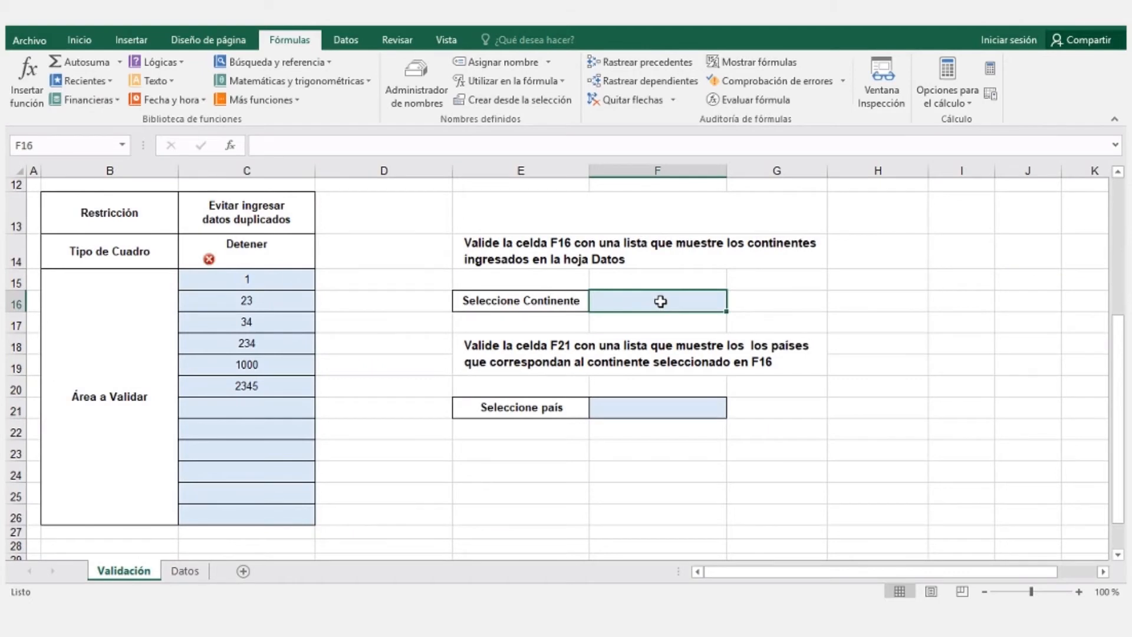
click(346, 41)
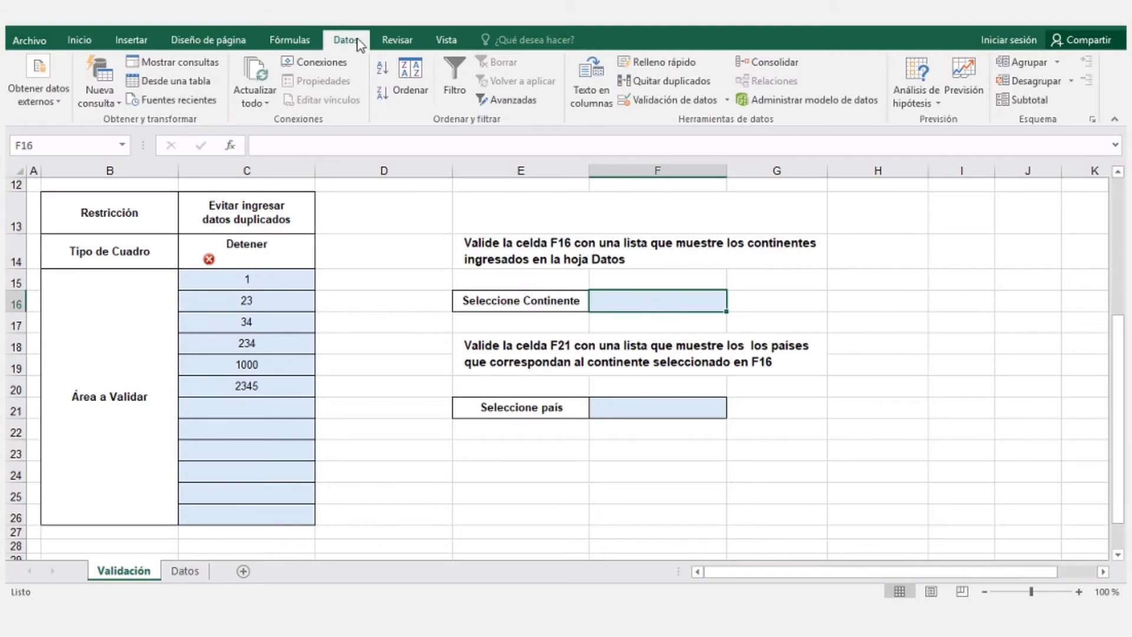
click(659, 100)
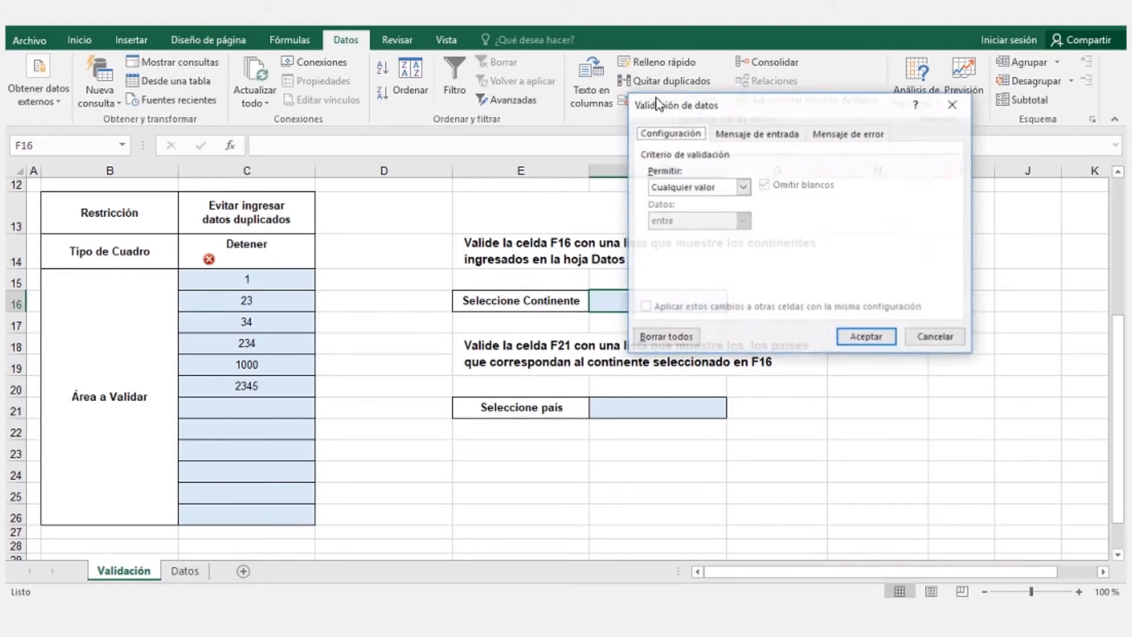
click(743, 187)
click(672, 234)
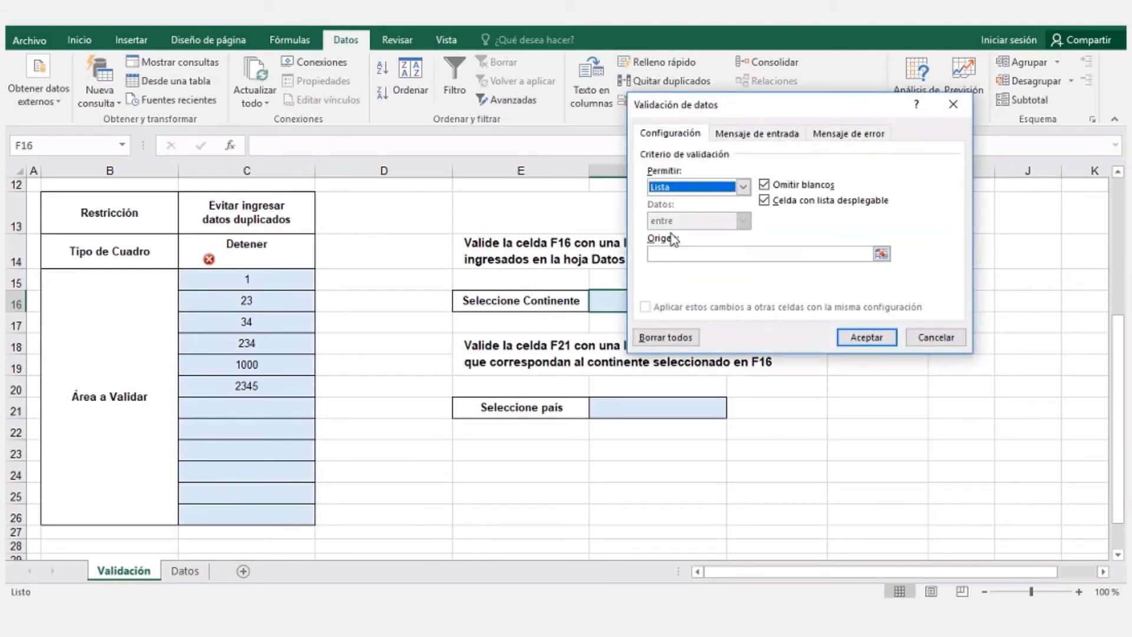
Step: Use the named range Continentes as the list source for F16, apply the rule, and choose AMERICA in that cell
click(682, 254)
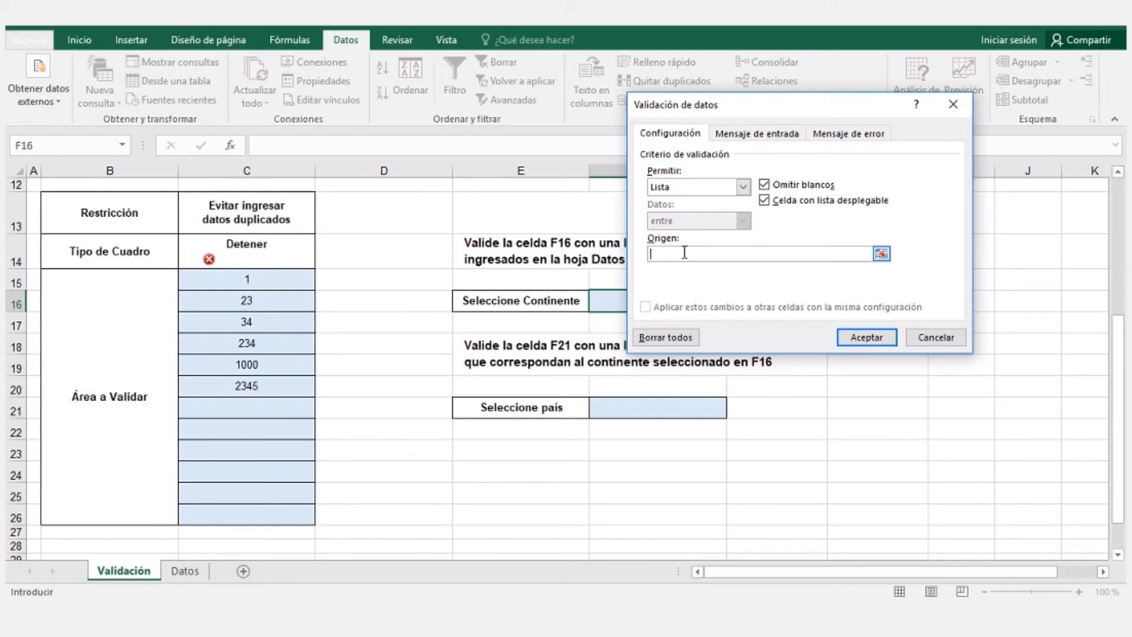
click(292, 40)
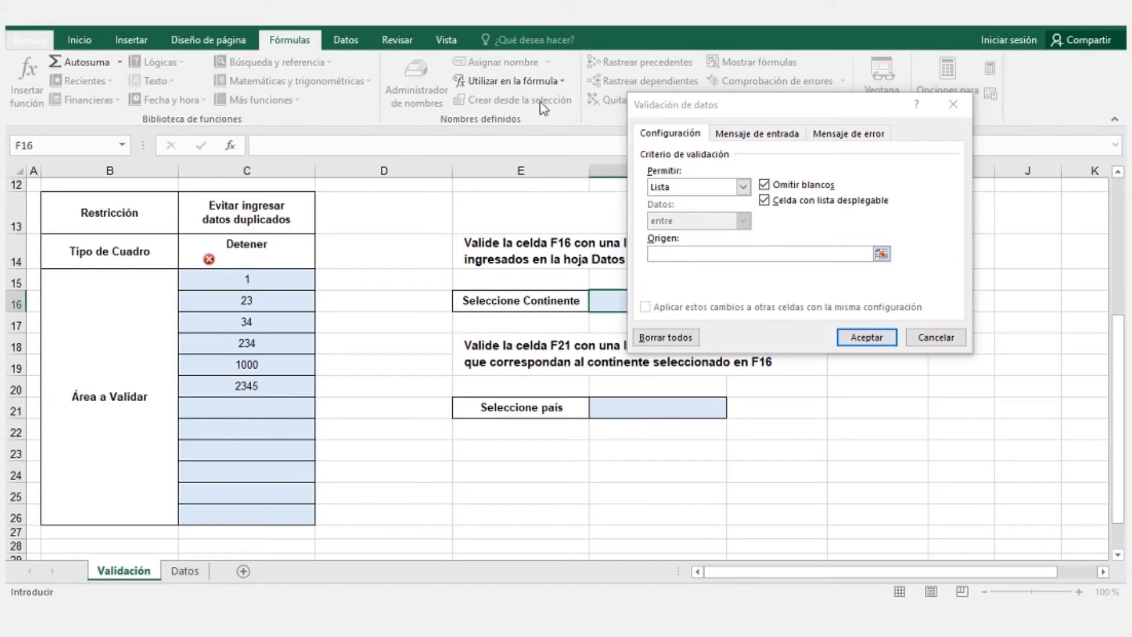
click(563, 83)
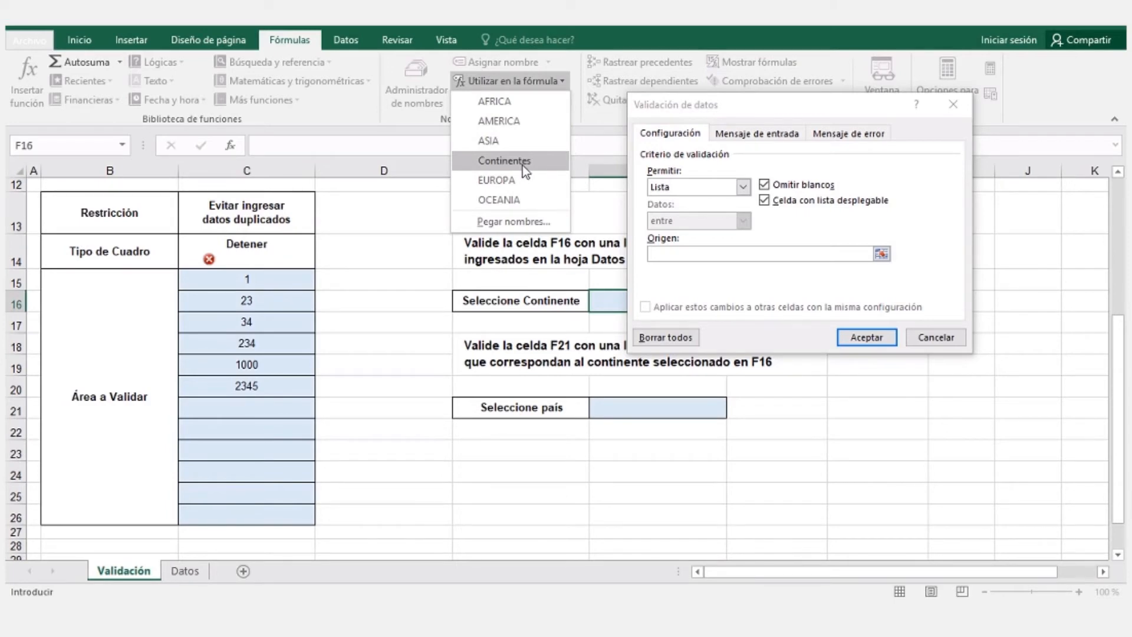
click(560, 80)
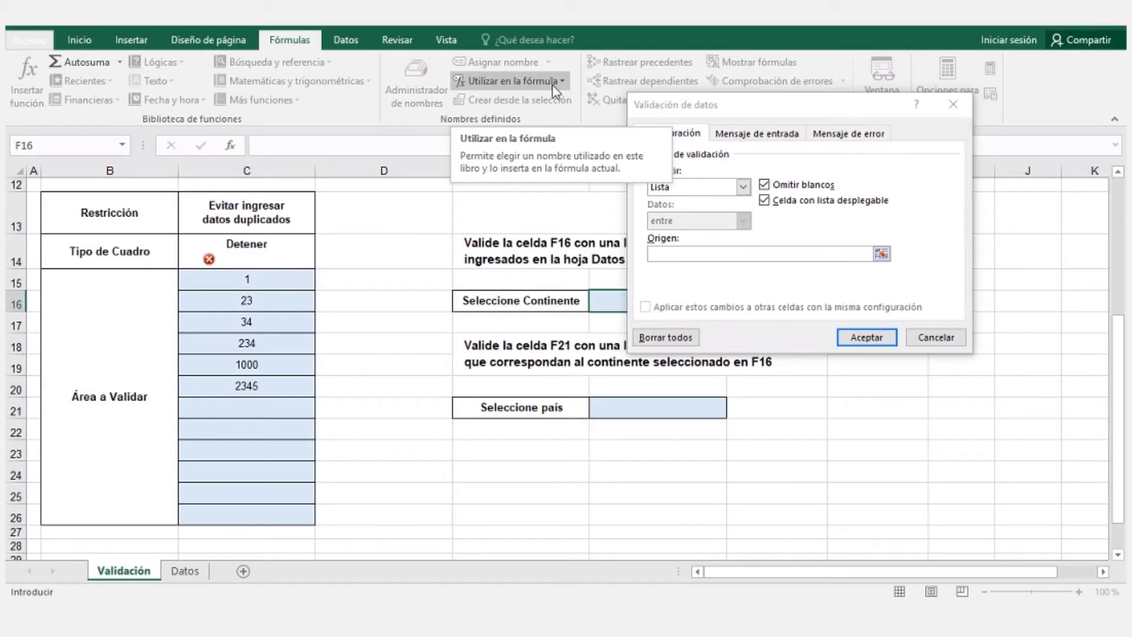
key(F3)
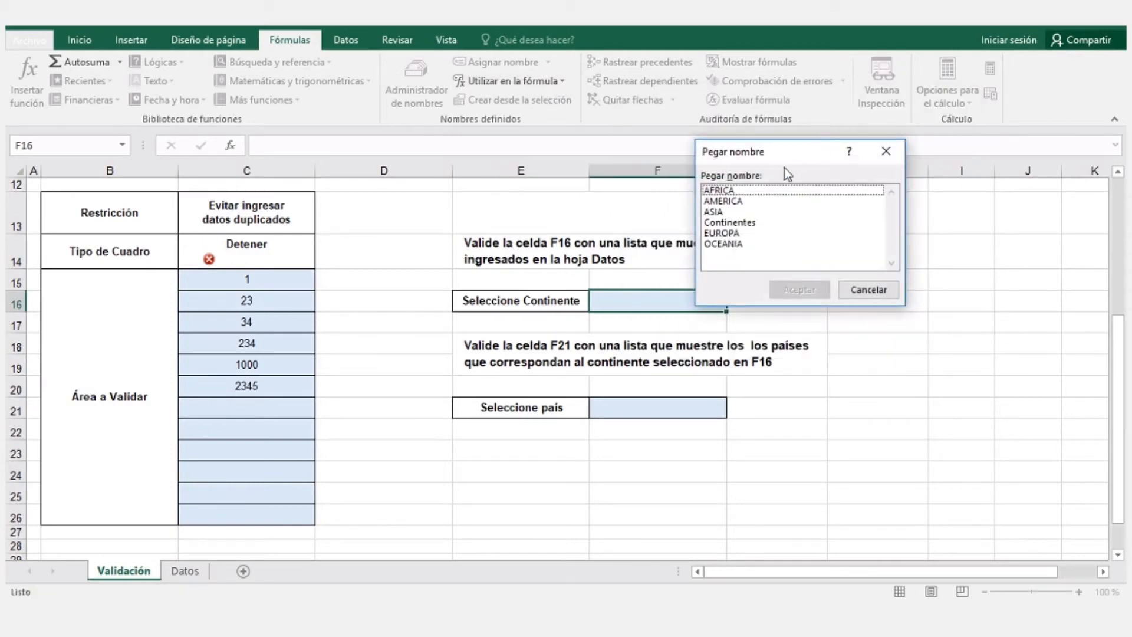
click(733, 224)
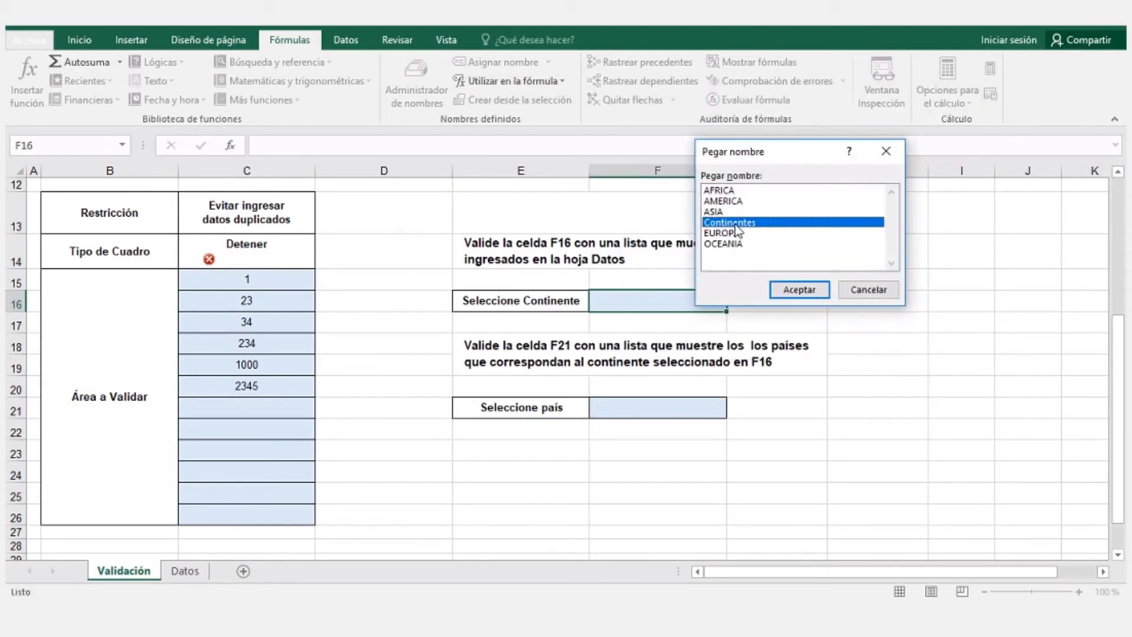
click(773, 288)
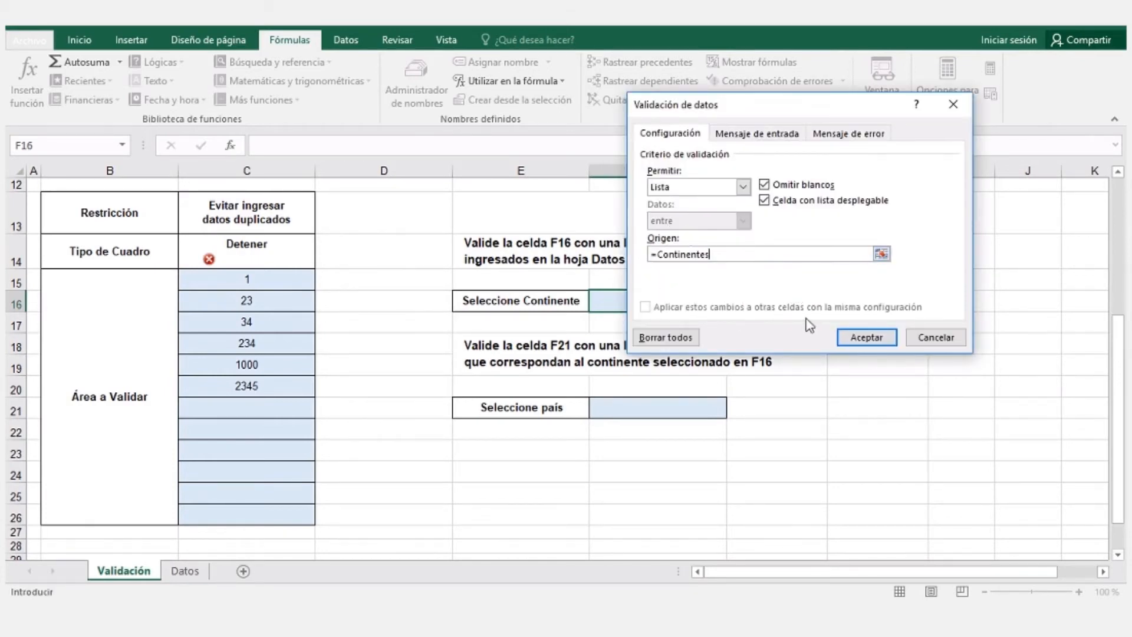
click(862, 333)
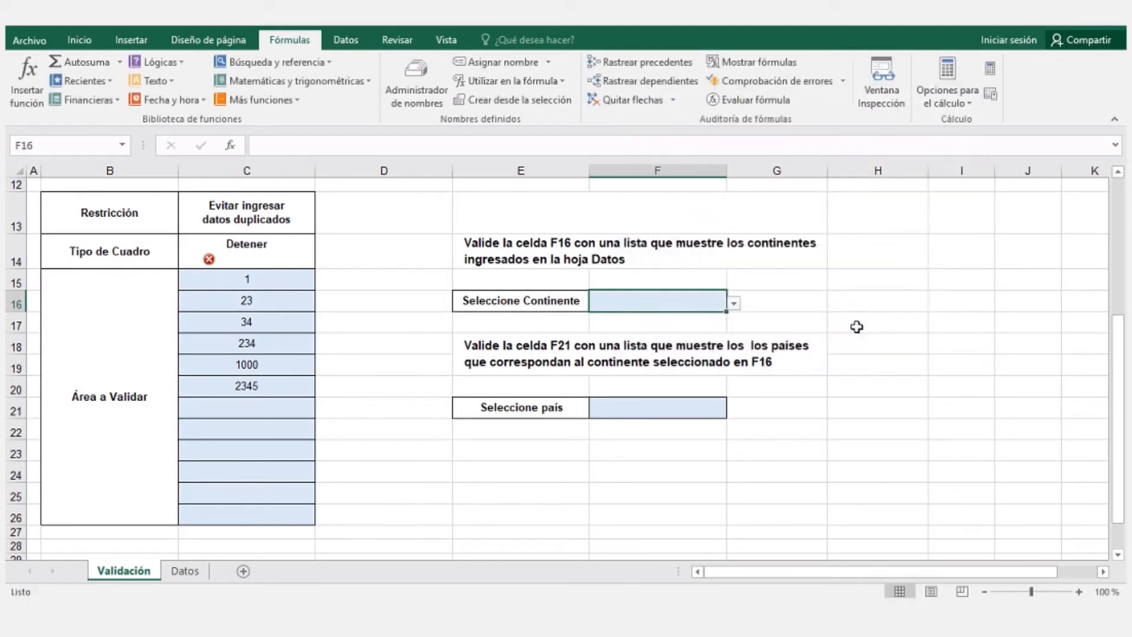
click(734, 304)
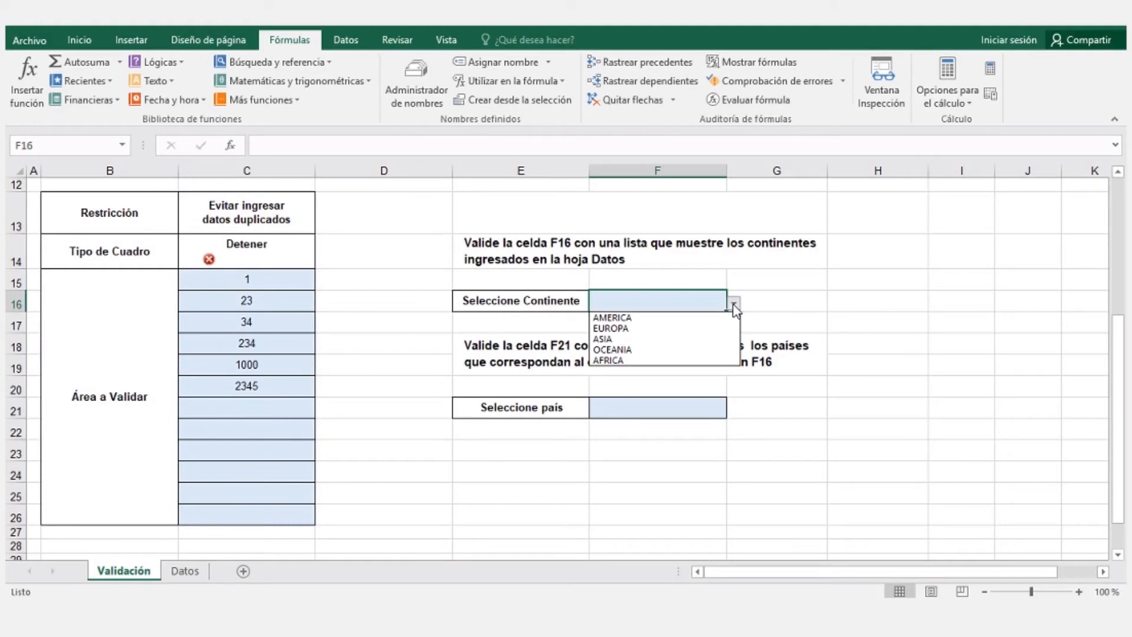
click(682, 318)
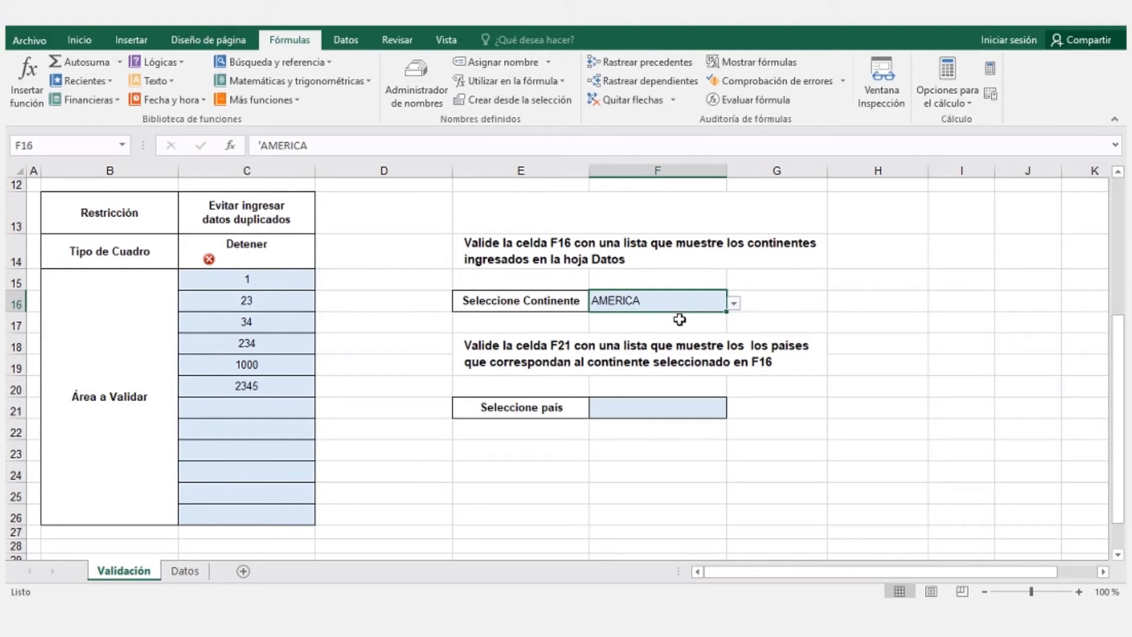
Step: Open the data validation settings for cell F21
click(652, 409)
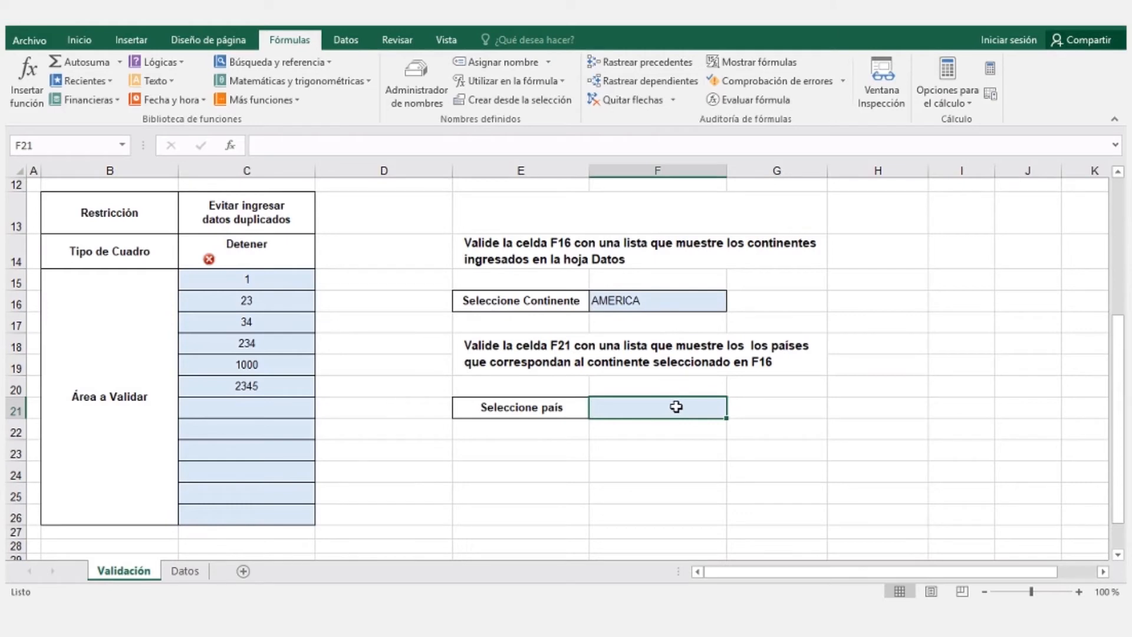
click(347, 42)
click(680, 103)
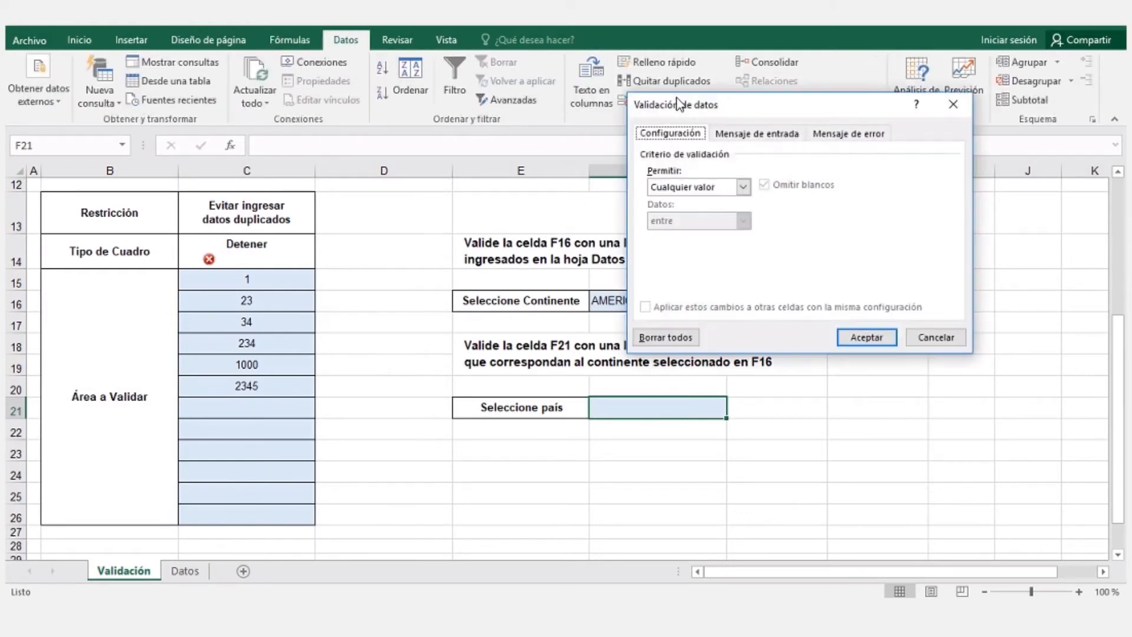
click(744, 187)
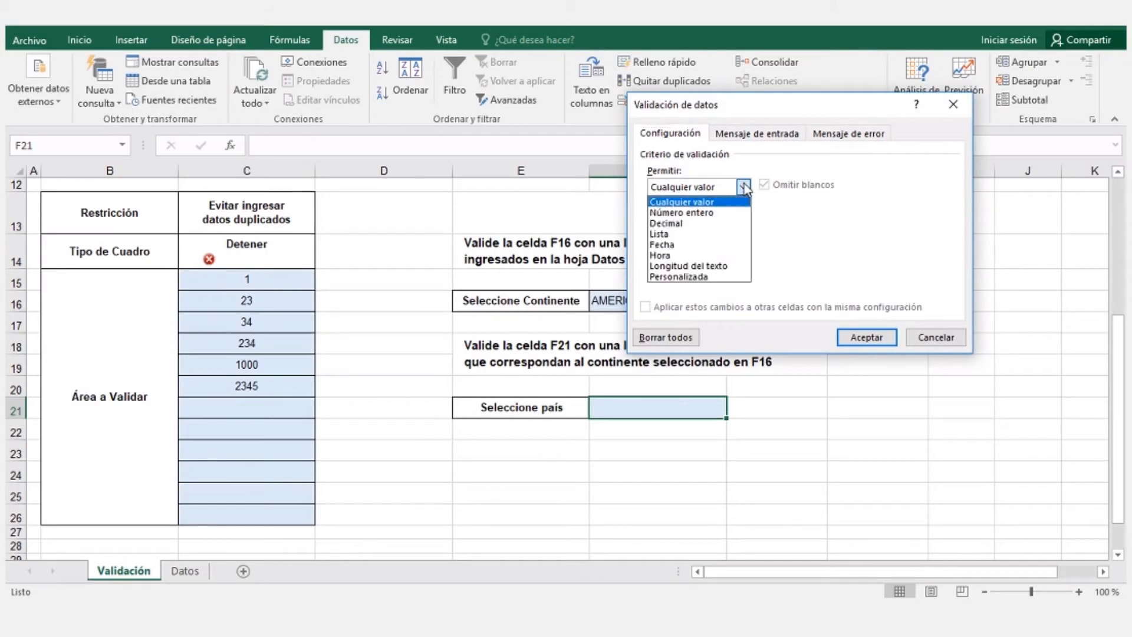
click(706, 281)
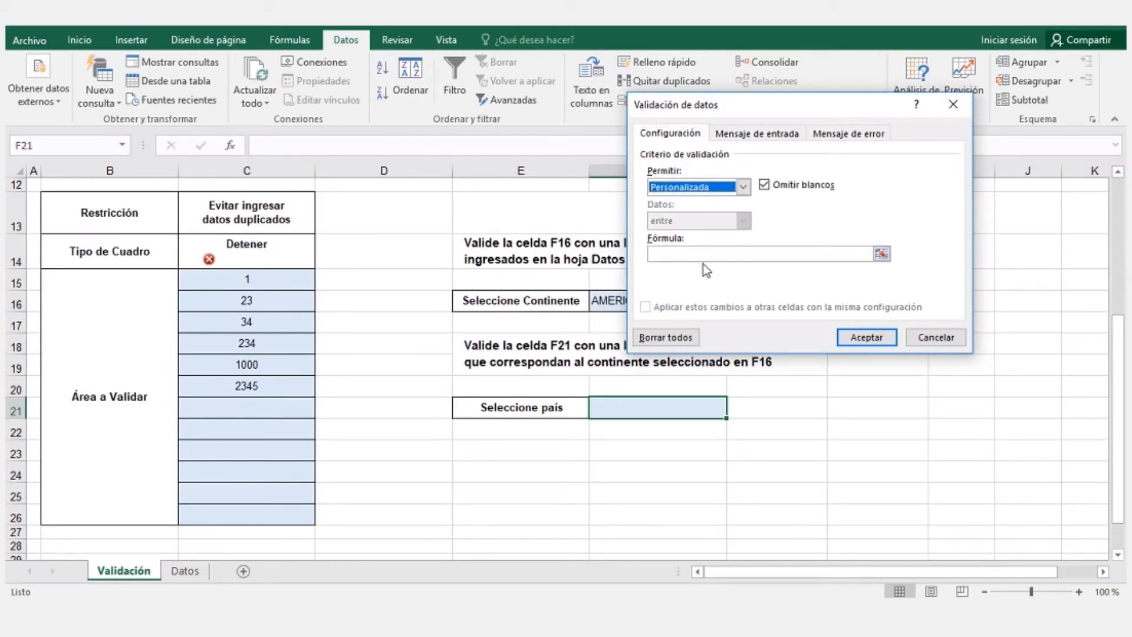
click(700, 253)
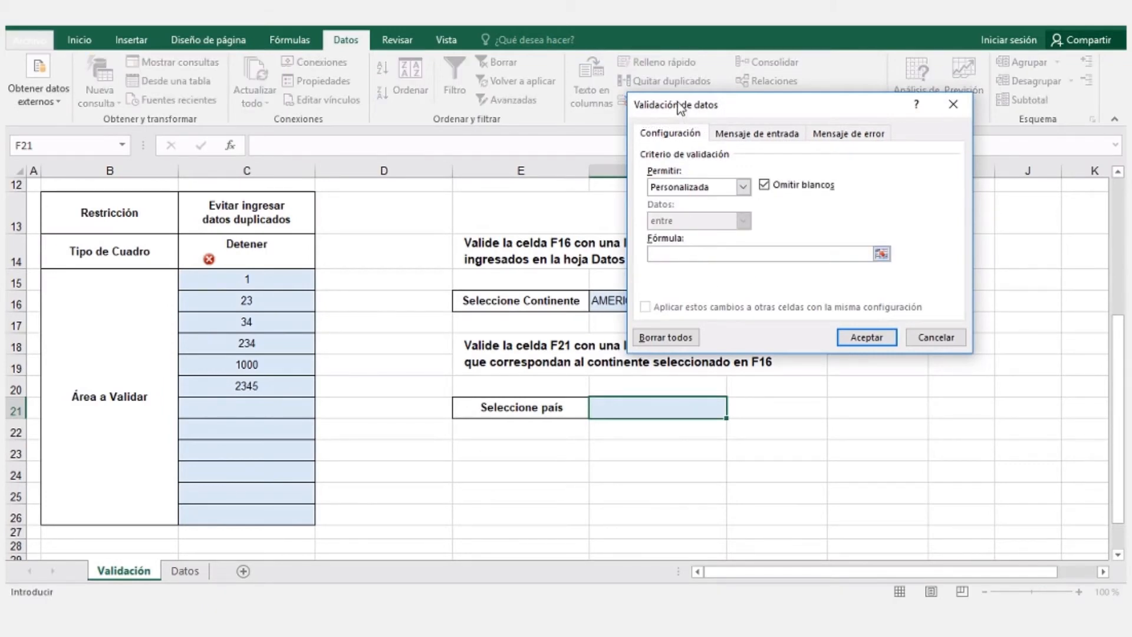
Step: Allow a list in F21 with the source =indirecto($F$16), and apply the validation rule
drag(677, 101, 744, 98)
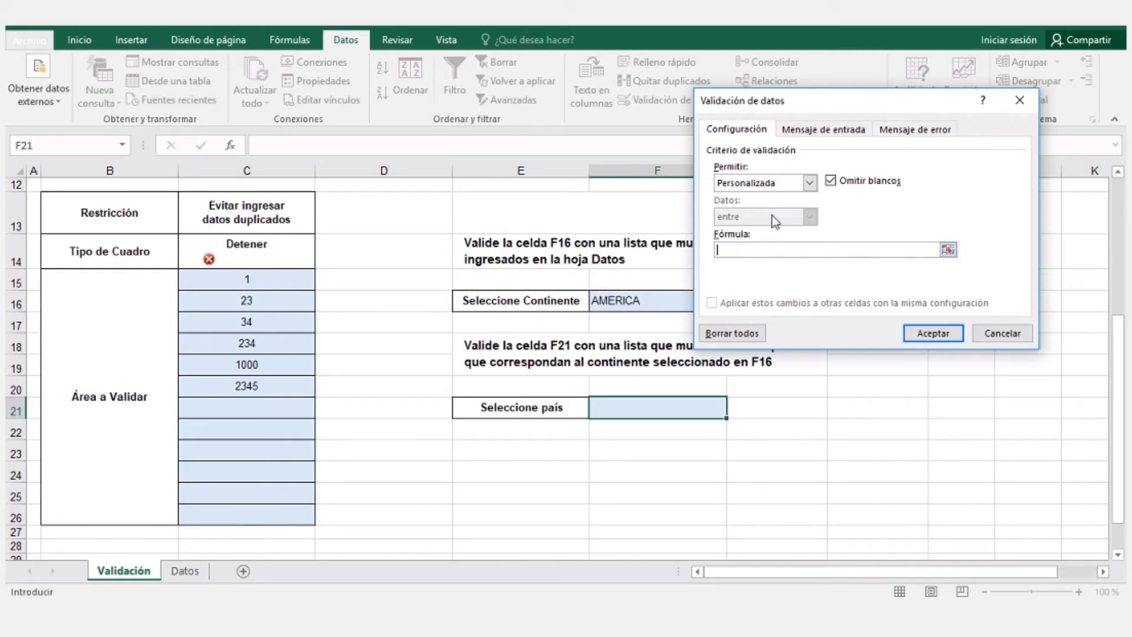
click(810, 182)
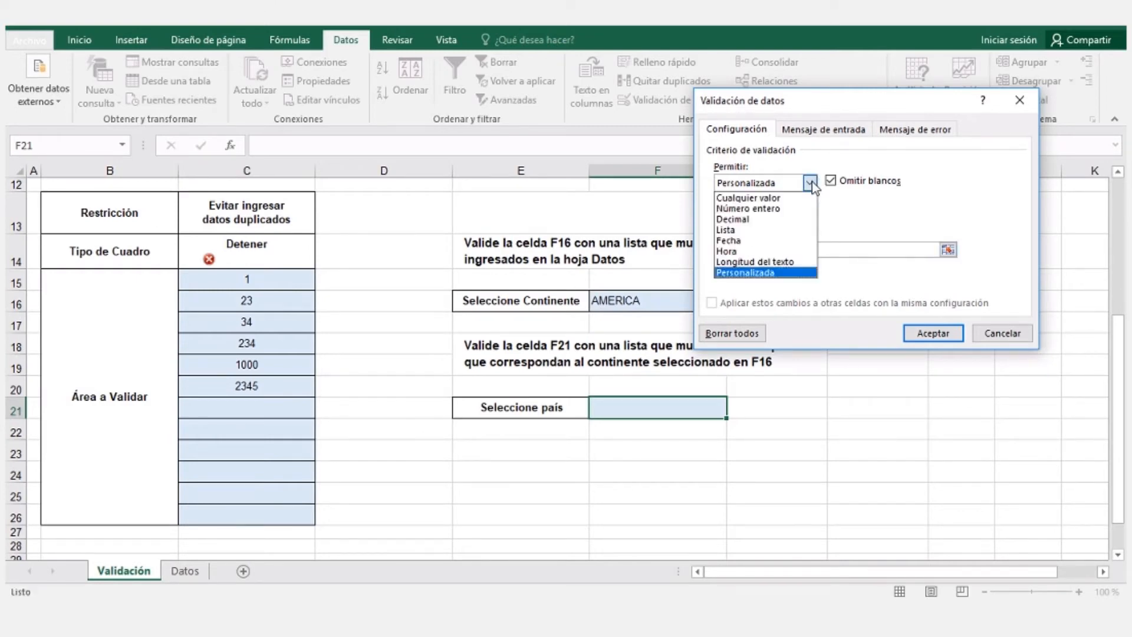
click(740, 230)
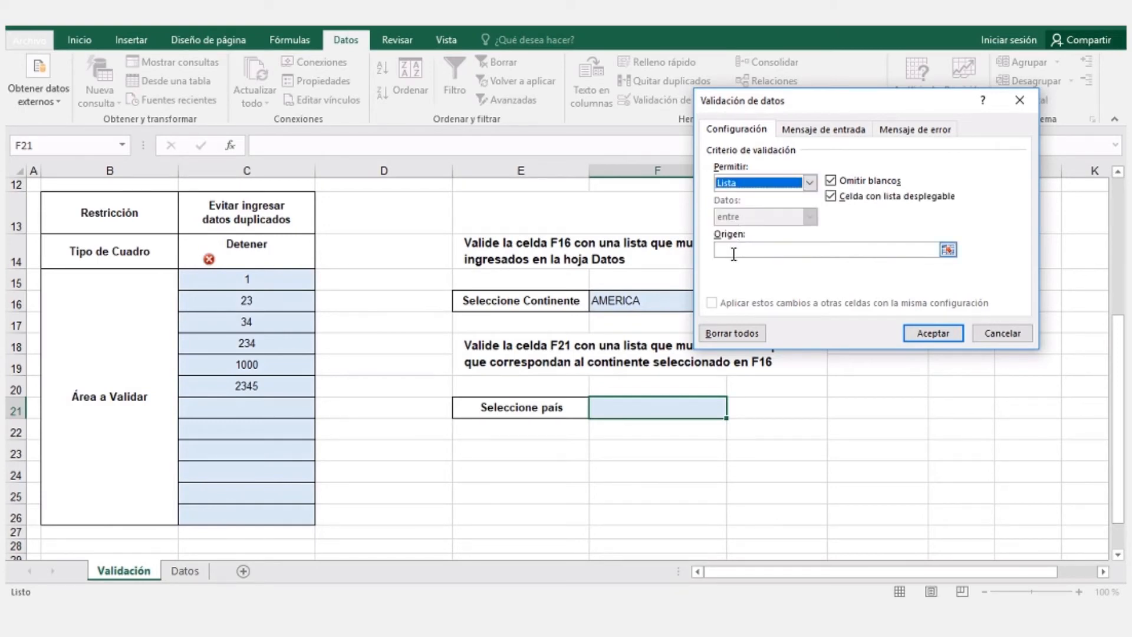
click(733, 249)
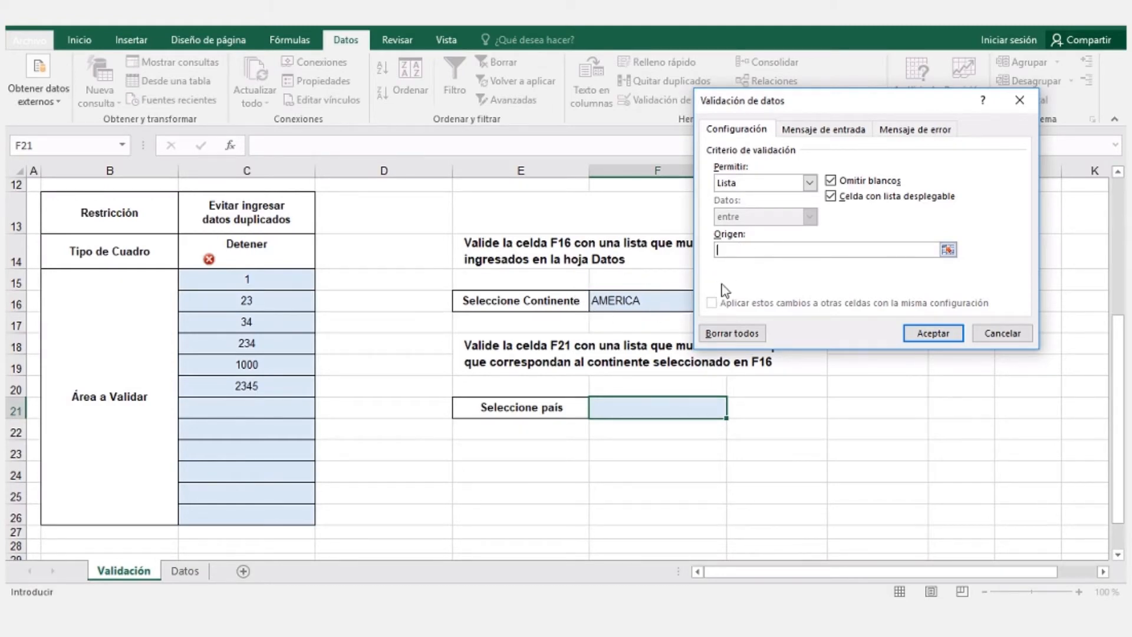
text(=indirecto()
click(628, 300)
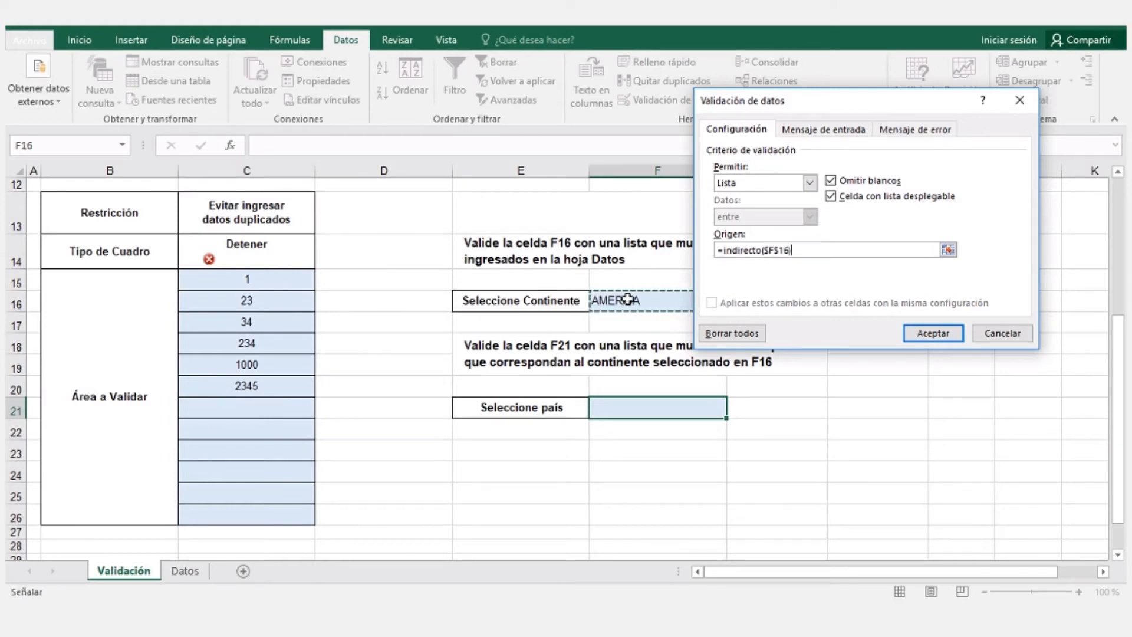
text())
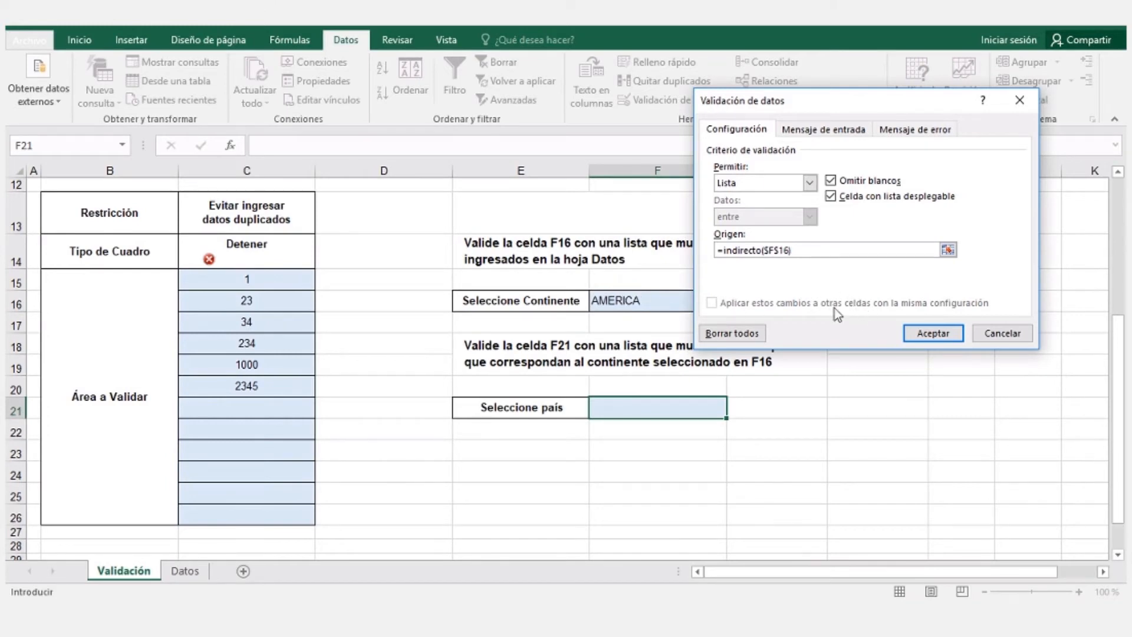
click(931, 336)
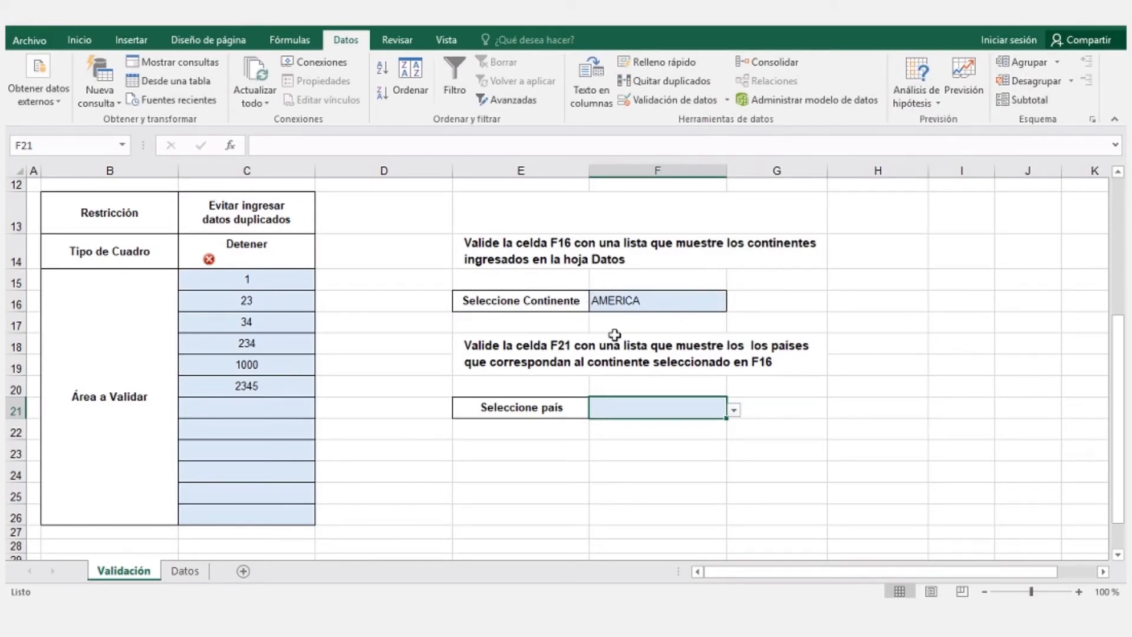
Step: Check the countries offered in F21 for AMERICA, and open the continent list in F16
click(738, 413)
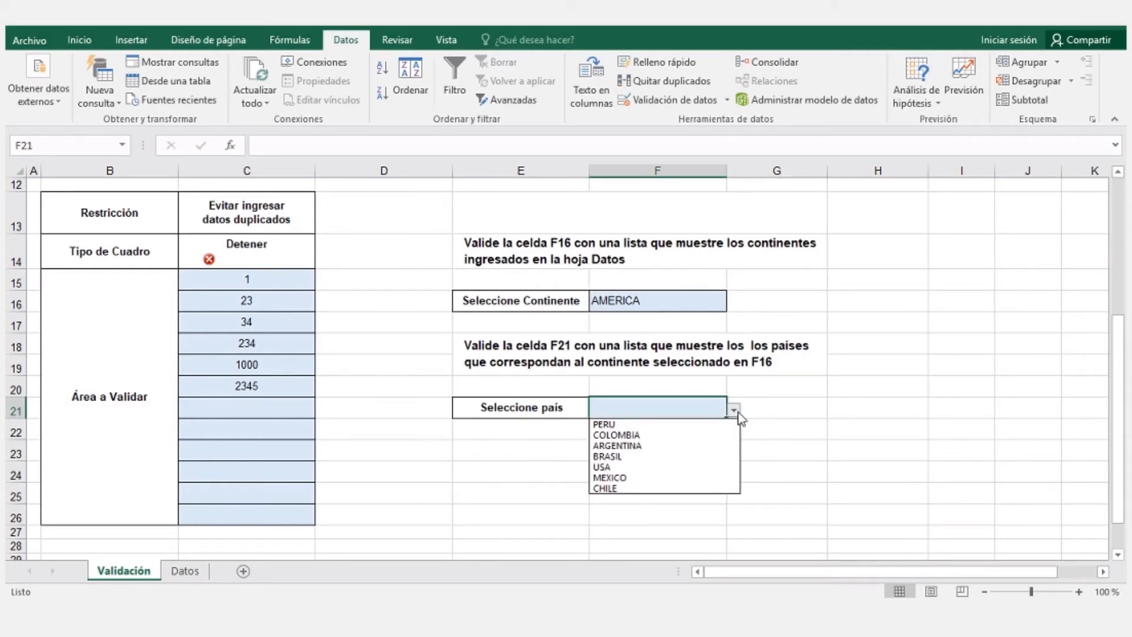
click(688, 298)
click(688, 297)
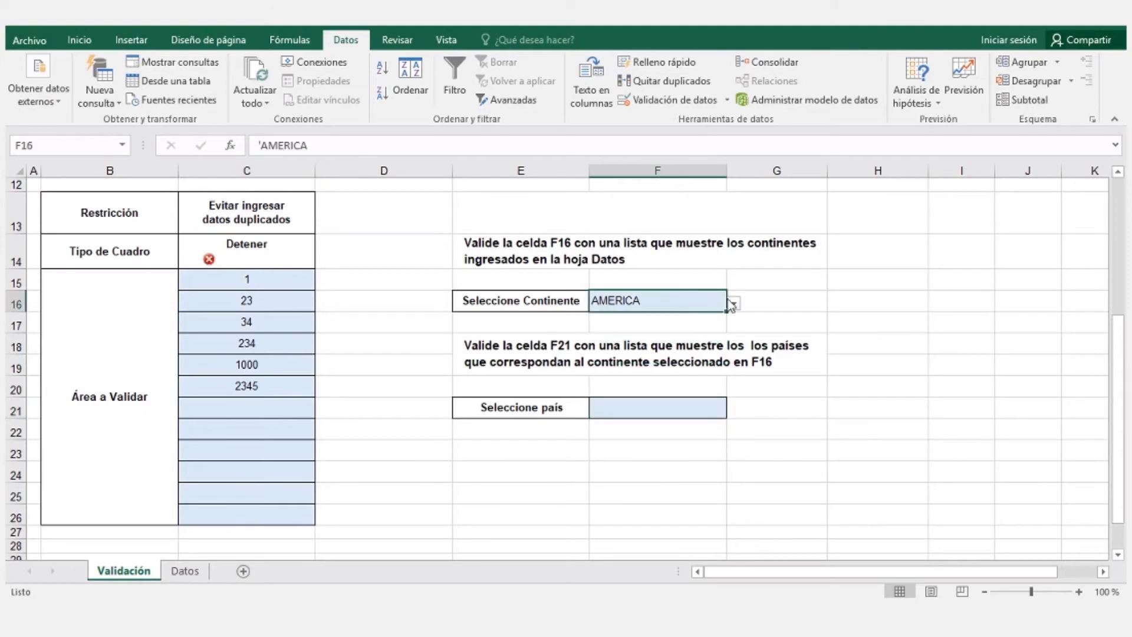
click(735, 302)
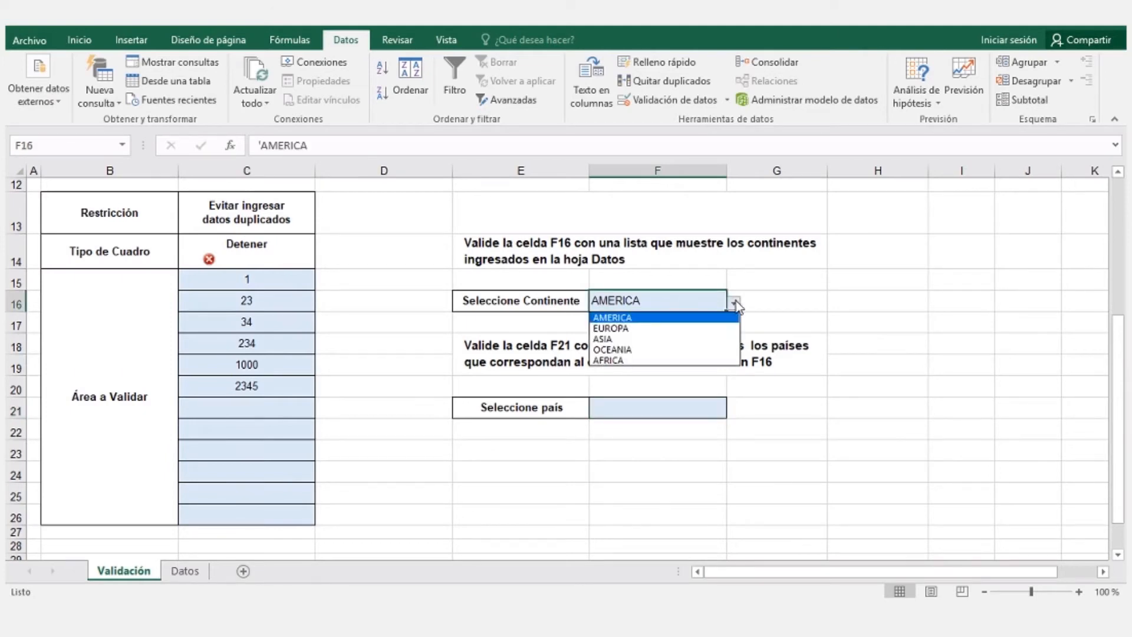
Step: Choose EUROPA as the continent in cell F16 and check the dependent country list in F21
click(702, 330)
click(720, 408)
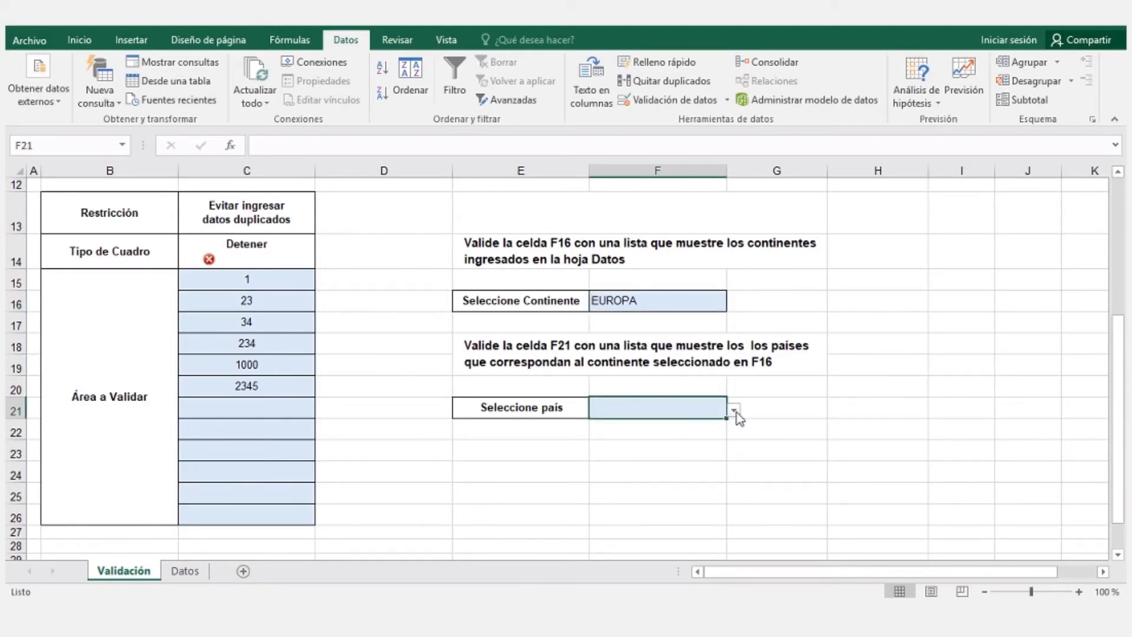
click(736, 412)
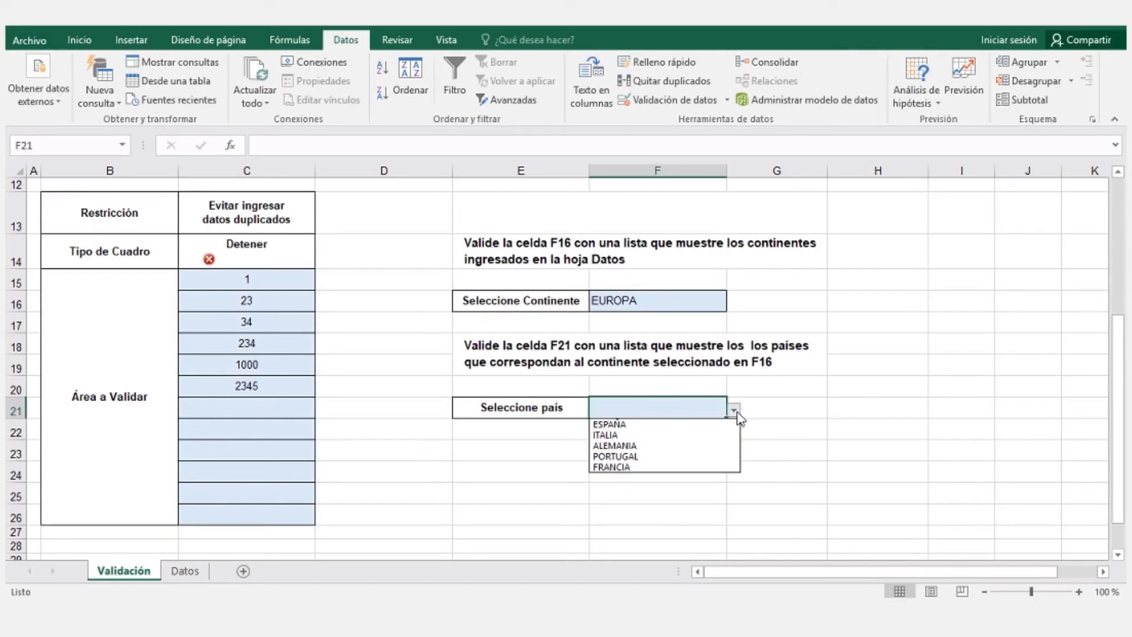
click(736, 413)
Step: Choose ASIA as the continent in cell F16 and check the dependent country list in F21
click(706, 303)
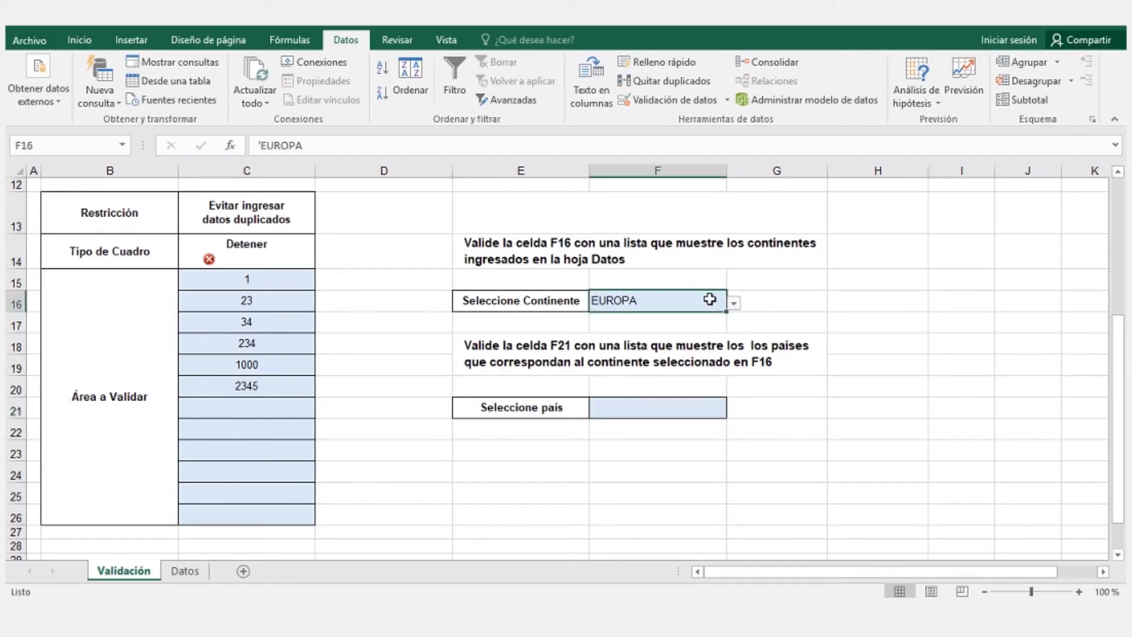
click(734, 303)
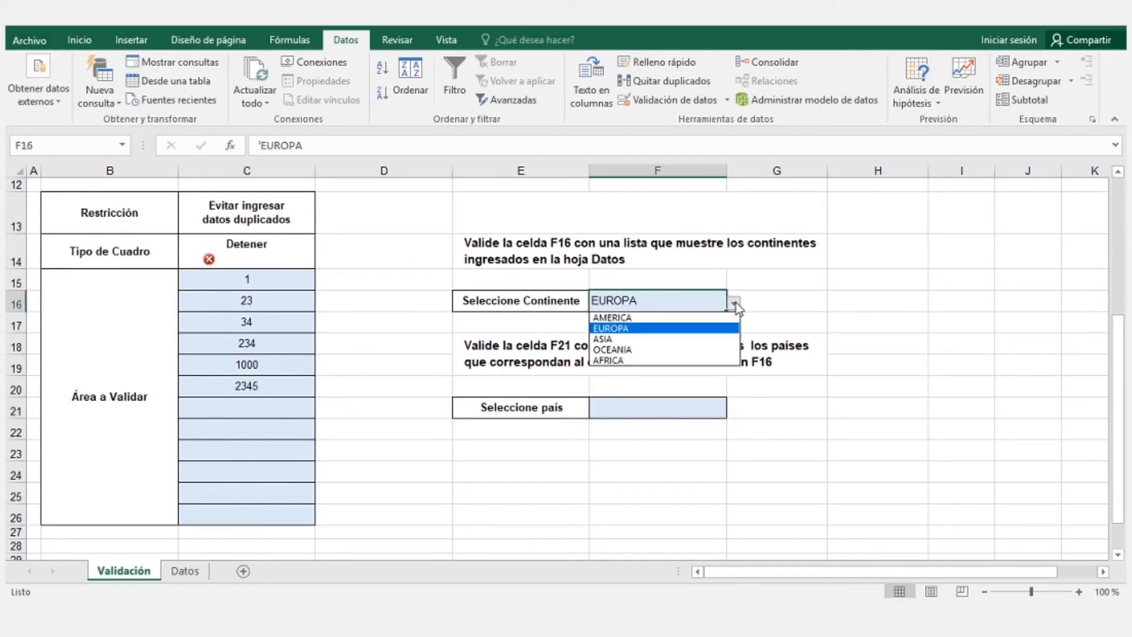
click(703, 339)
click(713, 409)
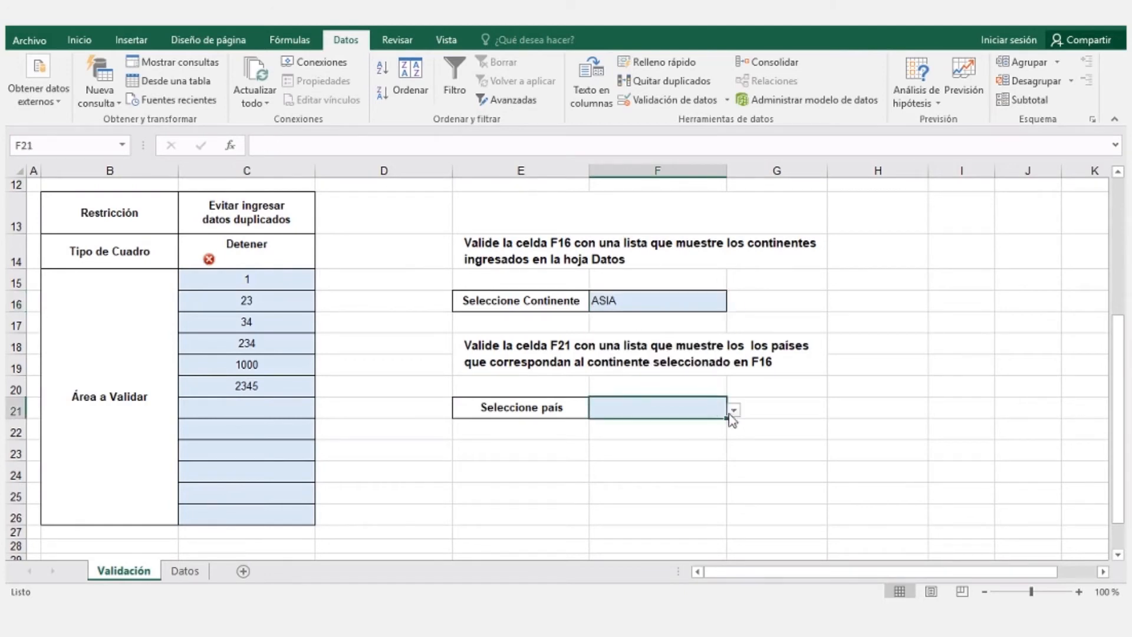
click(735, 411)
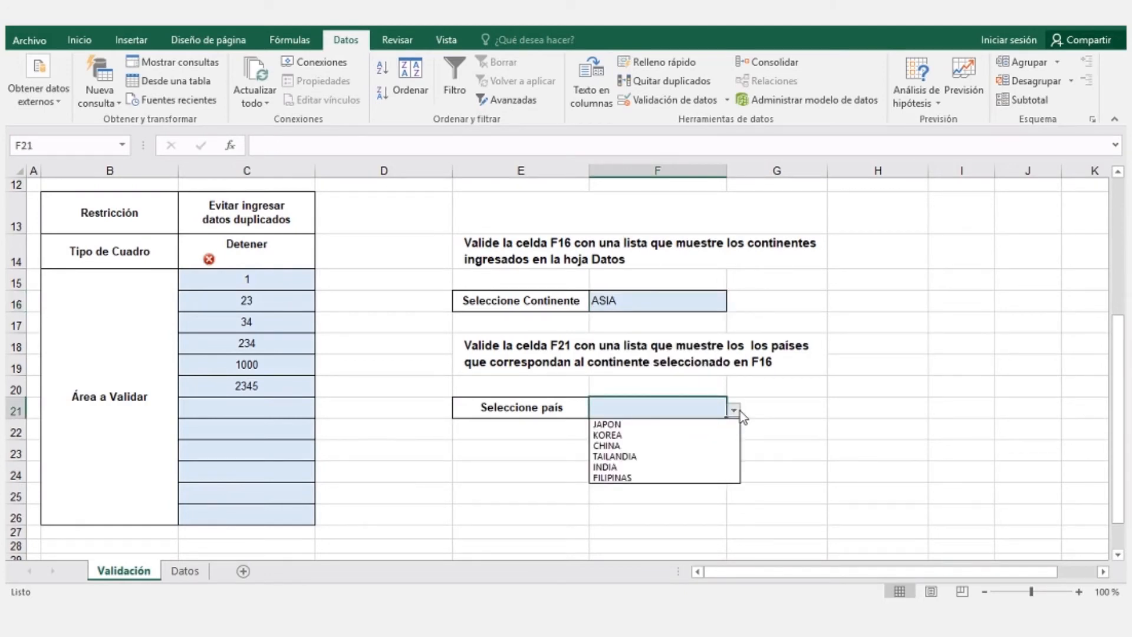
click(741, 412)
Step: Choose OCEANIA as the continent in cell F16 and check the dependent country list in F21
click(710, 302)
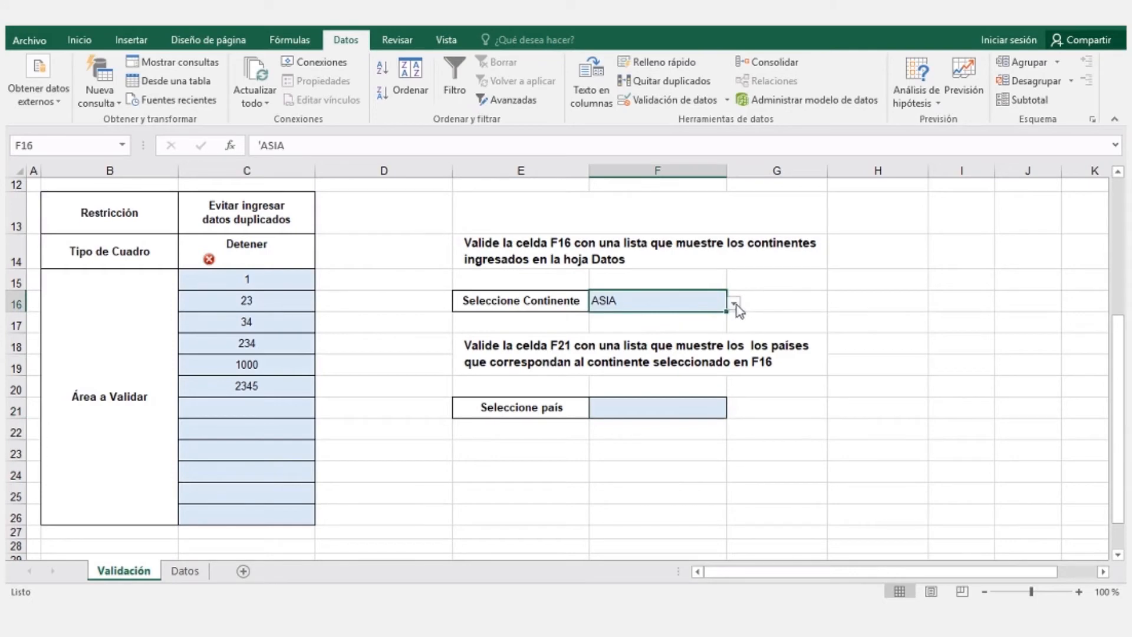
click(736, 305)
click(699, 349)
click(719, 405)
click(734, 413)
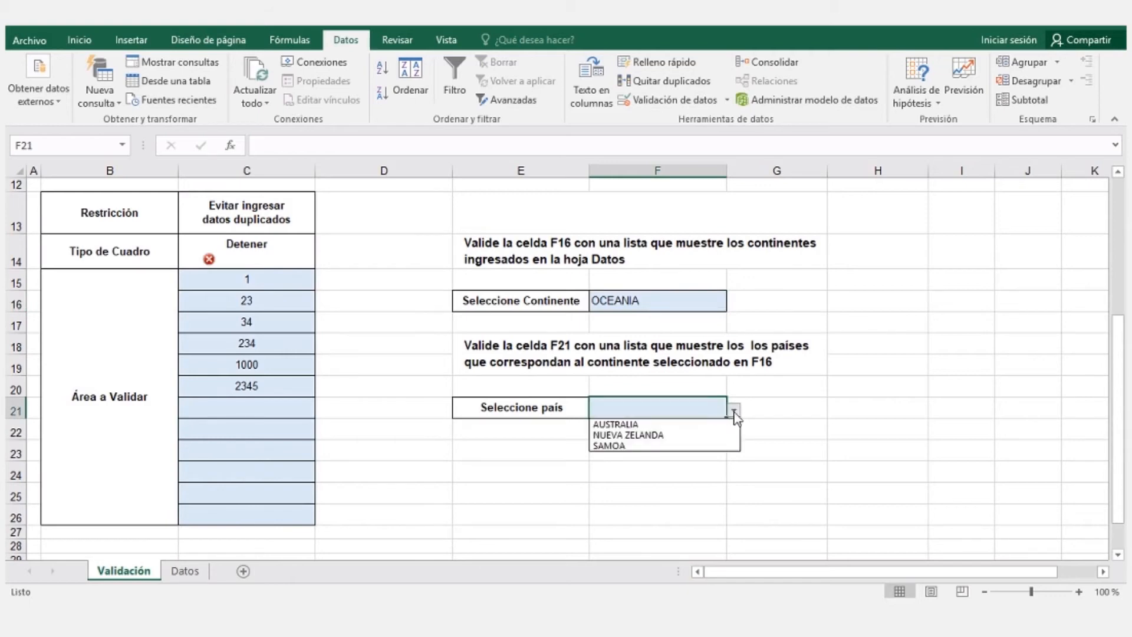
Step: Choose AFRICA as the continent in cell F16 and check the dependent country list in F21
click(735, 413)
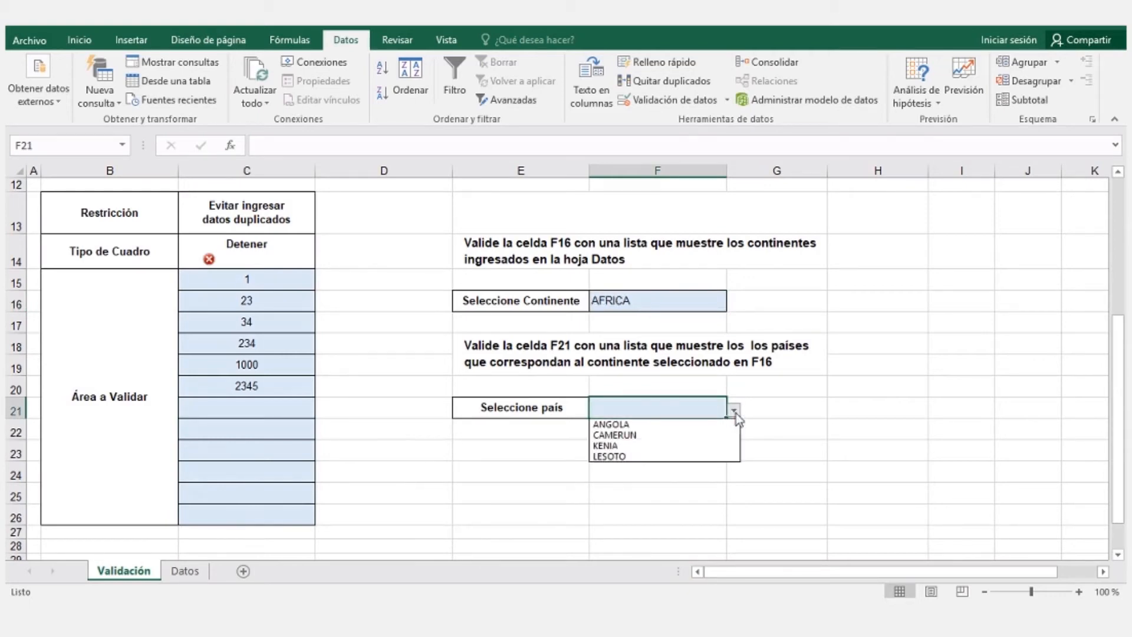
click(734, 413)
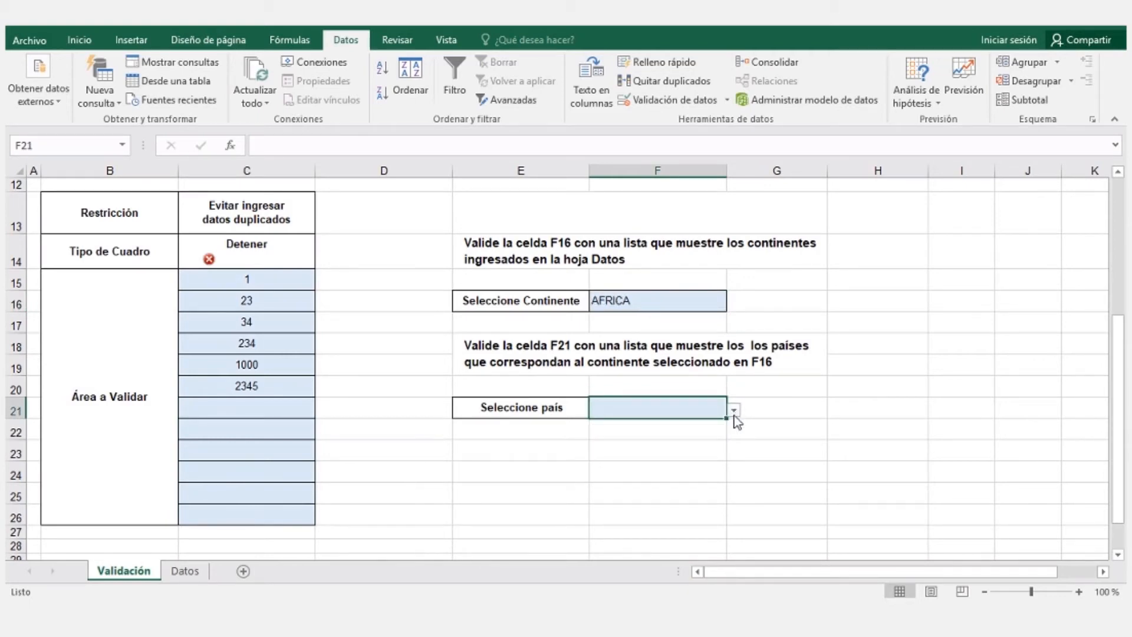
scroll(731, 413, up, 4)
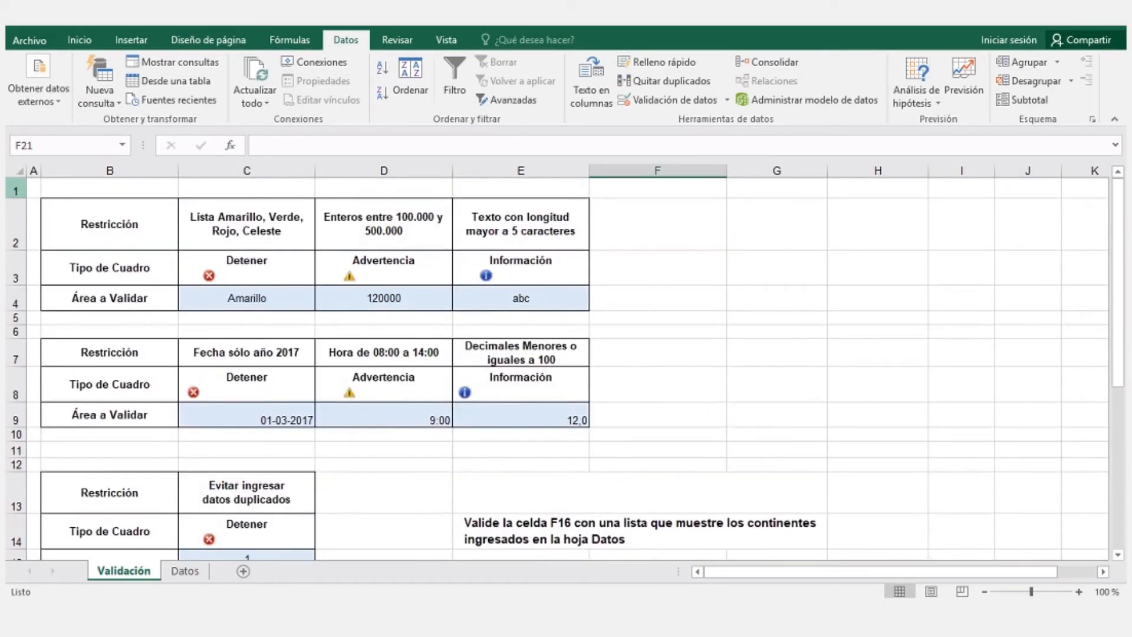
click(706, 223)
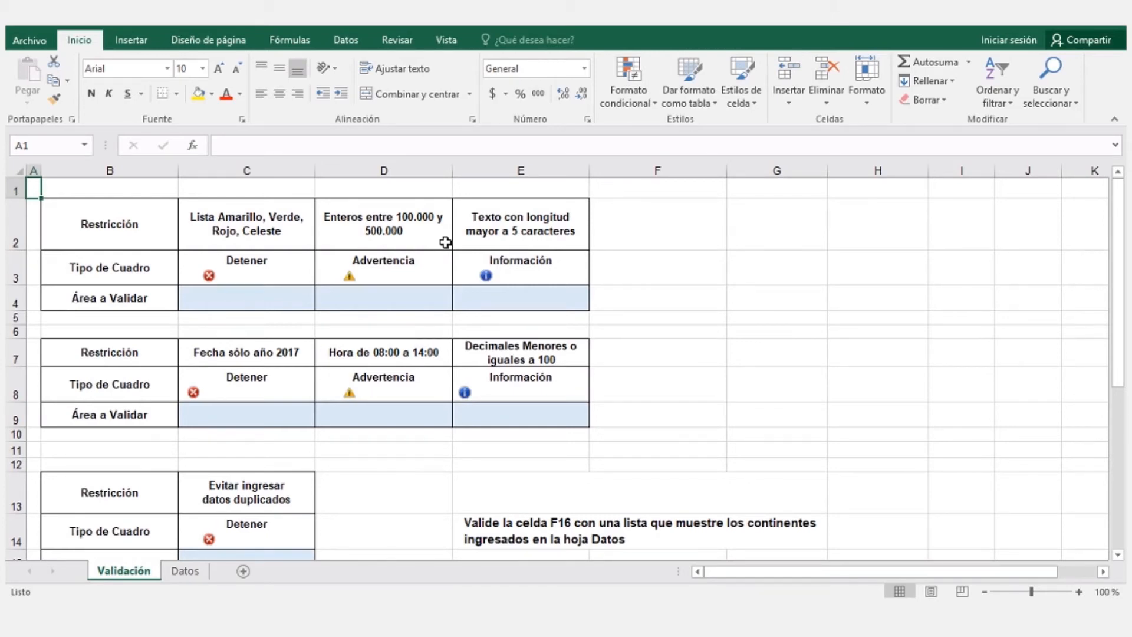
Step: Open the data validation settings for cell C4 and place the dialog clear of that cell
click(340, 43)
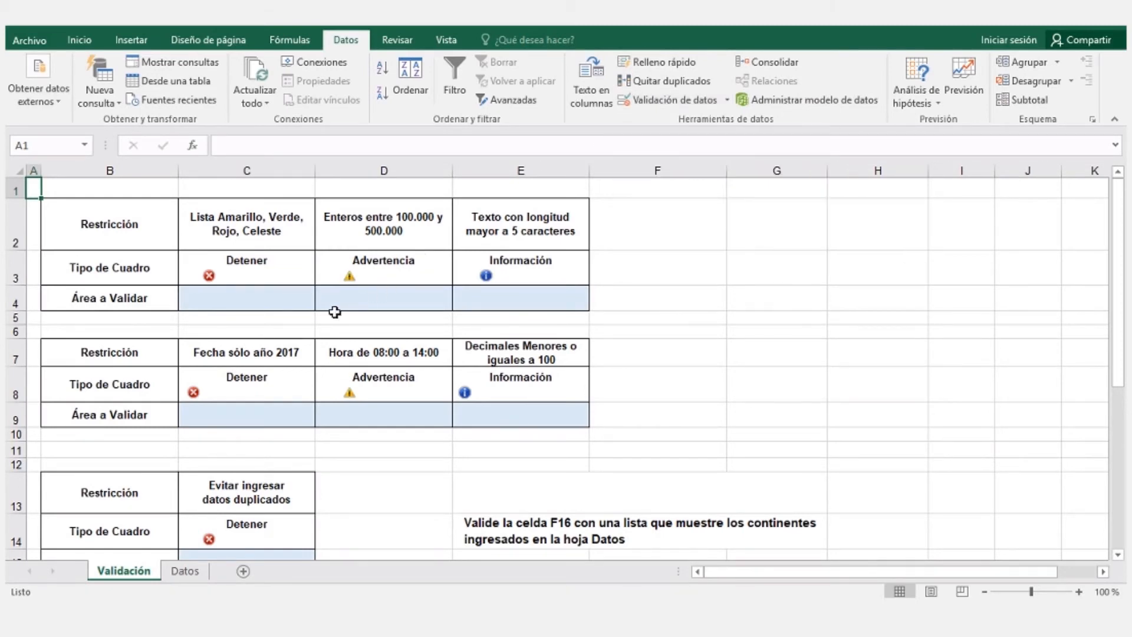
click(249, 297)
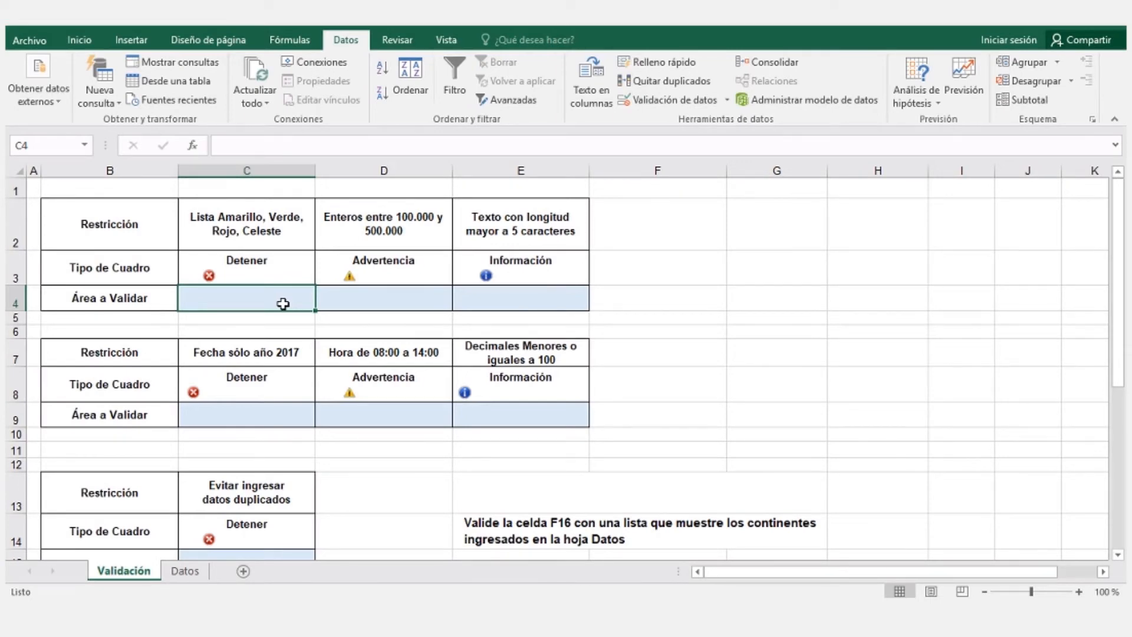
click(661, 101)
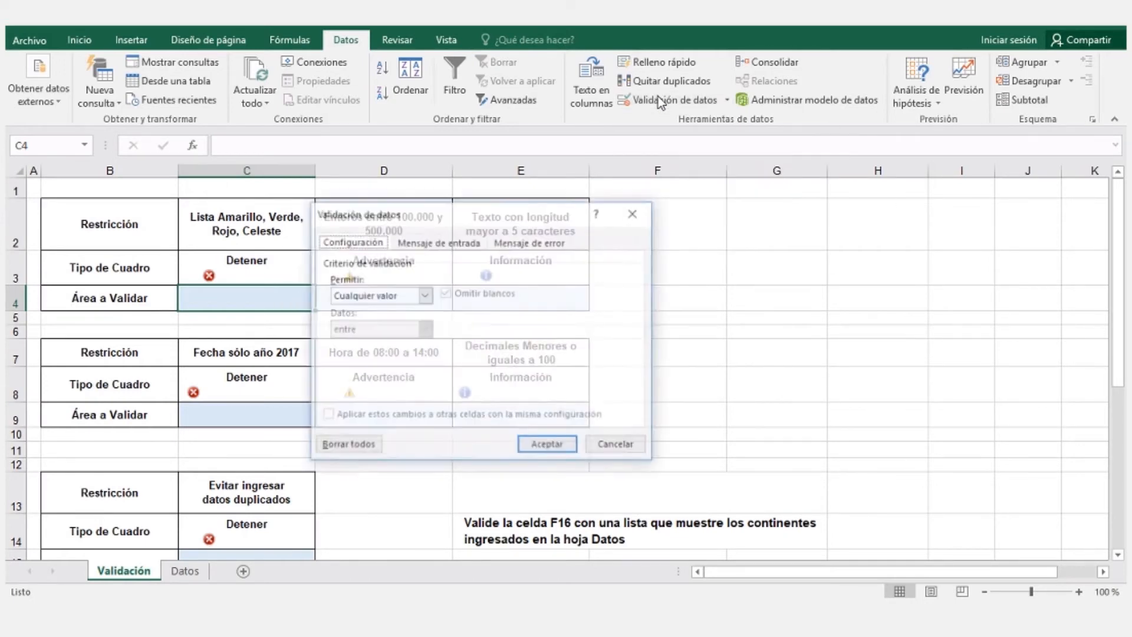
drag(490, 215, 562, 126)
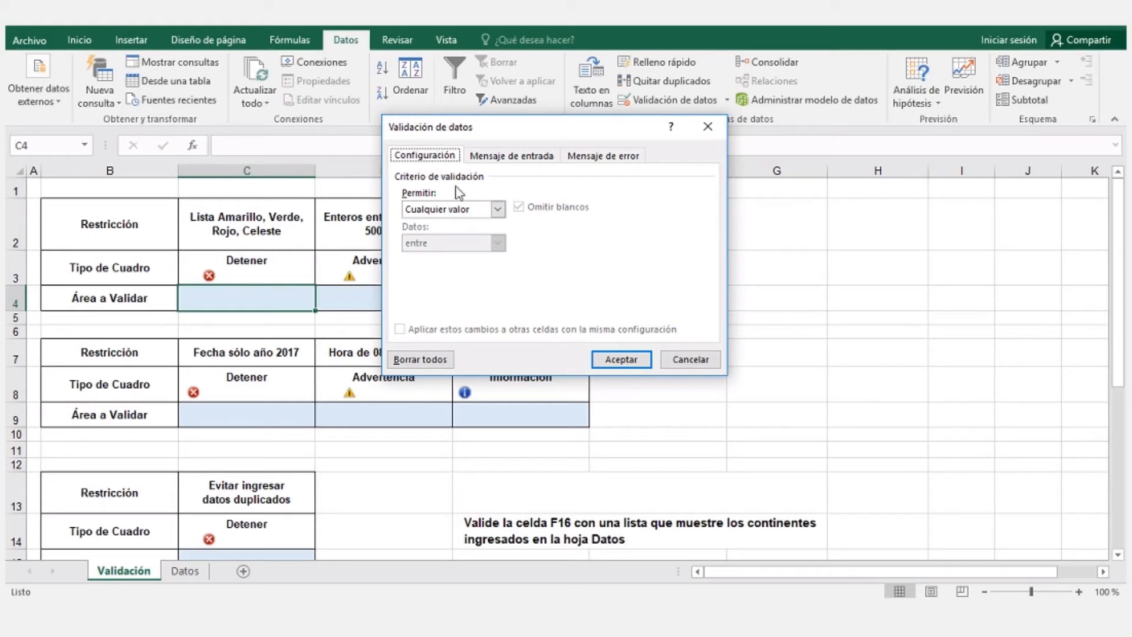
Step: Review the available validation criteria, the input message settings and the error alert styles for cell C4
click(501, 213)
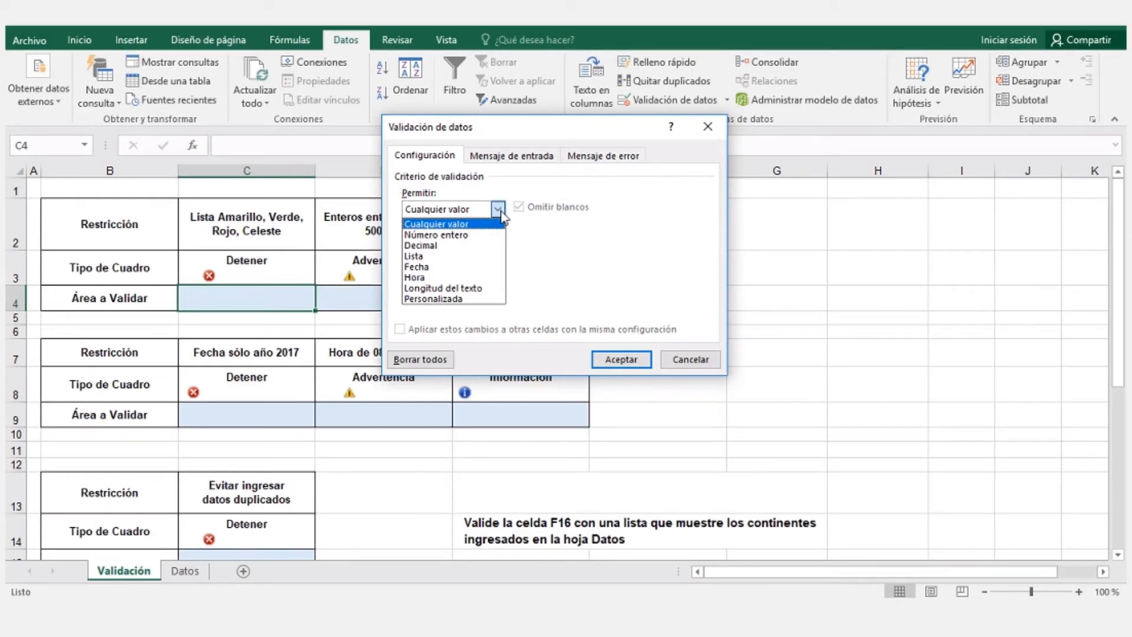
click(450, 158)
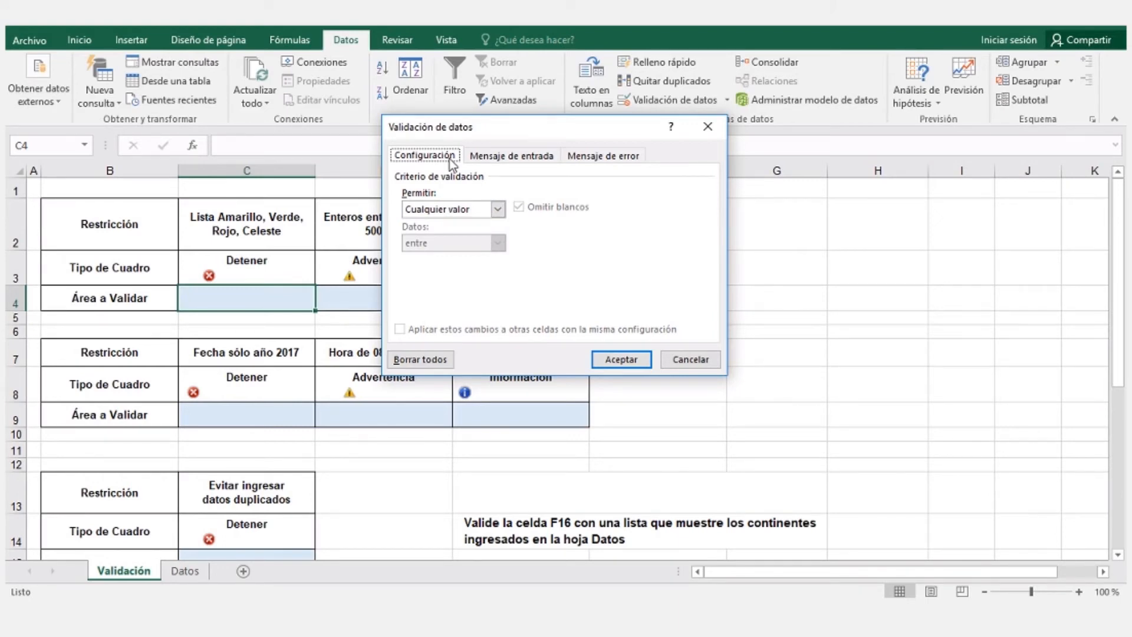
click(514, 156)
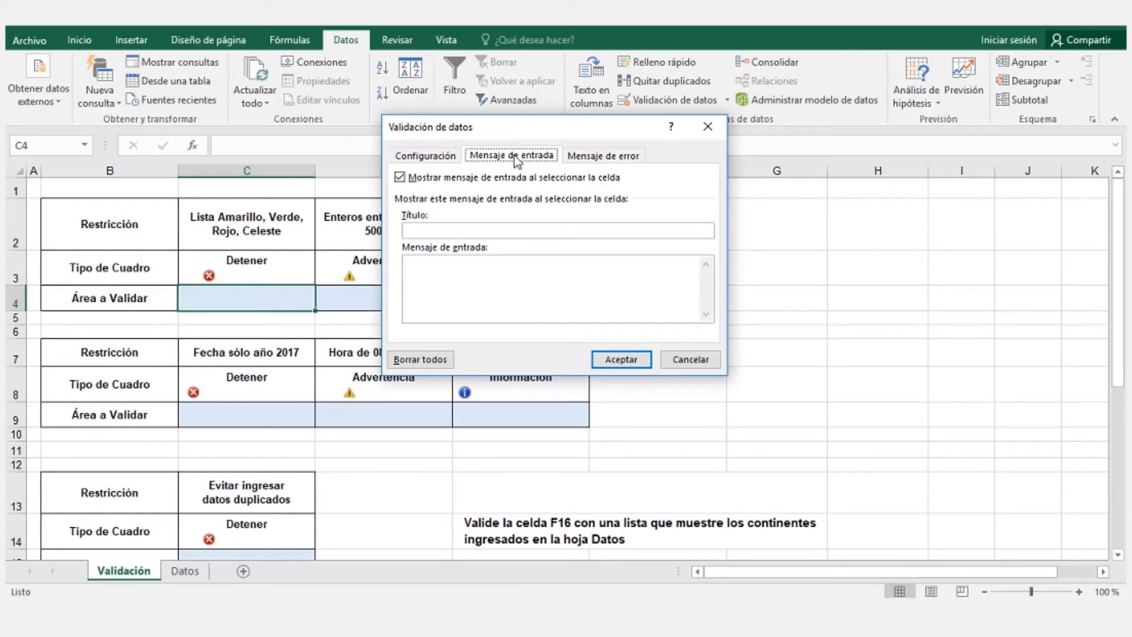
click(597, 157)
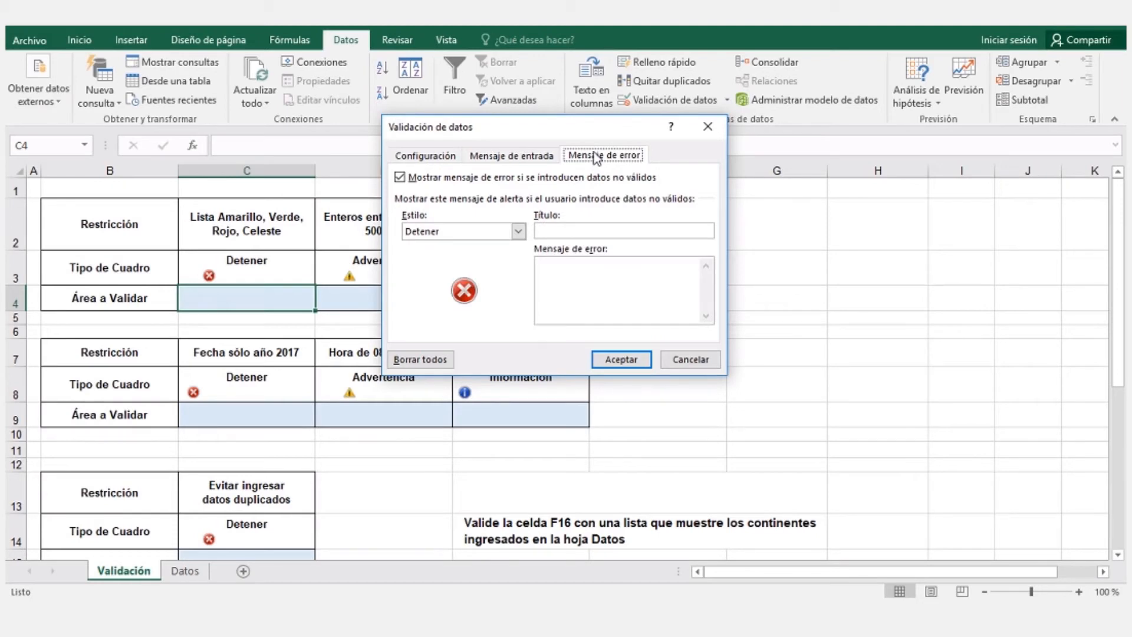
click(518, 231)
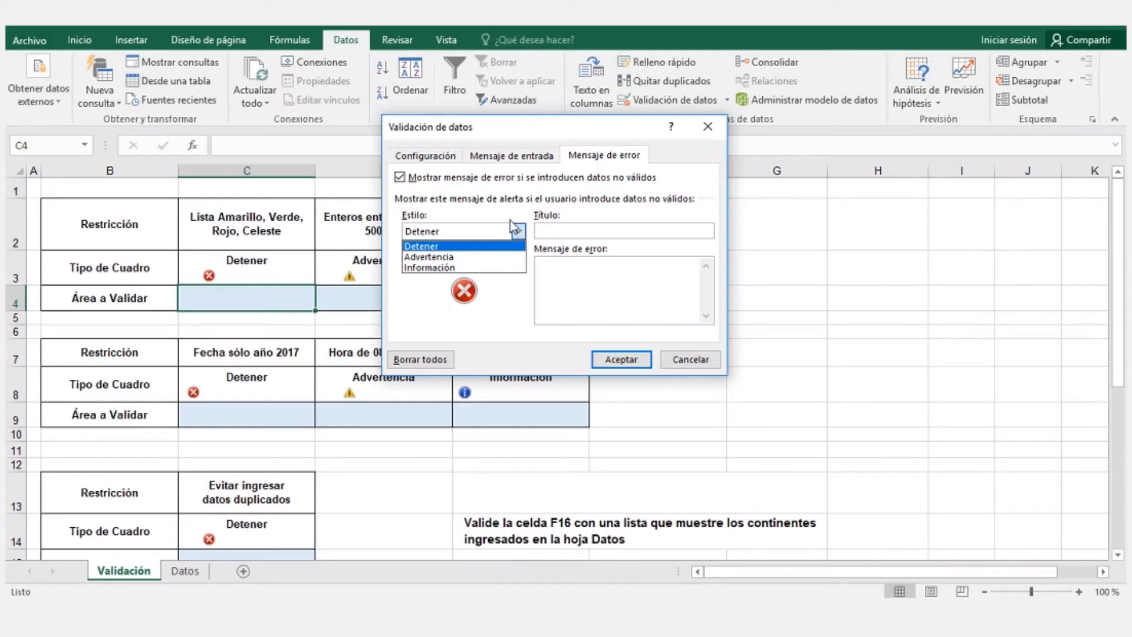
Step: Restrict cell C4 to a drop-down list with the source Amarillo;Verde;Rojo;Celeste
click(434, 158)
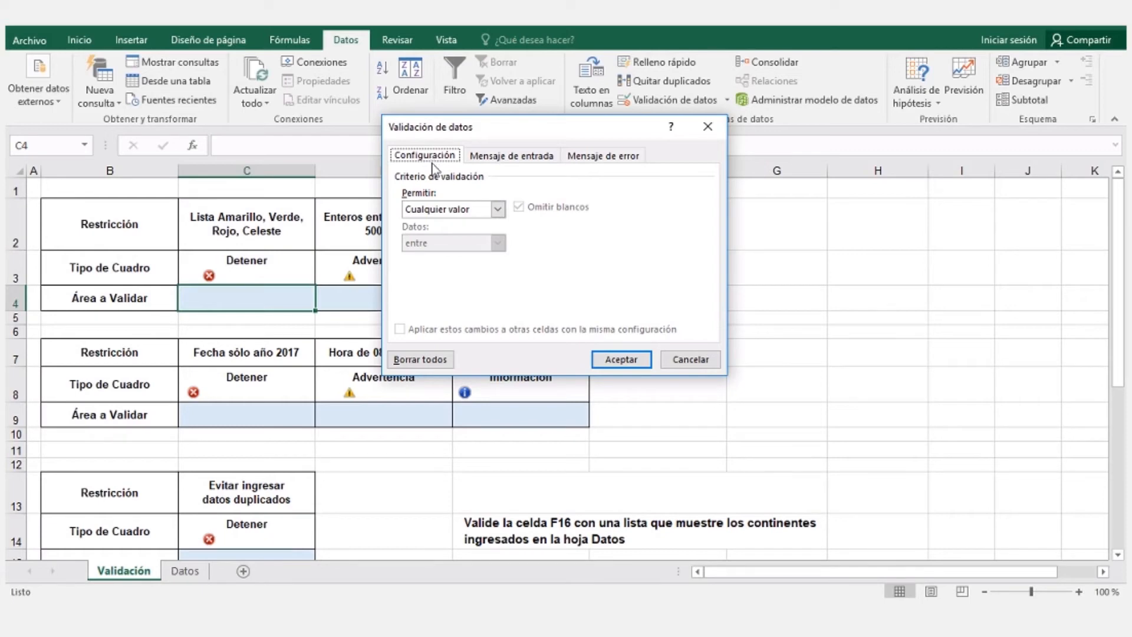
click(498, 209)
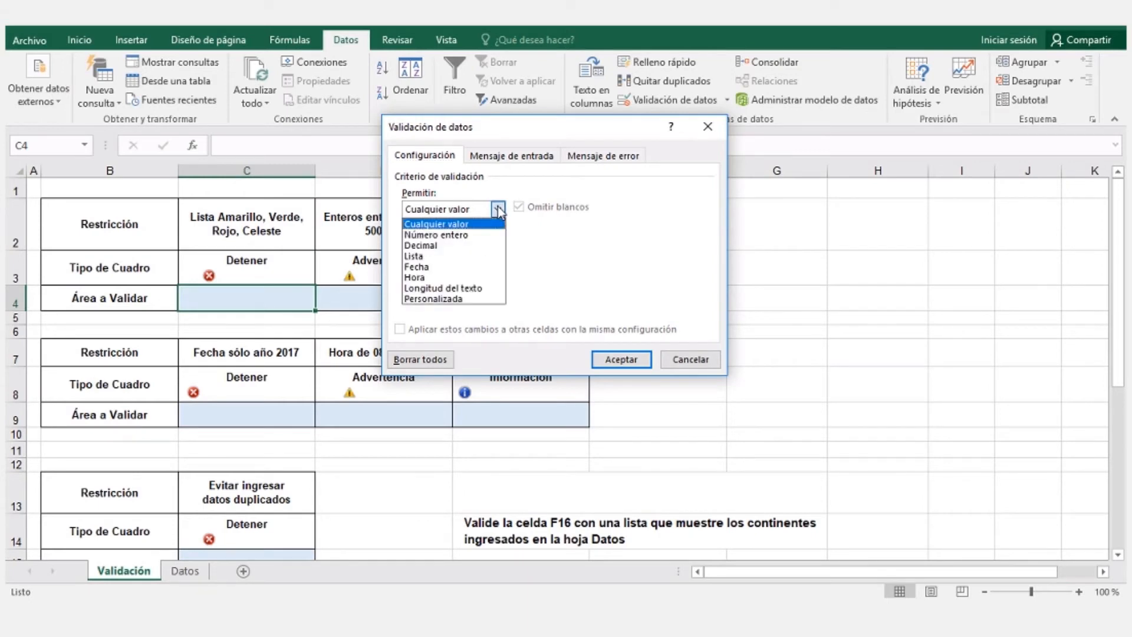
click(434, 256)
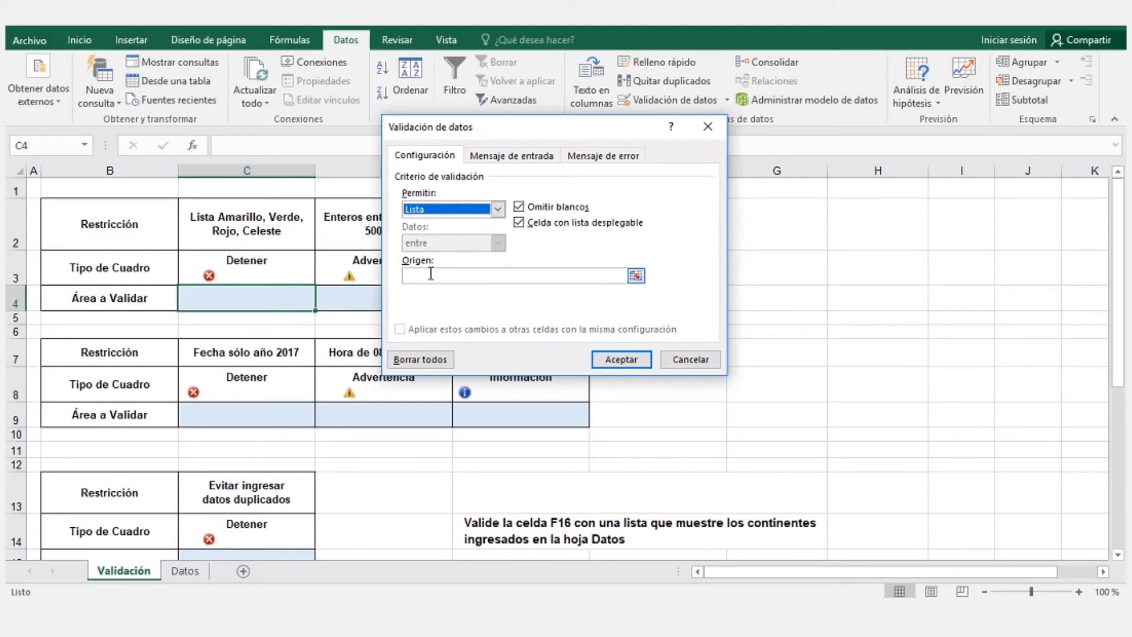
click(430, 274)
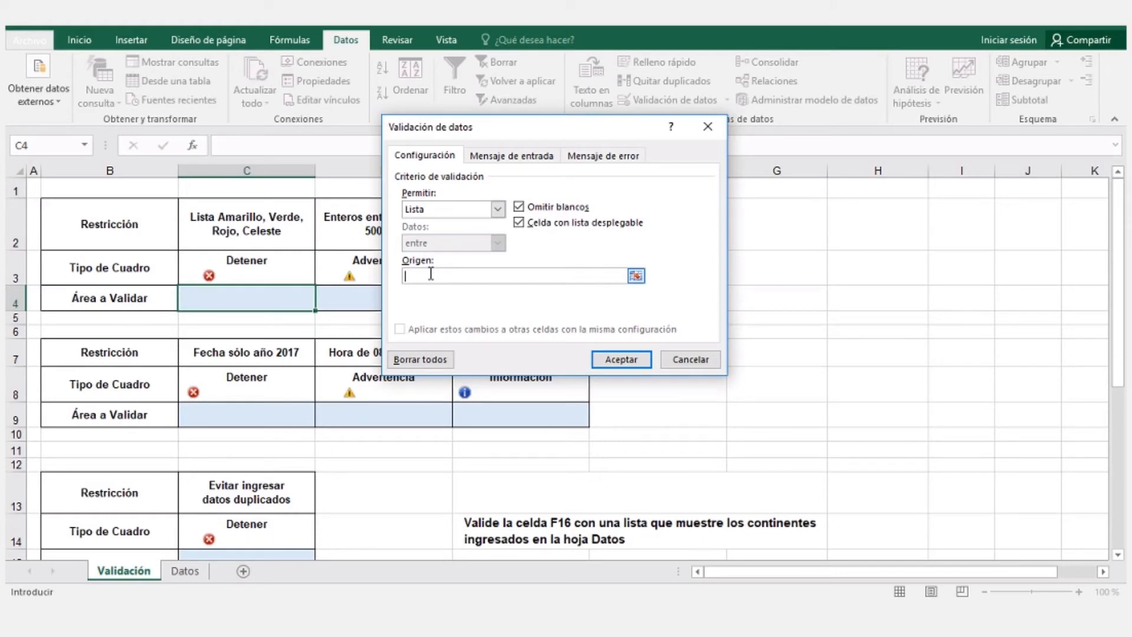
text(Amarillo;Verde;Rojo;)
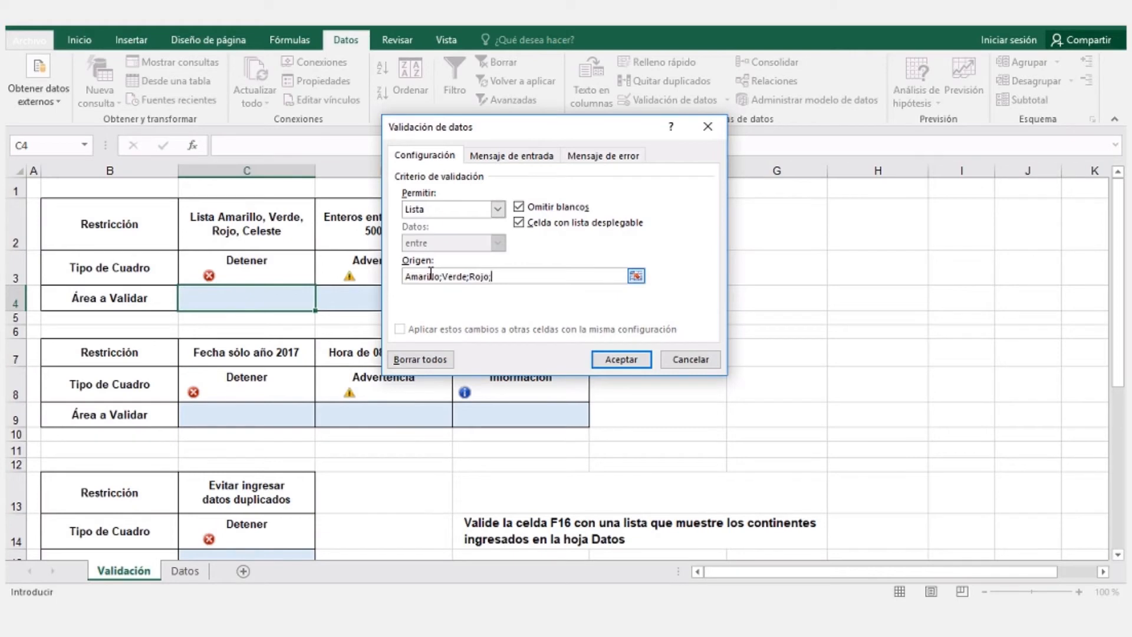
text(Celeste)
Step: Give C4 an input message titled "Ingreso de datos" with the text "Seleccione o ingrese valores sólo de la lista"
click(521, 156)
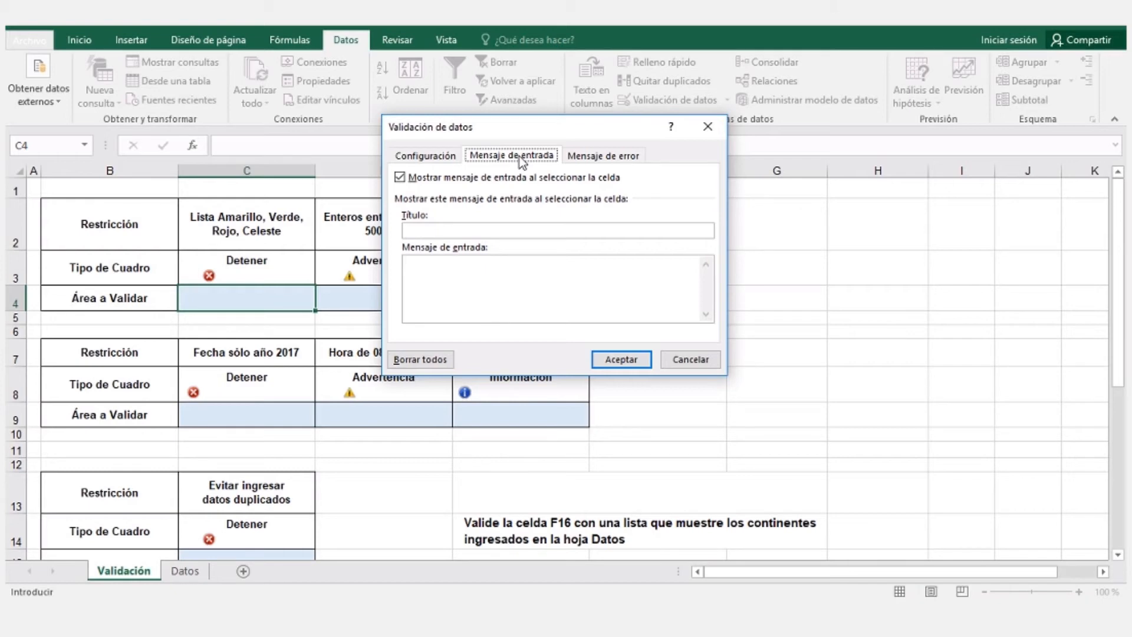
click(431, 230)
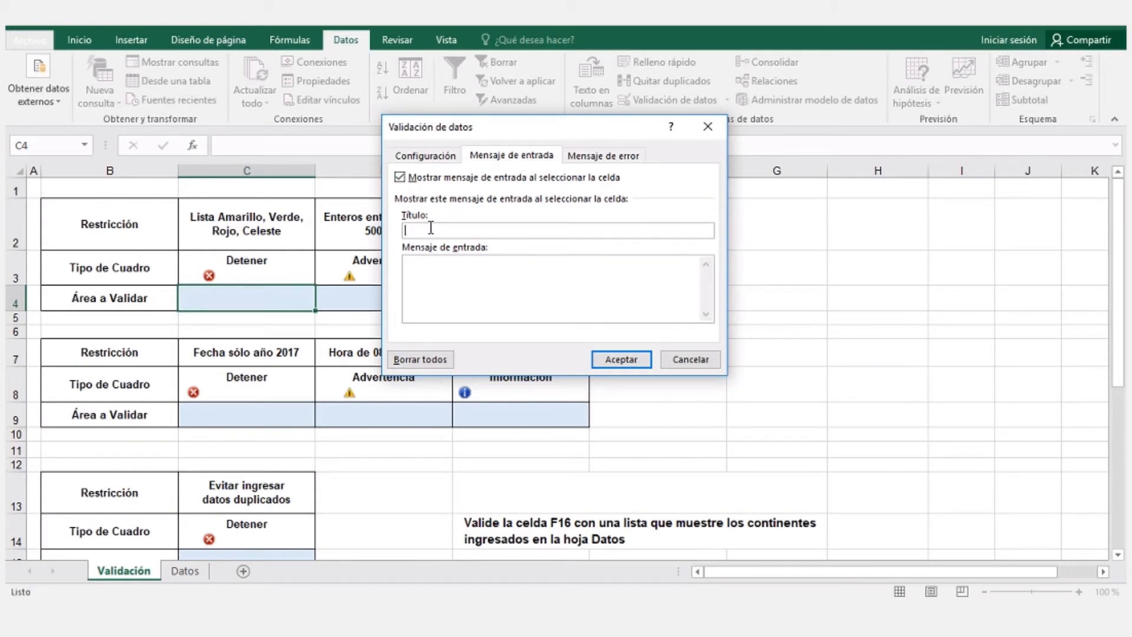
text(Ingreso de datos)
click(466, 275)
text(Seleccione o ingrese valores )
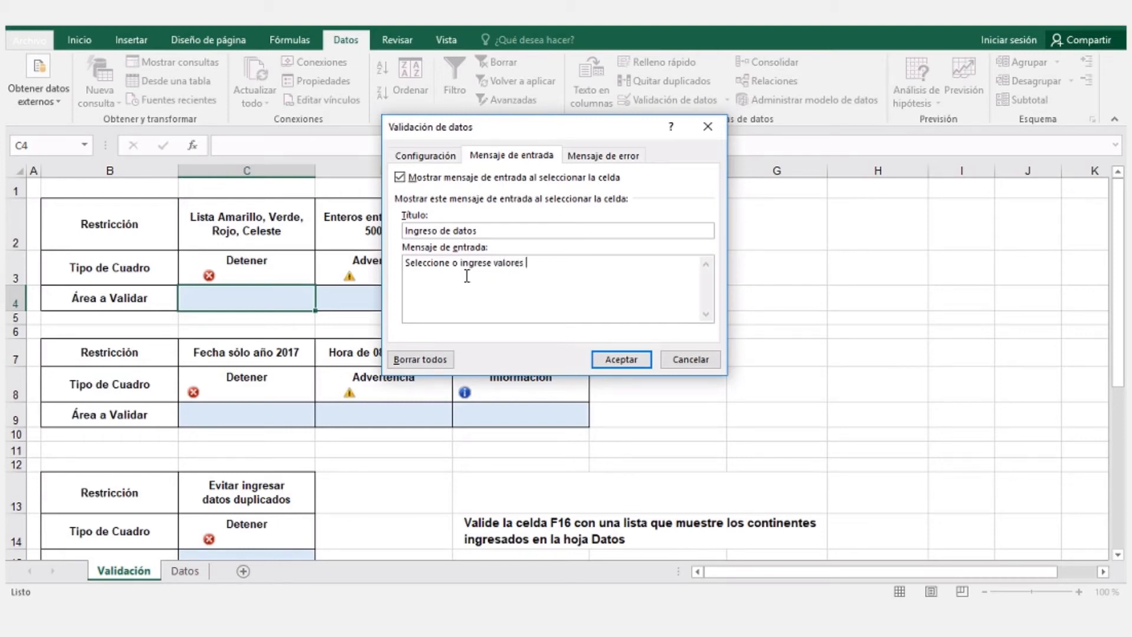
text(sólo de la lista)
Step: Give C4 a Detener error alert titled "Dato Incorrecto" reading "Debe seleccionar o ingresar sólo valores de la lista" and apply the validation
click(589, 156)
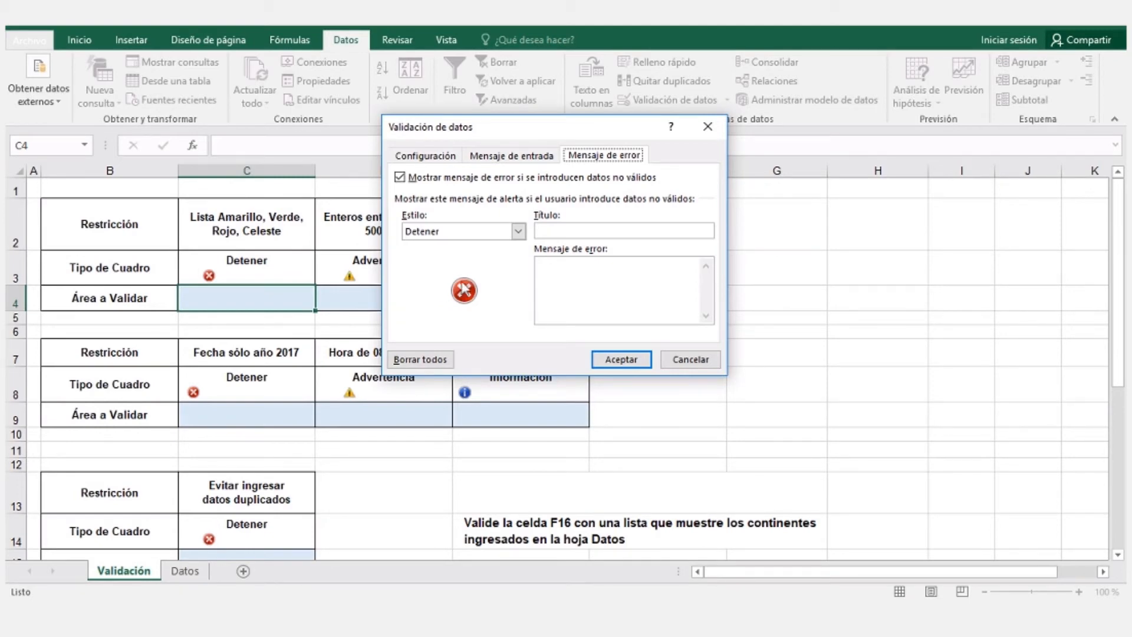
click(552, 231)
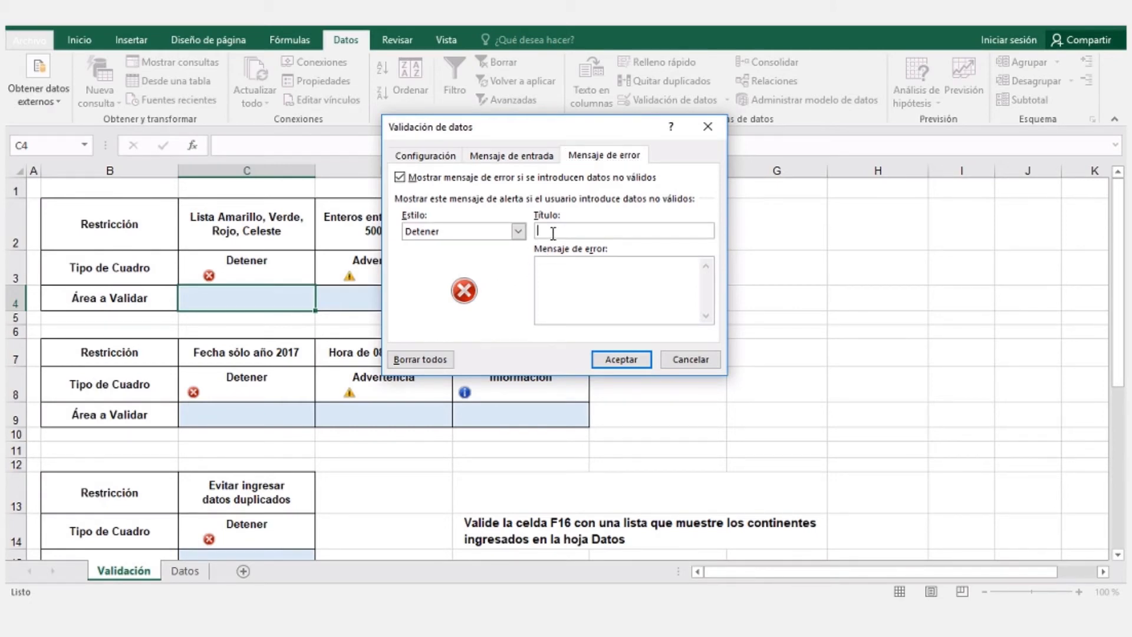
text(Dato Incorrecto)
click(559, 269)
text(Deber)
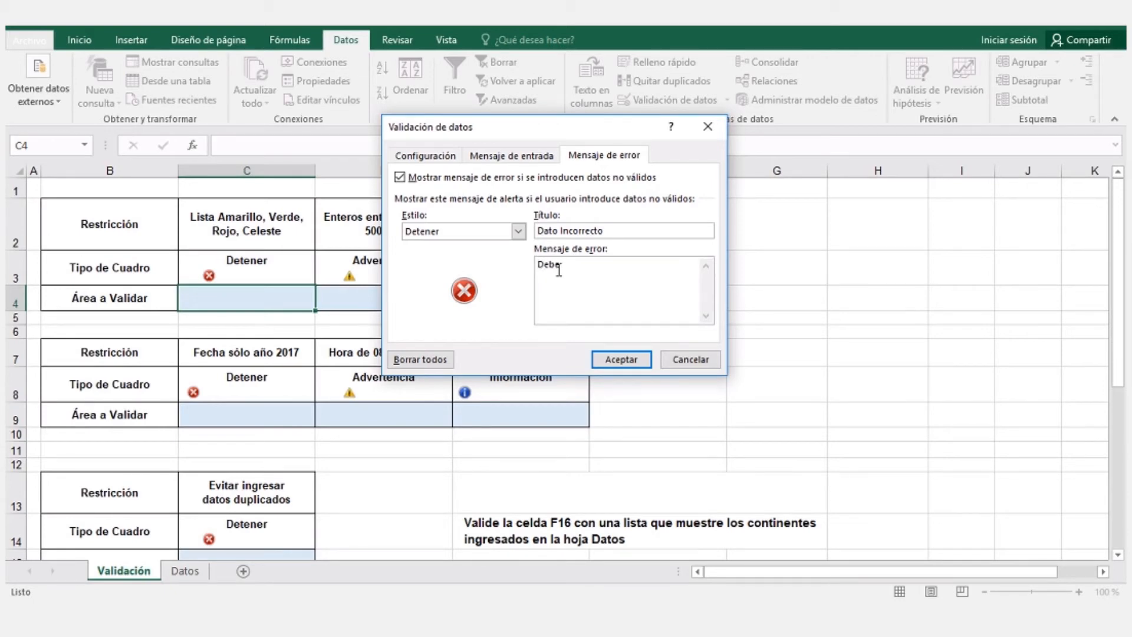
text(seleccionar o ingresar sólo)
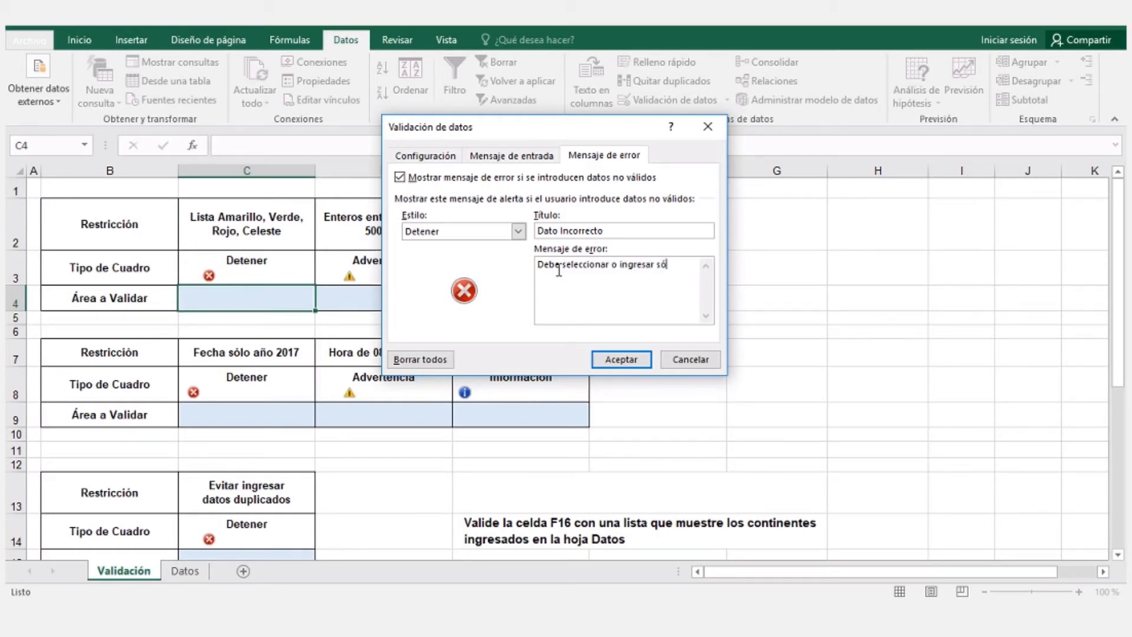
text( valores de la lista)
click(619, 359)
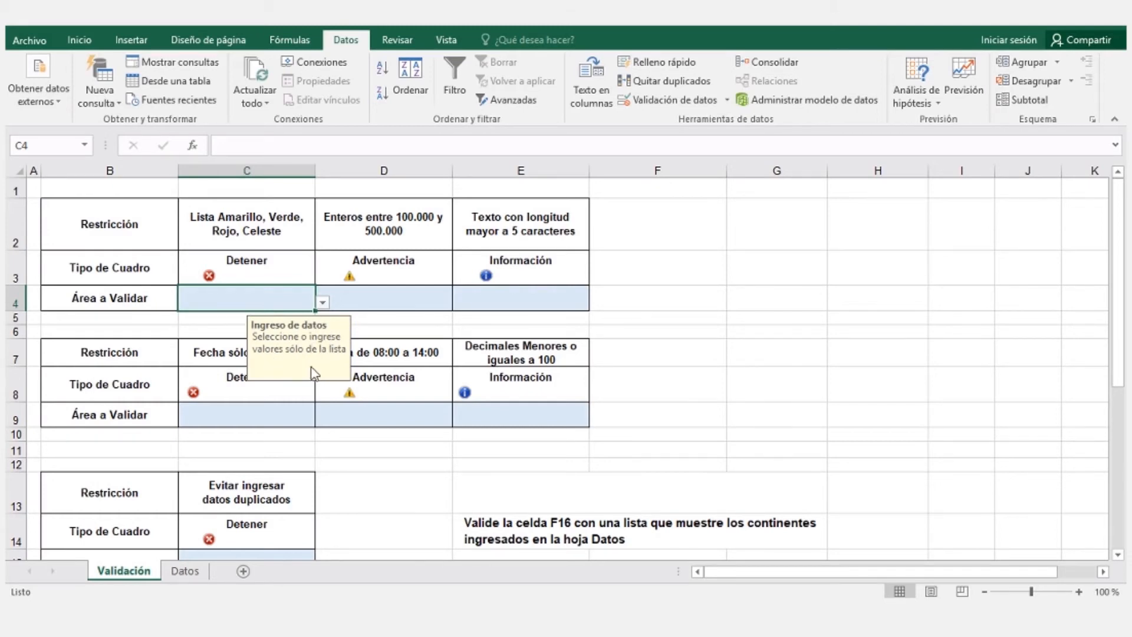
Step: Choose Amarillo from C4's drop-down list and test the validation by trying to enter verde in the cell
click(322, 303)
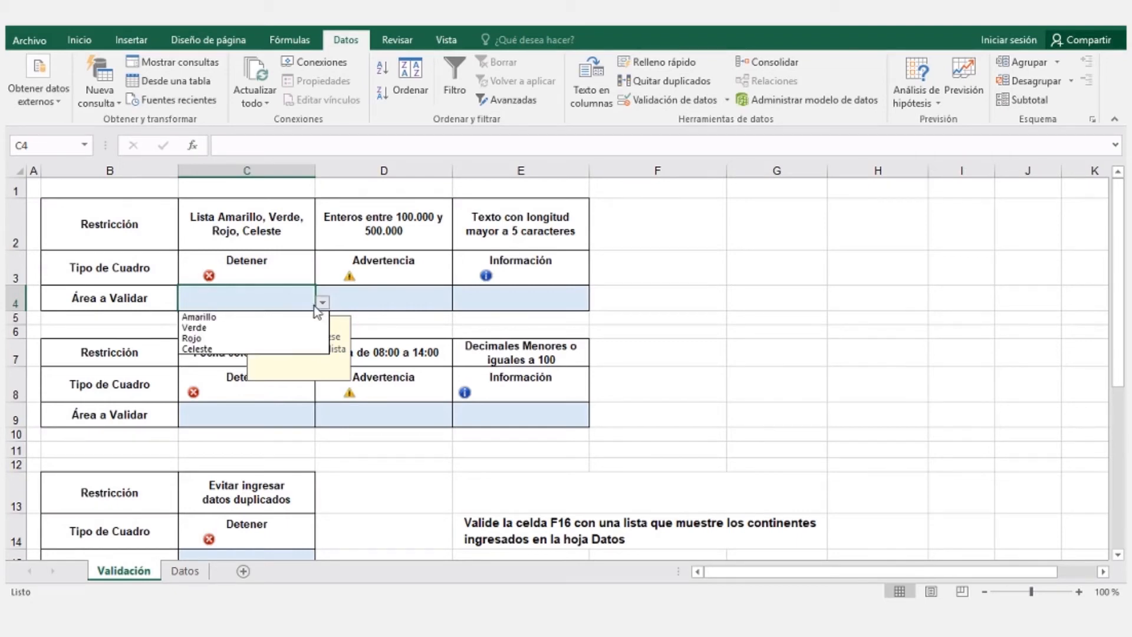
click(215, 317)
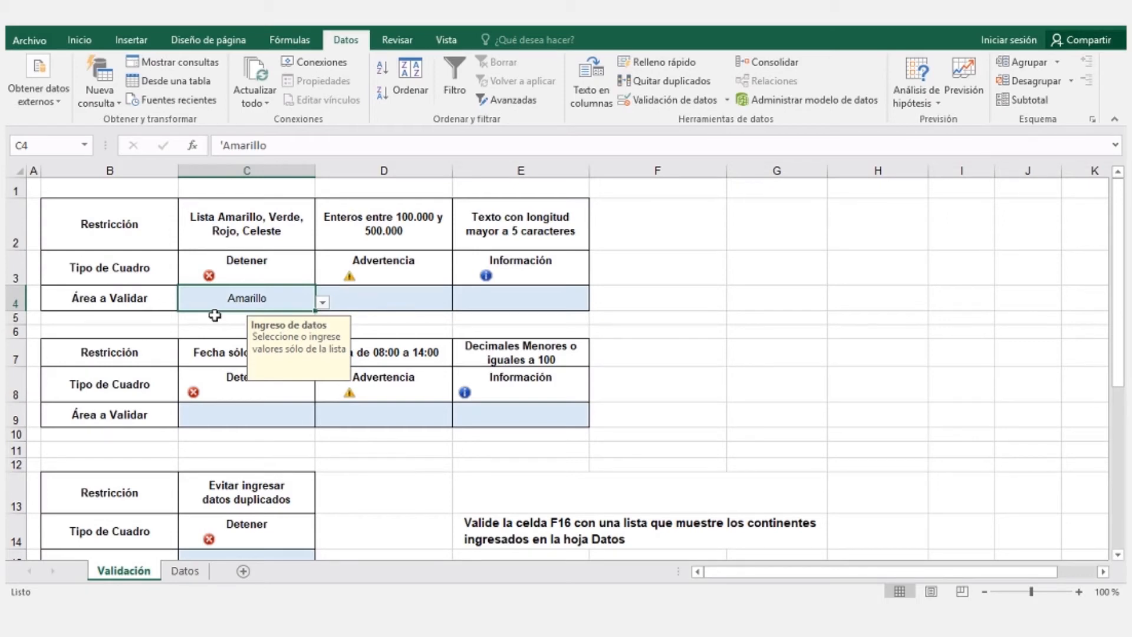
text(verde)
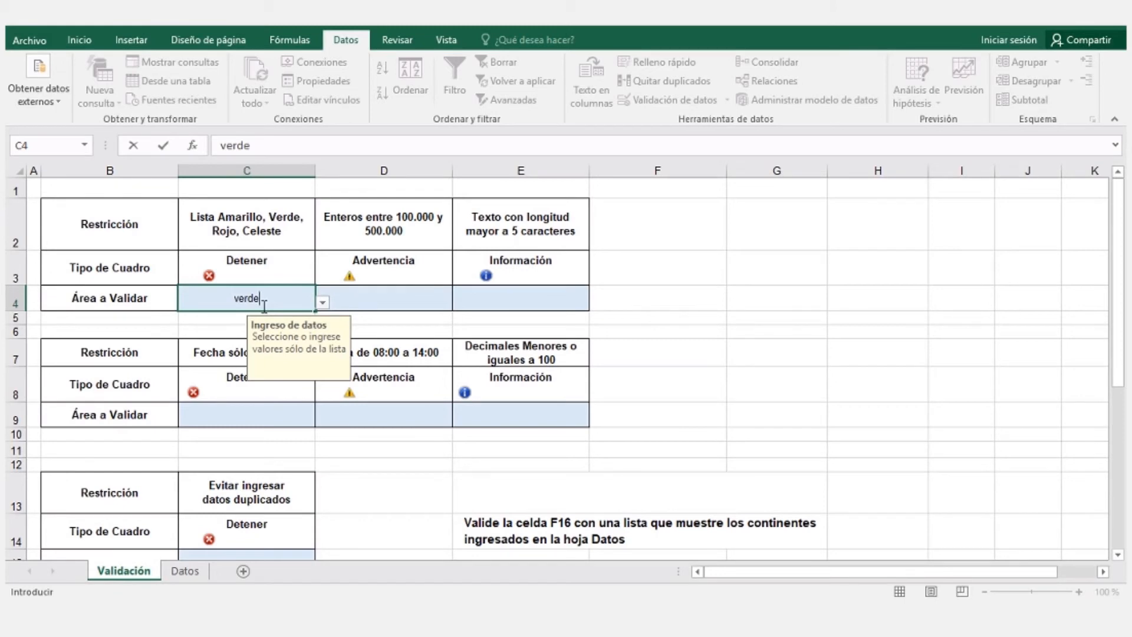
key(Return)
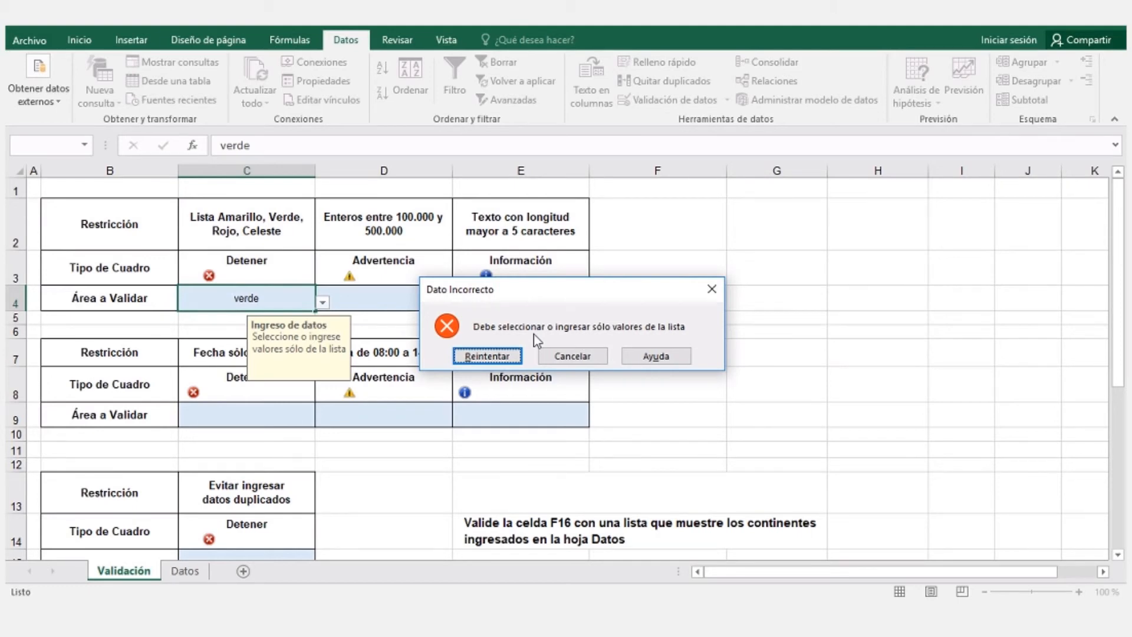
click(487, 356)
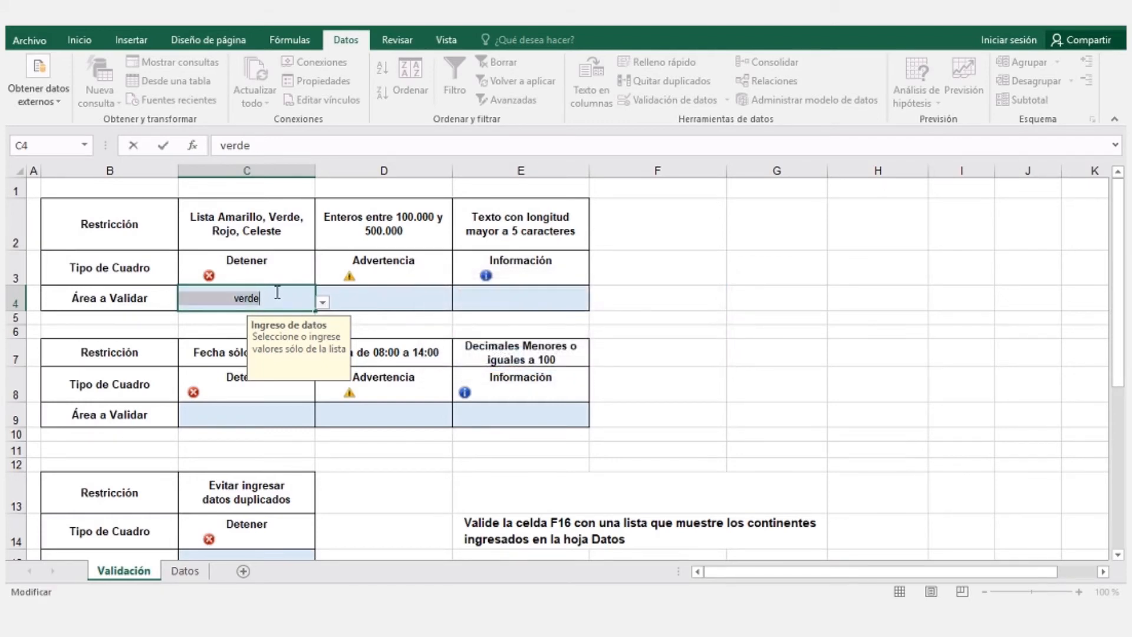
key(Return)
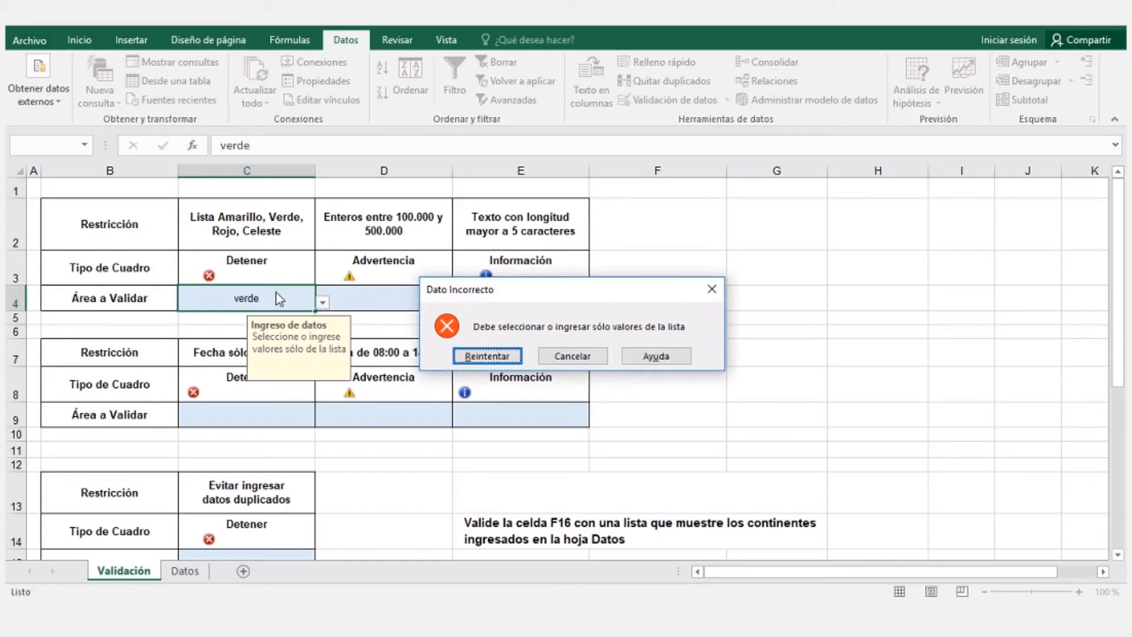
click(564, 359)
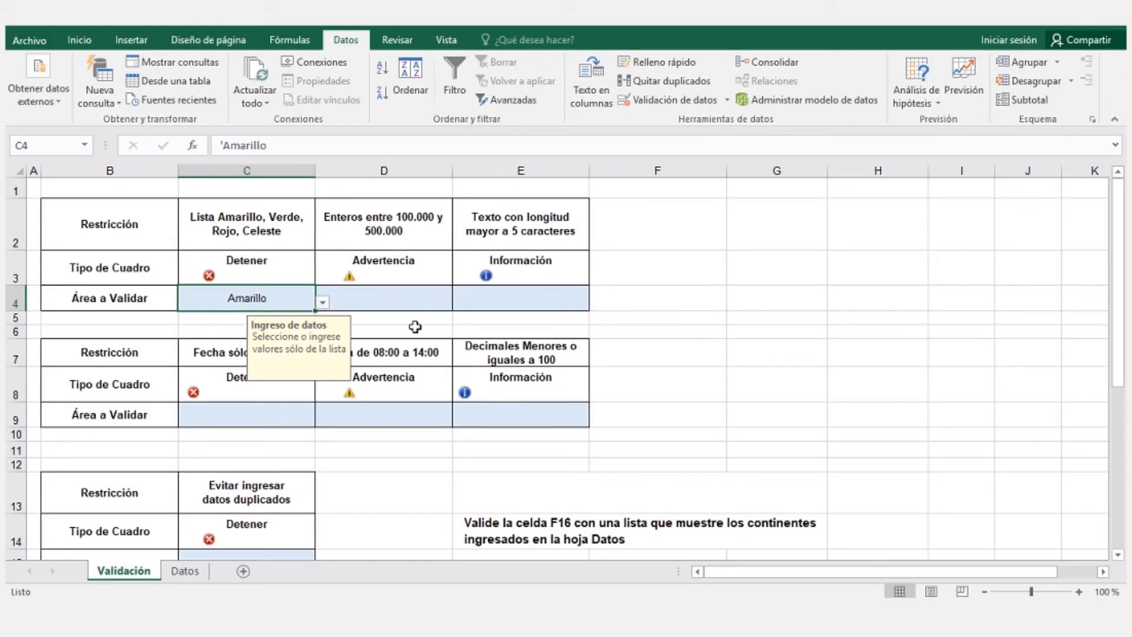
Step: Open data validation for cell D4 and allow Número entero as the validation criterion
click(398, 295)
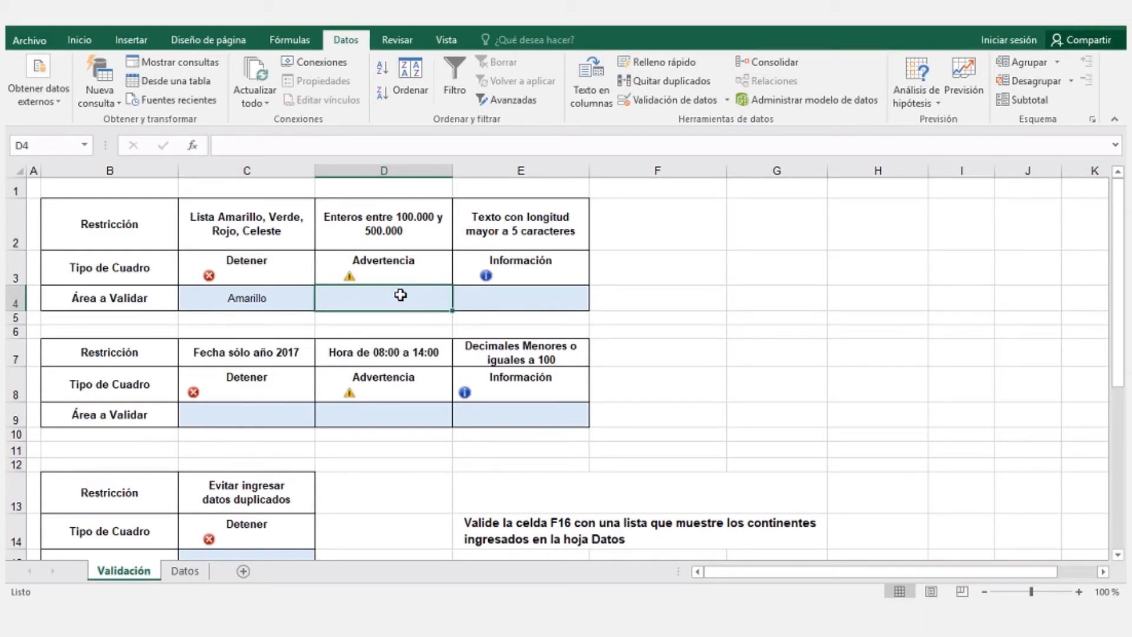
click(668, 101)
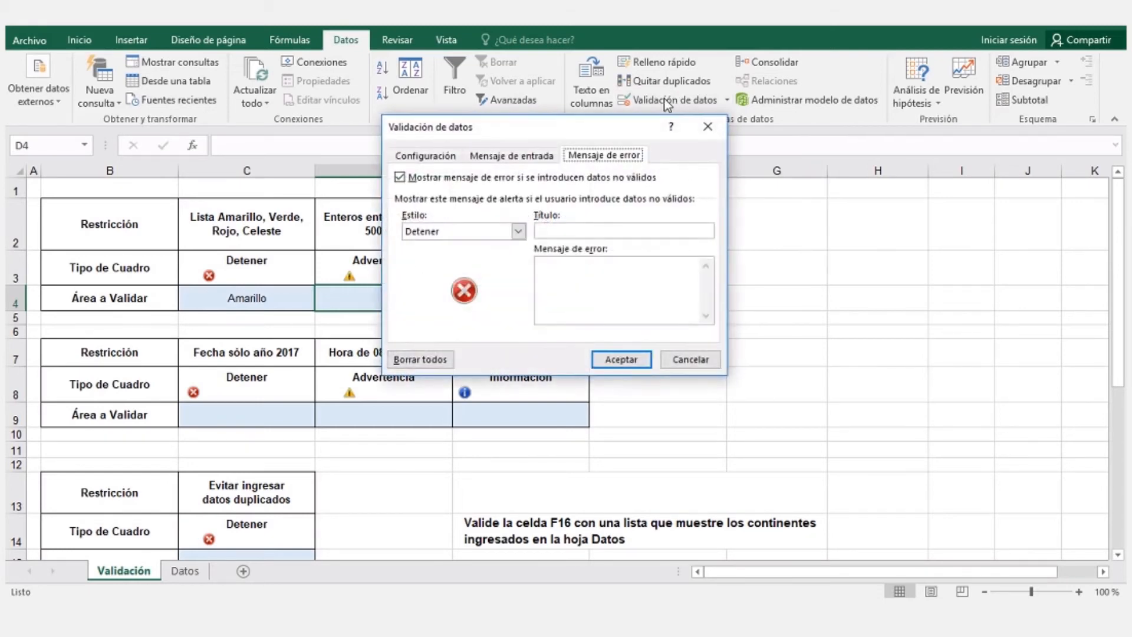
click(424, 156)
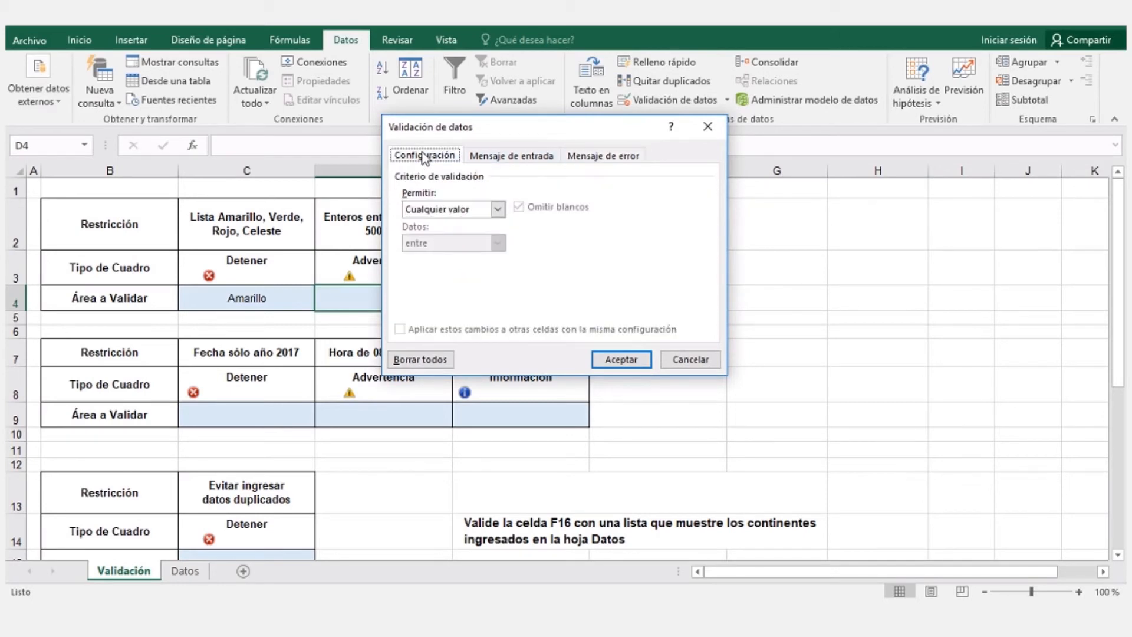
click(498, 210)
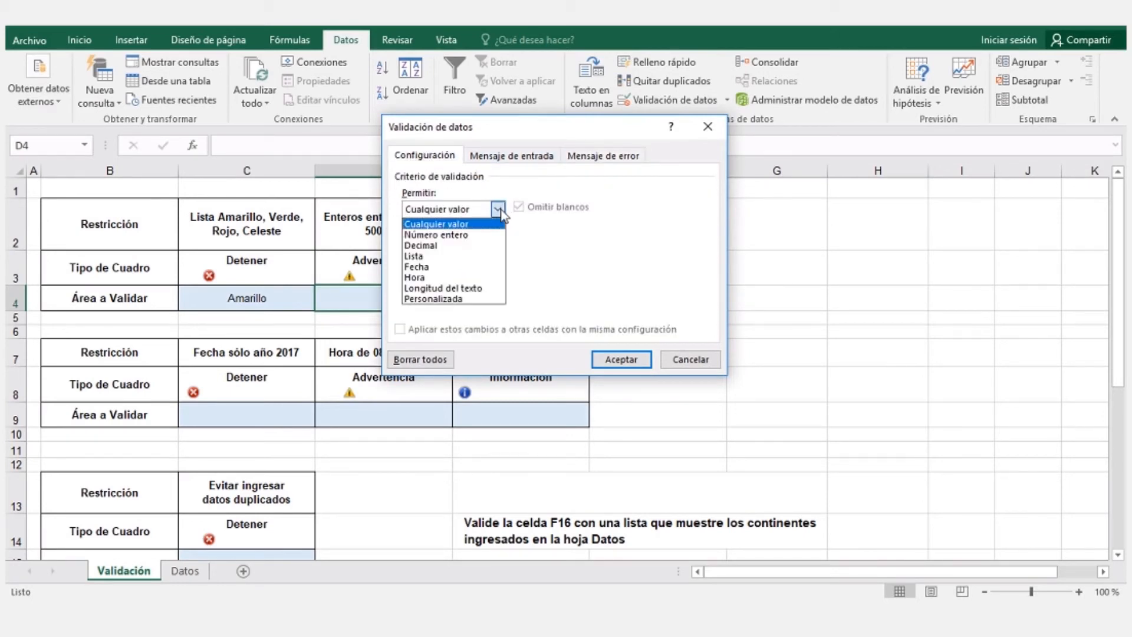
click(460, 236)
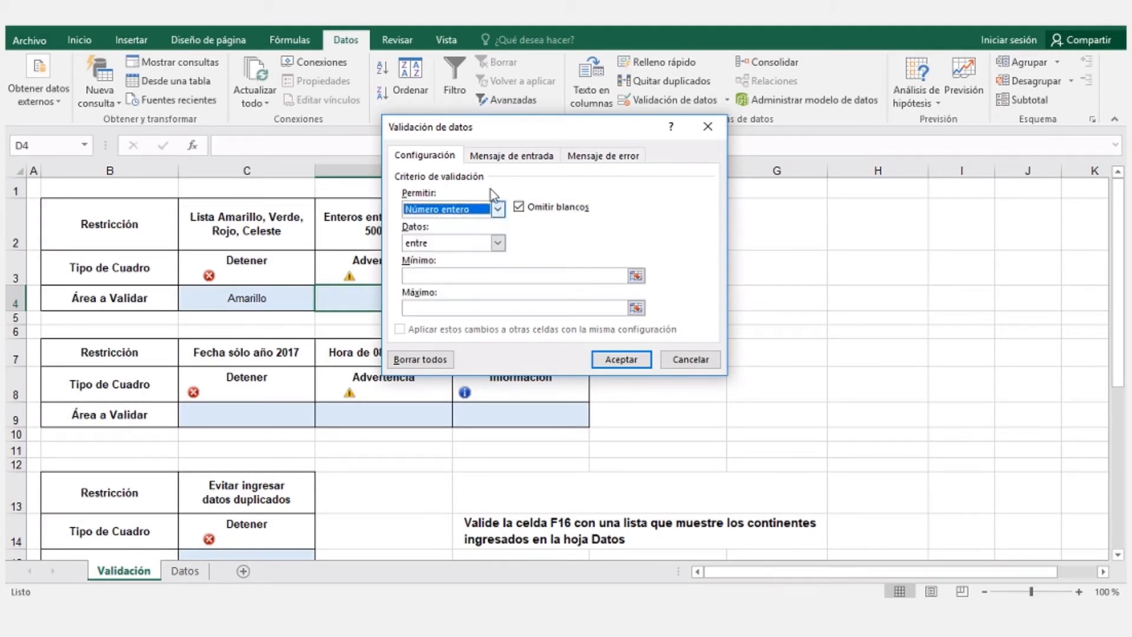
drag(527, 125, 725, 103)
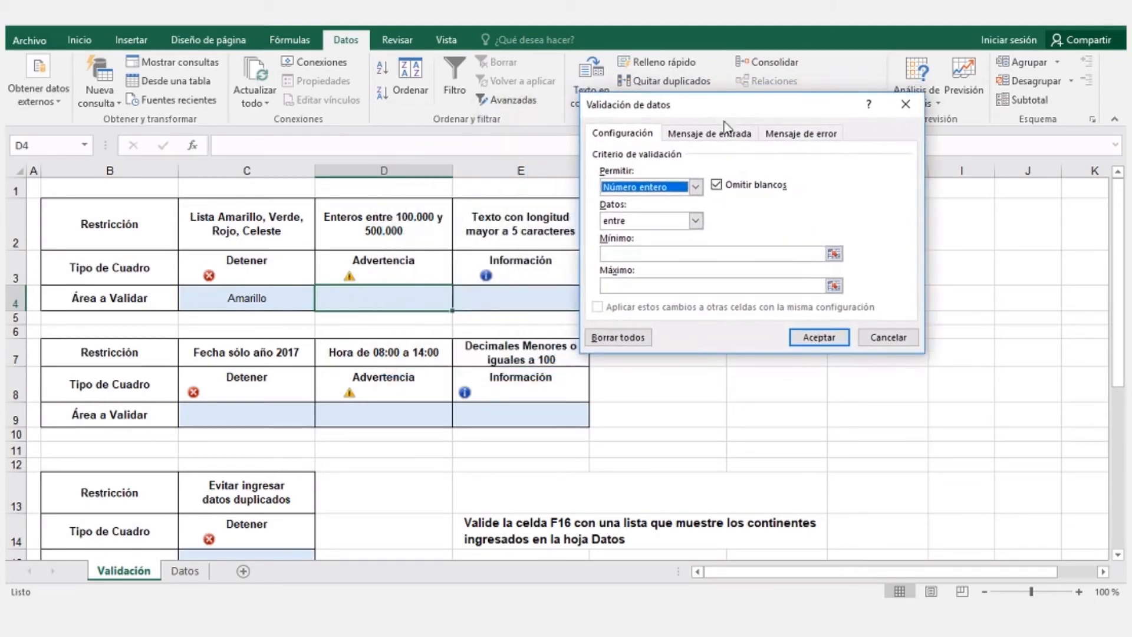
Step: Review the comparison options for the Número entero, Decimal, Fecha, Hora and Longitud del texto criteria, plus the Lista and Personalizada settings
click(696, 221)
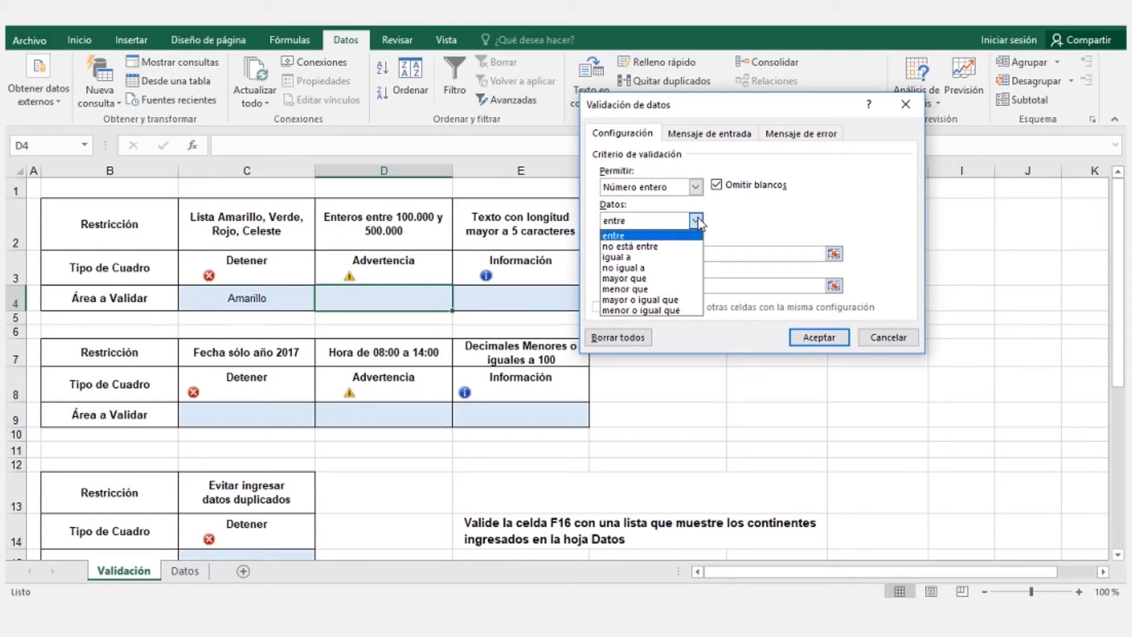
click(695, 187)
click(691, 189)
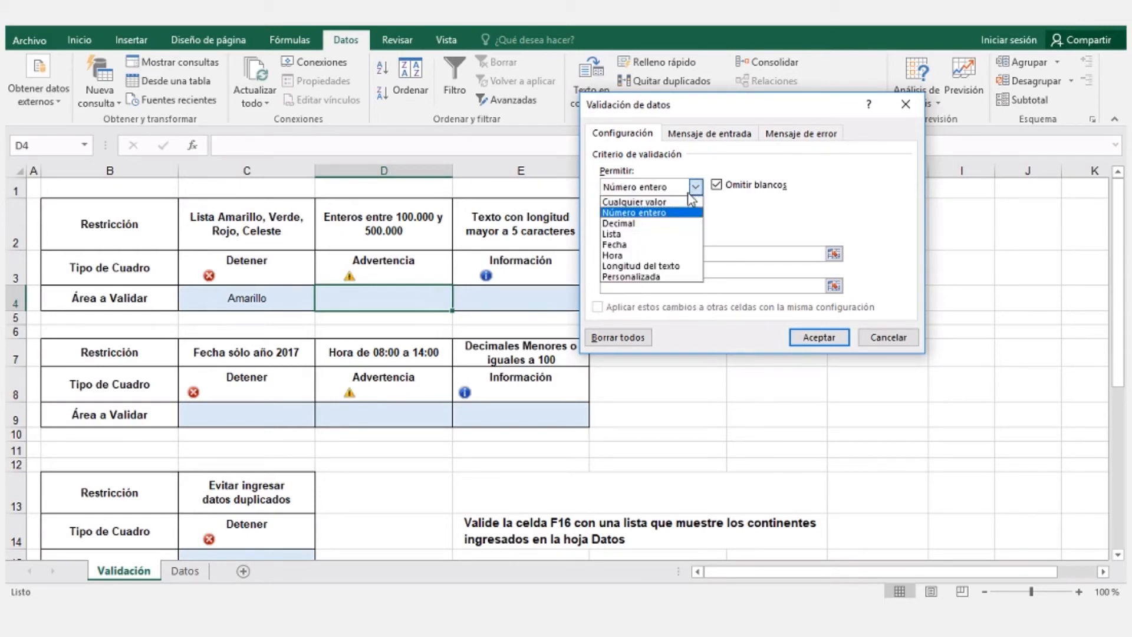
click(642, 224)
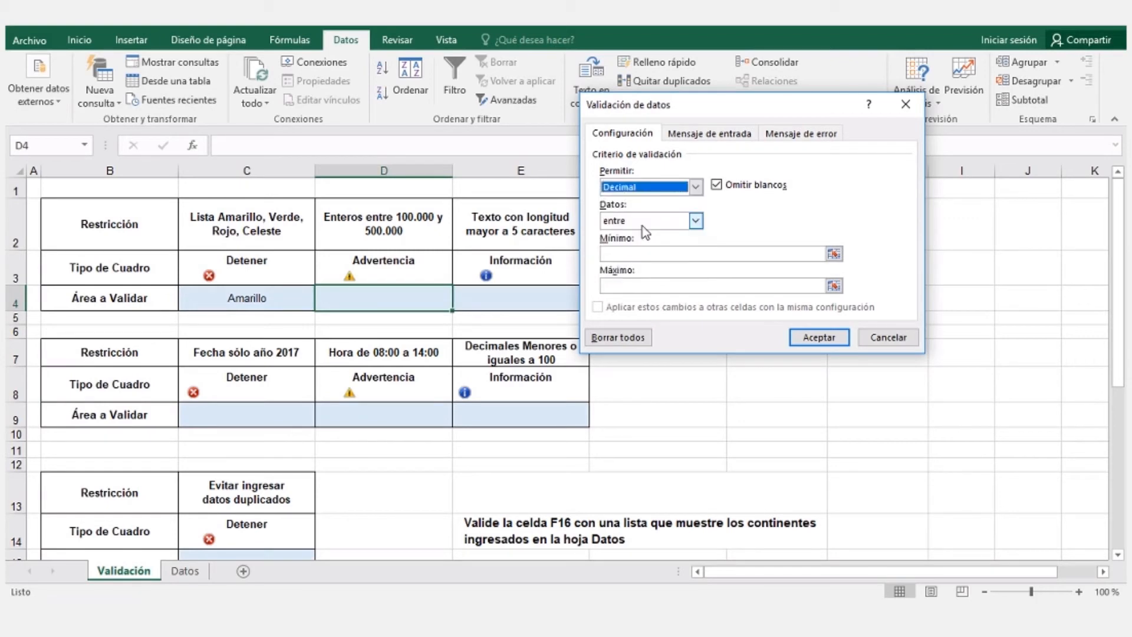
click(694, 223)
click(695, 223)
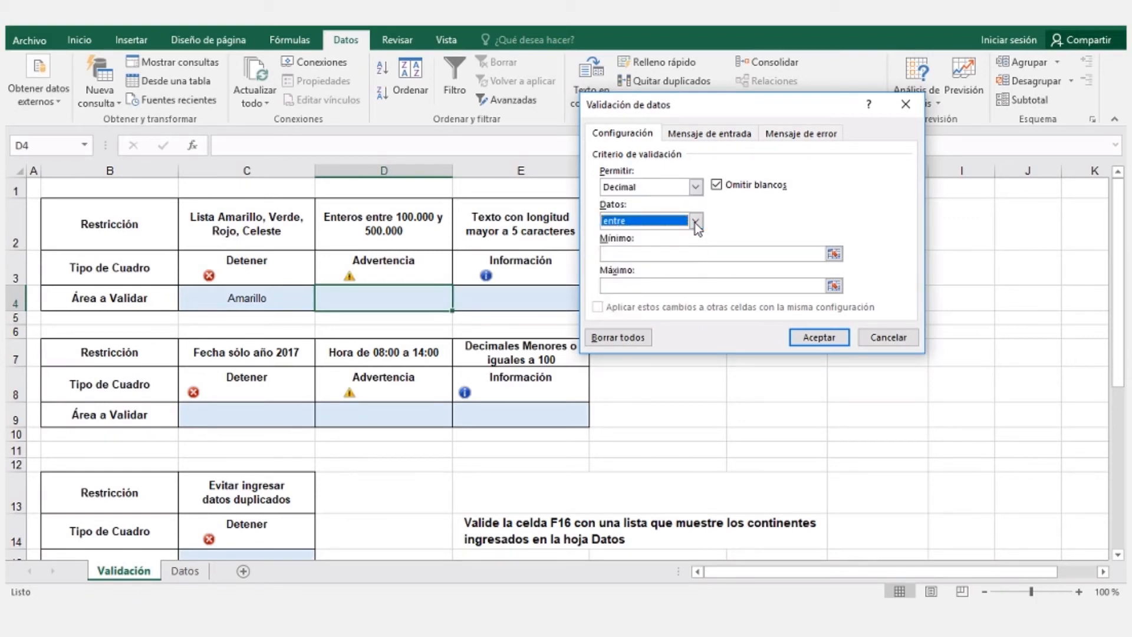
click(698, 189)
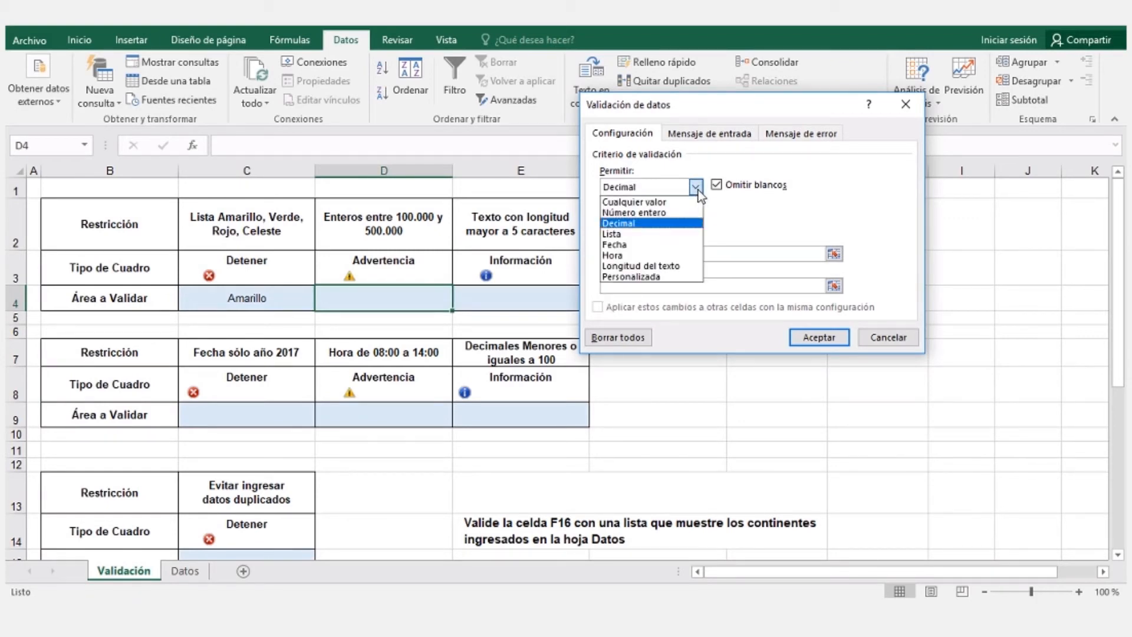
click(682, 243)
click(696, 221)
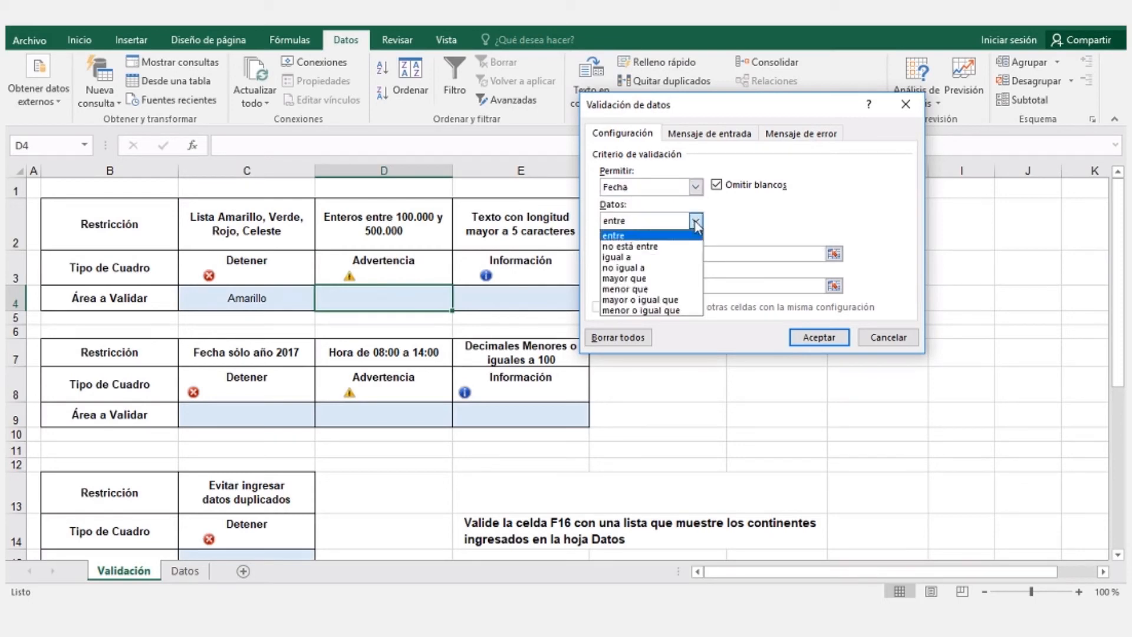
click(696, 222)
click(696, 187)
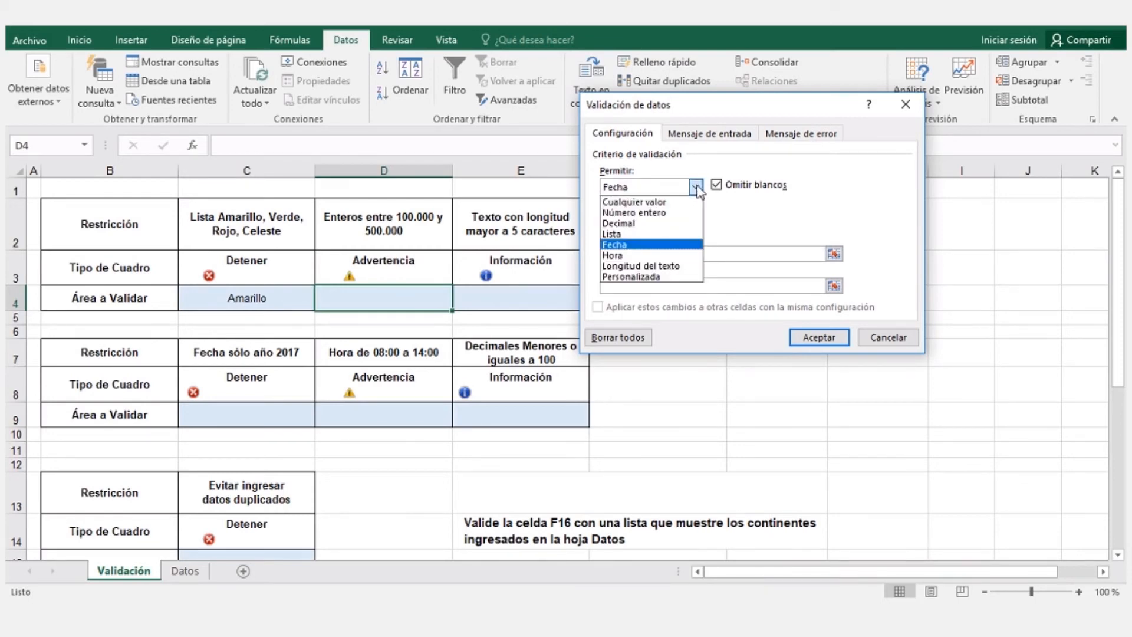
click(655, 256)
click(696, 221)
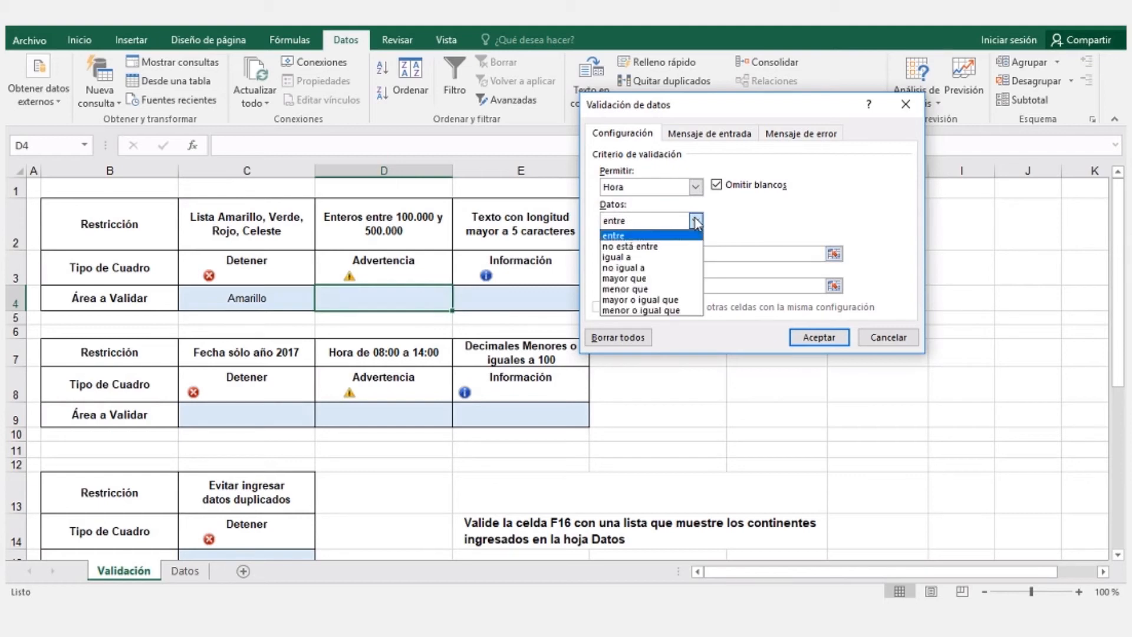
click(697, 222)
click(695, 188)
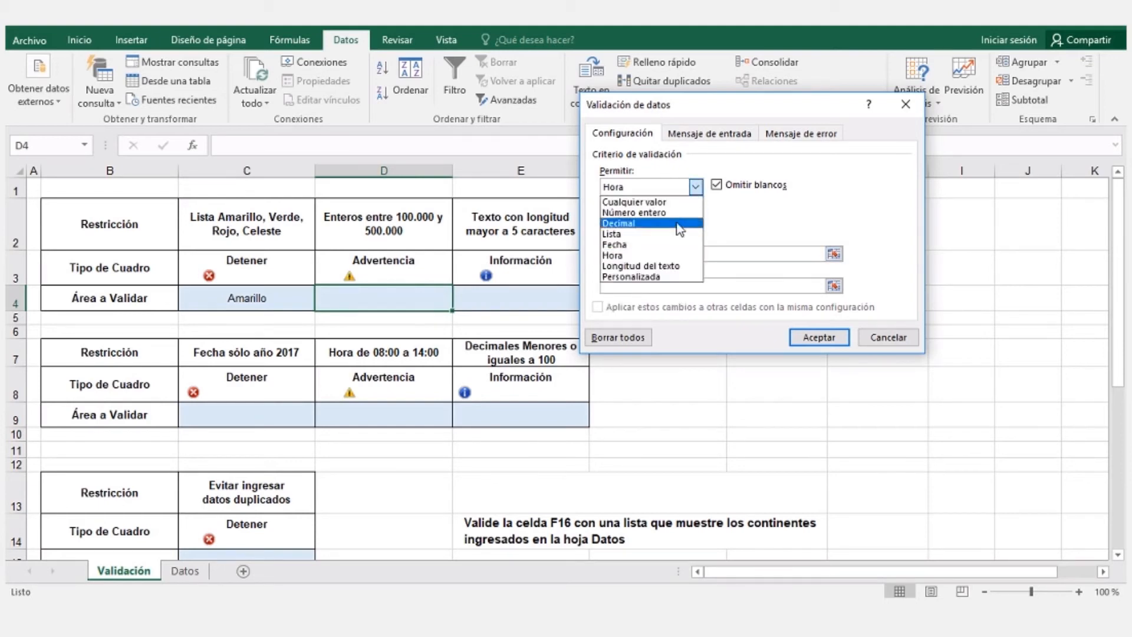
click(660, 266)
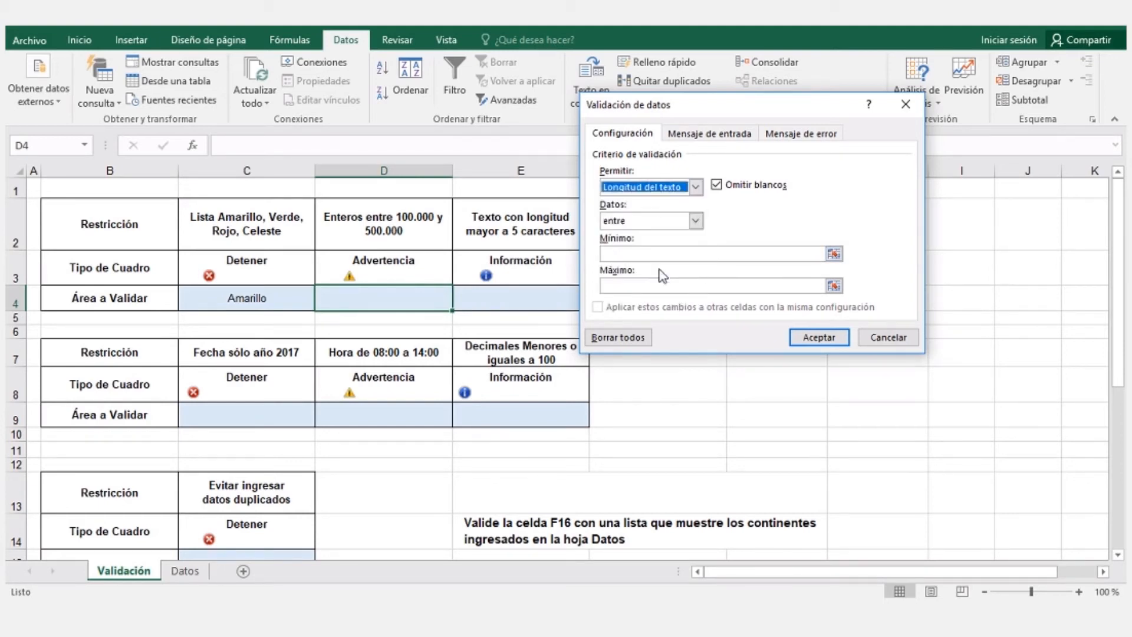
click(701, 222)
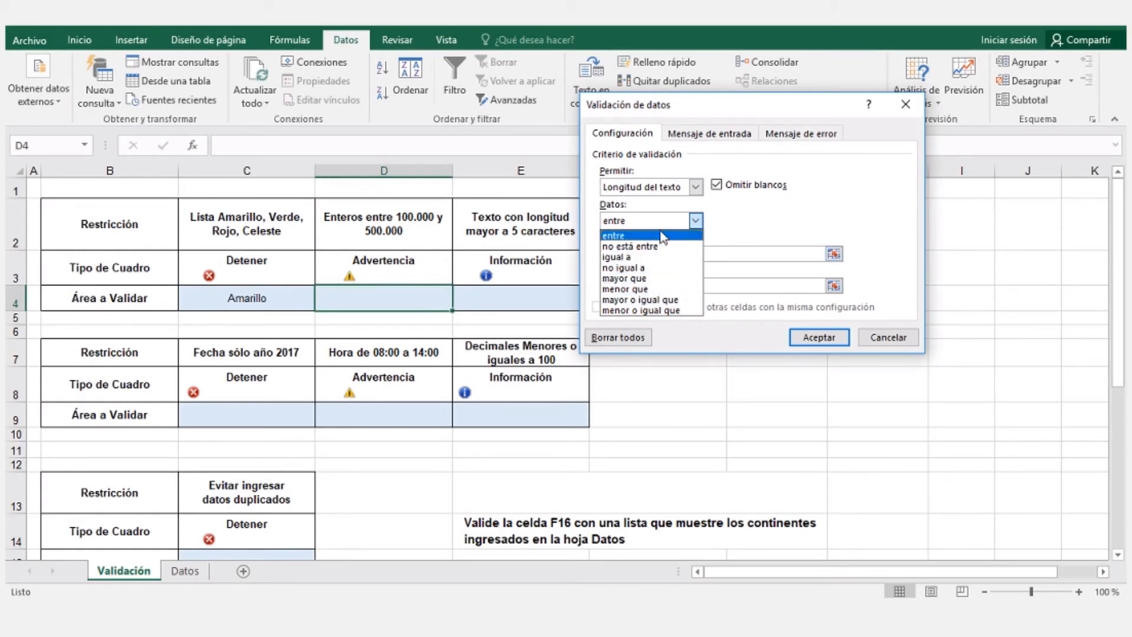
click(697, 188)
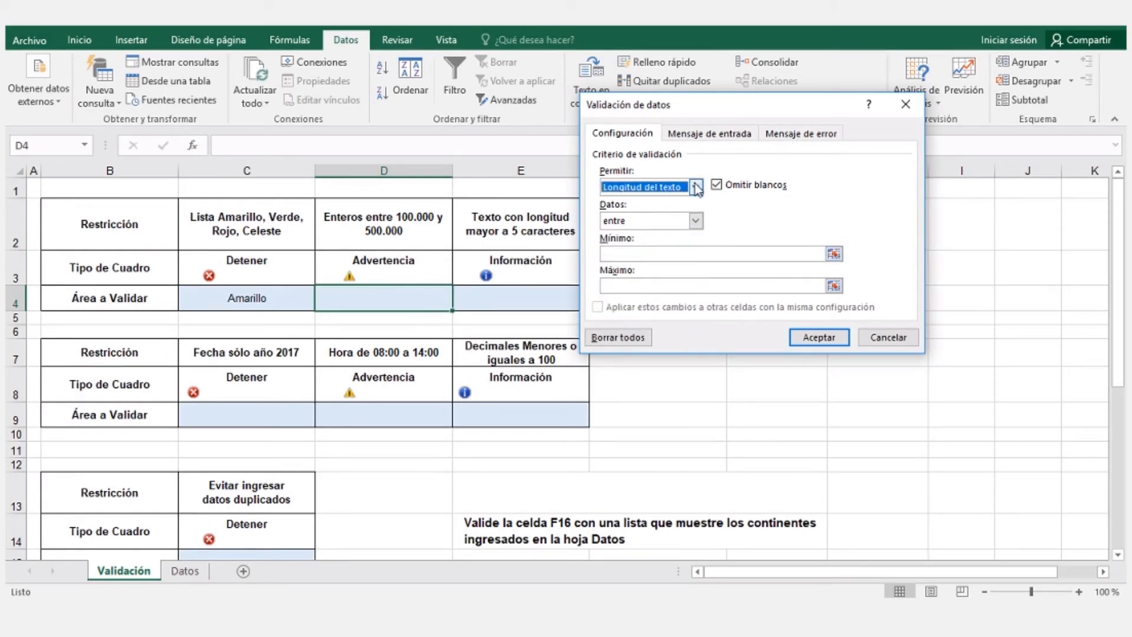
click(697, 187)
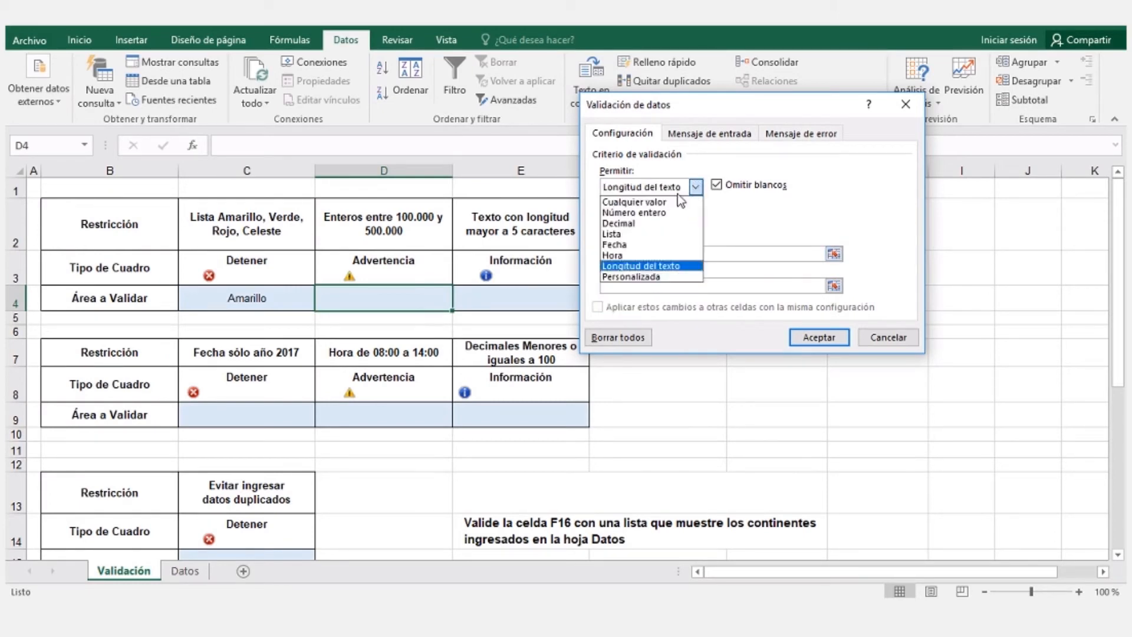
click(633, 233)
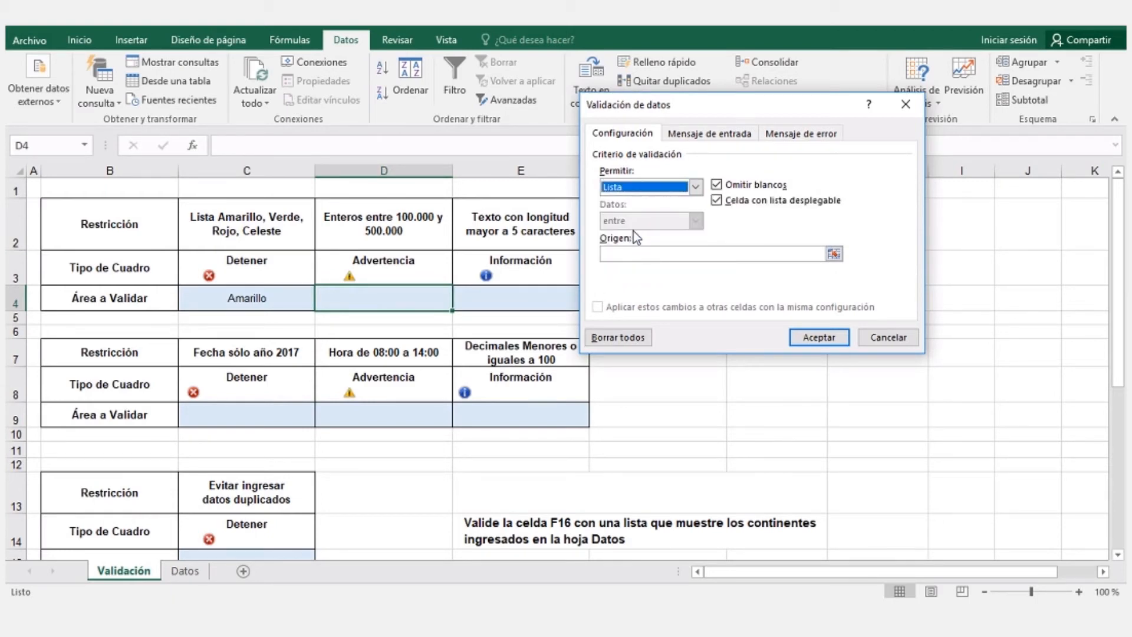
click(696, 187)
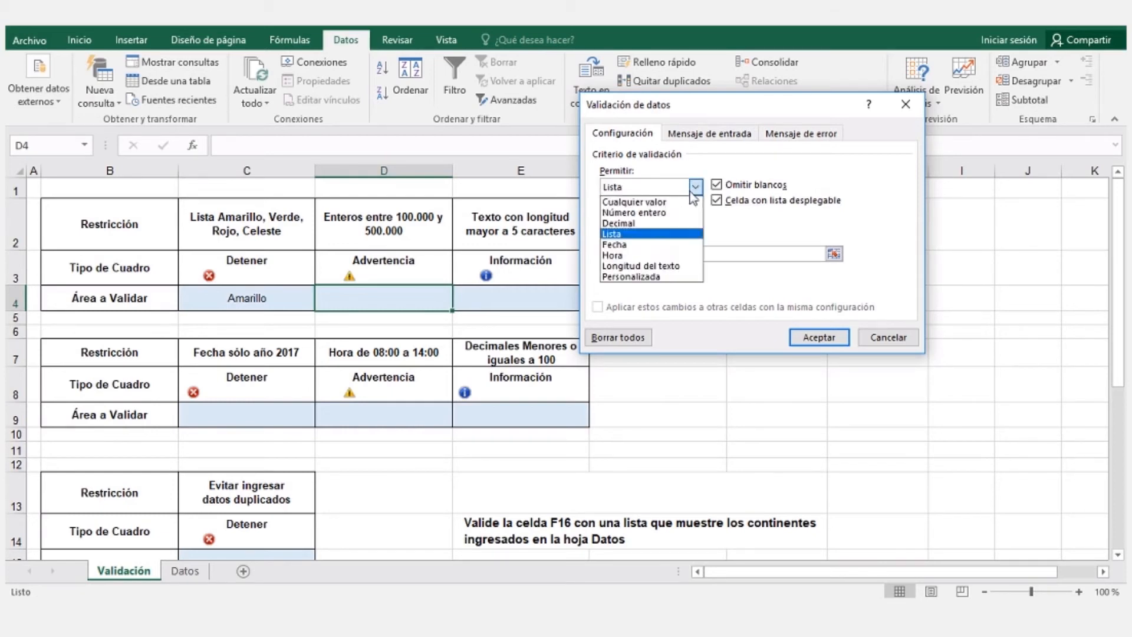
click(641, 277)
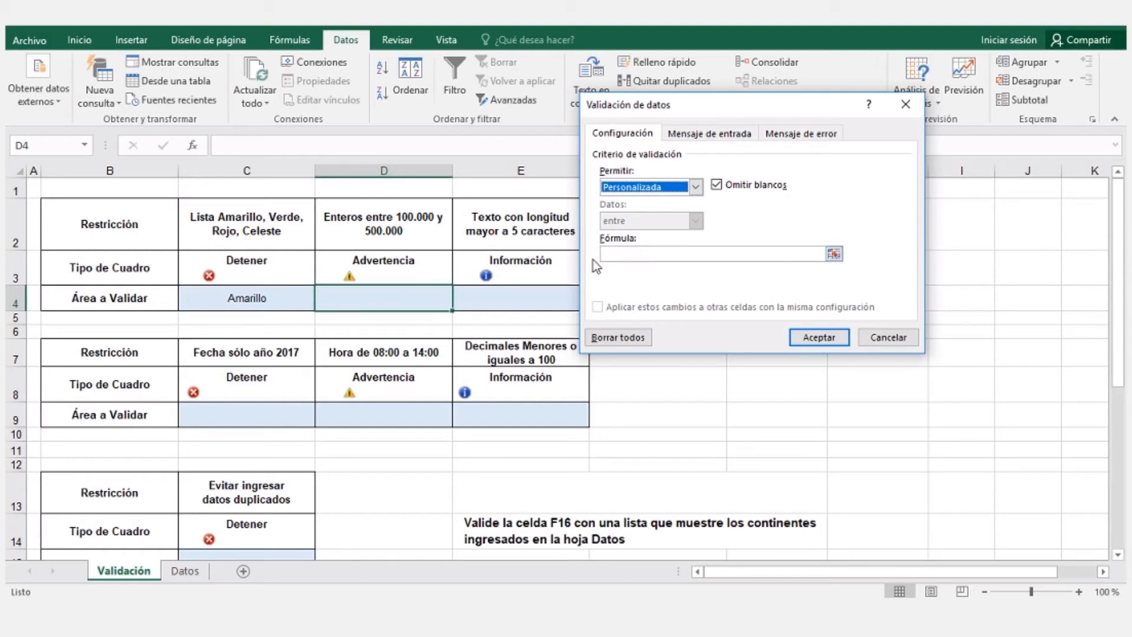
Step: Restrict cell D4 to Número entero values entre a minimum of 100000 and a maximum of 500000
click(700, 186)
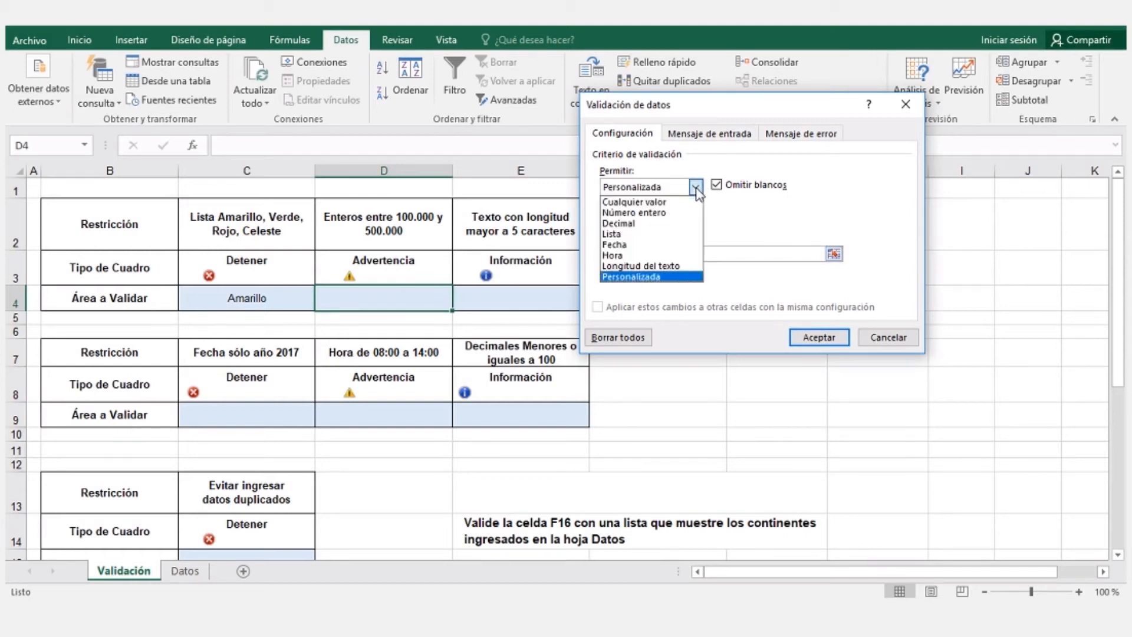
click(664, 214)
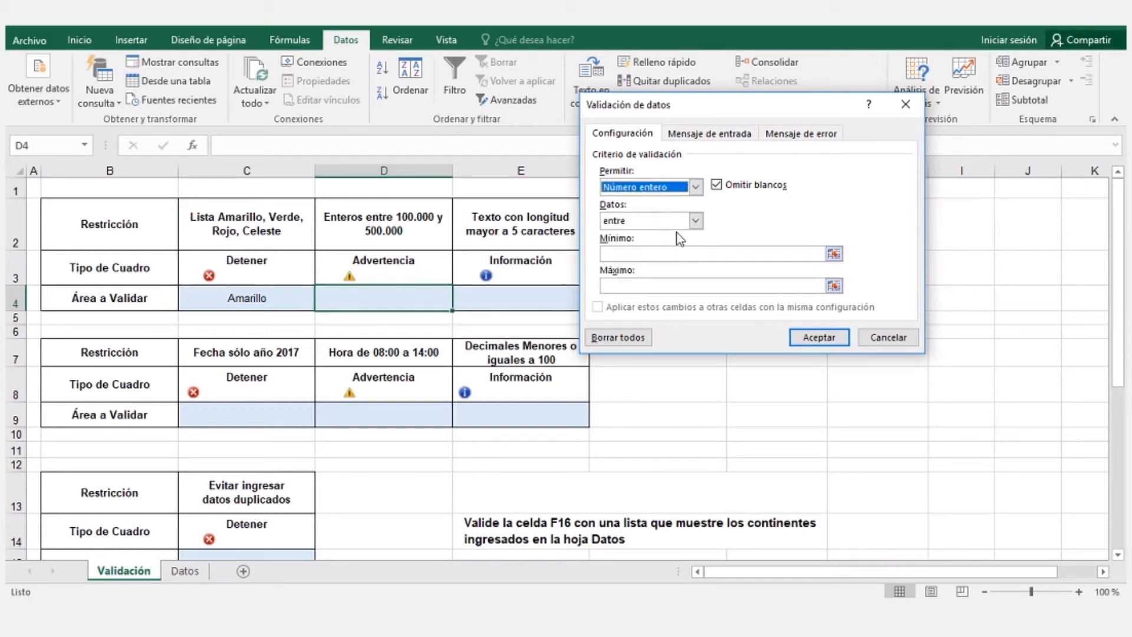
click(697, 220)
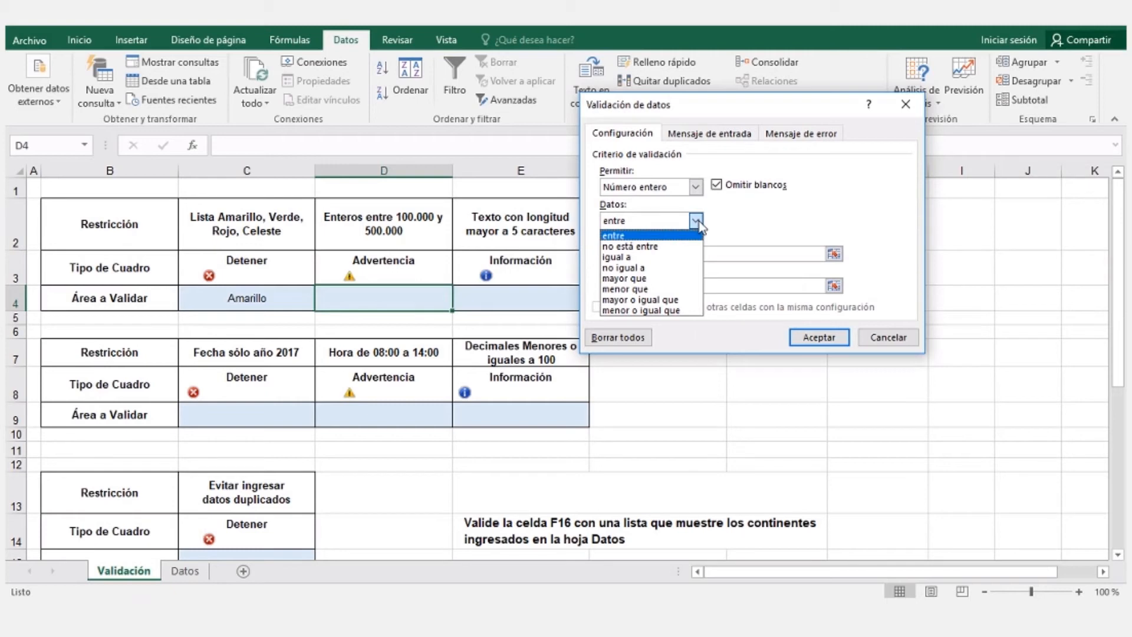
click(697, 221)
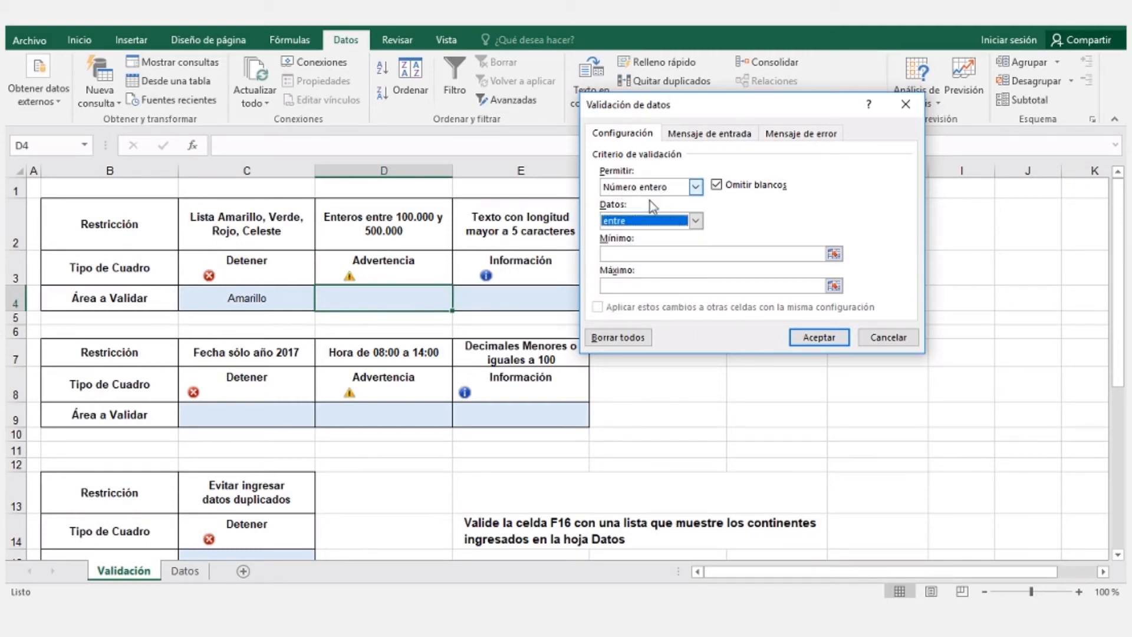
click(615, 254)
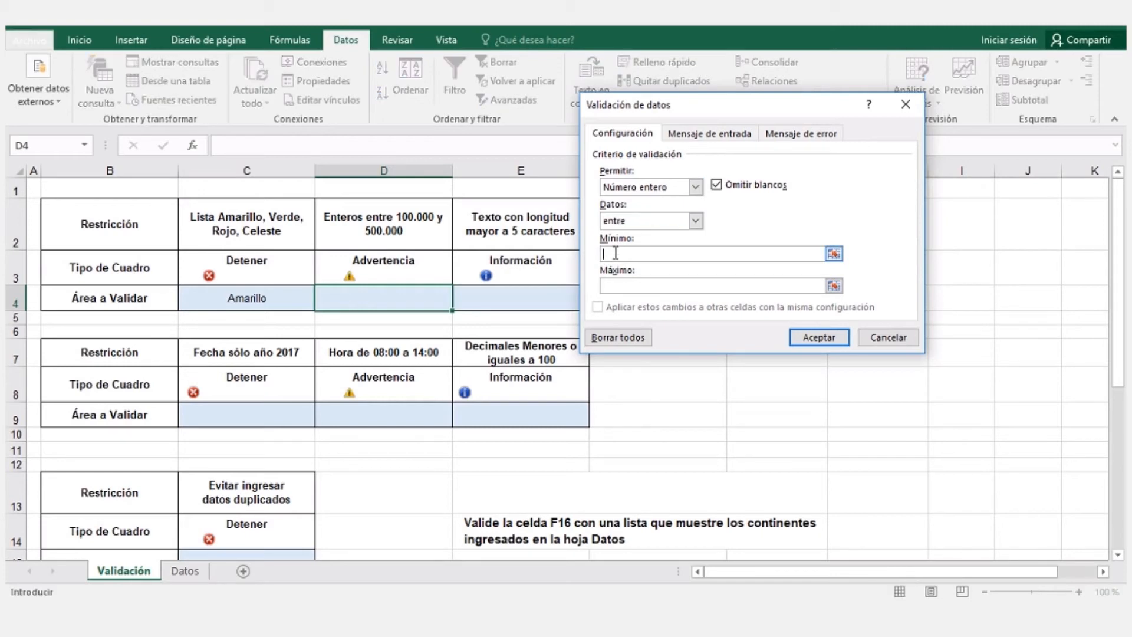
text(100000)
click(638, 291)
text(500)
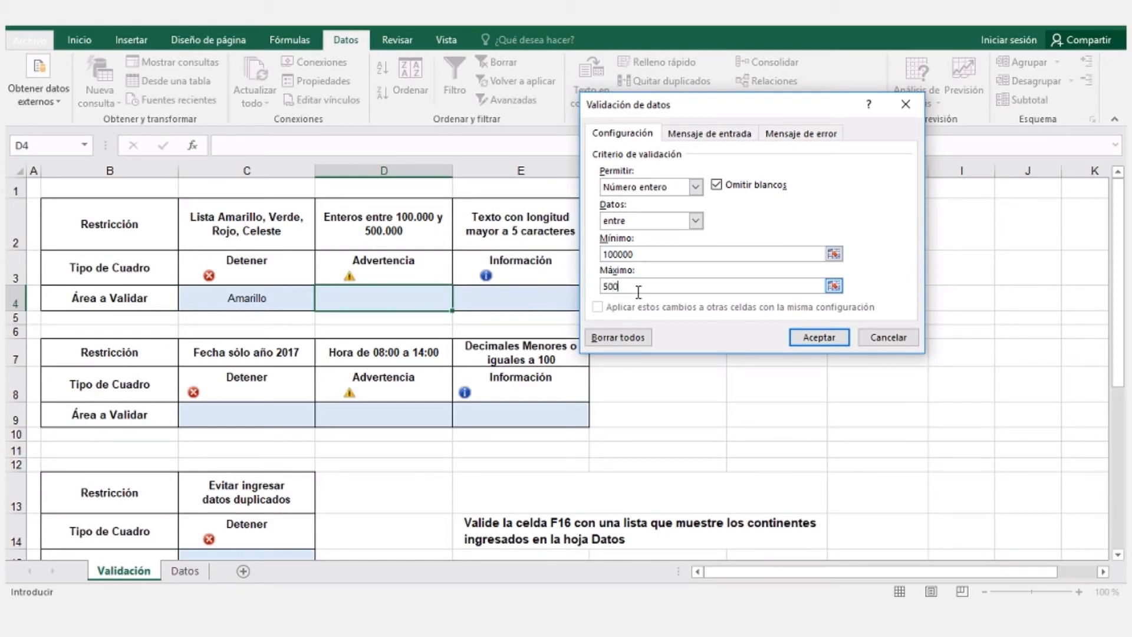
text(000)
Step: Set D4's error alert to the Advertencia style with the title "Dato Incorrecto"
click(797, 134)
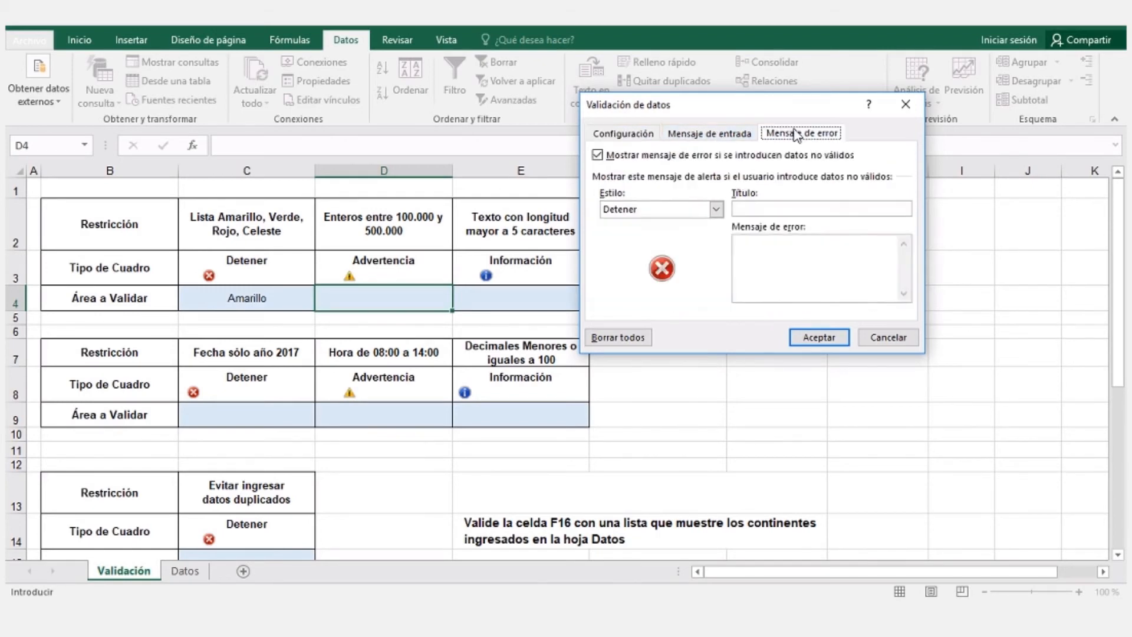
click(716, 210)
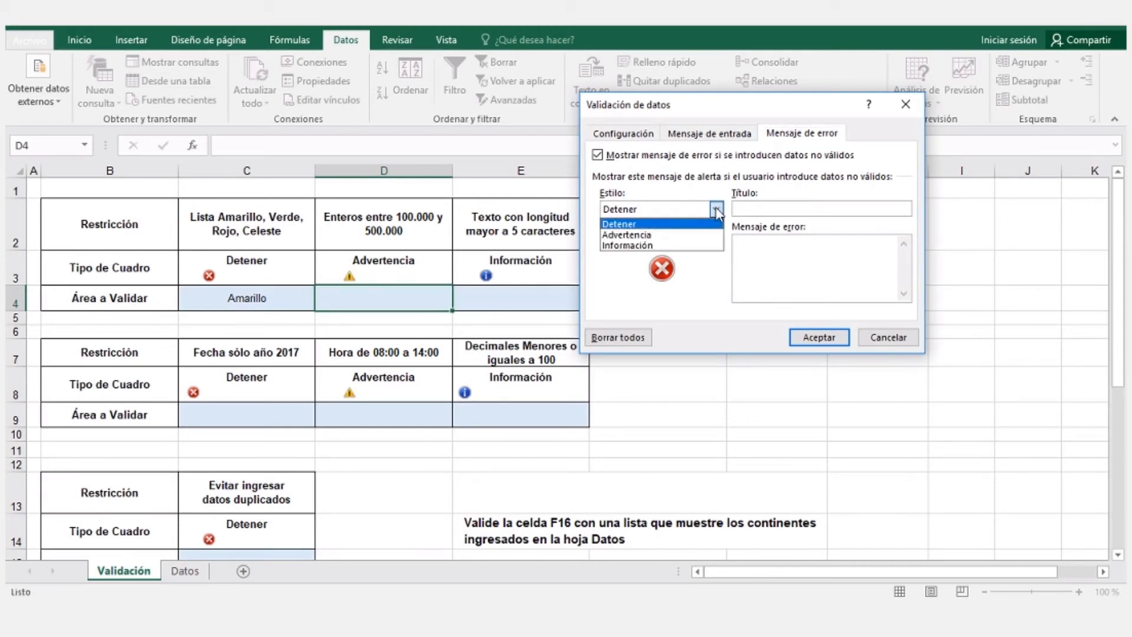
click(643, 236)
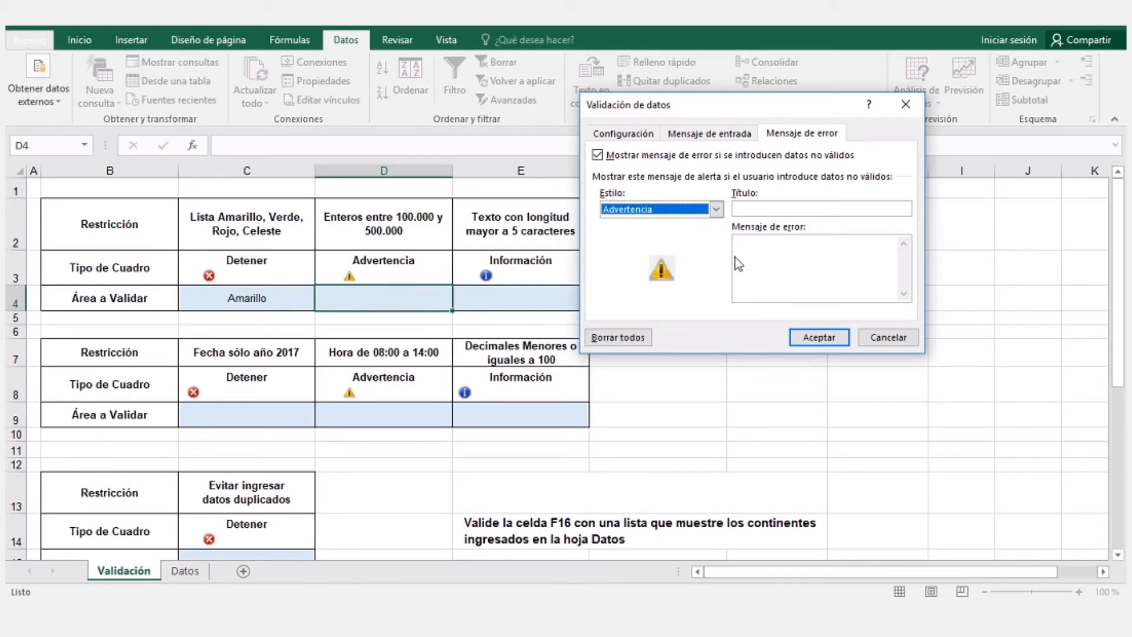
click(762, 208)
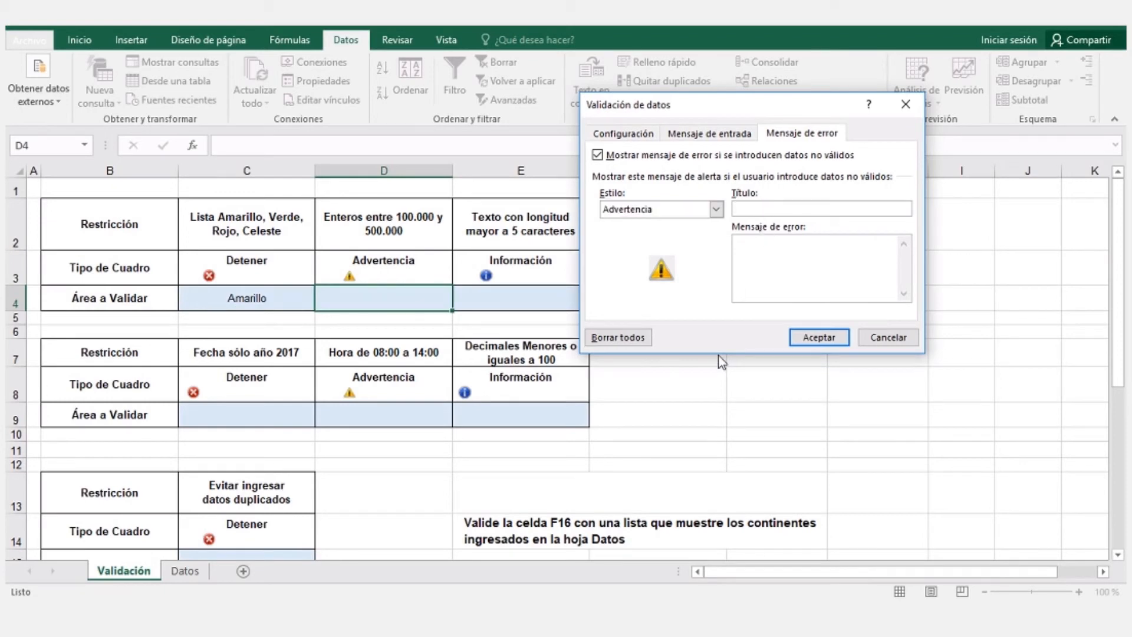
text(Dato Incorrecto)
Step: Give D4's alert the message "Debe ingresar números enteros entre 100.000 y 500.000" and apply the validation
click(800, 260)
text(De)
text(bbe)
key(BackSpace)
key(BackSpace)
text(e ingresar)
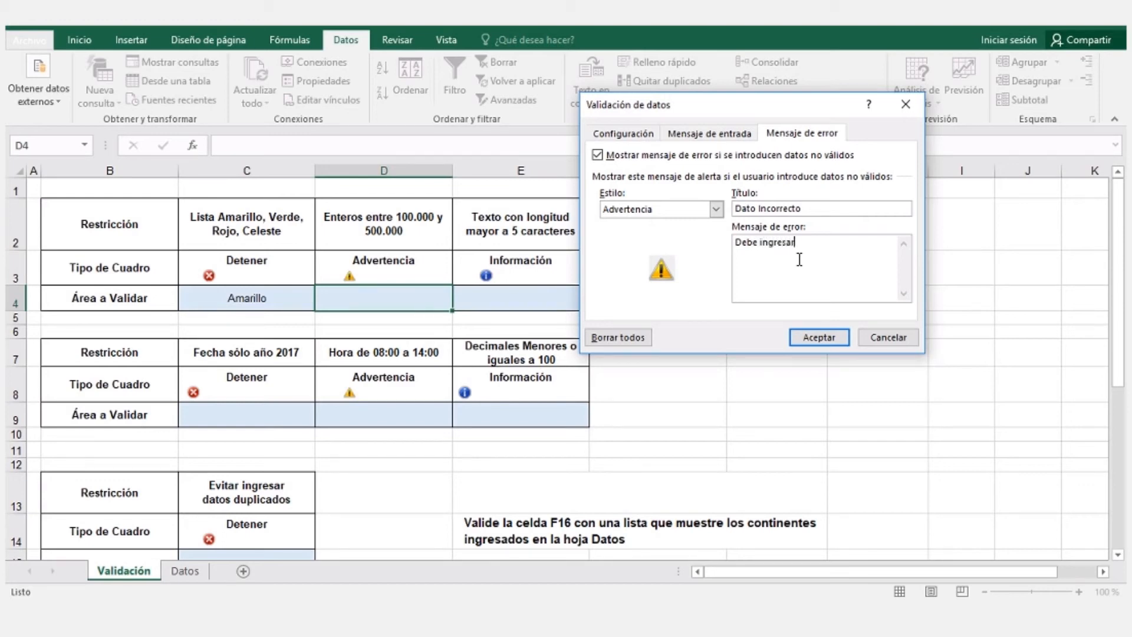
text( números enteros entre 100)
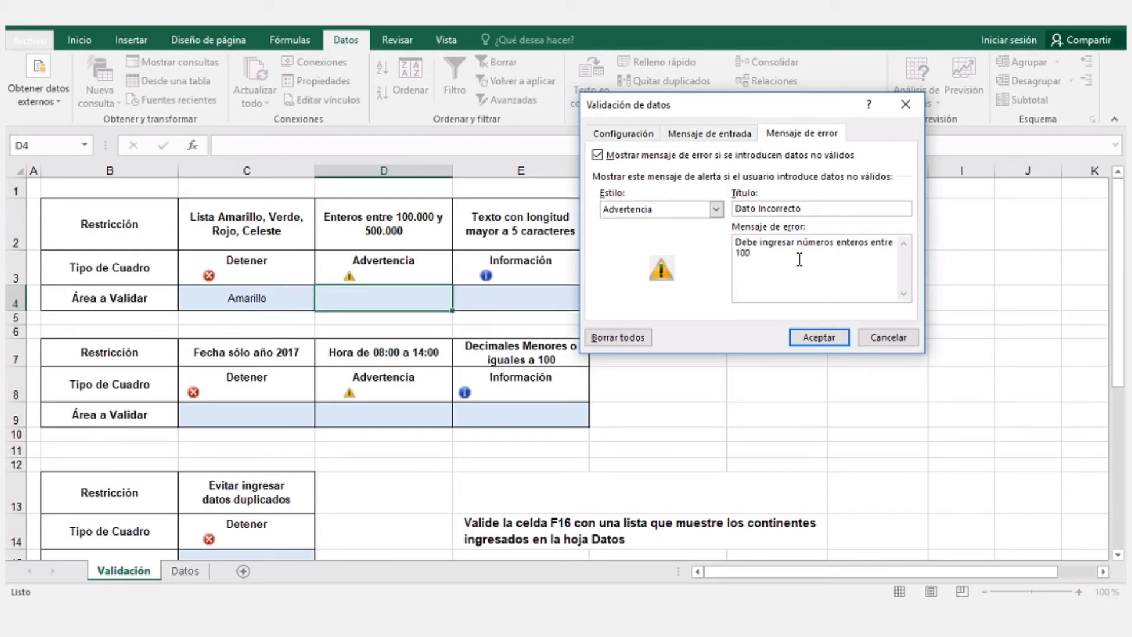
text(.000 y)
text(500.000)
click(809, 338)
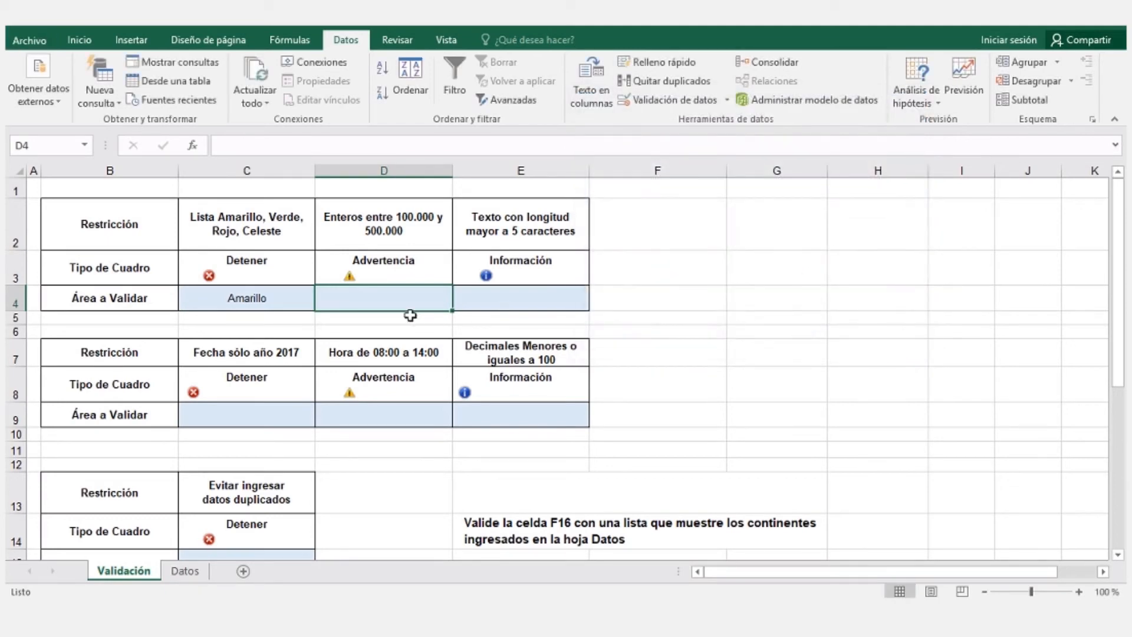
Step: Test D4's validation with a valid number by entering 120000
text(12)
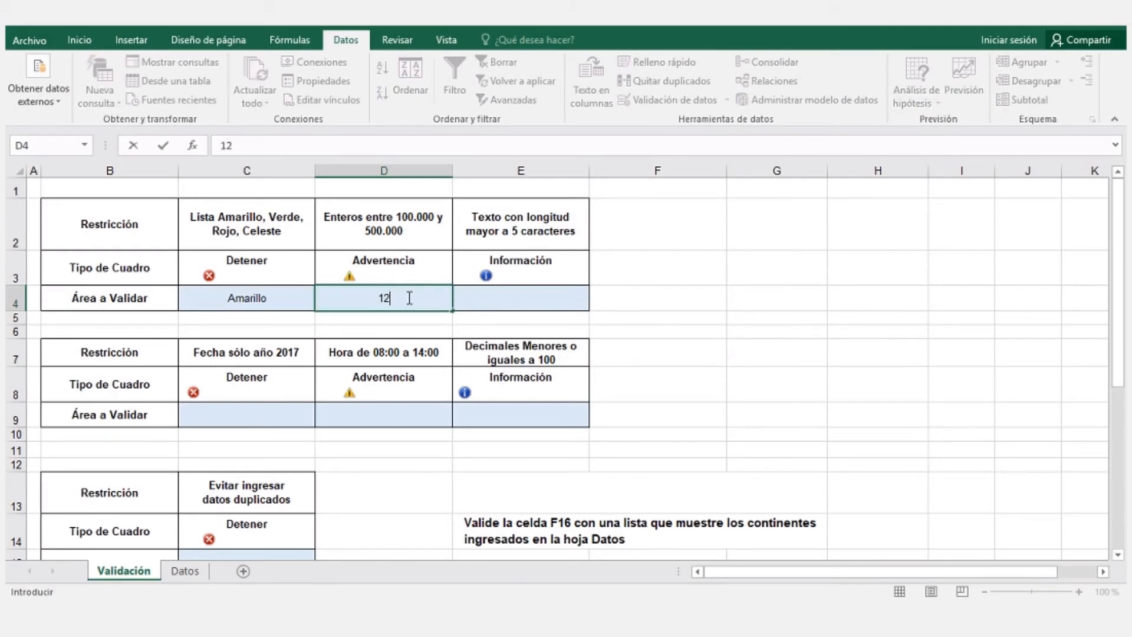
text(0000)
key(Return)
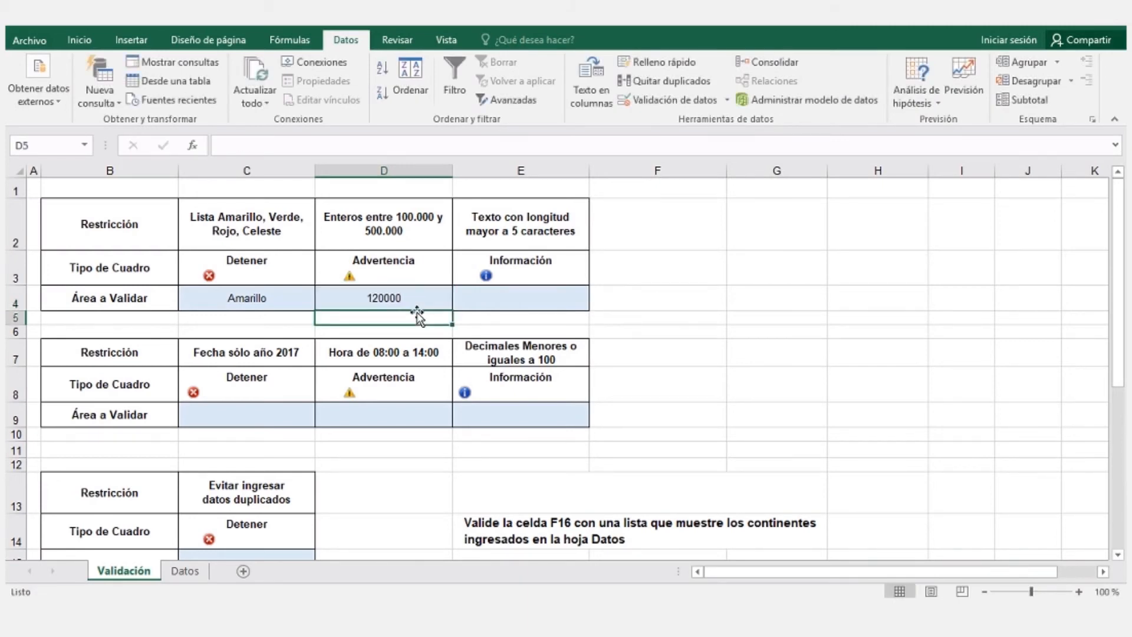
Step: Enter the out-of-range value 50 in D4 and choose Sí at the warning to keep it
click(416, 299)
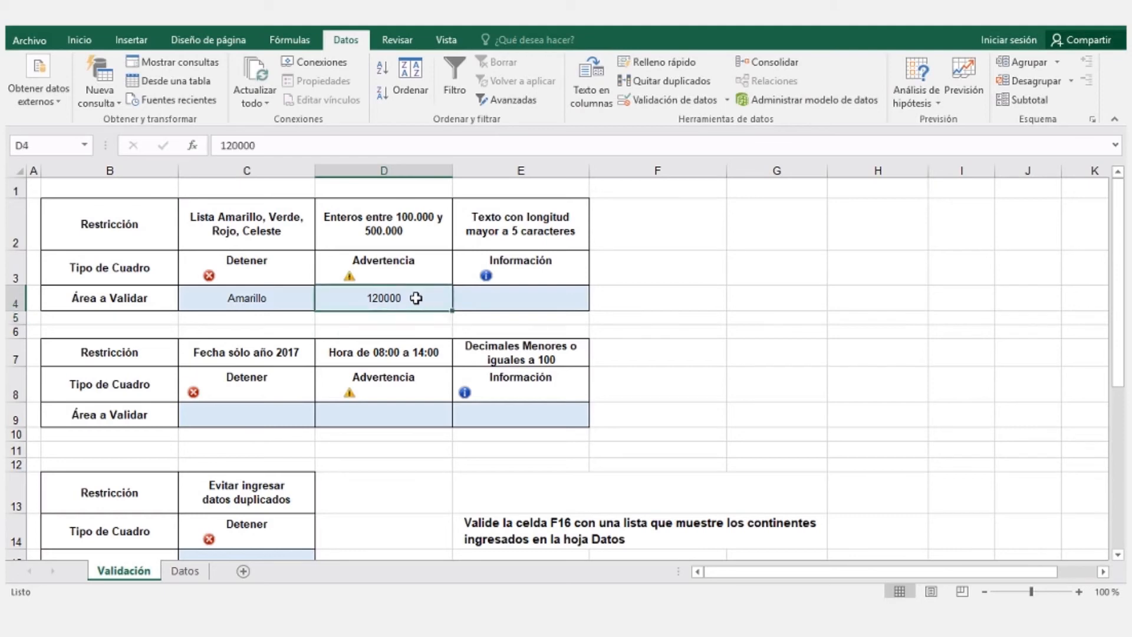
text(50)
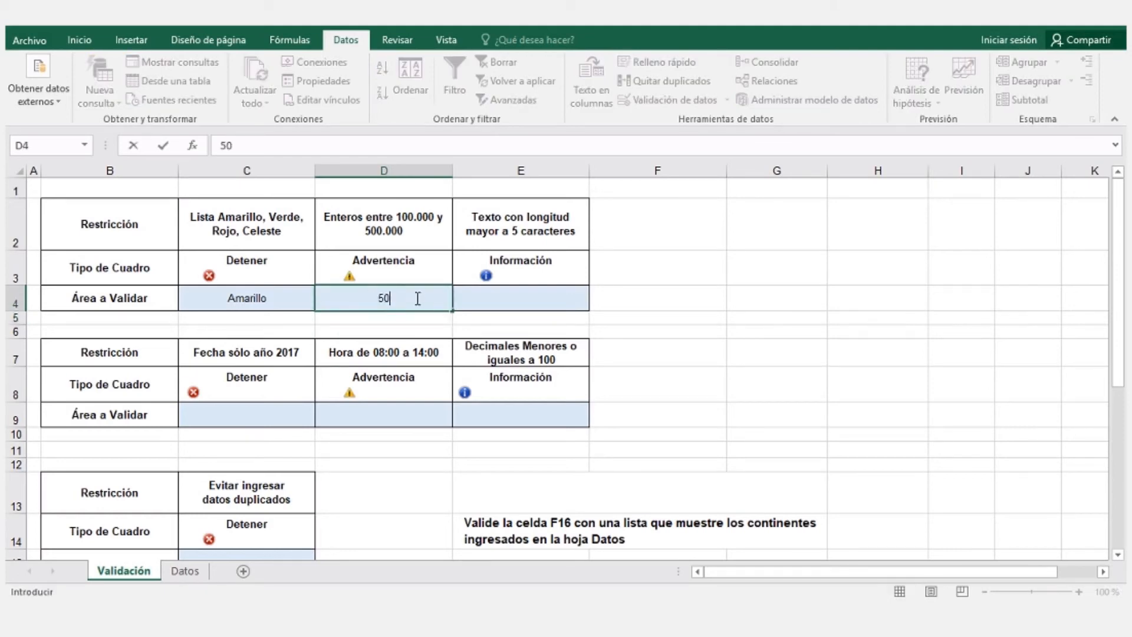
key(Return)
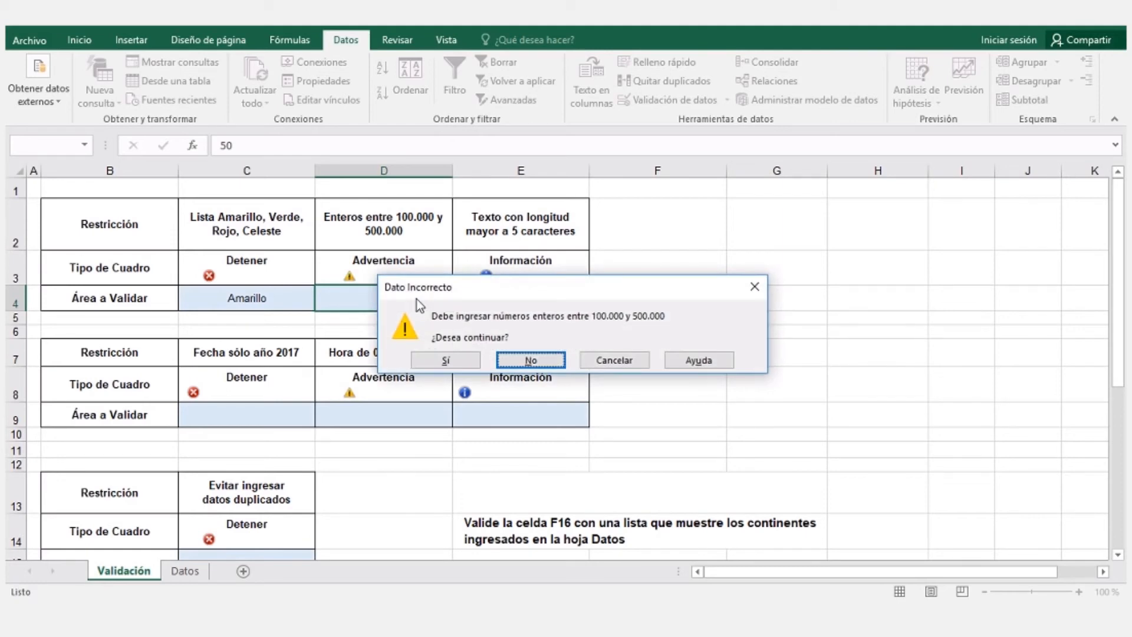
drag(510, 286, 596, 220)
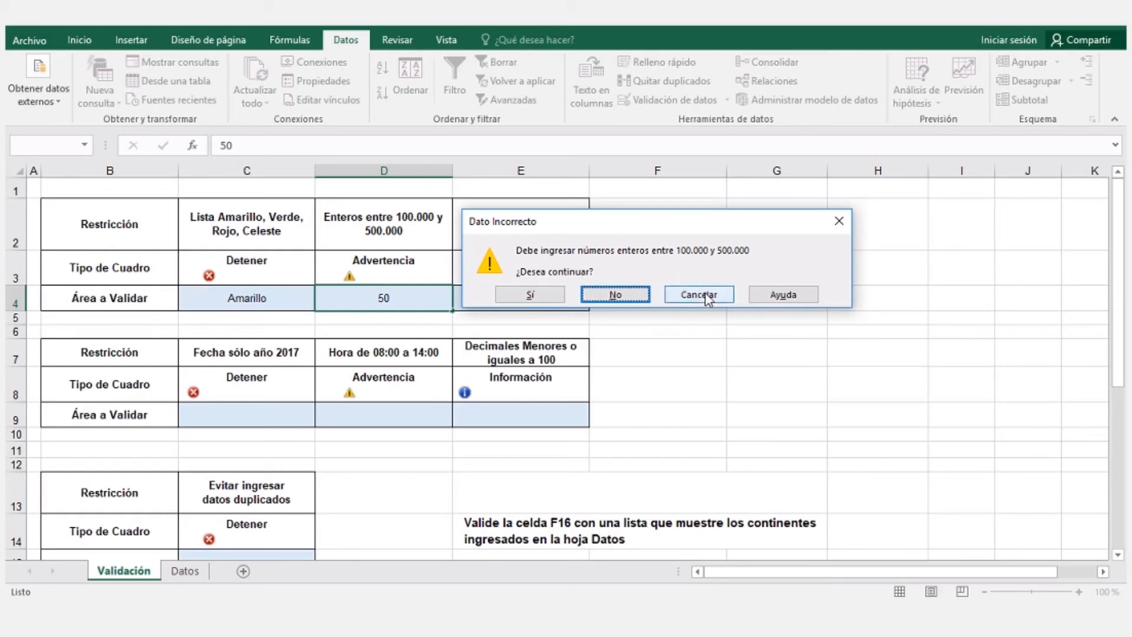
click(535, 298)
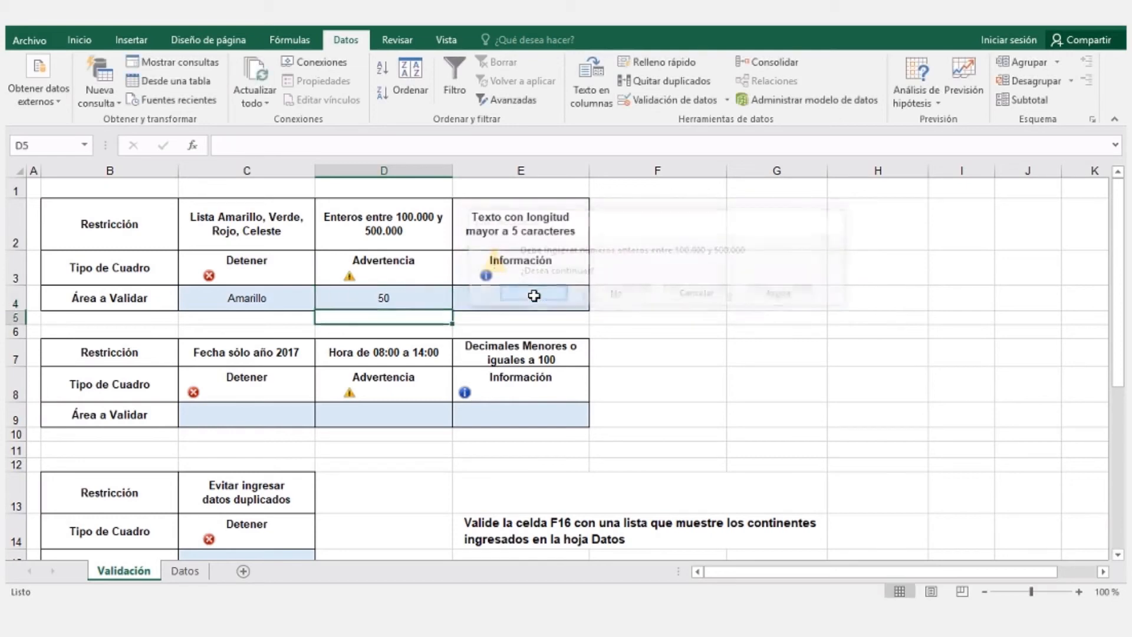
Step: Enter 35 in D4, answer No at the warning, resubmit the same value and cancel the entry
click(378, 297)
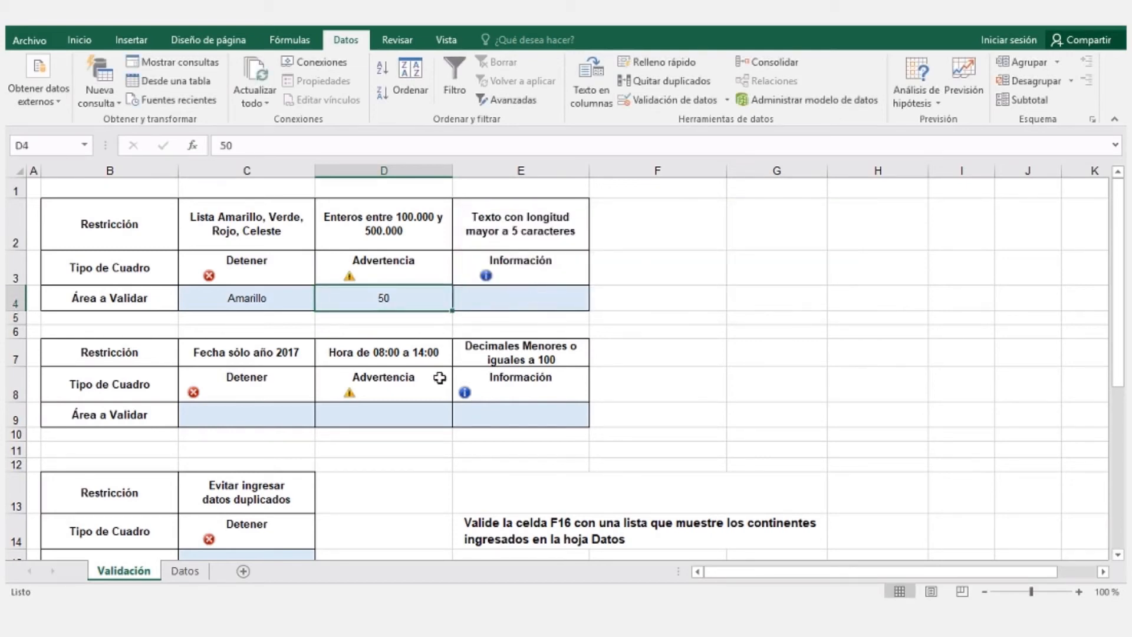
text(35)
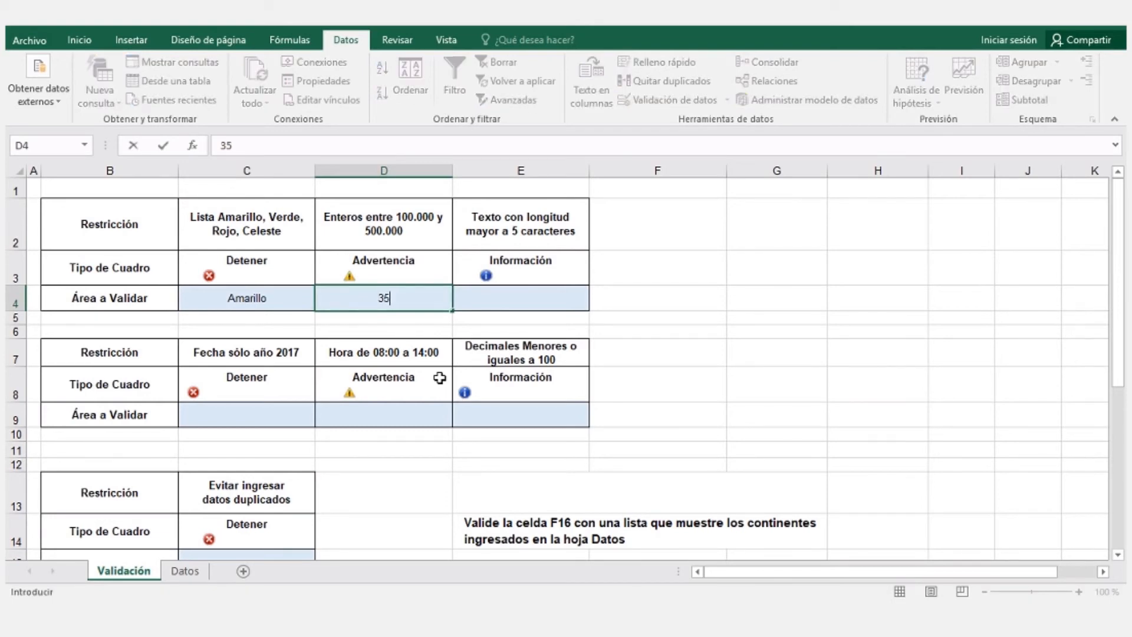
key(Return)
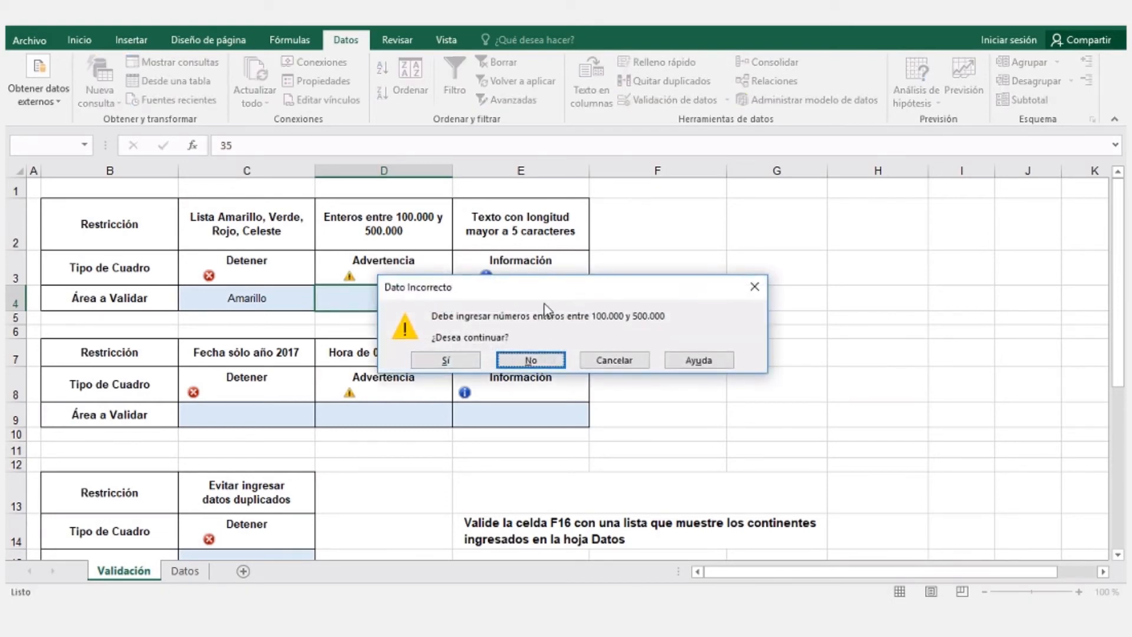
drag(542, 294, 633, 218)
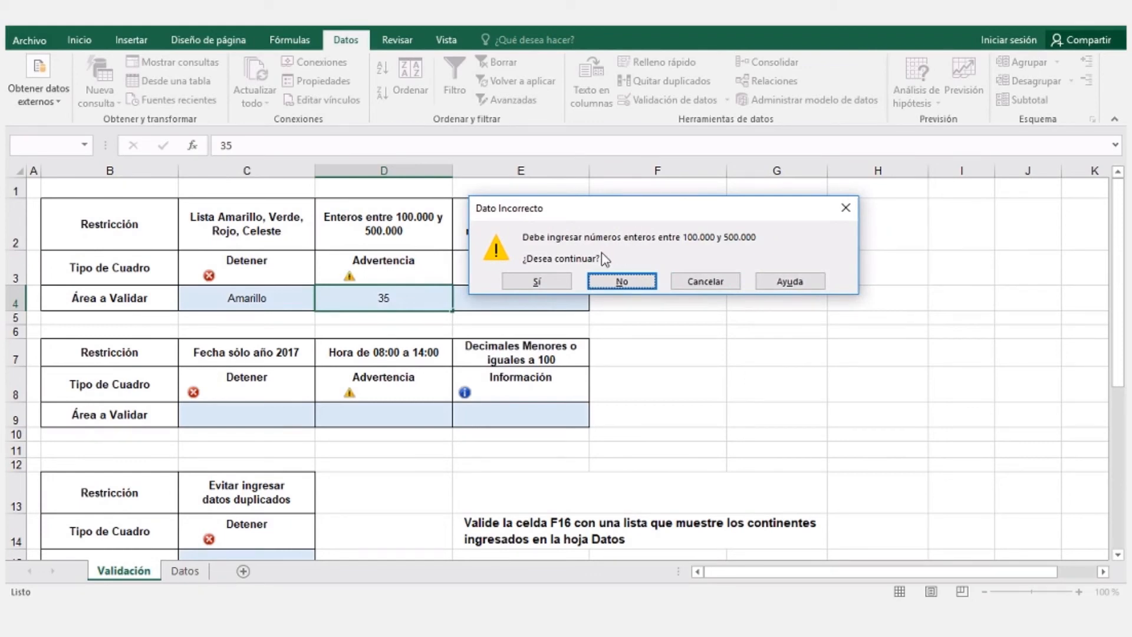
click(622, 281)
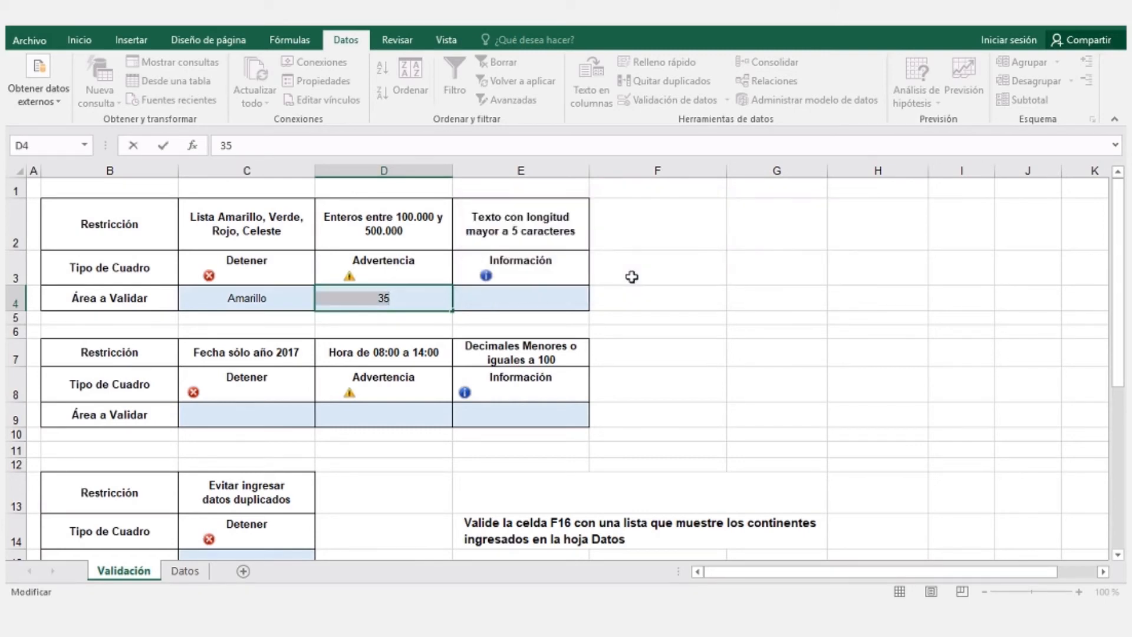
key(Return)
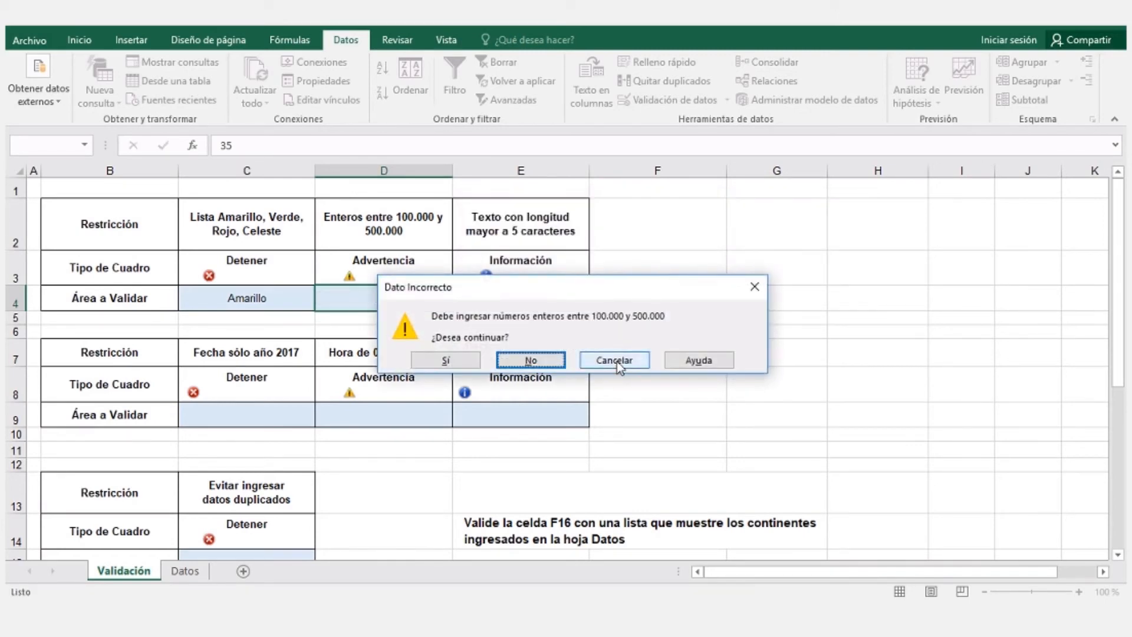
click(616, 360)
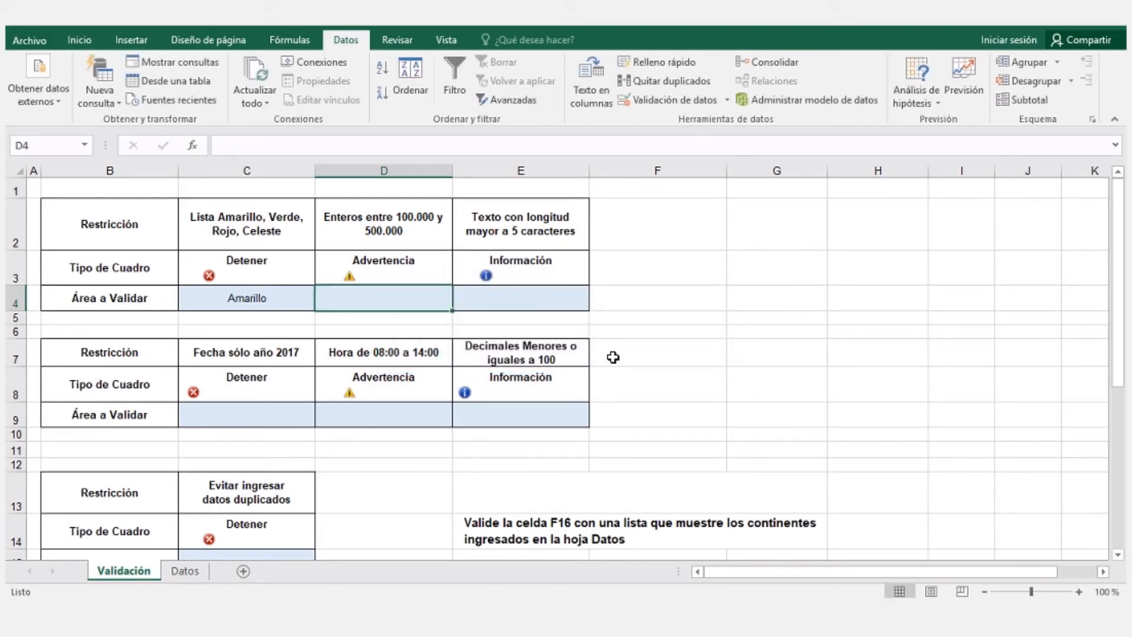
Step: Enter 120000 in D4 and move on to cell E4
text(120)
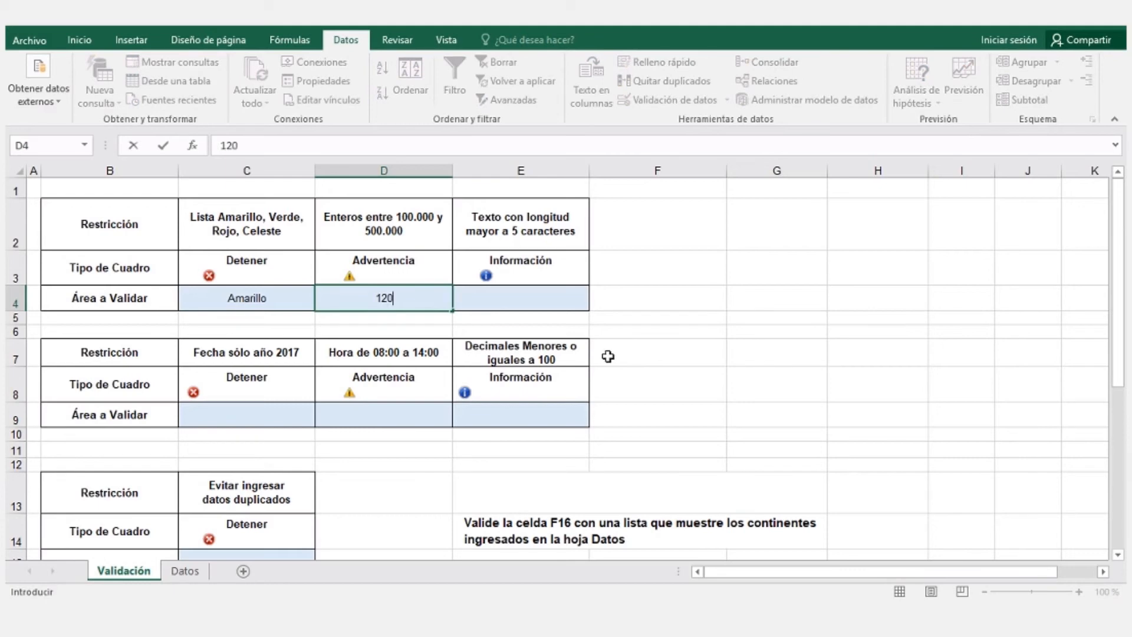
text(000)
key(Tab)
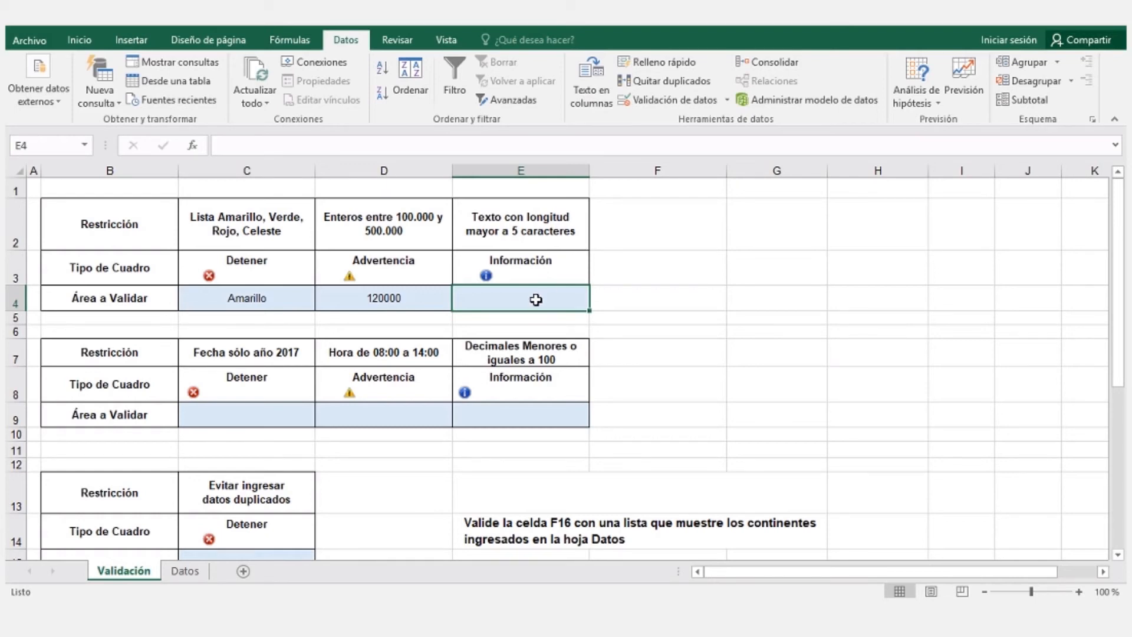
Step: Set cell E4's data validation to allow Longitud del texto with the condition mayor que and a minimum of 5
click(671, 104)
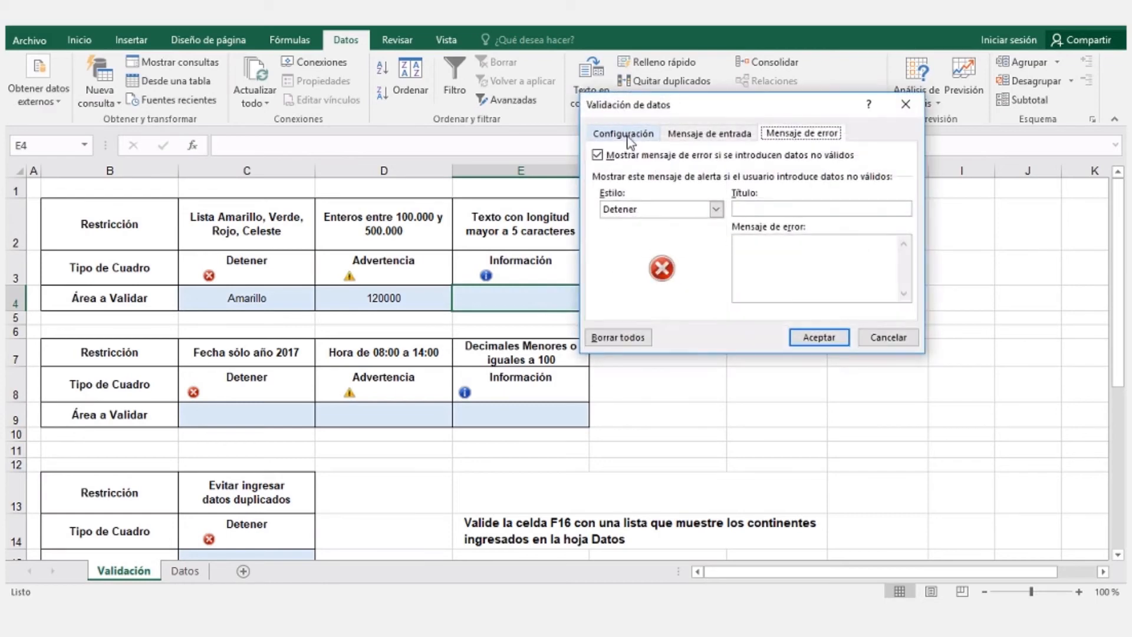
click(629, 135)
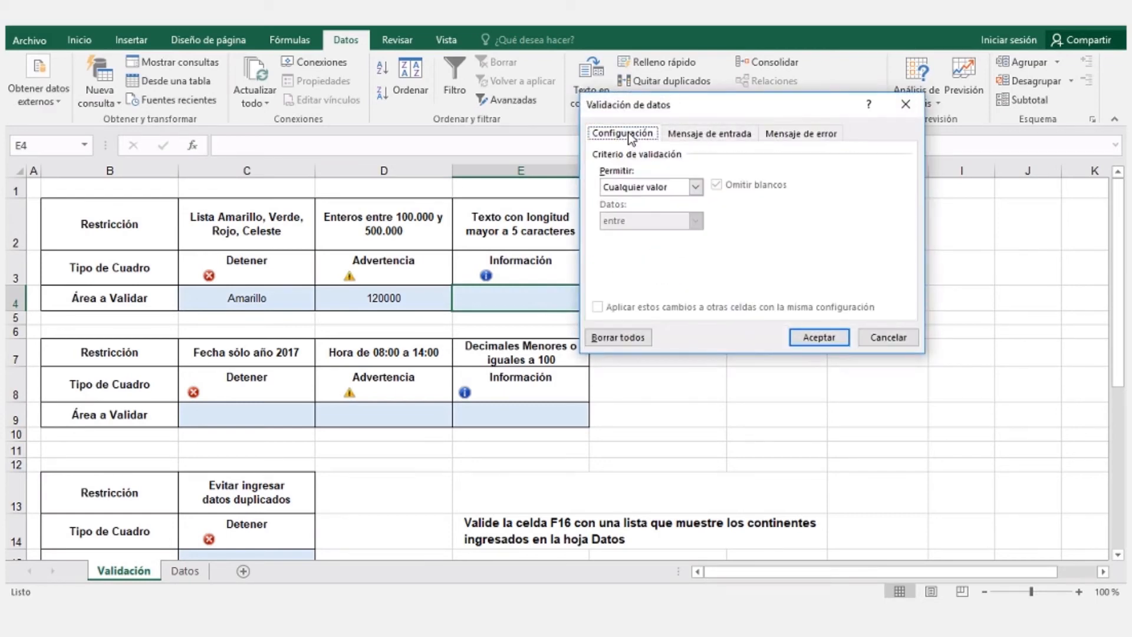
click(696, 187)
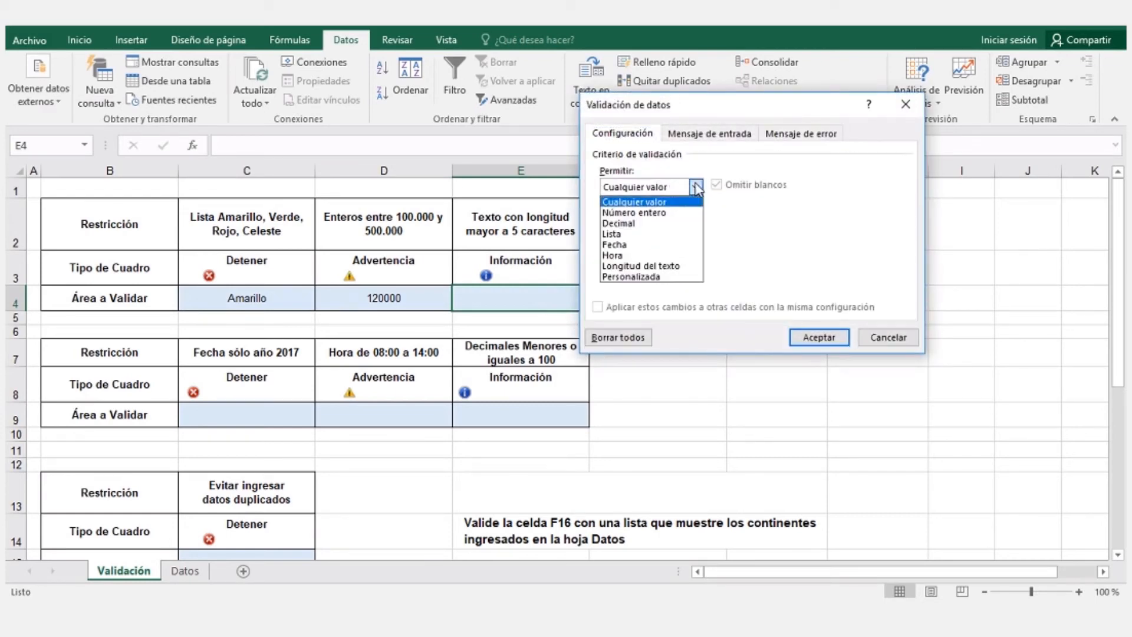
click(638, 267)
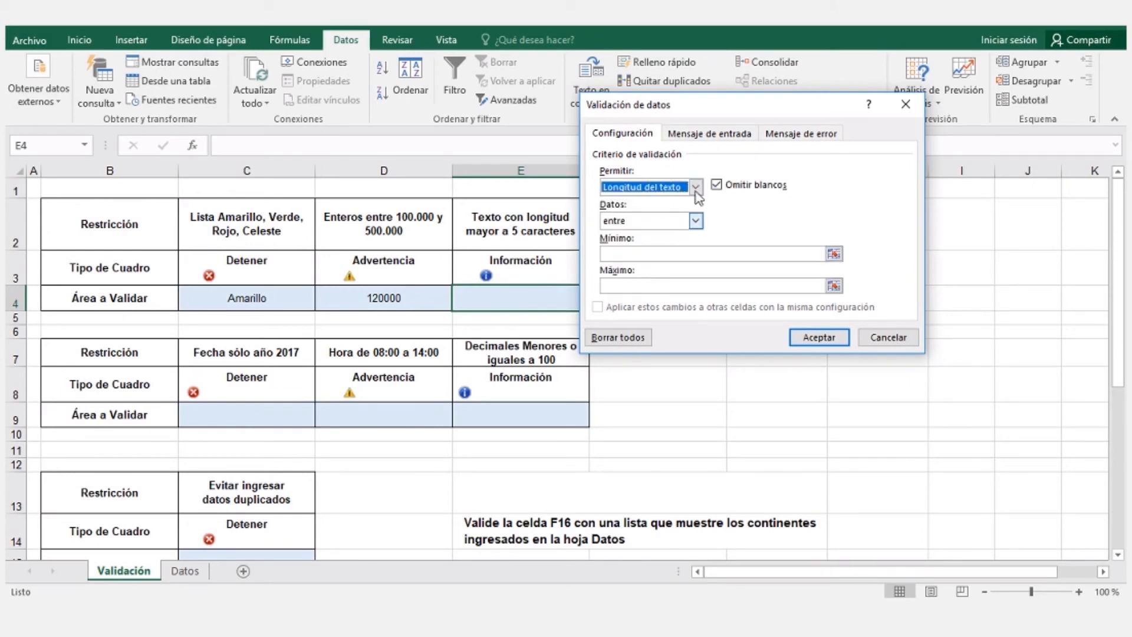
drag(678, 105, 726, 106)
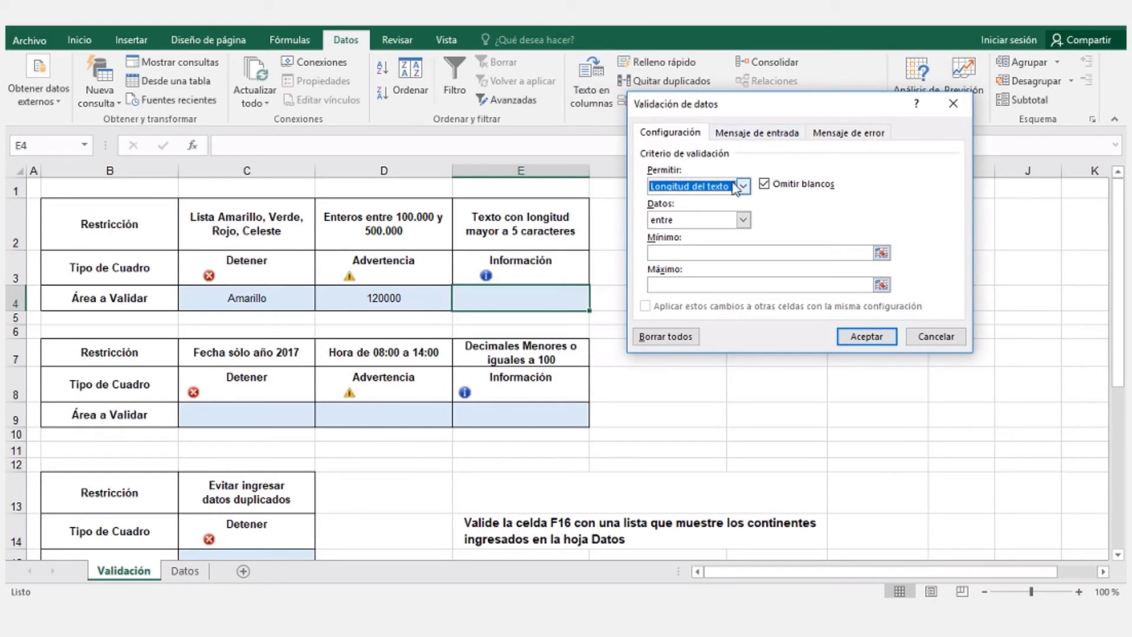
click(743, 219)
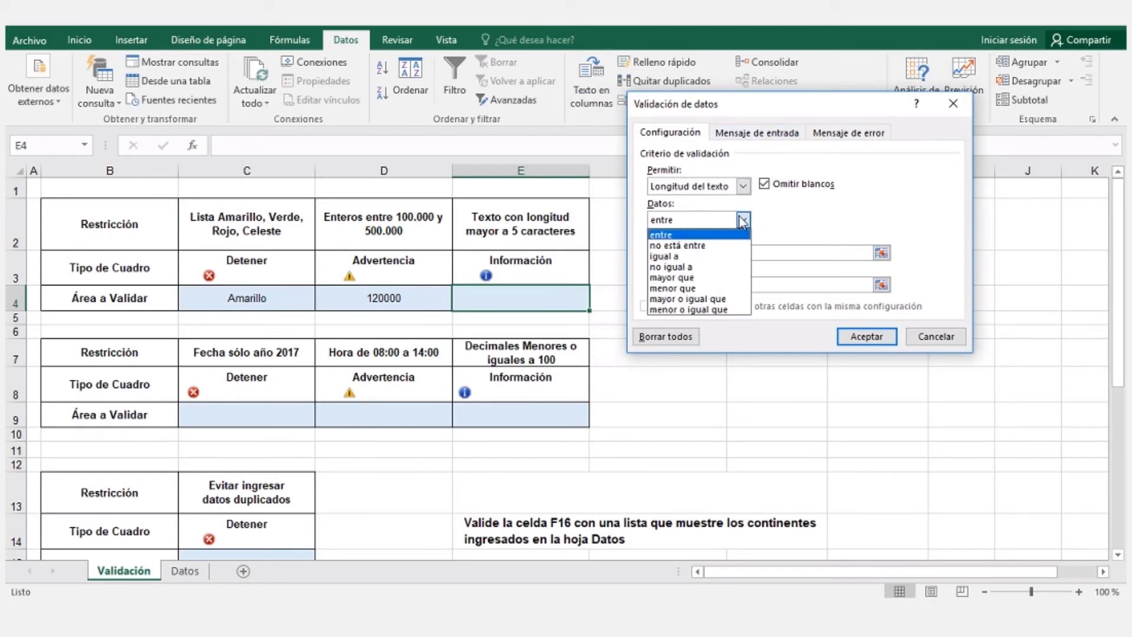
click(671, 277)
click(678, 254)
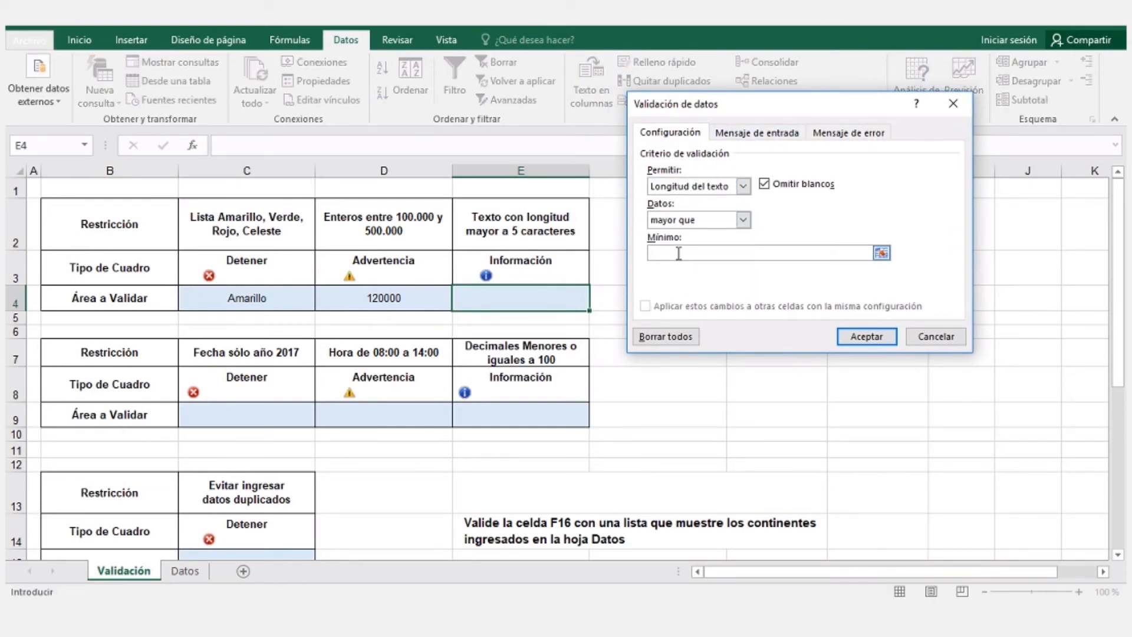
text(5)
Step: Give E4 an Información error alert titled "Dato Incorrecto" with the message "Debe ingresar datos con más de 5 caracteres" and apply the validation
click(833, 132)
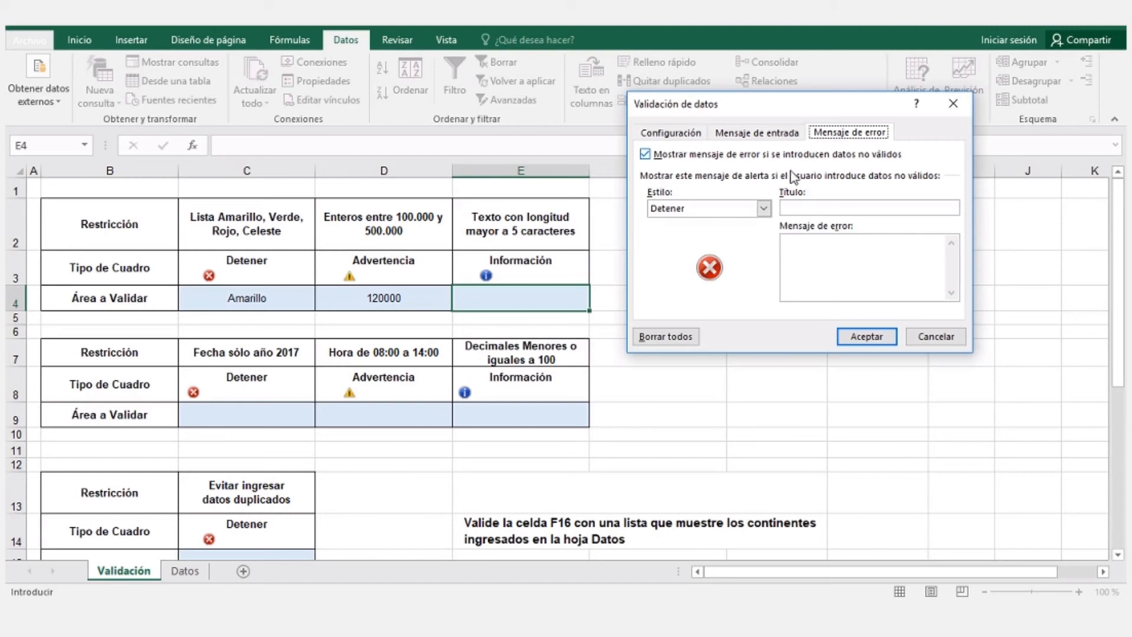
click(763, 207)
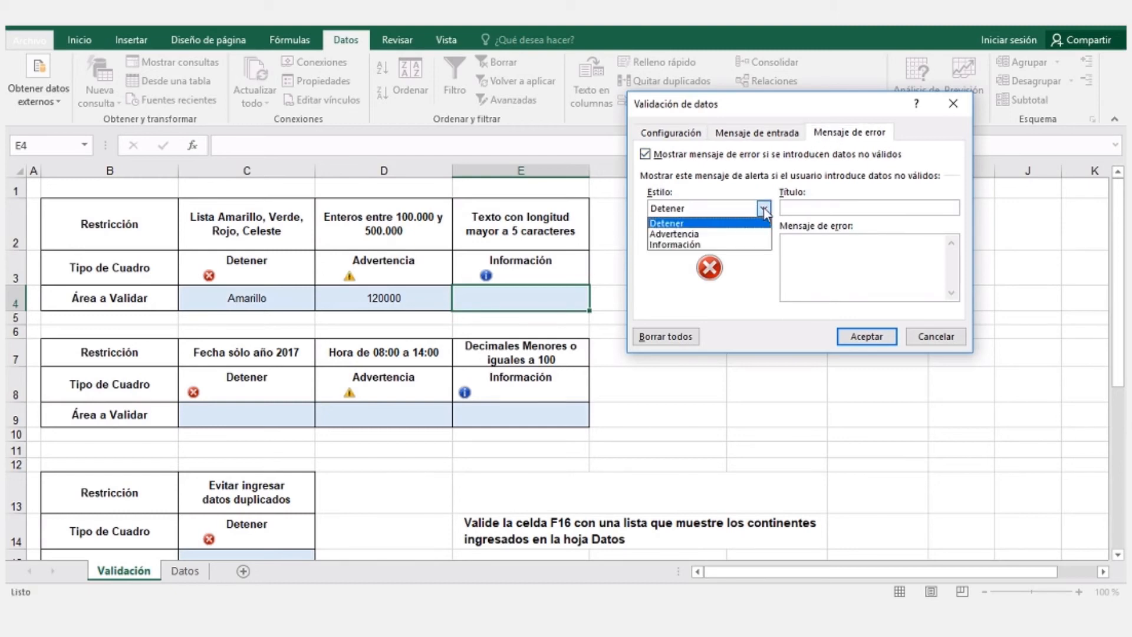
click(713, 245)
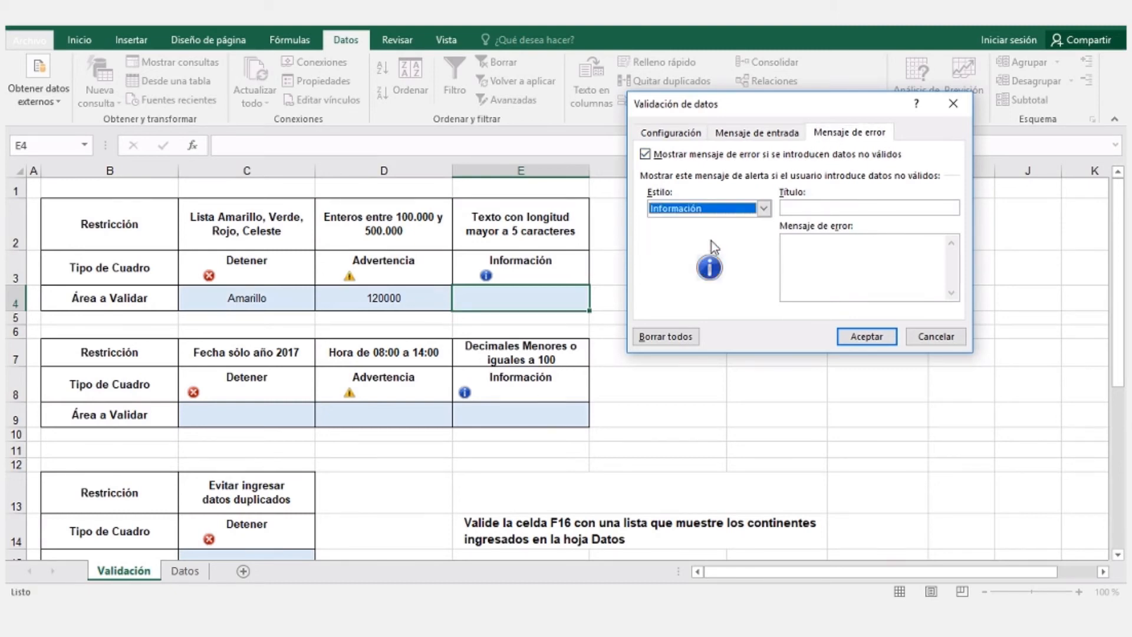
click(797, 207)
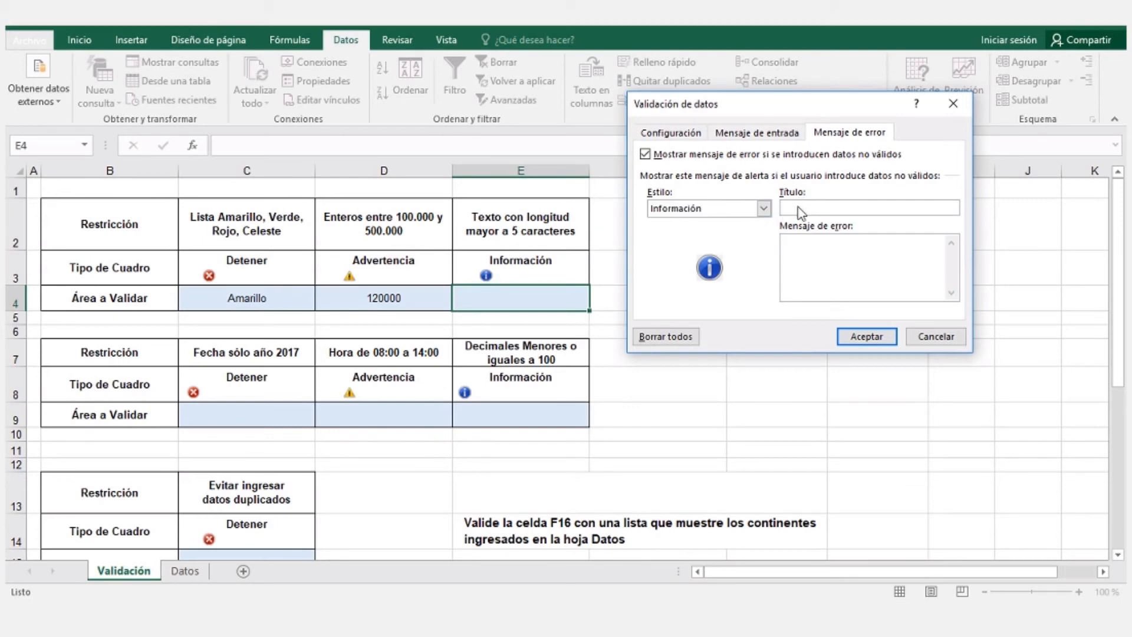
text(Dato Incorrecto)
click(809, 246)
text(Debe ingresar d)
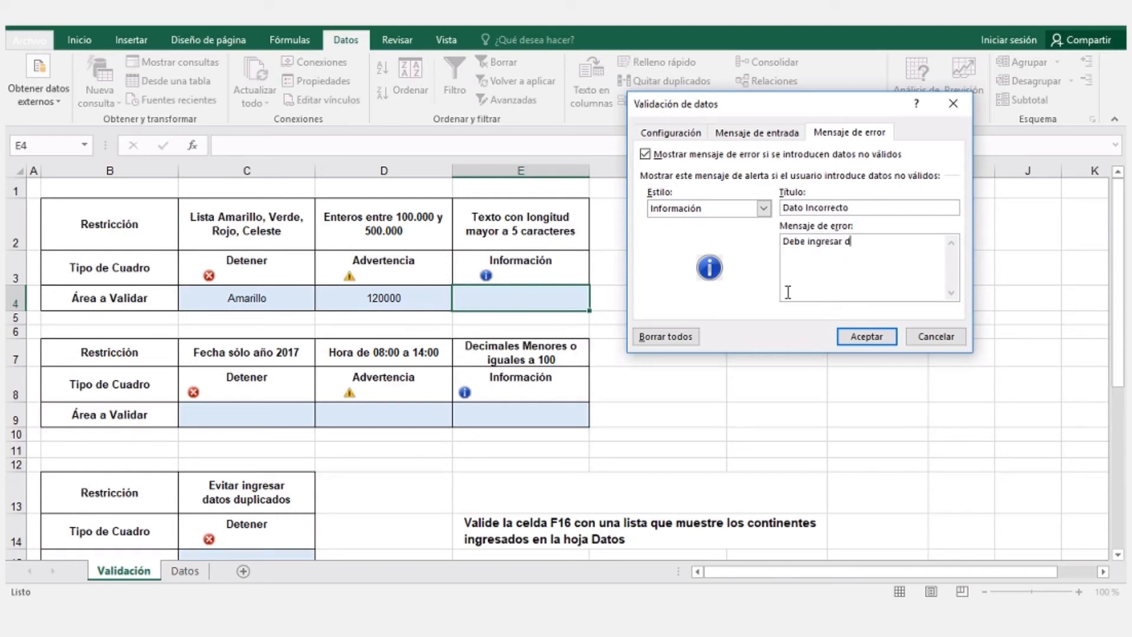
text(atos con más de 5 caracteres)
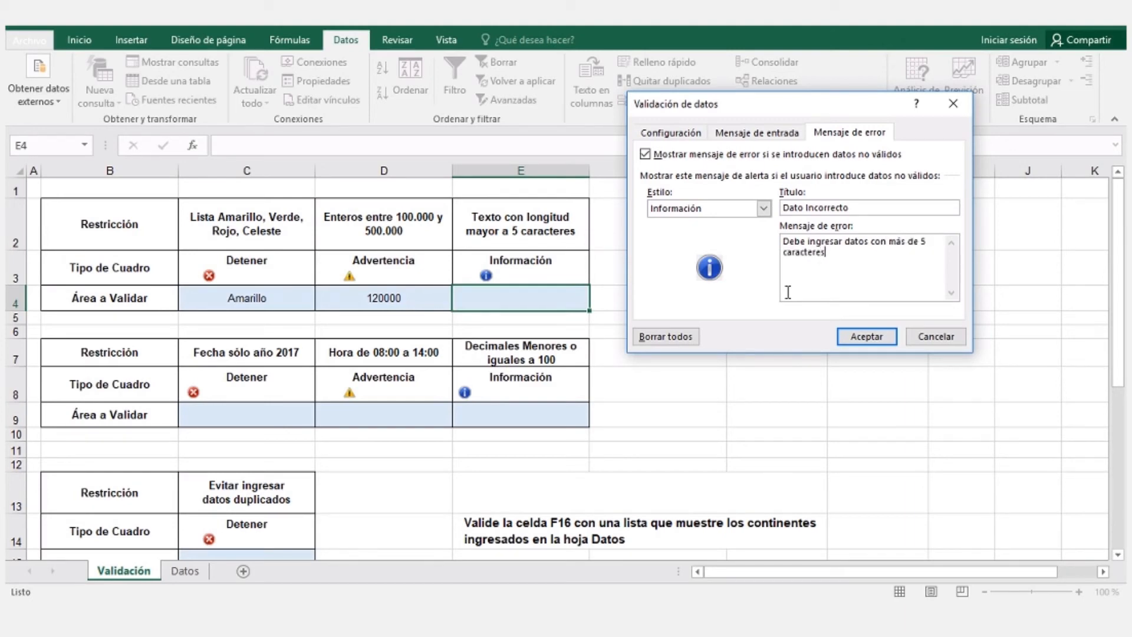
click(862, 347)
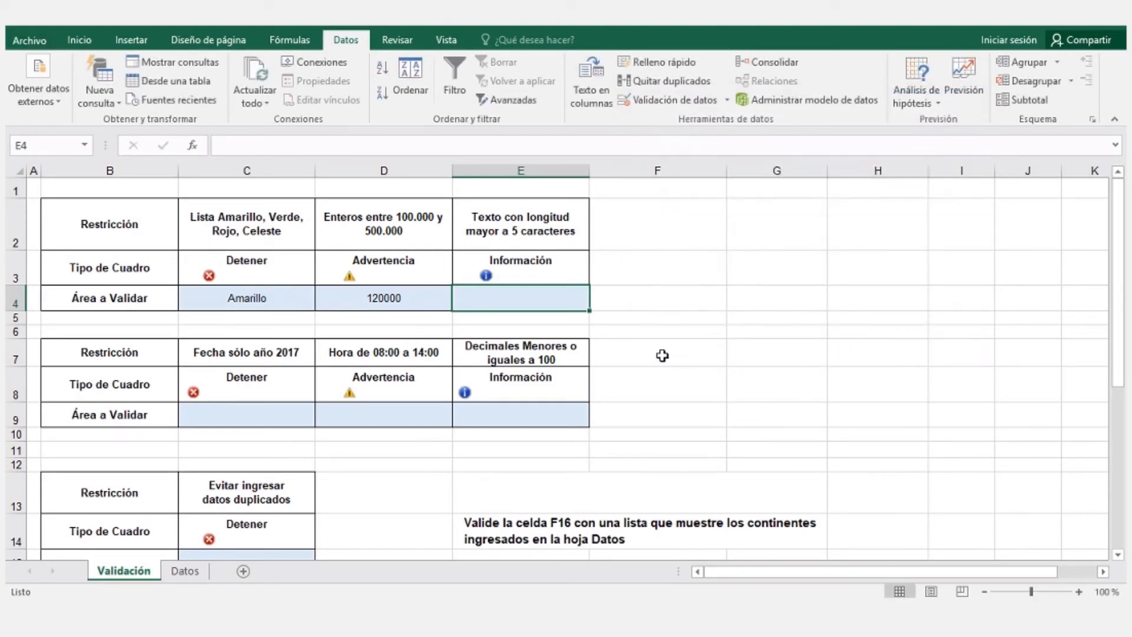
Step: Test E4's text length rule with the valid entries abcdef, 123456 and abc123 in turn
text(a)
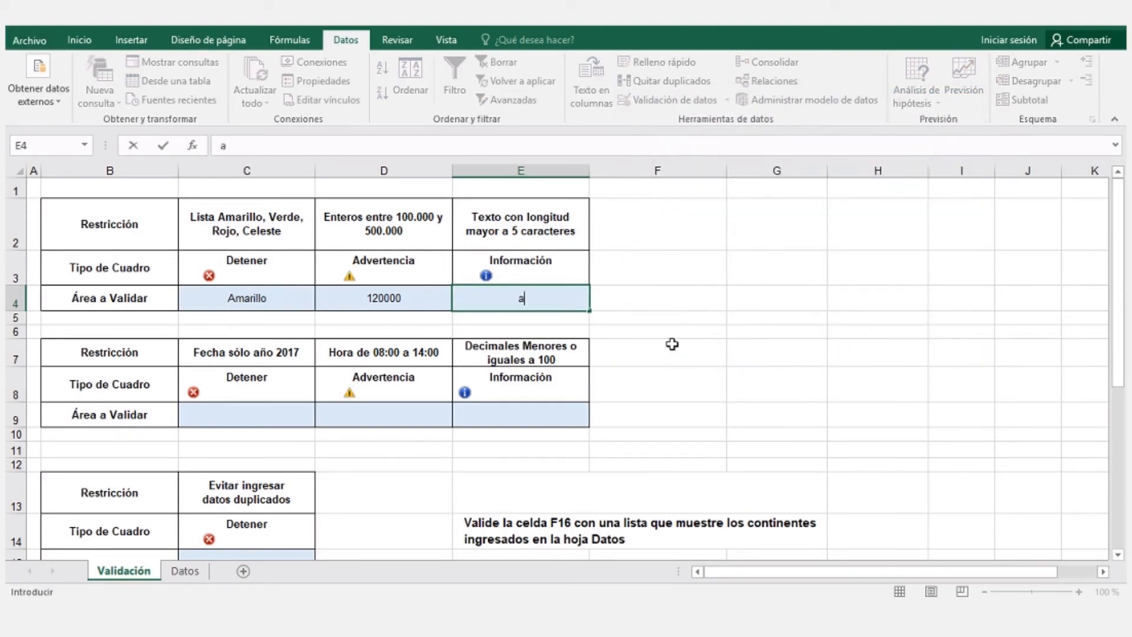
text(bcdef)
key(Return)
click(554, 293)
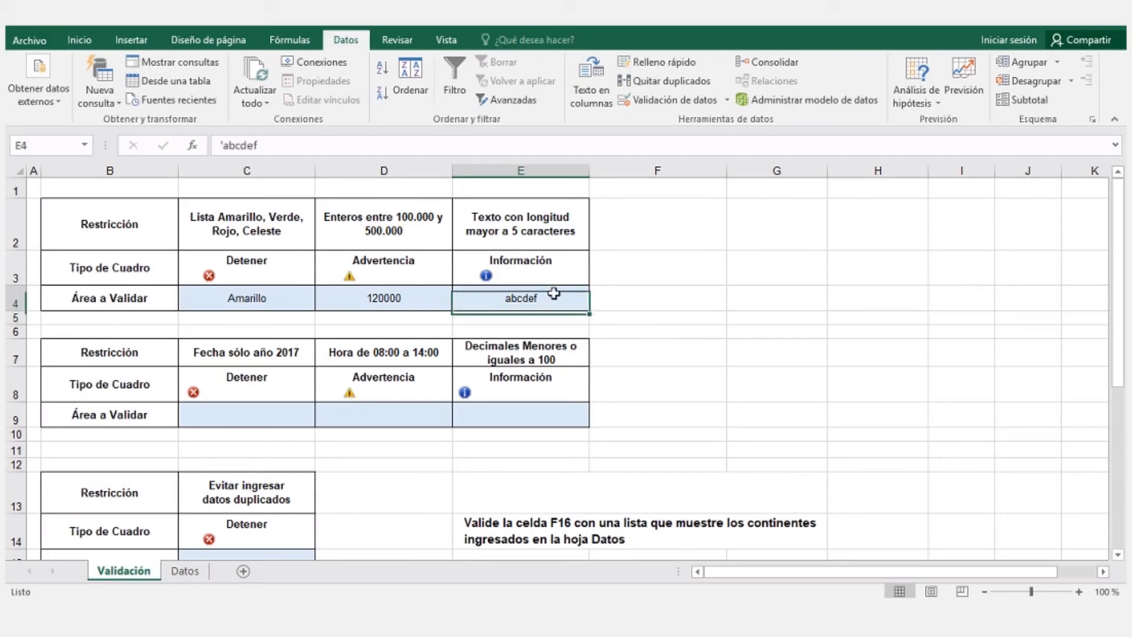
text(123456)
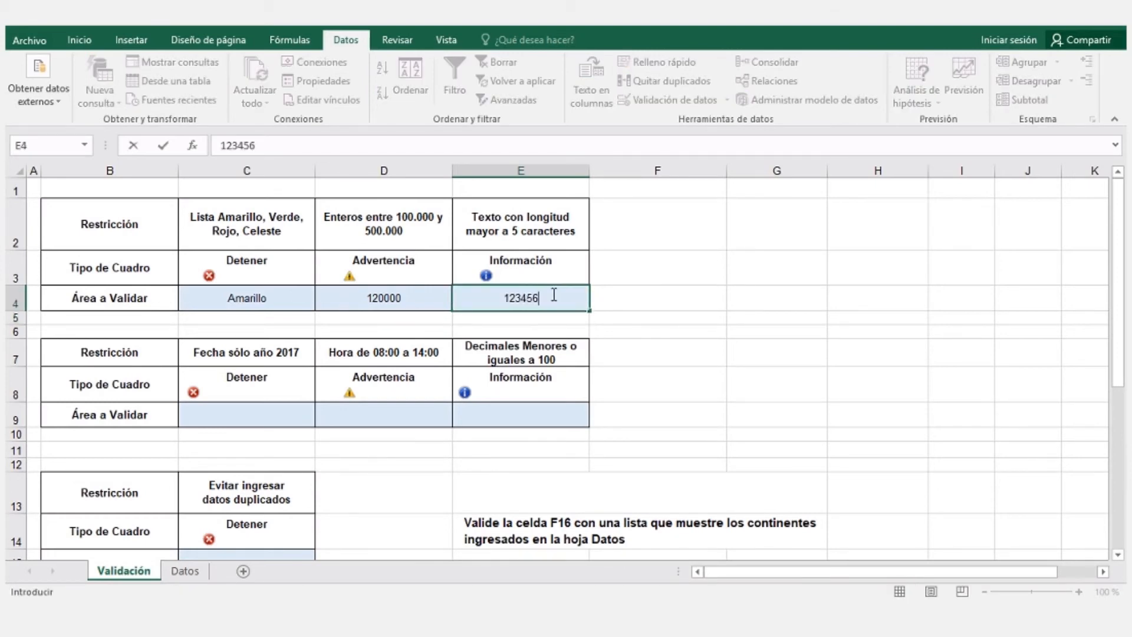
key(Return)
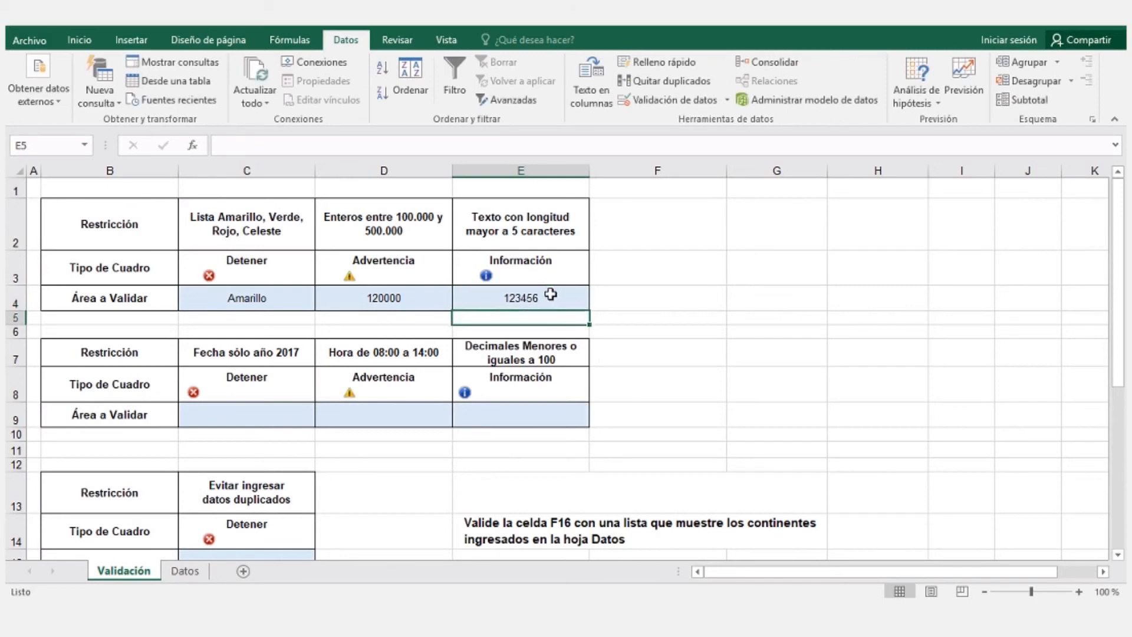
click(552, 294)
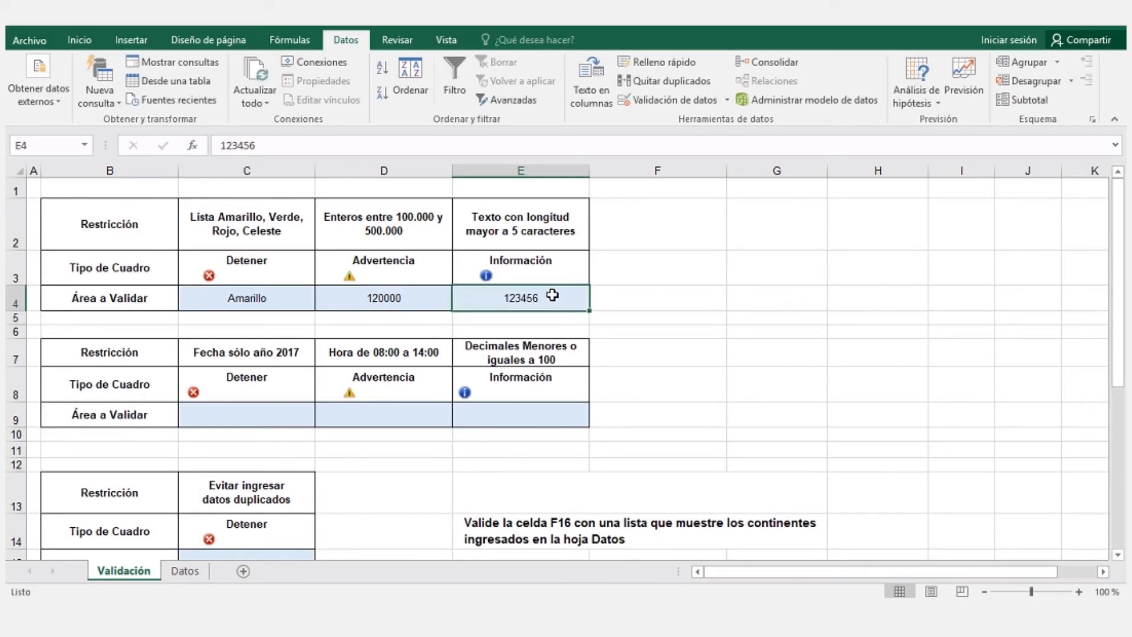
text(abc)
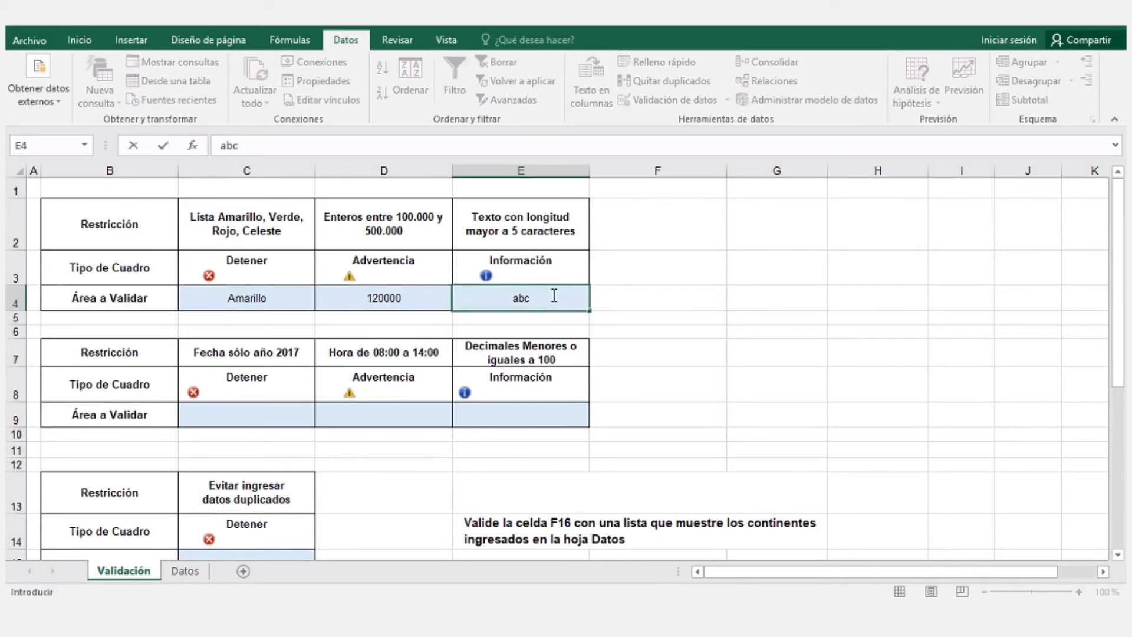
text(123)
key(Return)
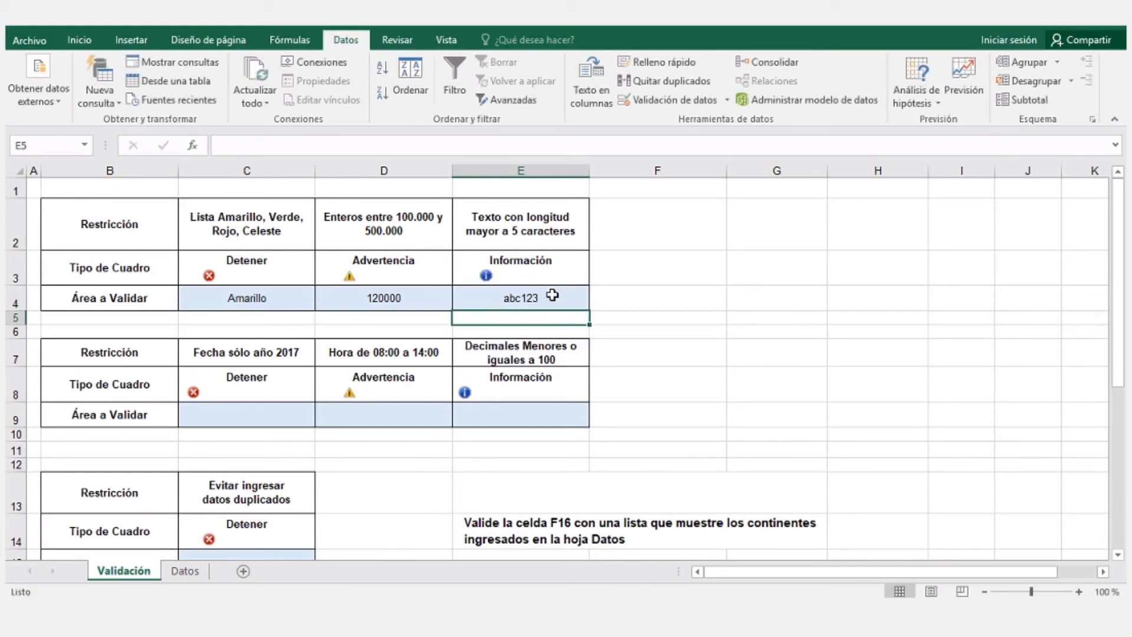
Step: Enter the too-short text abc in E4 and accept the information alert to keep it
click(552, 295)
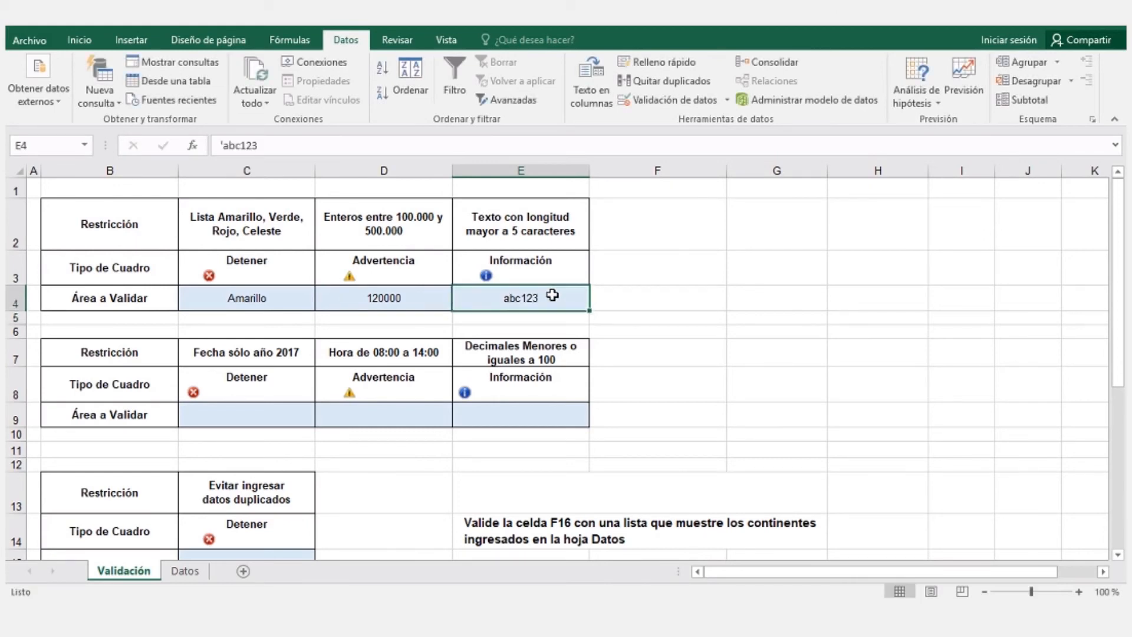
text(abc)
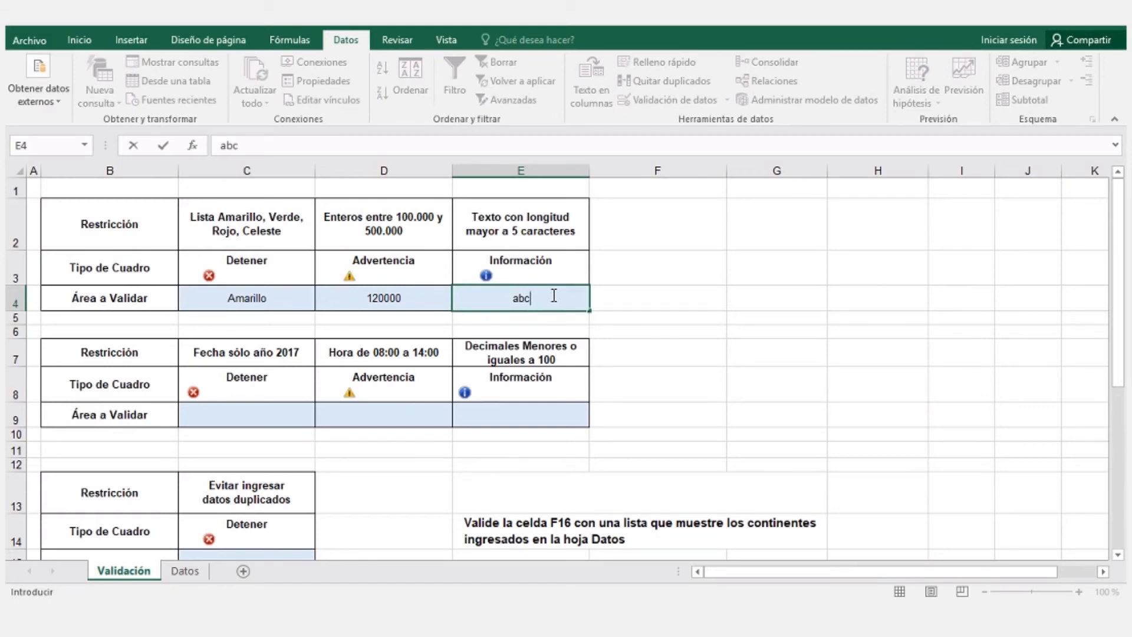
key(Return)
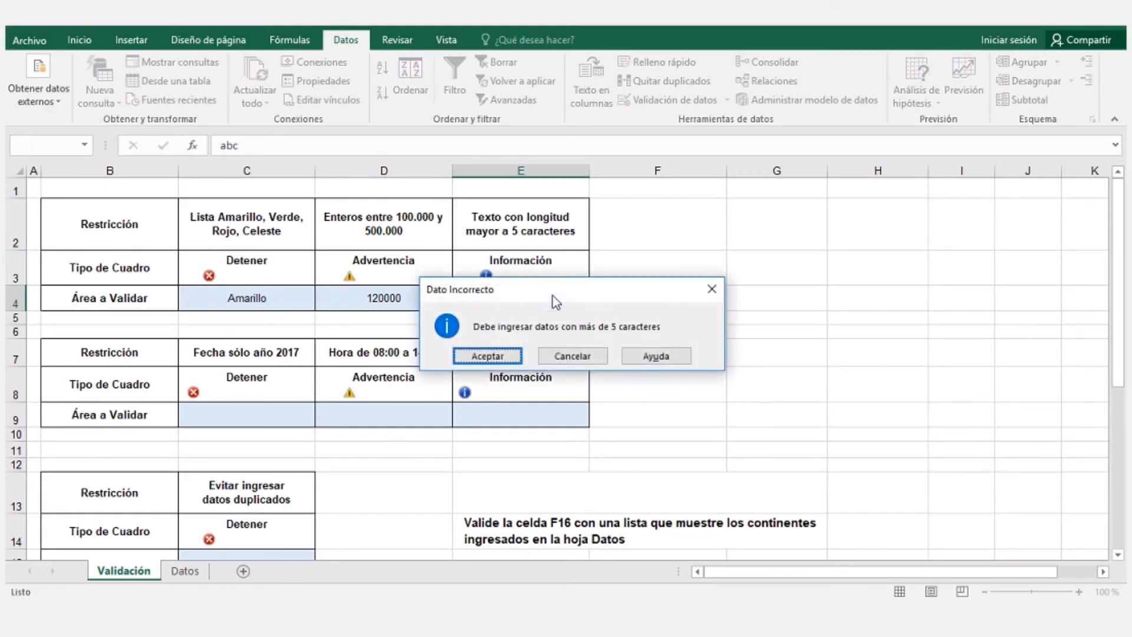
drag(560, 291, 739, 230)
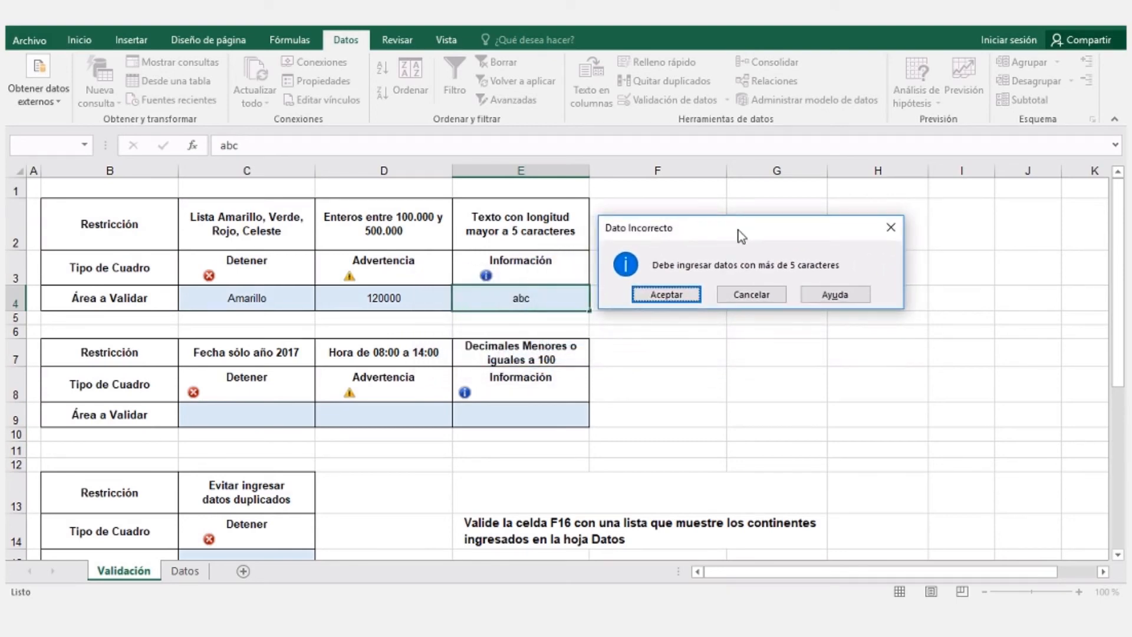
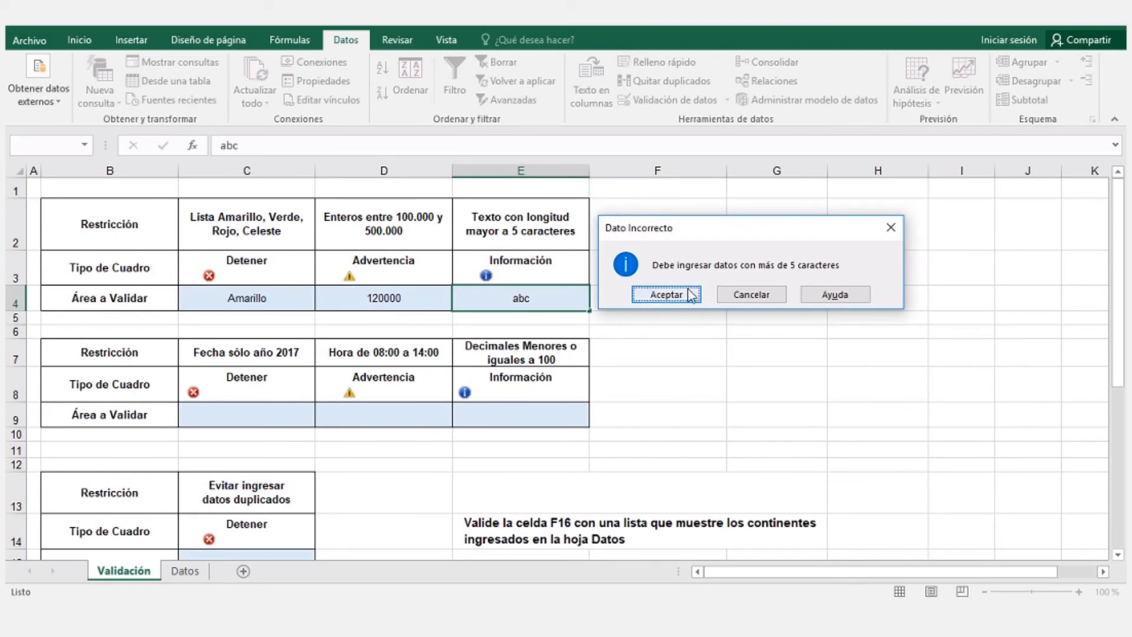
click(687, 293)
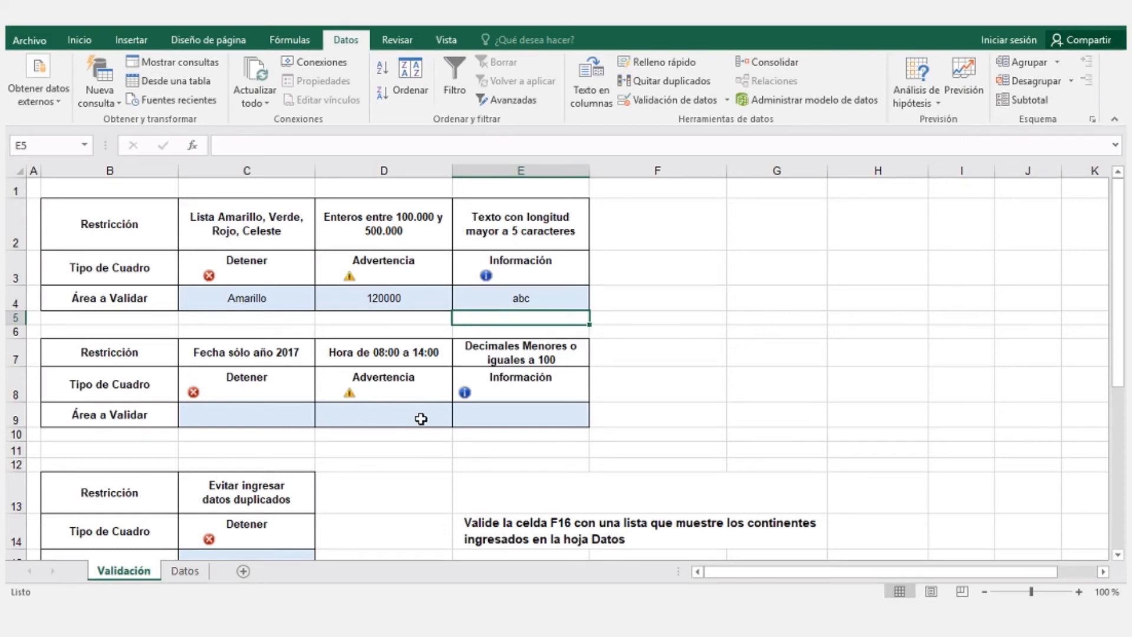
Step: Start data validation for cell C9 and restrict its entries to the Fecha type
scroll(413, 412, down, 1)
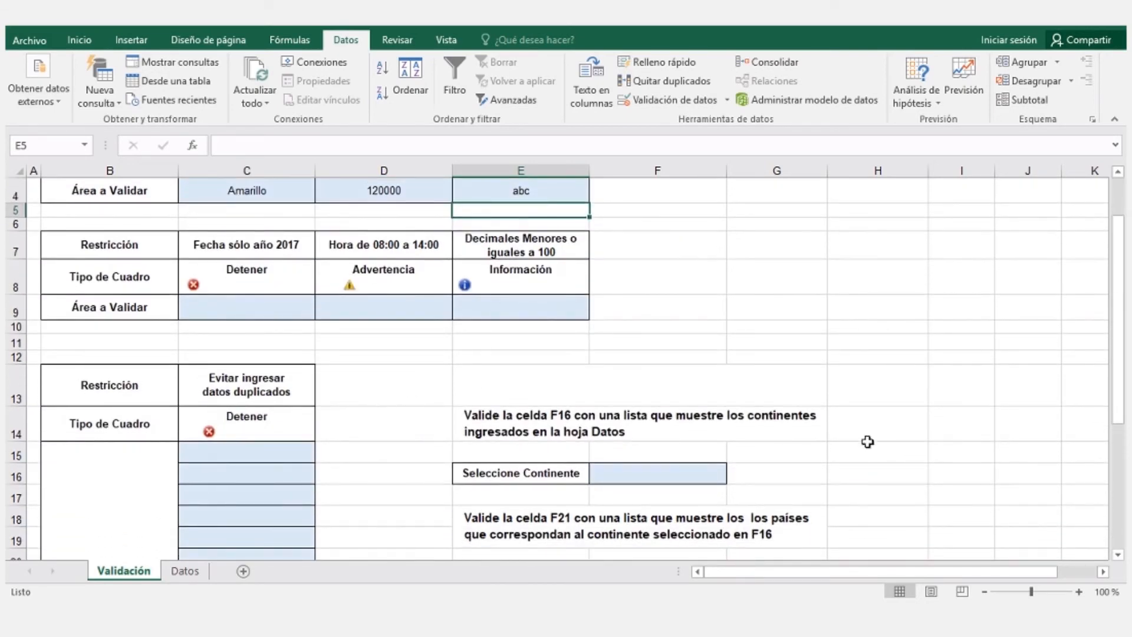
click(1119, 554)
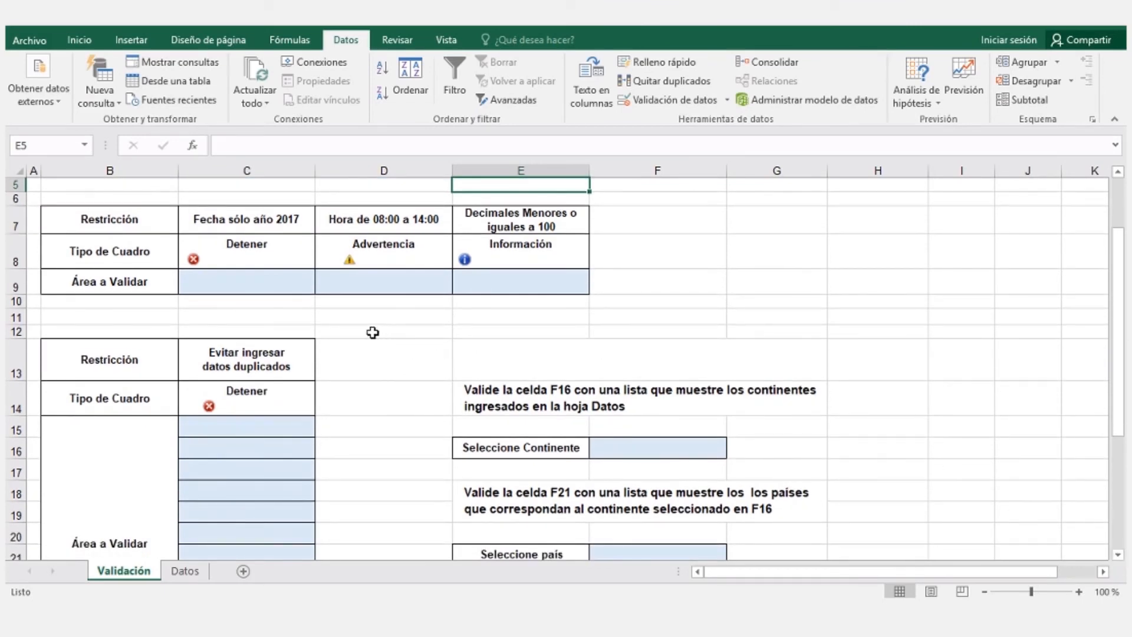
click(243, 280)
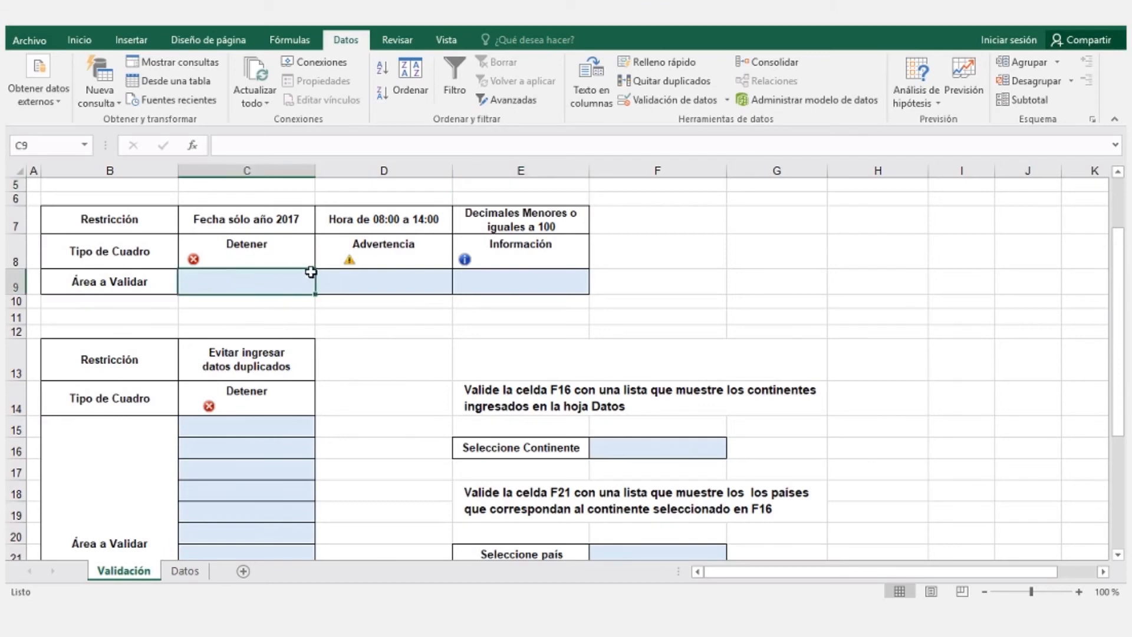
click(670, 101)
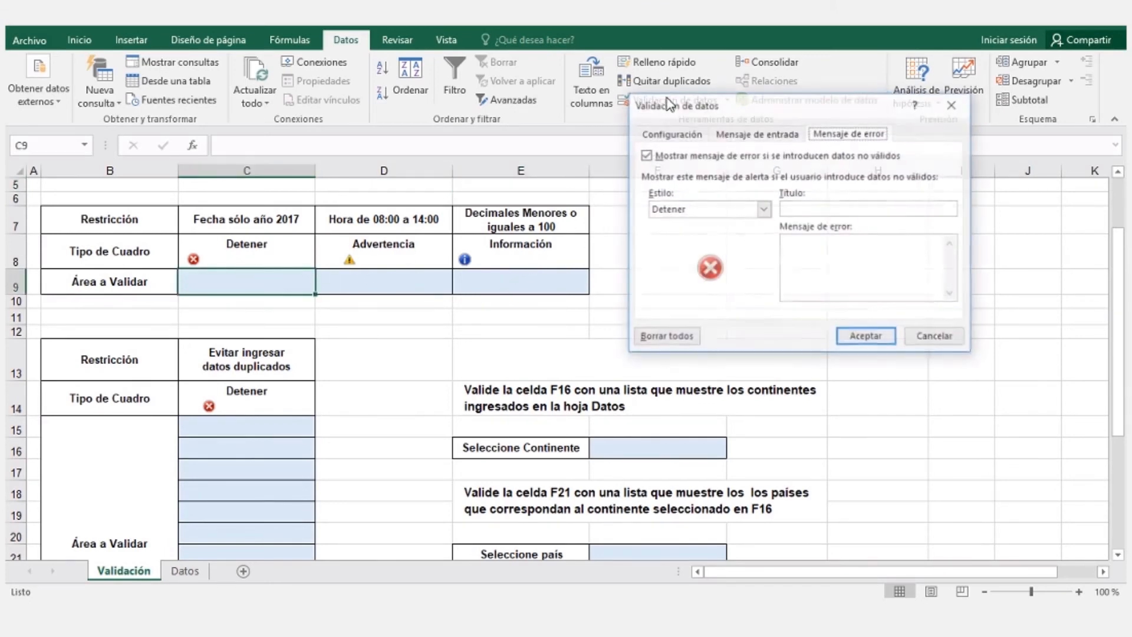
click(689, 134)
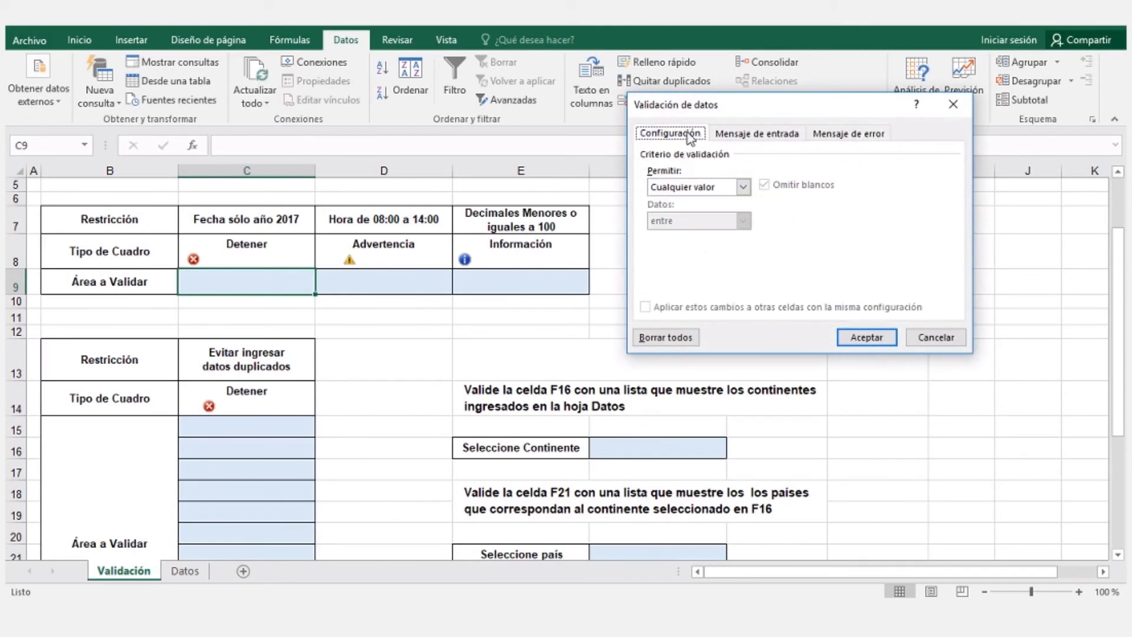
click(742, 187)
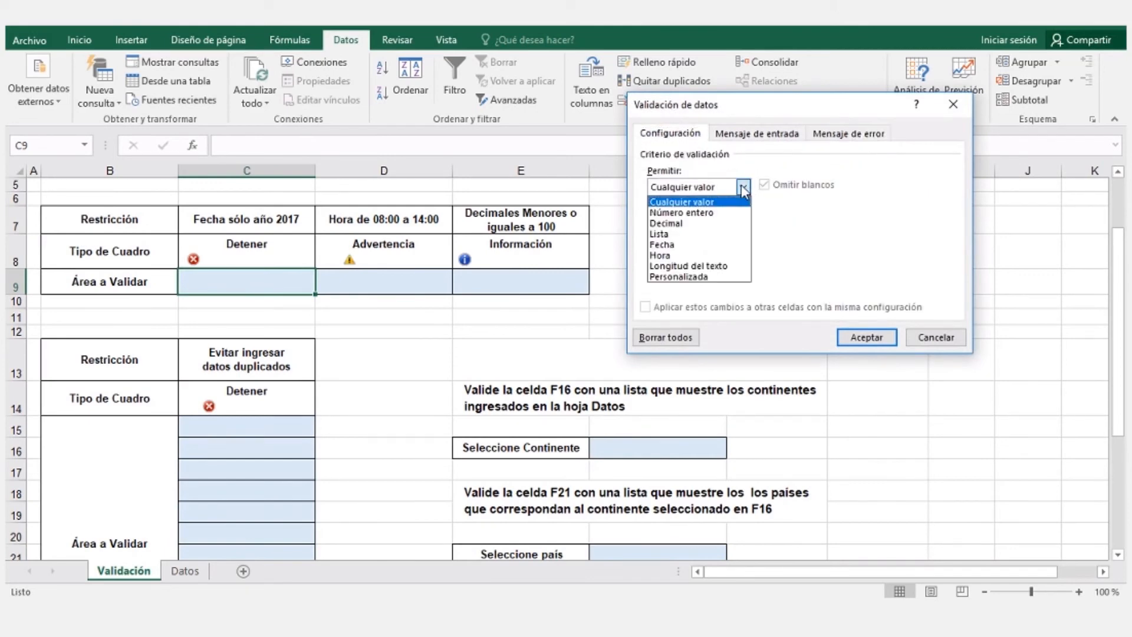
click(666, 244)
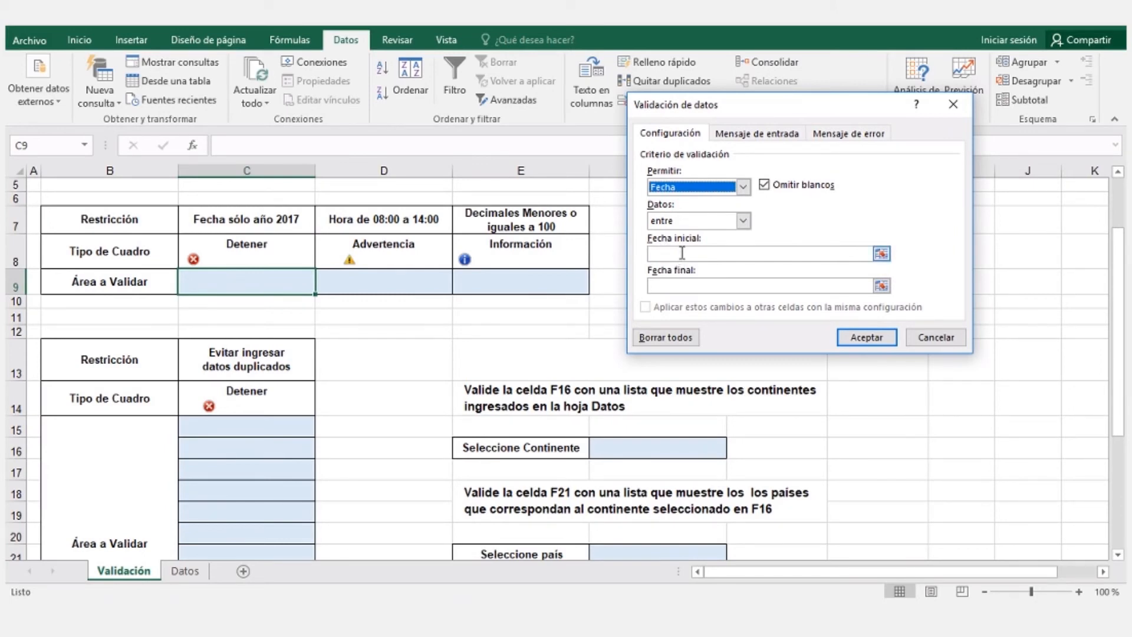
Step: Limit C9's dates to between 01-01-2017 and 31-12-2017 and check the error alert style
click(682, 253)
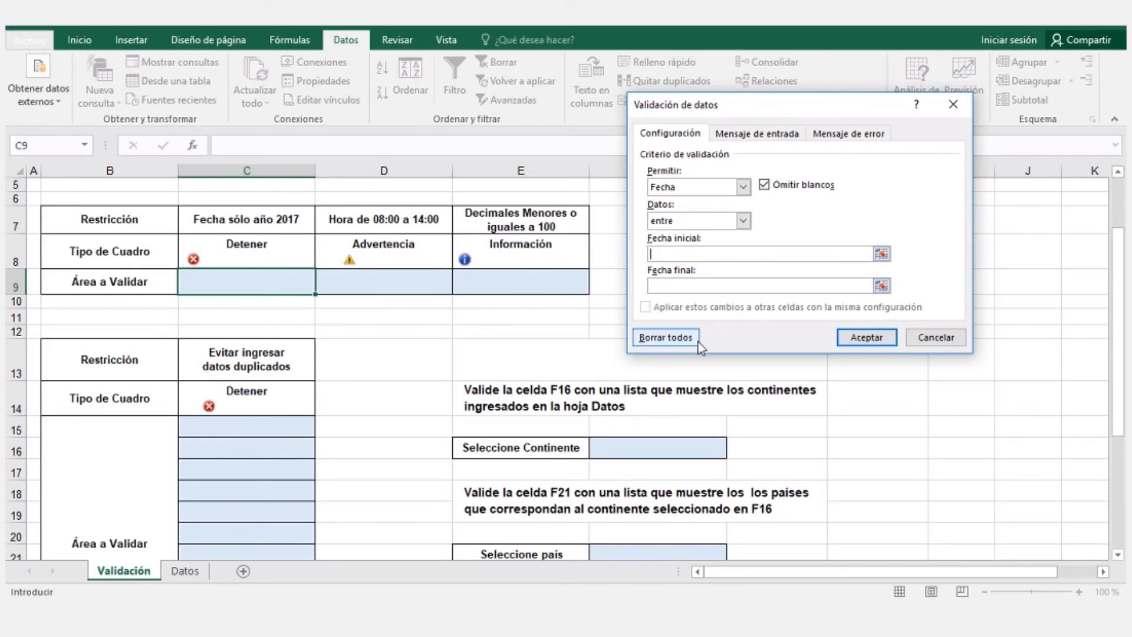
text(01-01-2017)
click(675, 283)
text(31-)
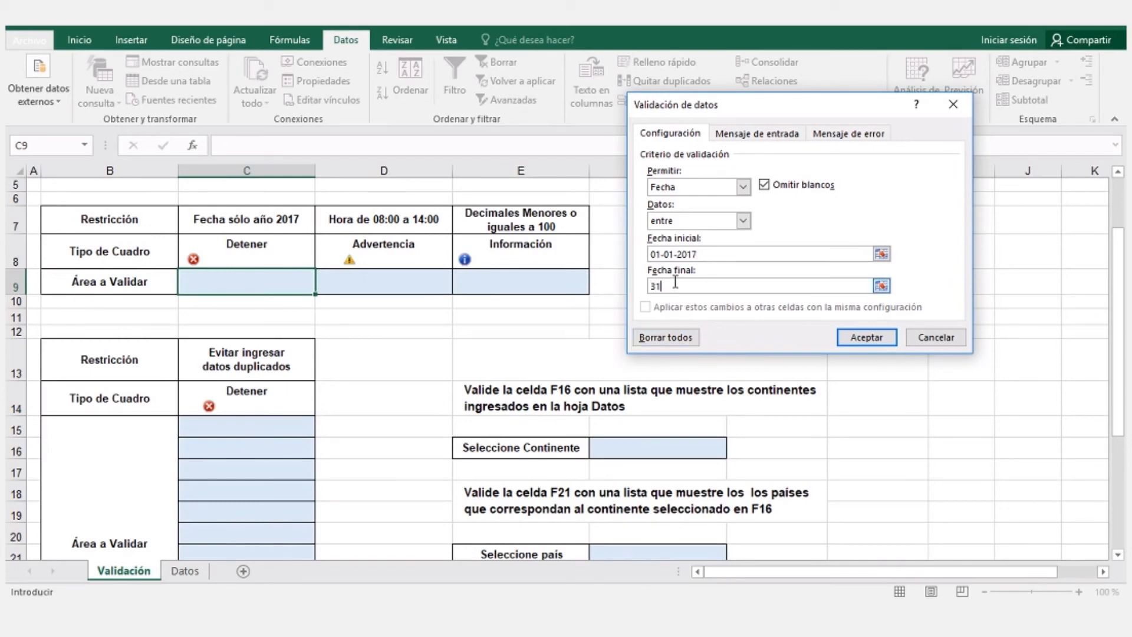
text(12-2017)
click(850, 137)
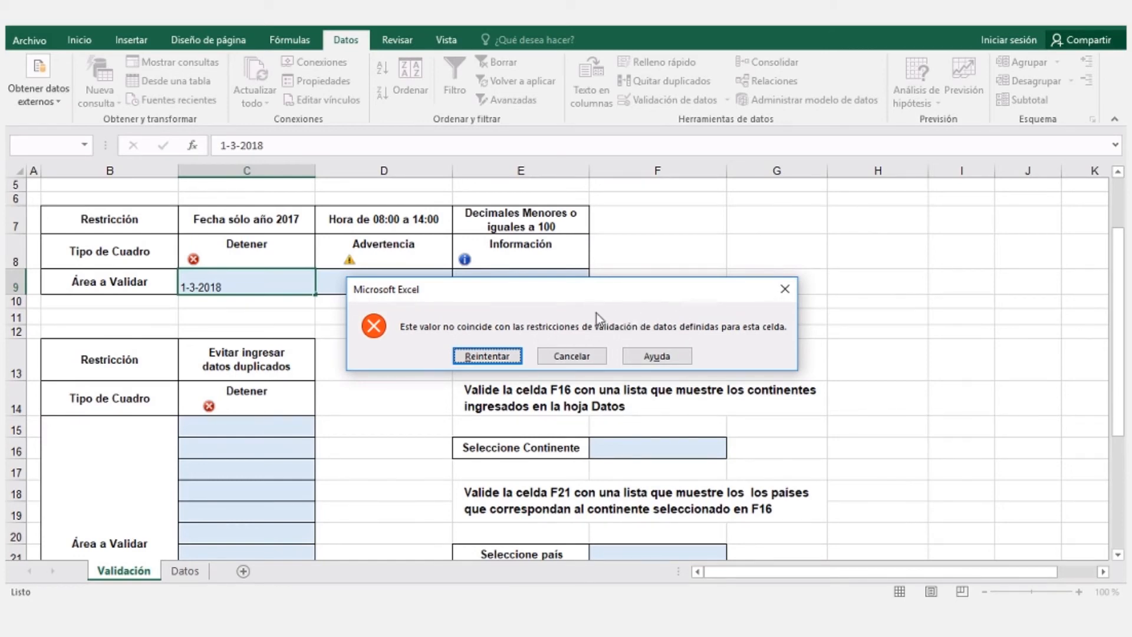
Step: Retry the rejected entry 1-3-2018 in C9 and correct the date to 1-3-2017
click(486, 356)
click(248, 282)
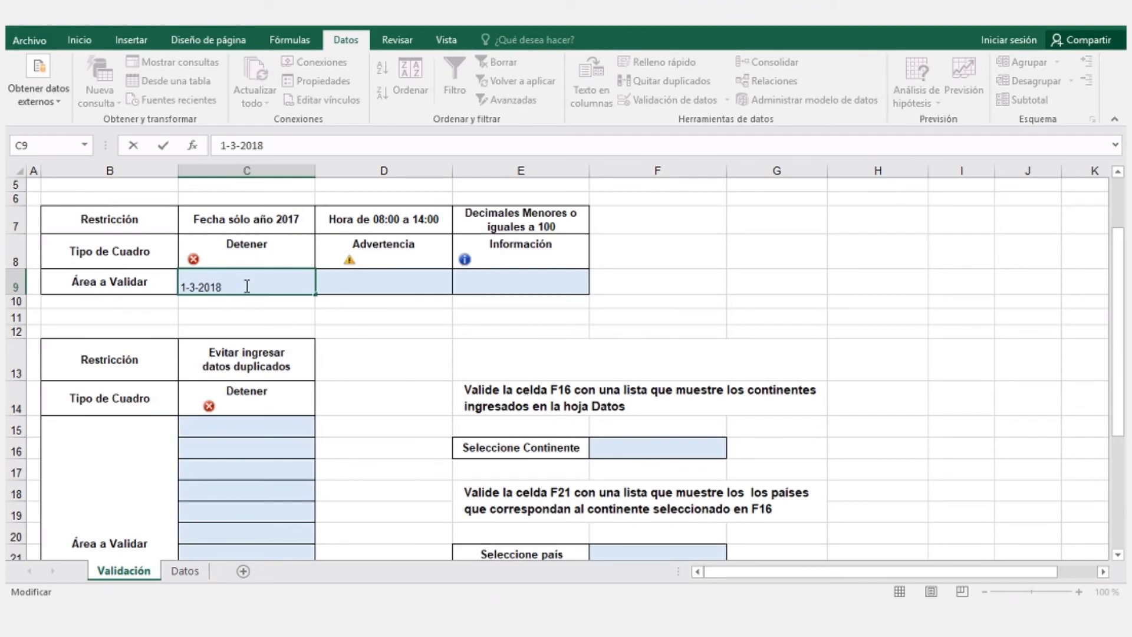
key(BackSpace)
text(7)
key(Return)
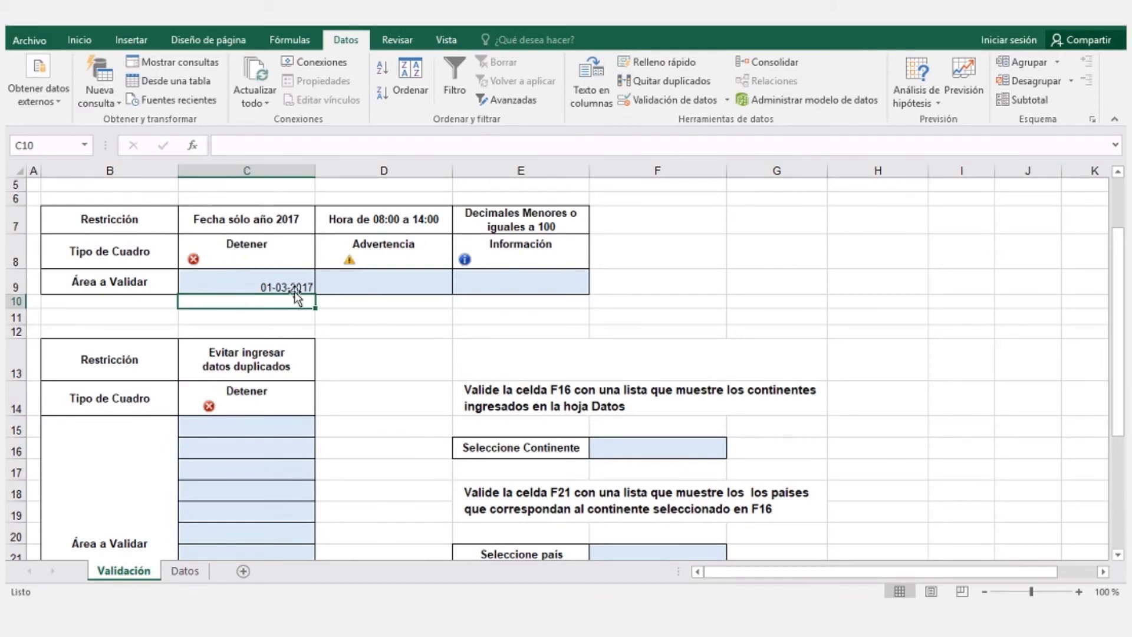
Step: Set cell D9's data validation to allow Hora values between 08:00 and 14:00
click(379, 282)
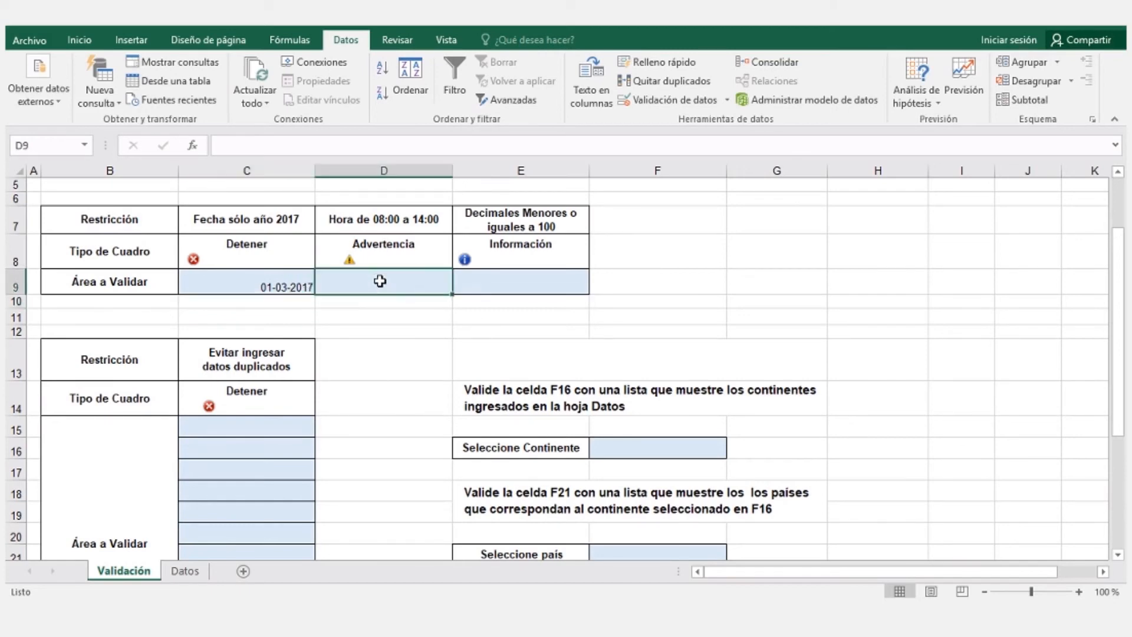
click(660, 102)
click(675, 135)
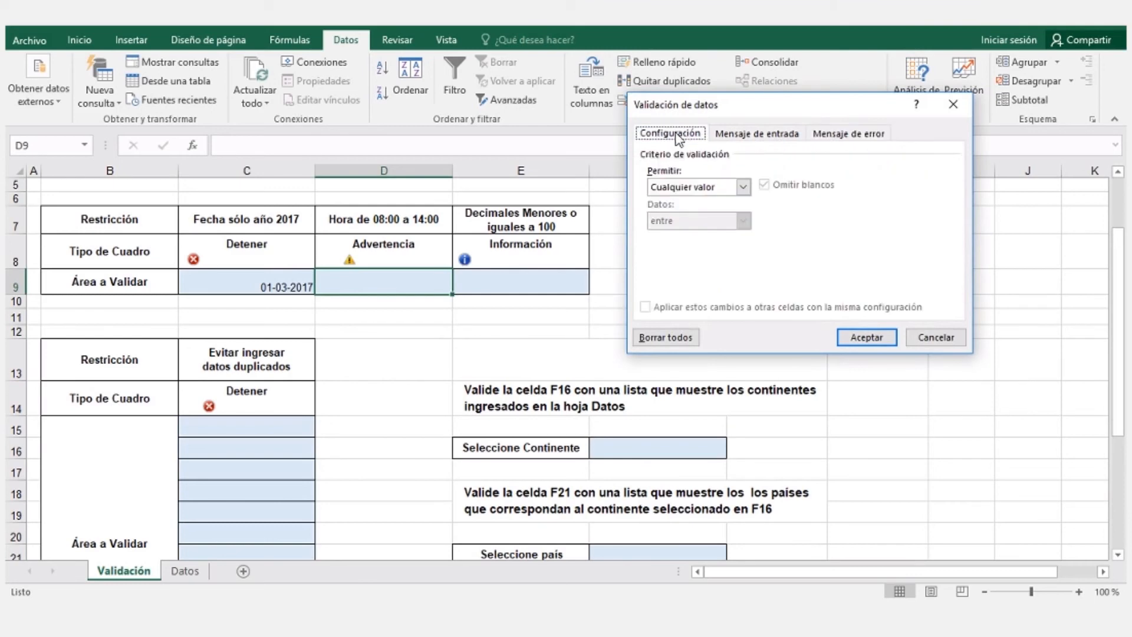
click(743, 187)
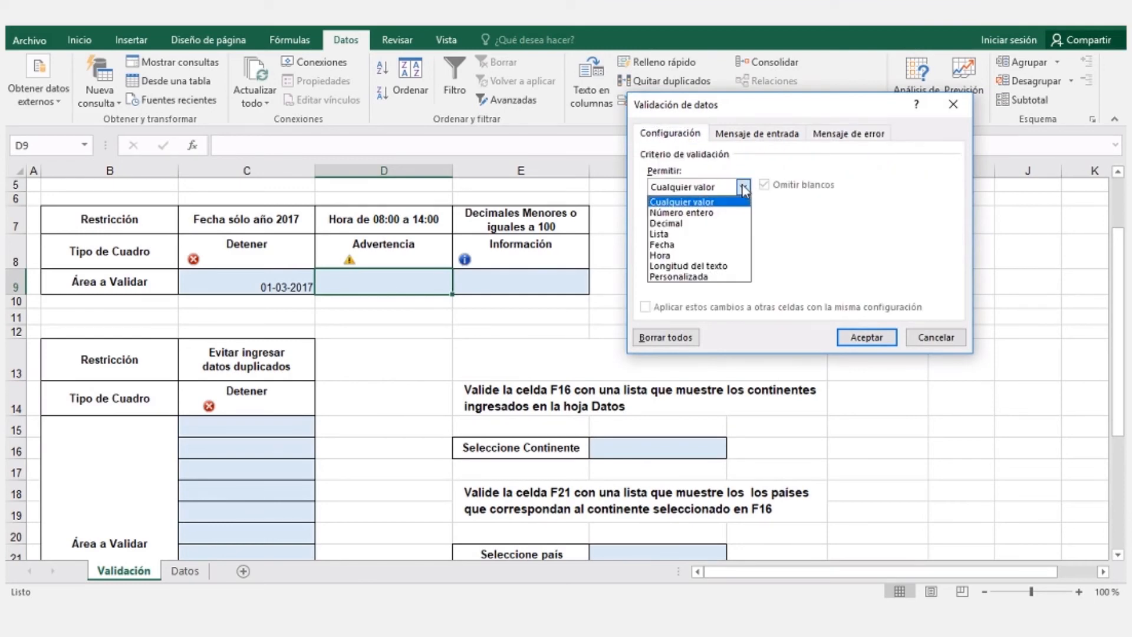
click(677, 256)
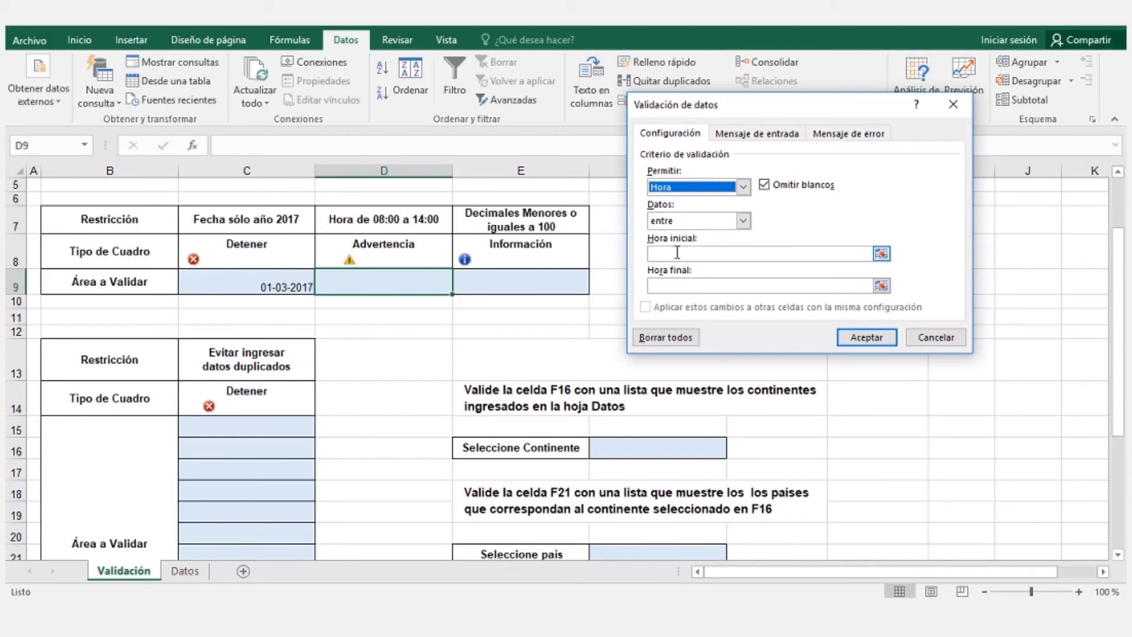
click(678, 253)
text(08)
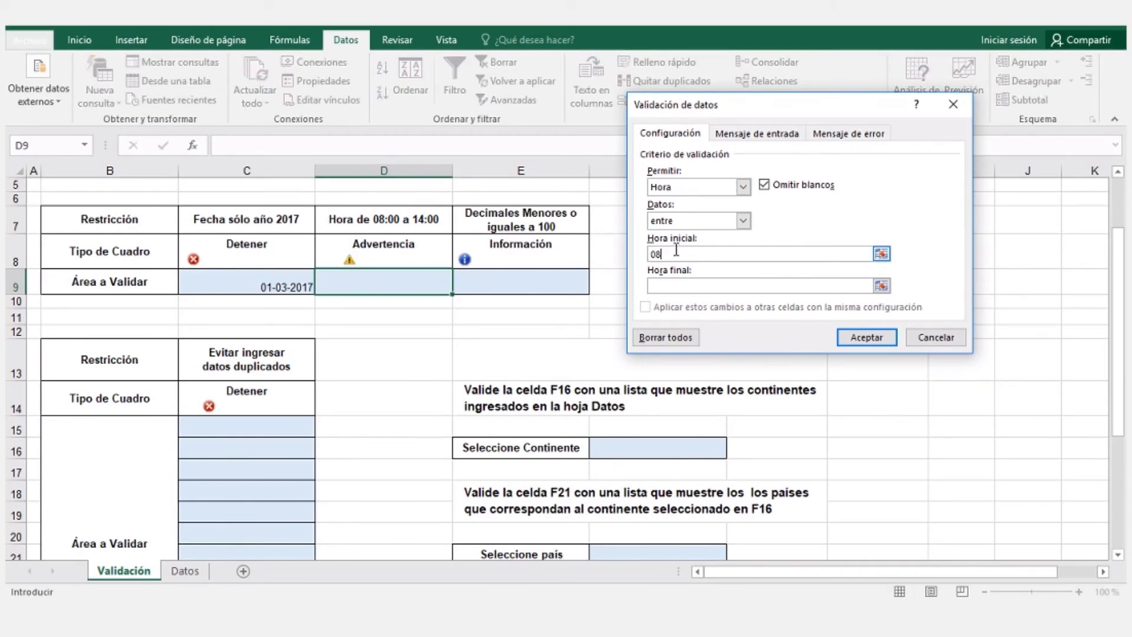
text(:00)
click(670, 289)
text(14:00)
Step: Set D9's error alert style to Advertencia and apply the validation
click(869, 135)
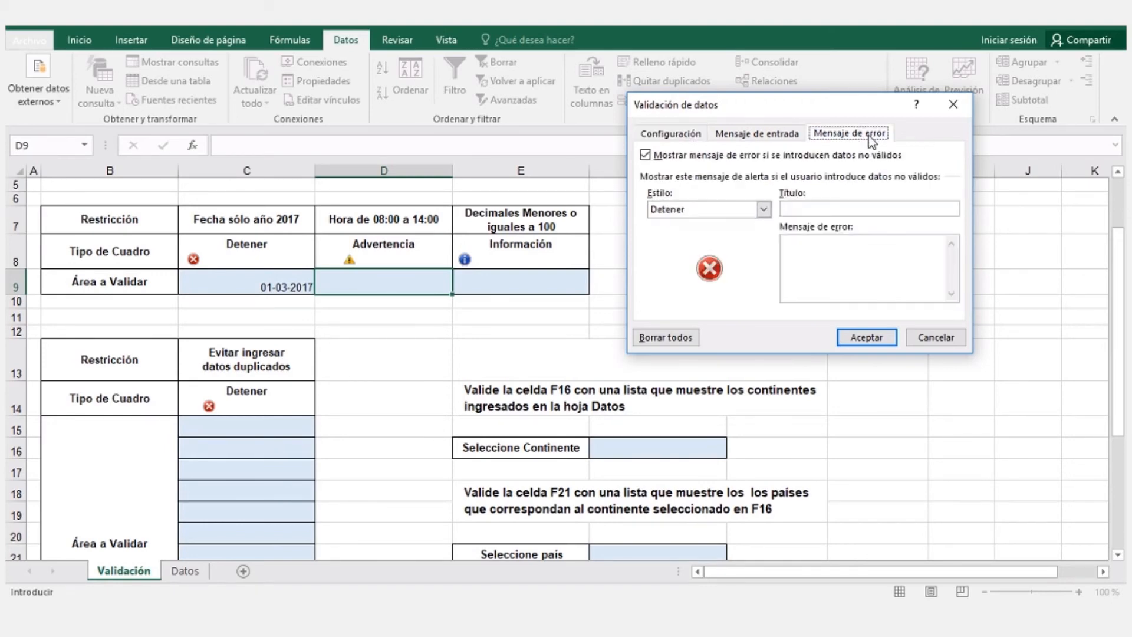
click(762, 210)
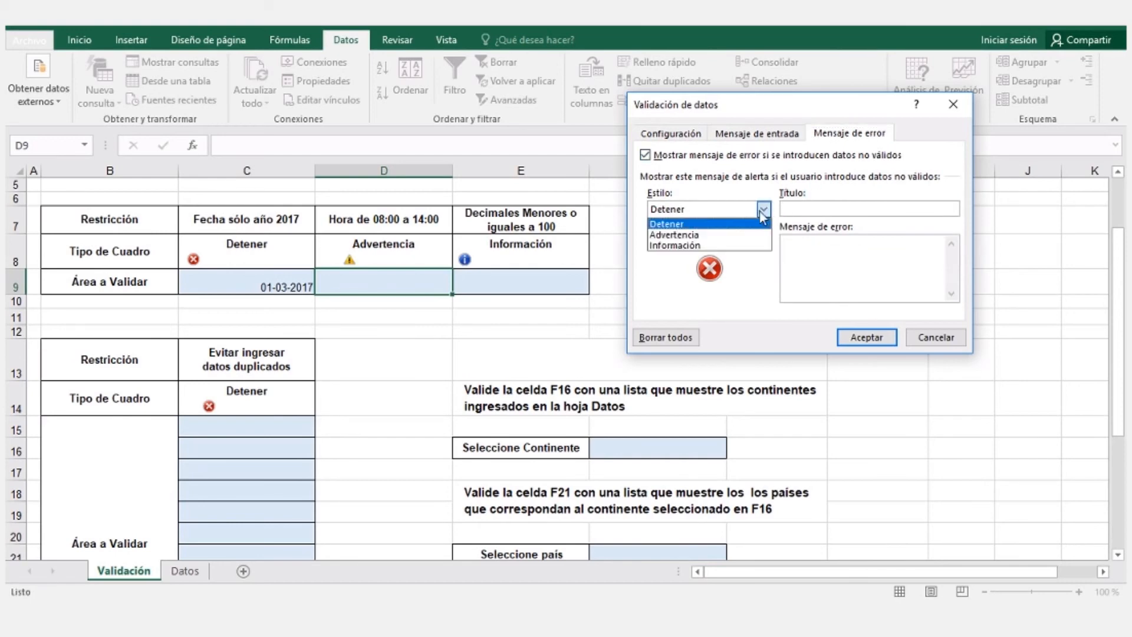
click(713, 236)
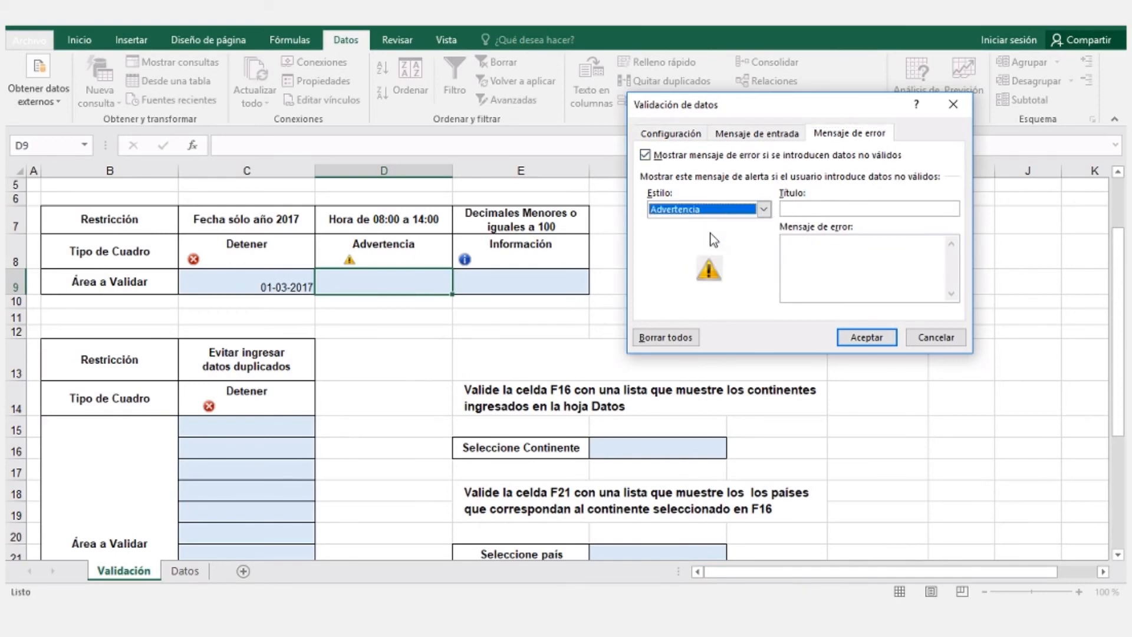
click(862, 338)
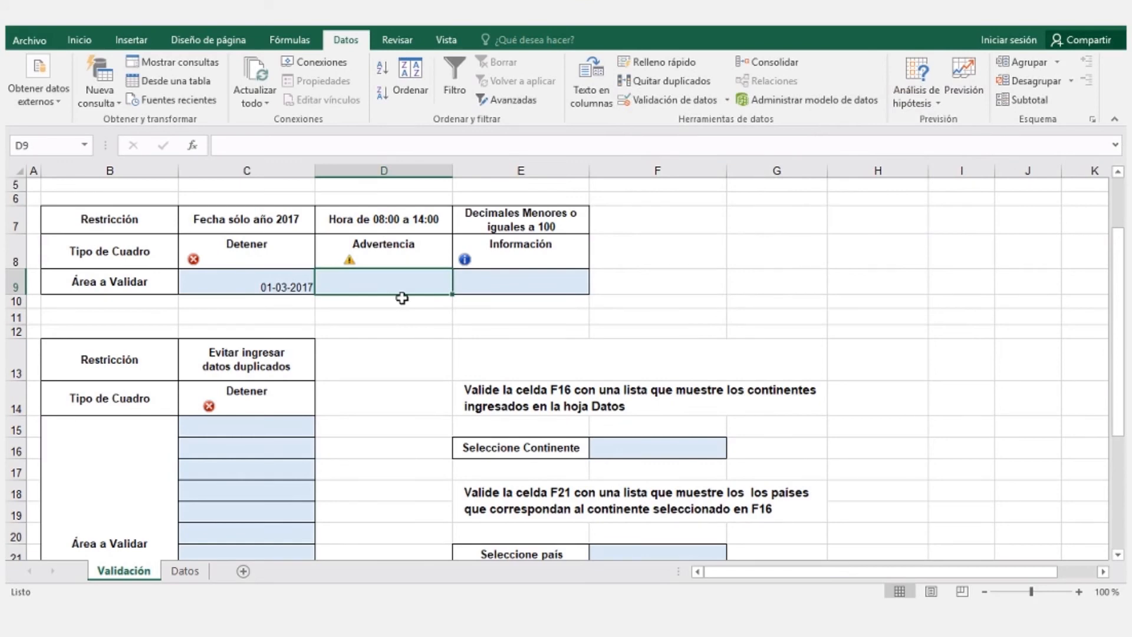
Step: Test D9's time rule with 07:00, decline to keep it, and enter 09:00 instead
text(07)
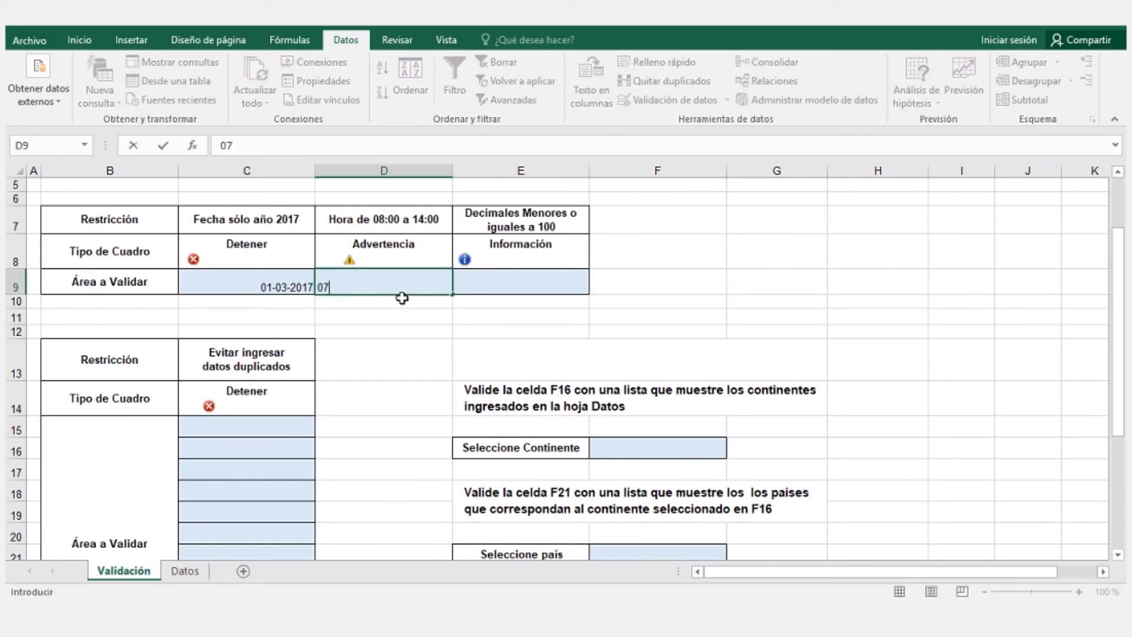
text(:00)
key(Return)
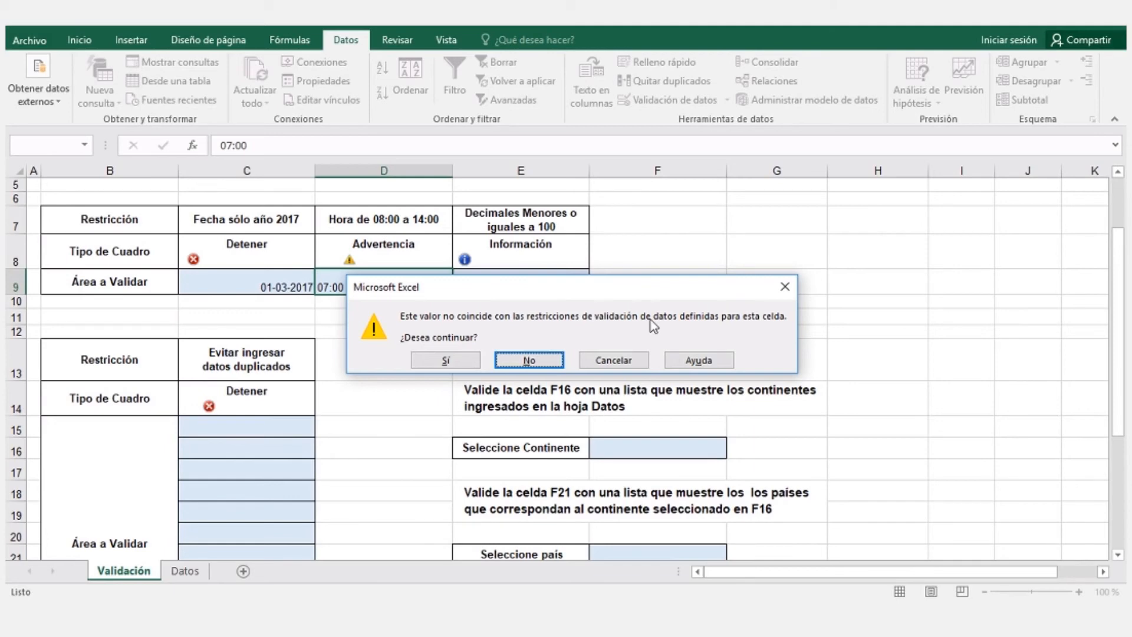
drag(575, 296, 733, 295)
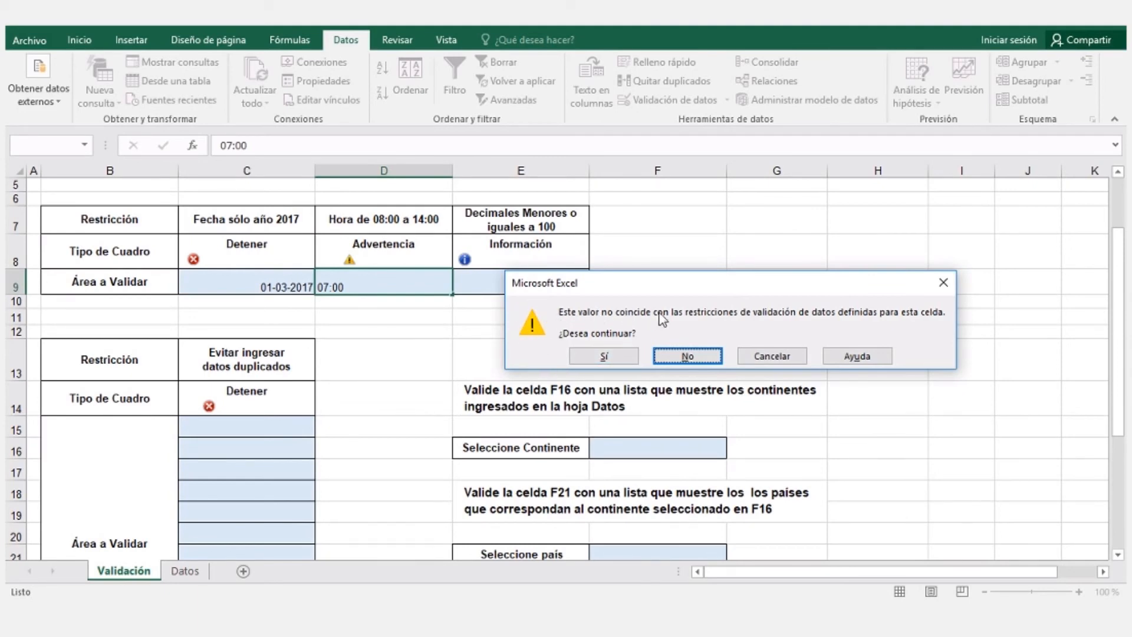
click(678, 352)
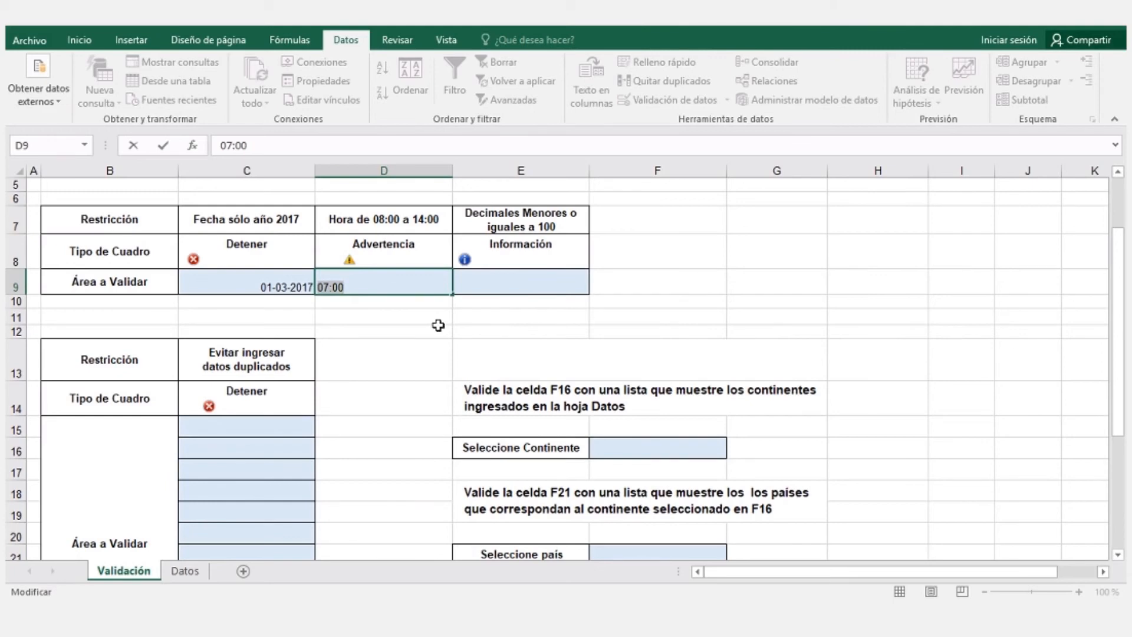
text(09:00)
key(Return)
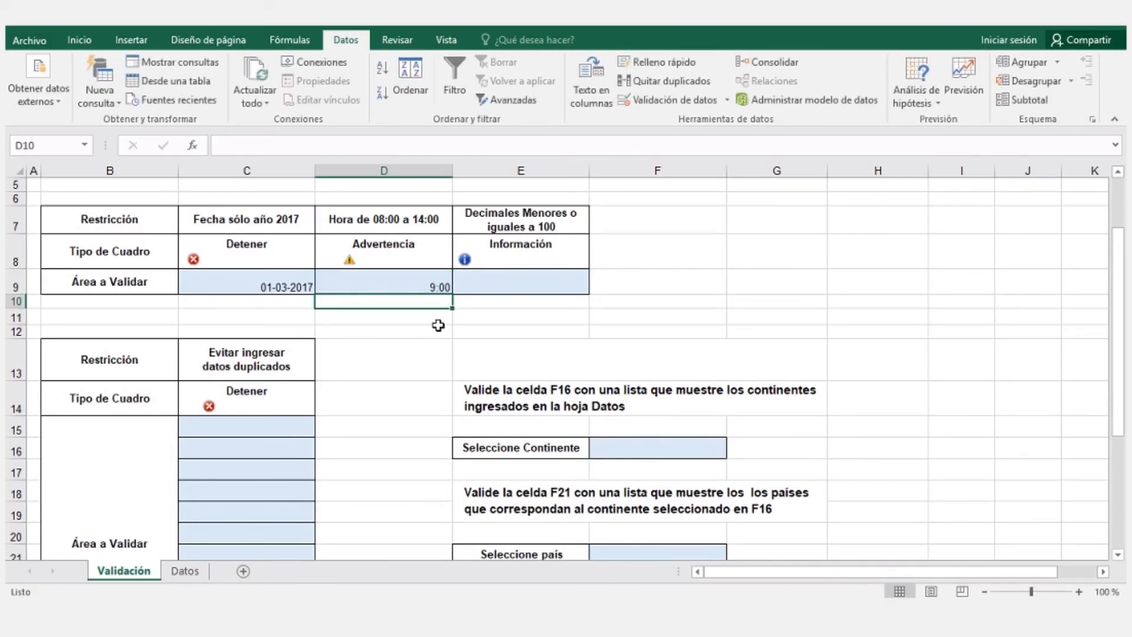
Step: Set cell E9's data validation to allow Decimal with the condition menor o igual que and a maximum of 100
click(517, 282)
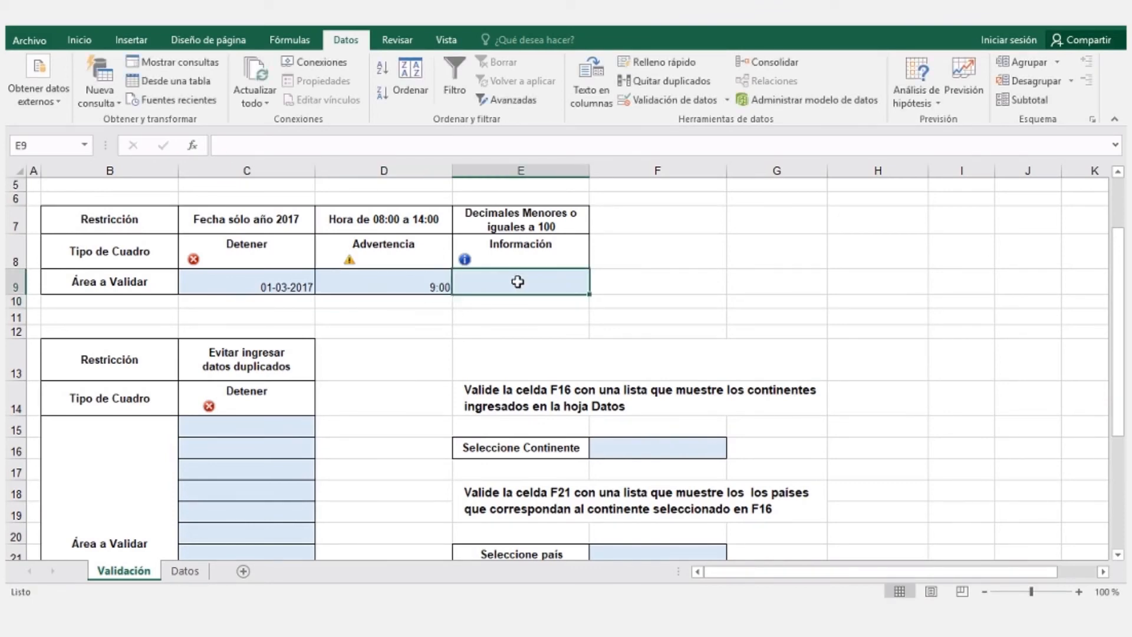
click(667, 105)
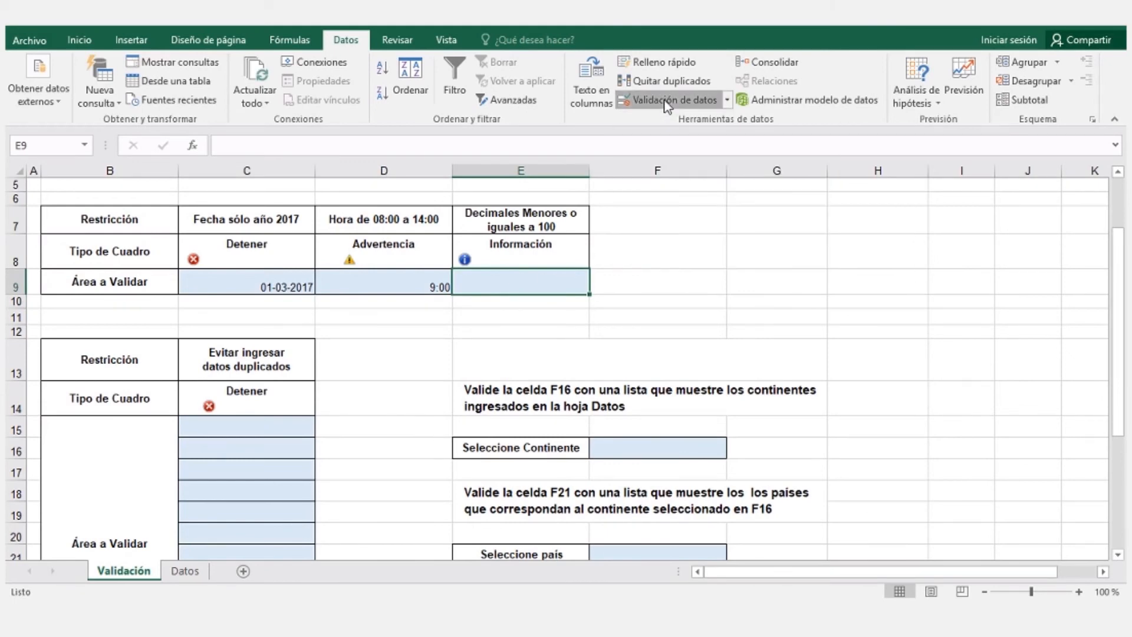
click(671, 134)
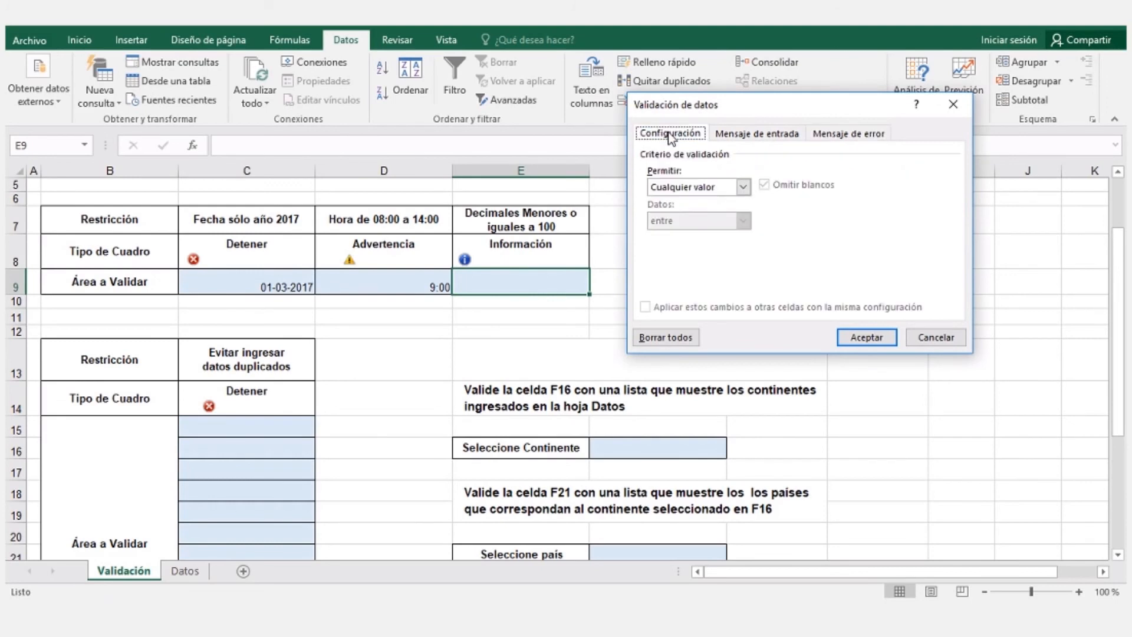
click(743, 187)
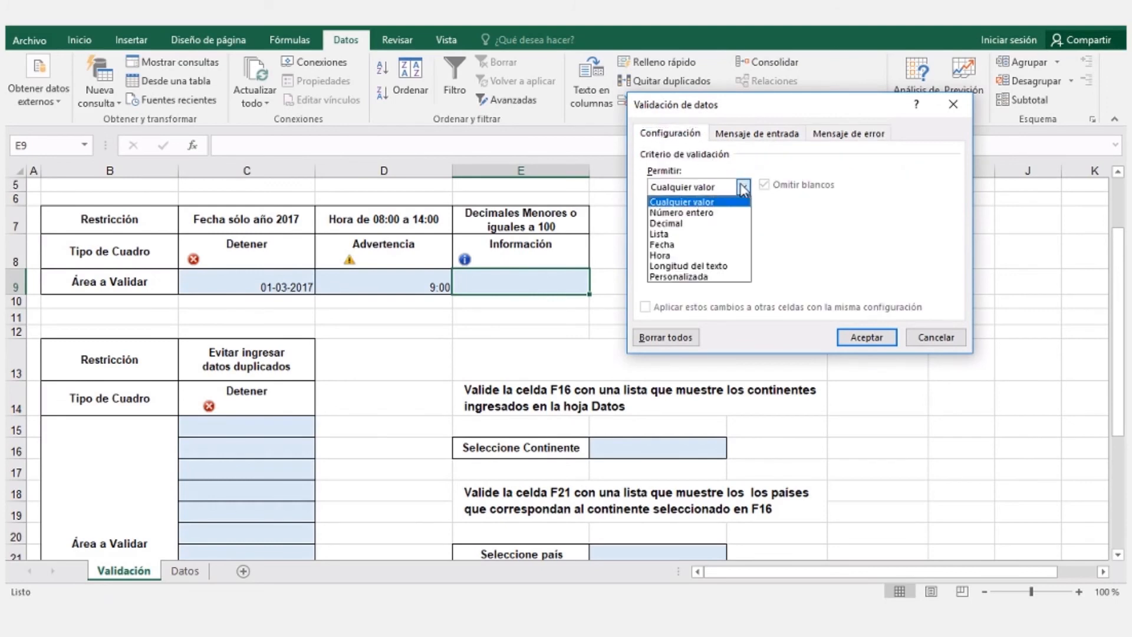
click(669, 223)
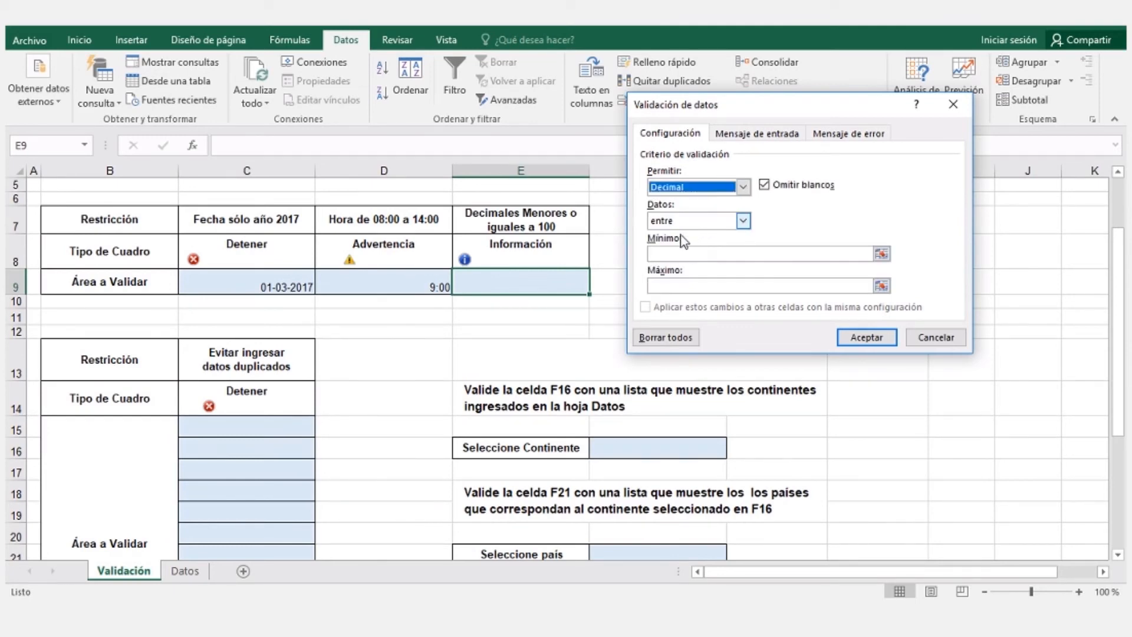
click(672, 252)
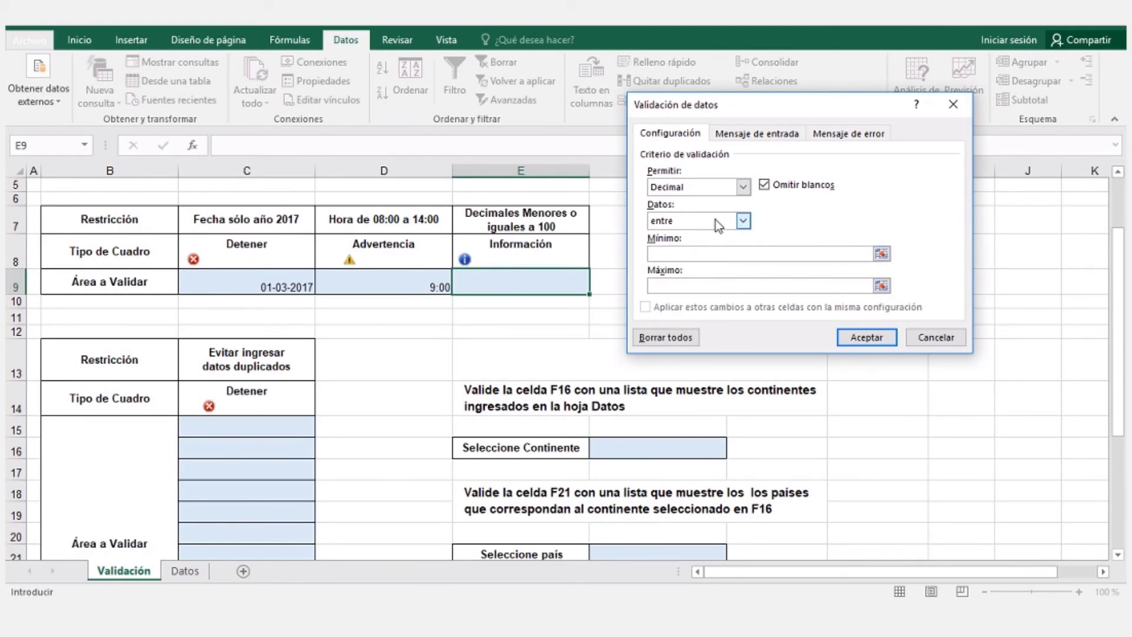
click(743, 221)
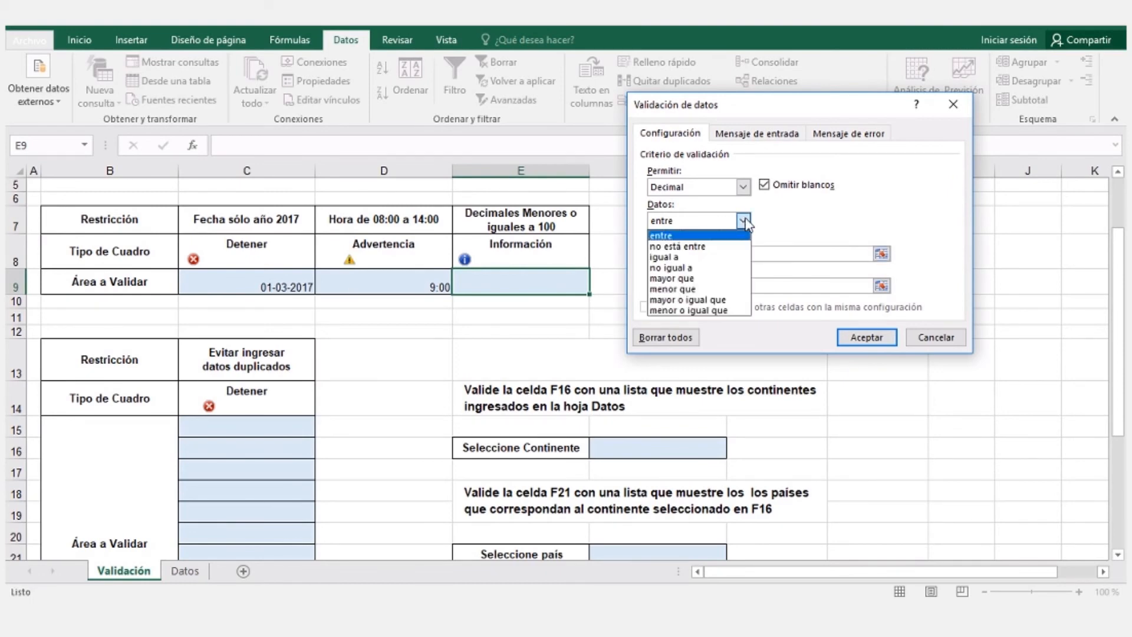
click(702, 310)
click(660, 254)
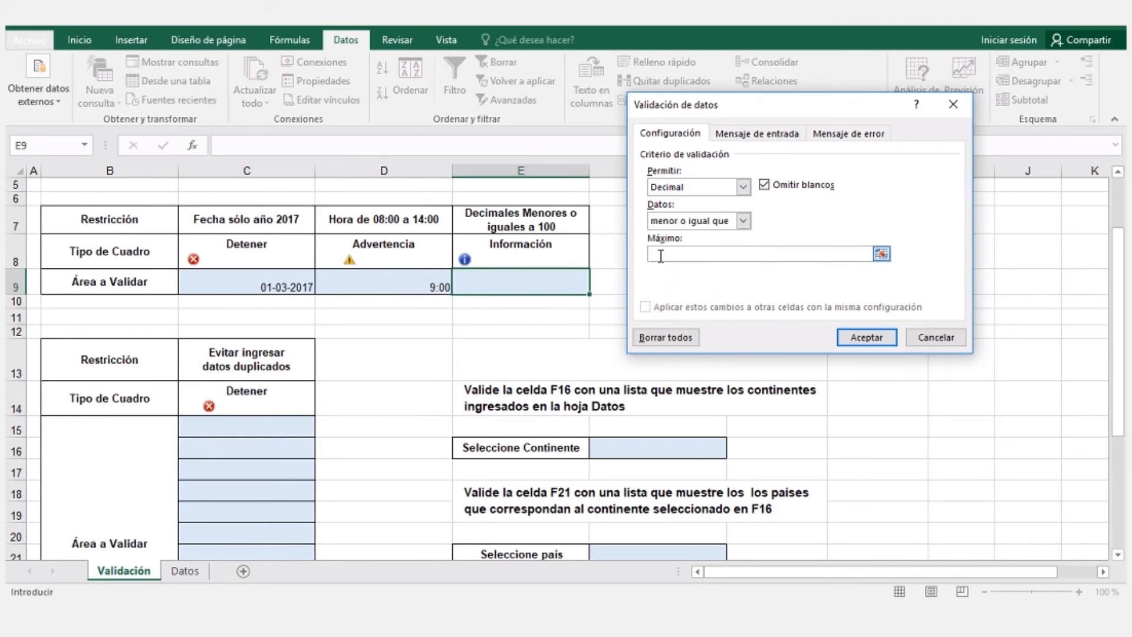
text(100)
Step: Set E9's error alert style to Información and apply the validation
click(843, 136)
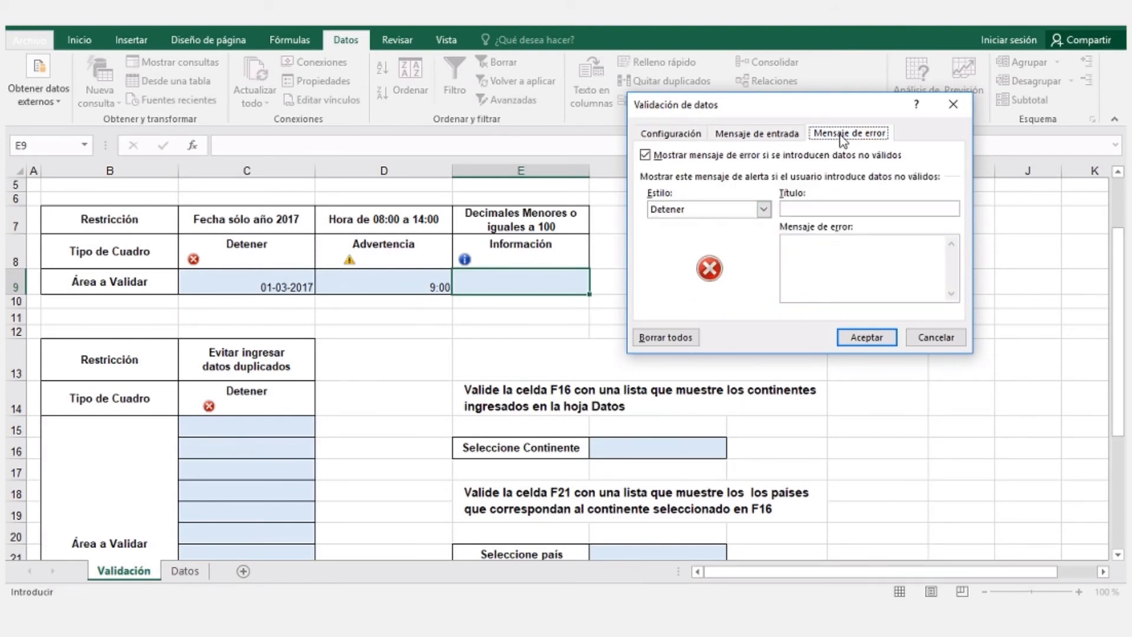
click(763, 209)
click(703, 245)
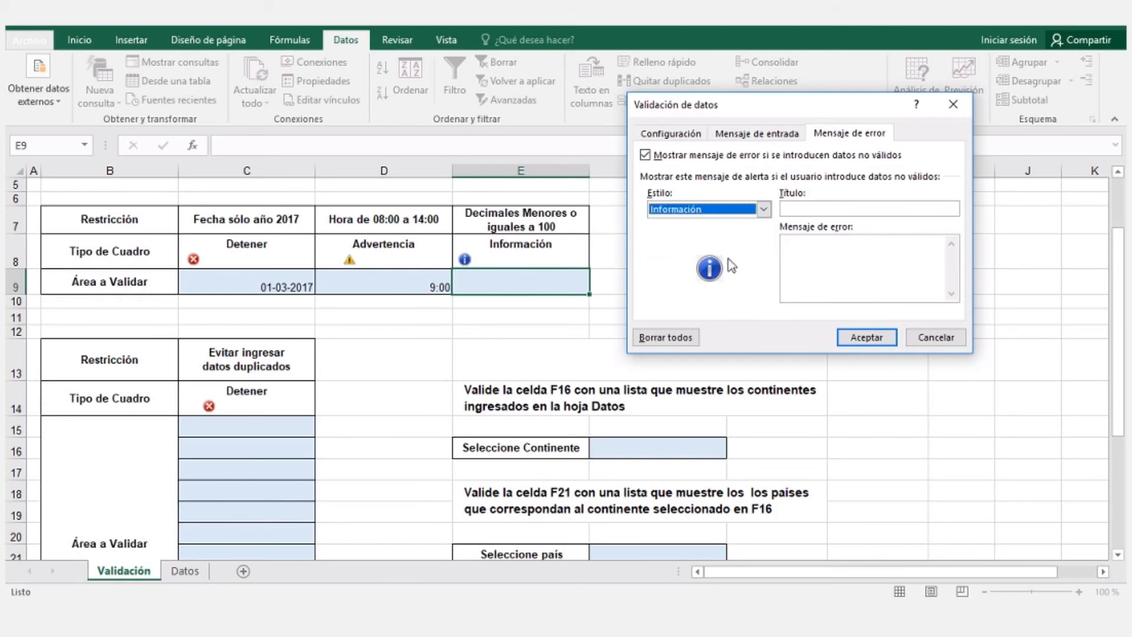
click(875, 338)
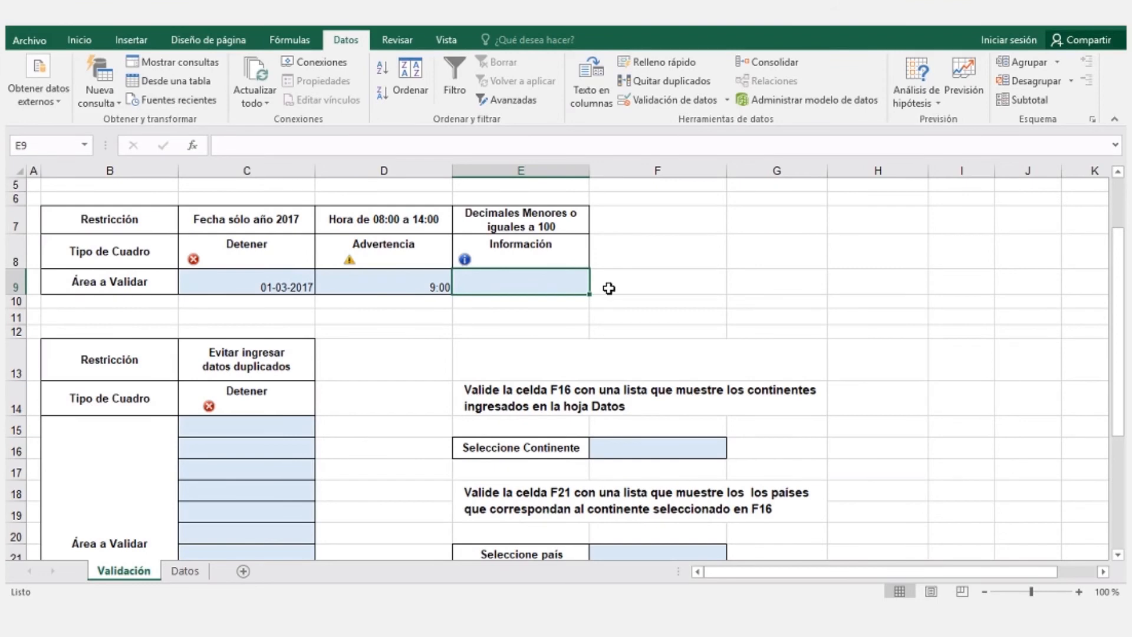
Step: Test E9's decimal rule by entering 25,5 and trying 123,5, cancelling the second entry
text(25,)
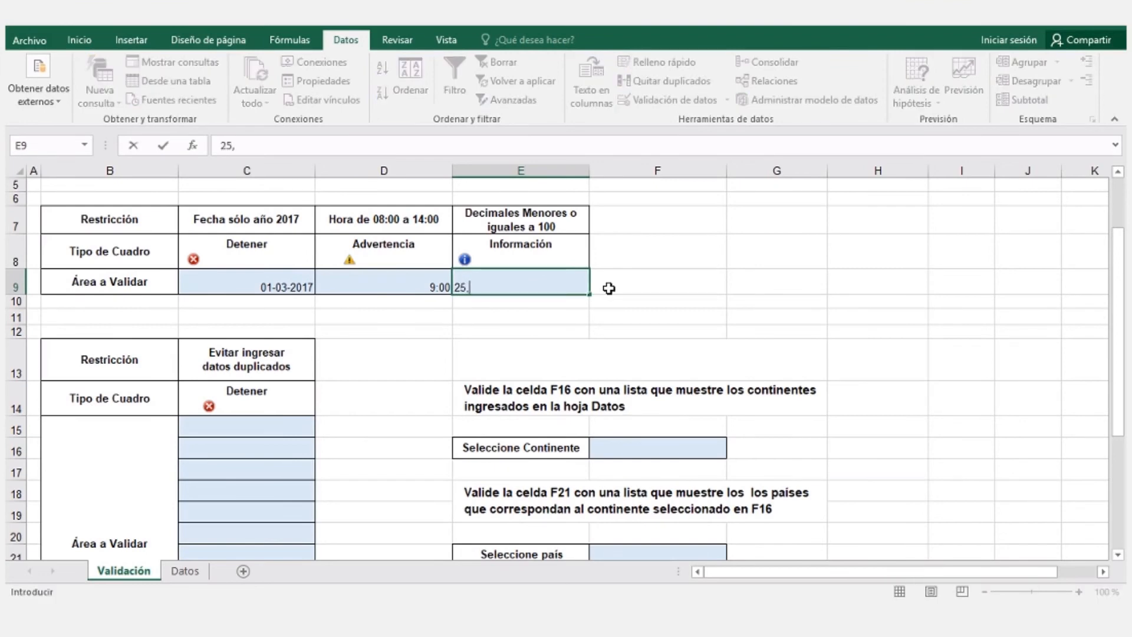
text(5)
key(Return)
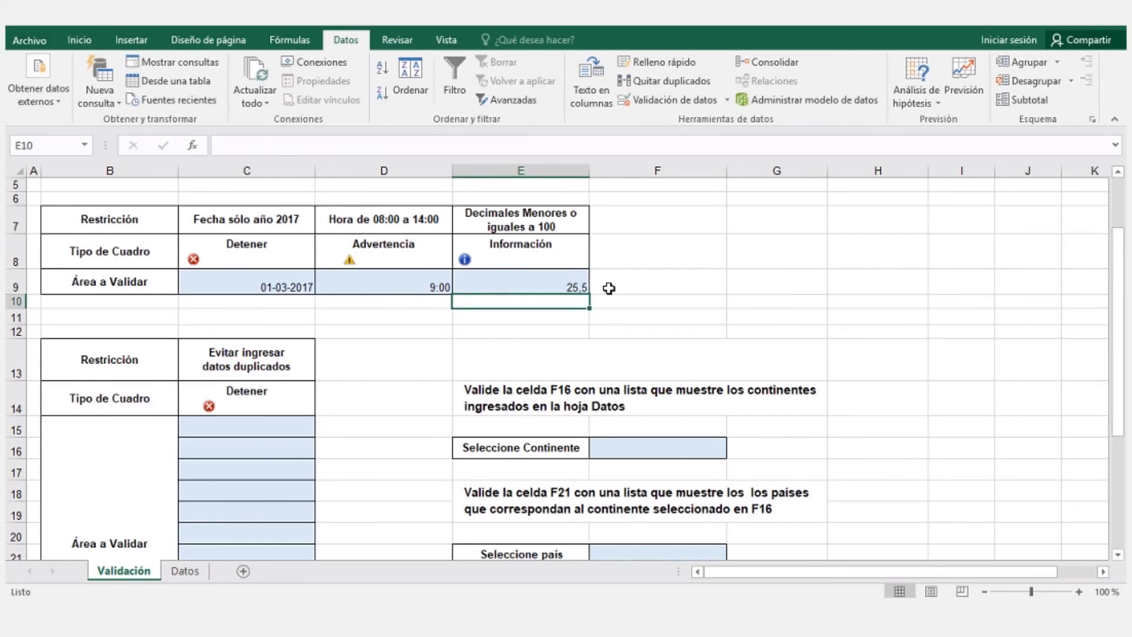
click(564, 285)
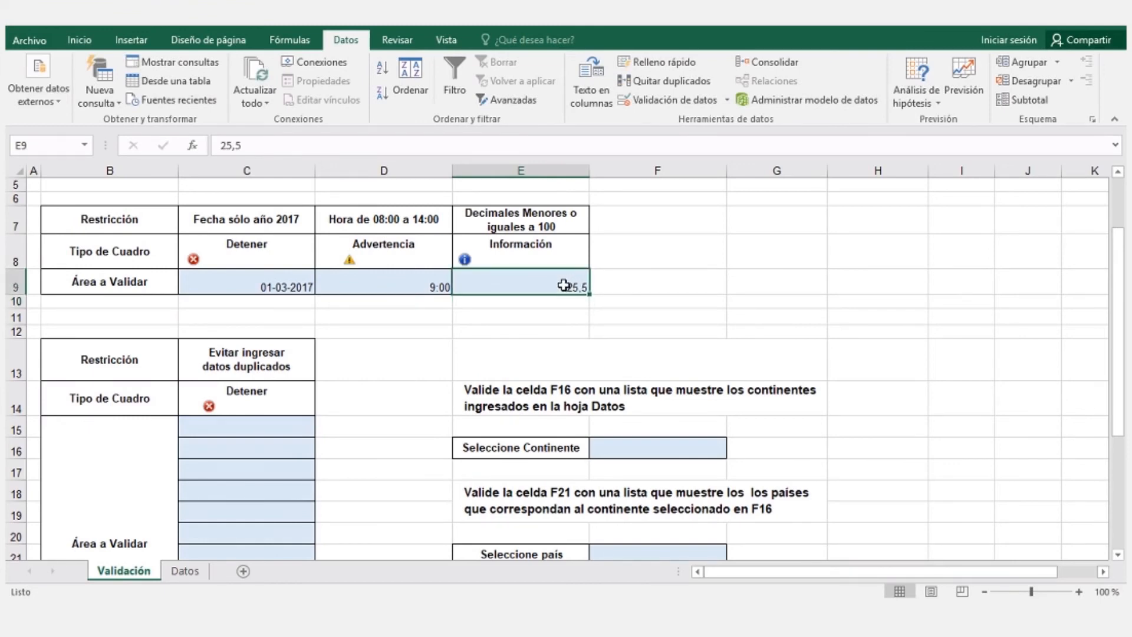
text(123)
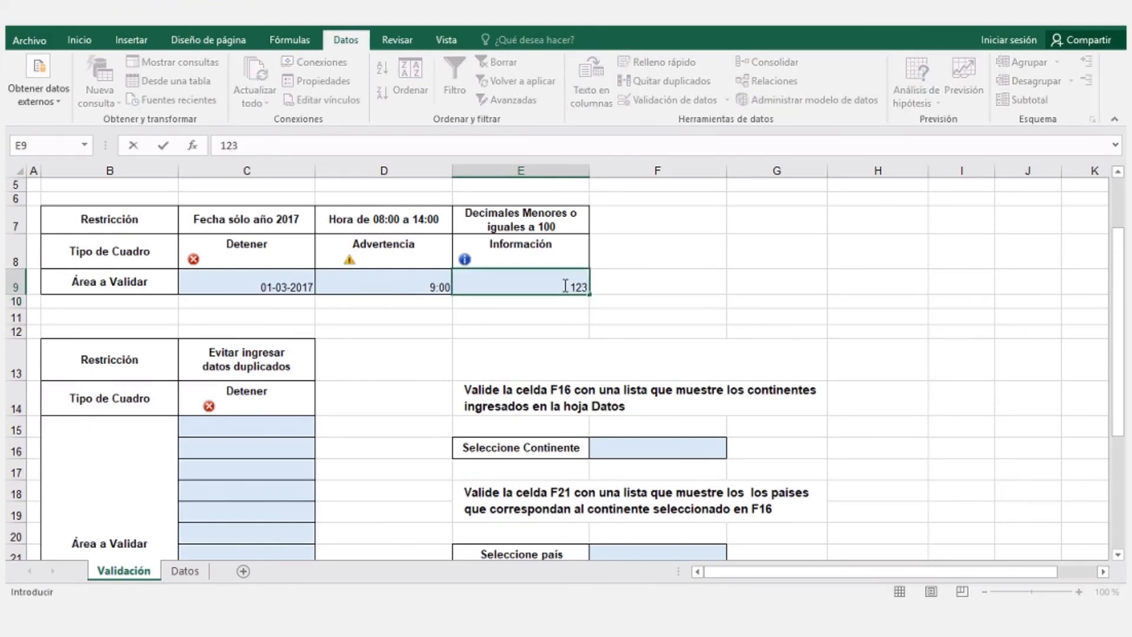
text(,5)
key(Return)
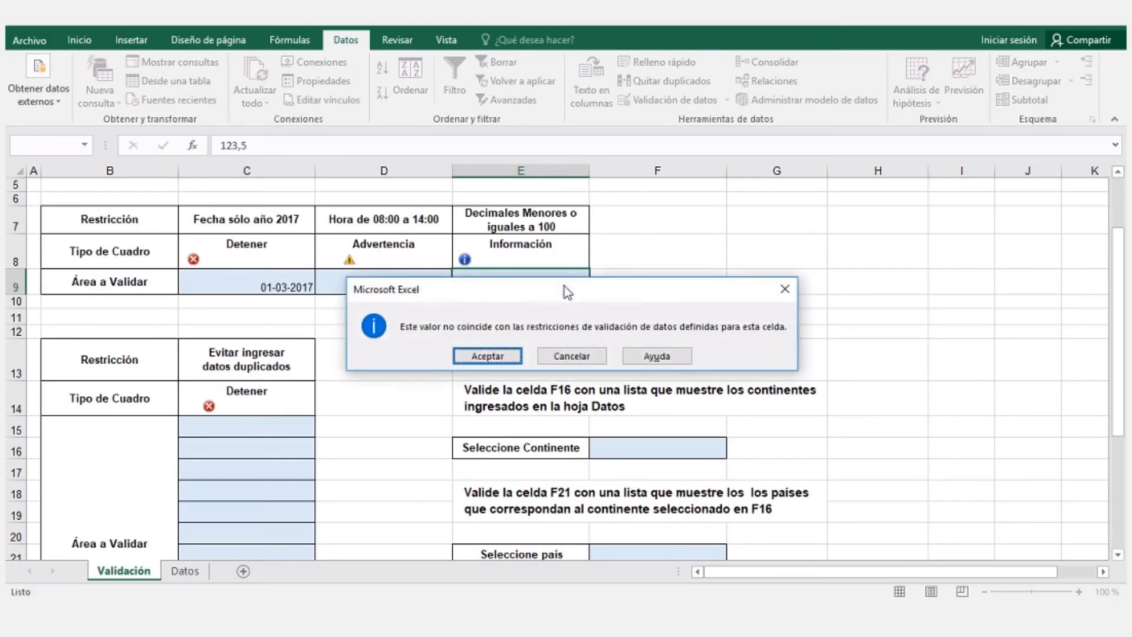
drag(562, 287, 642, 202)
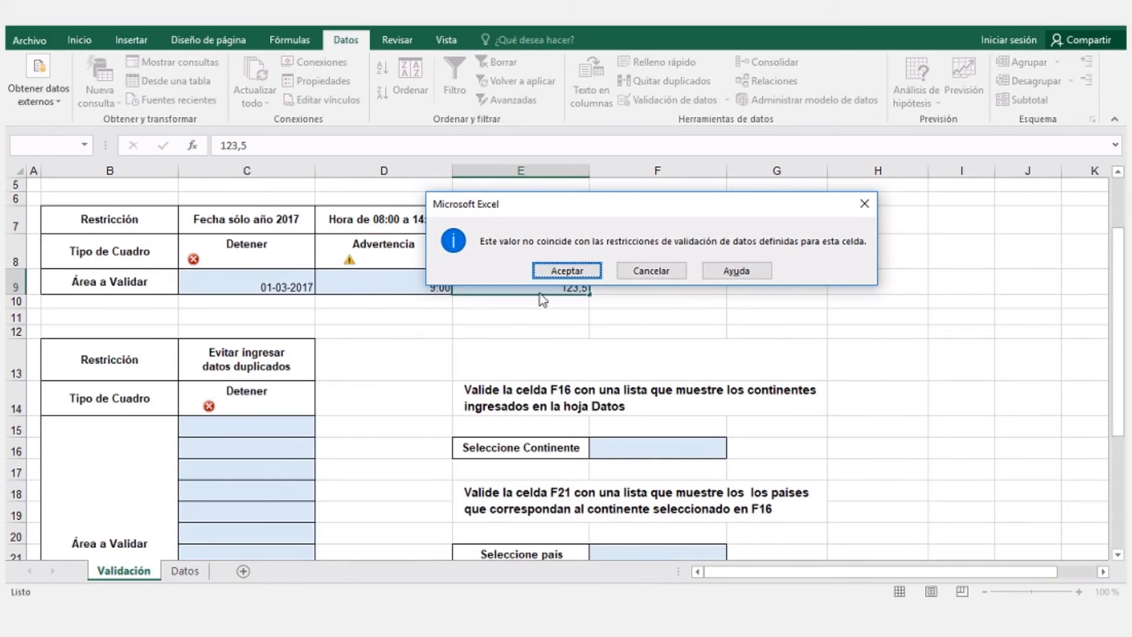
click(662, 275)
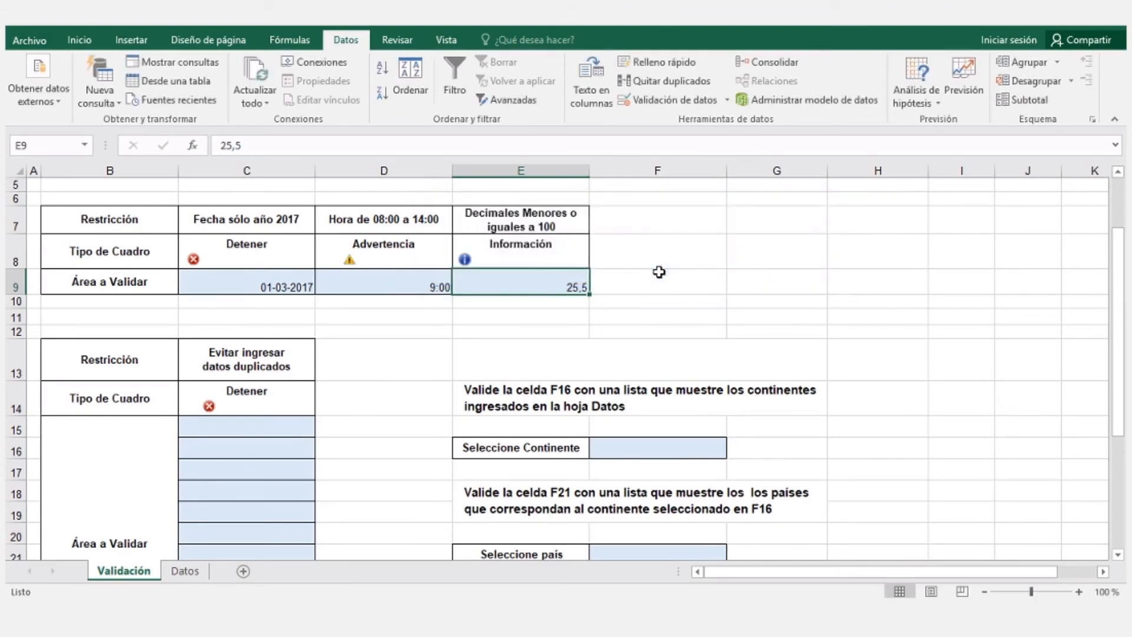
Step: Enter 12 in cell E9 and format it with one decimal place
text(12)
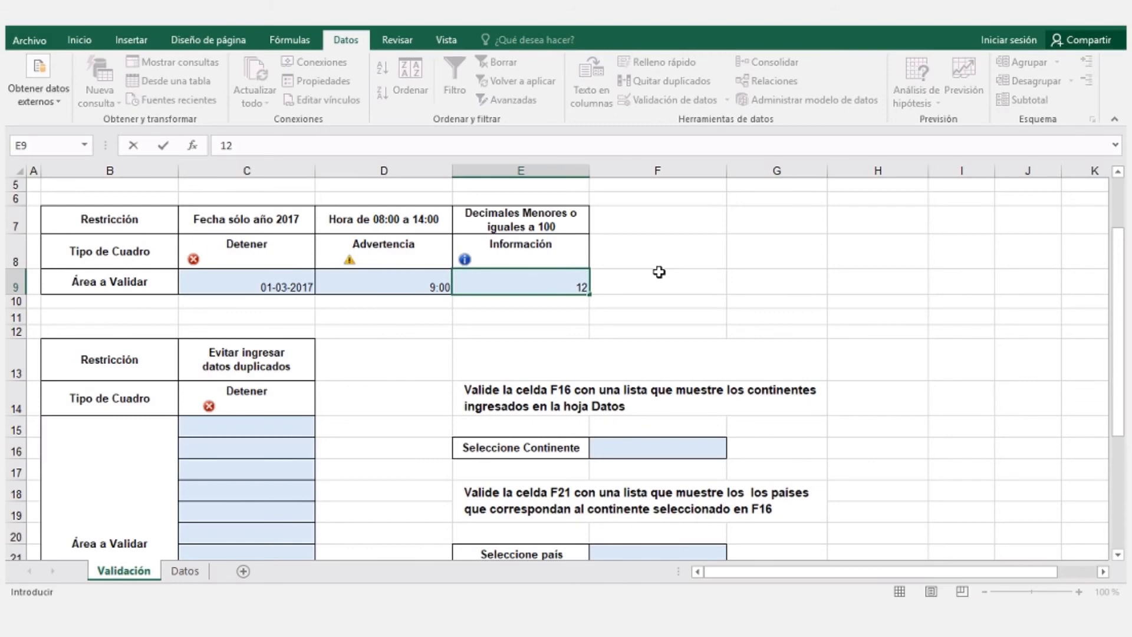
key(Return)
click(578, 303)
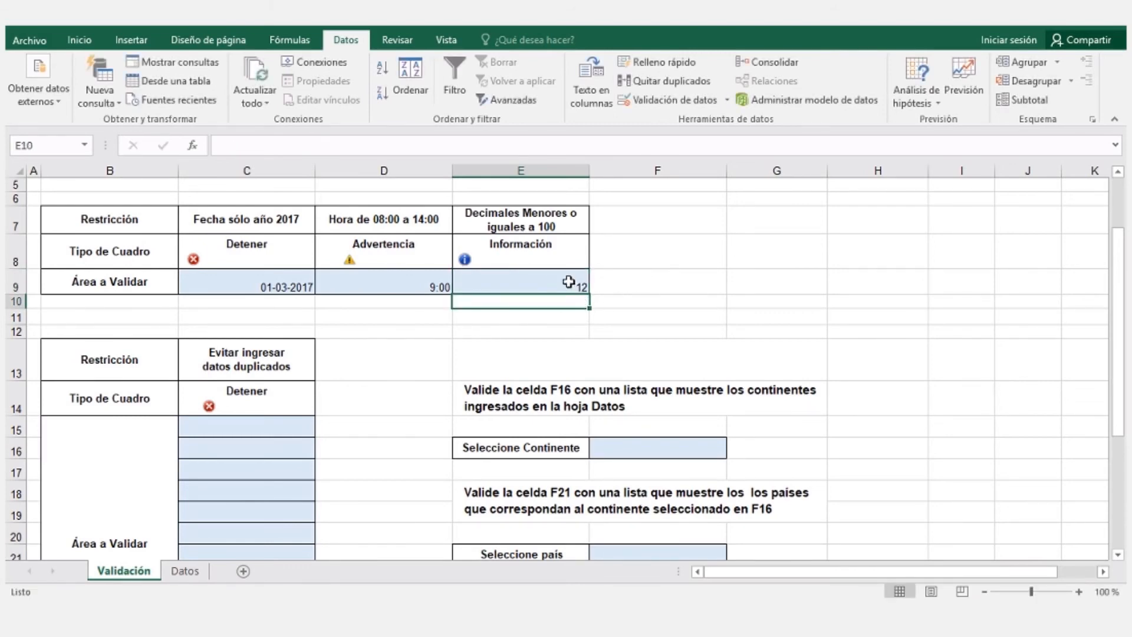
click(567, 281)
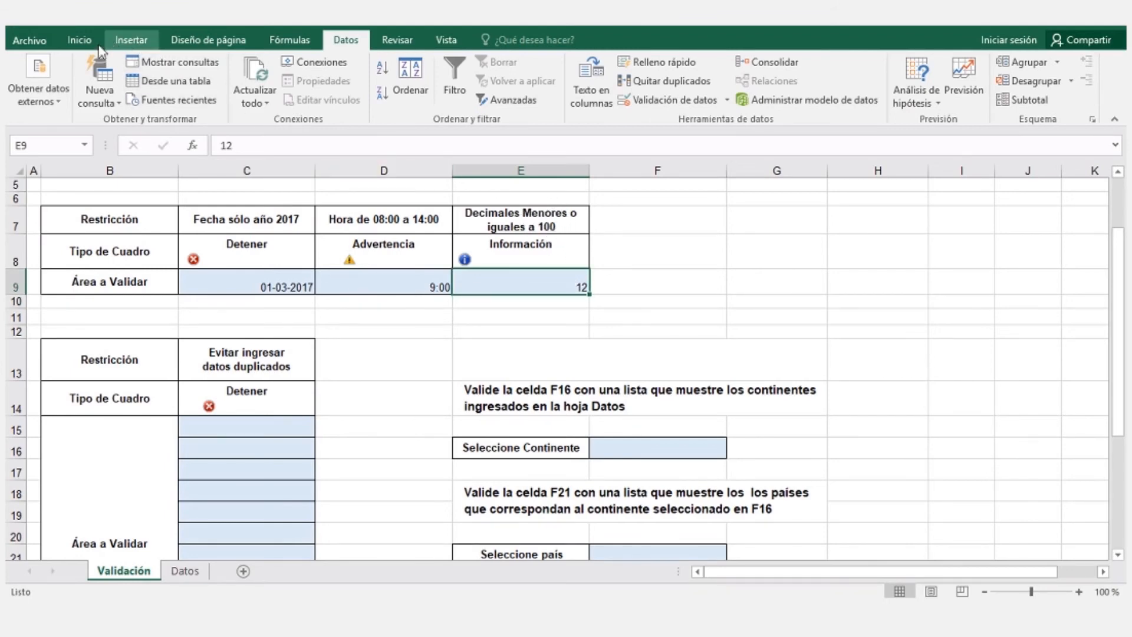
click(80, 41)
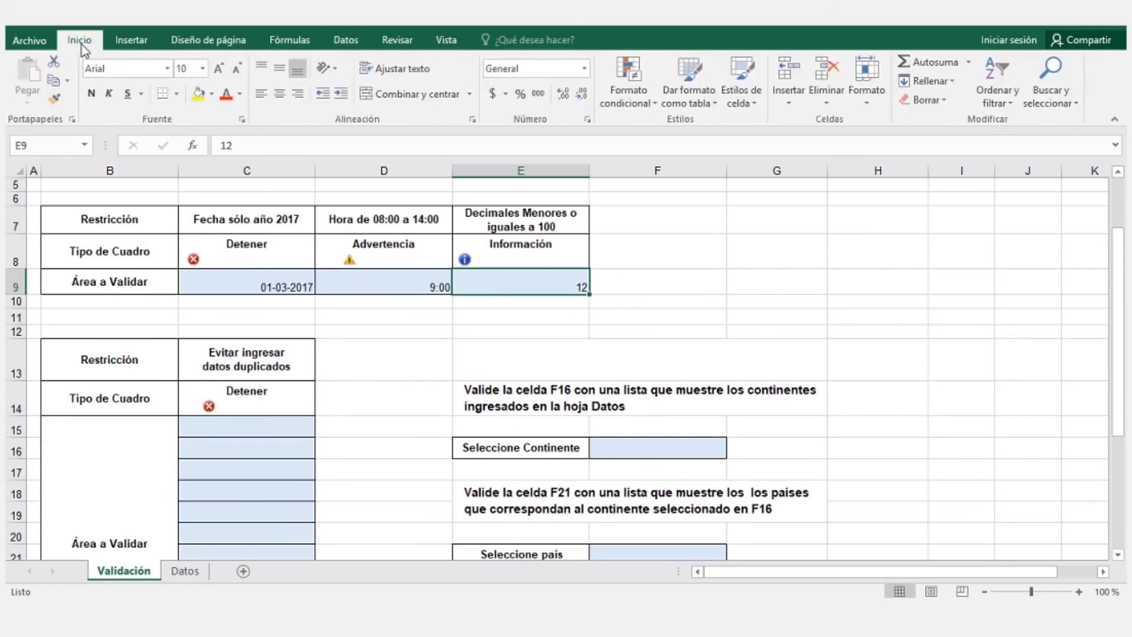
click(563, 94)
Step: Start a data validation for the range C15:C26 with Personalizada as the allowed type
scroll(590, 298, down, 1)
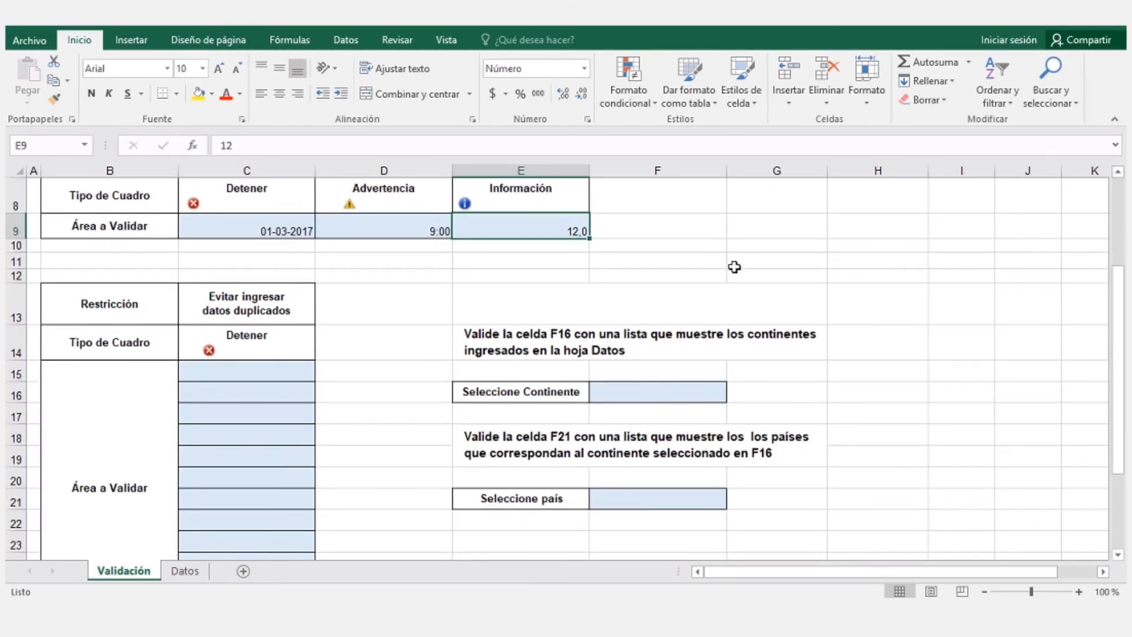
click(1118, 554)
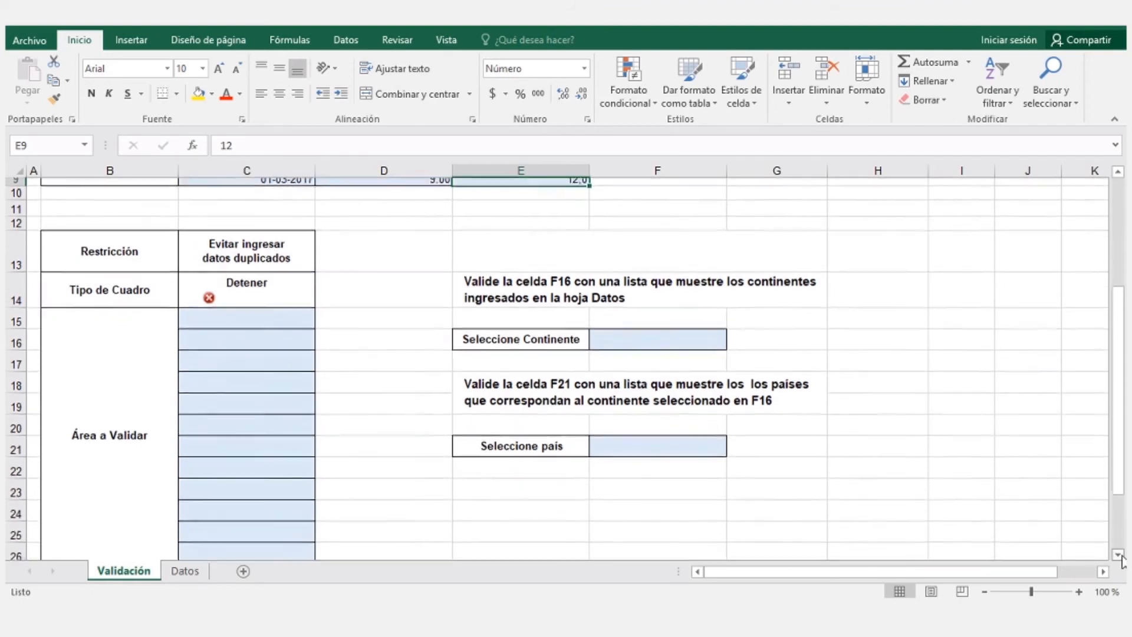
click(1117, 555)
click(1118, 555)
click(1118, 555)
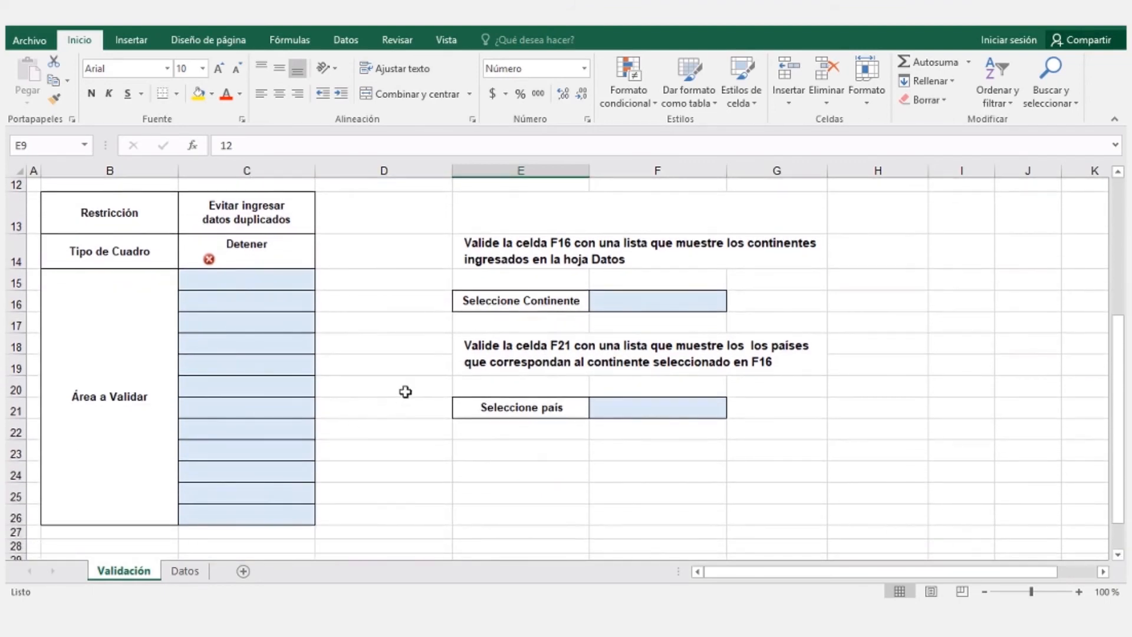
drag(268, 280, 278, 518)
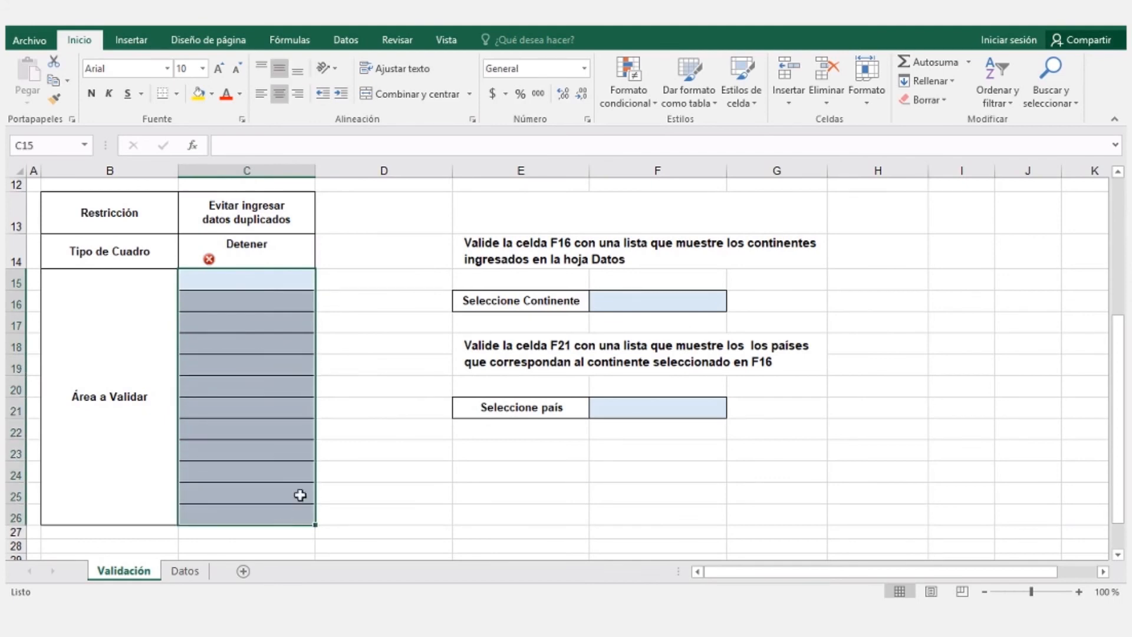
click(354, 42)
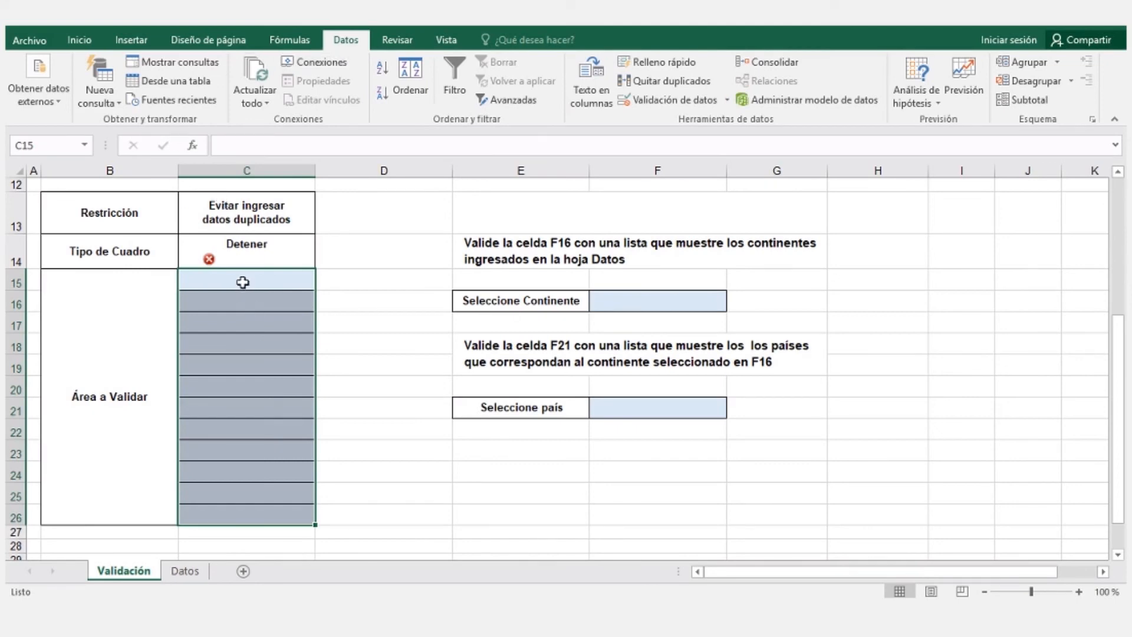
drag(243, 282, 253, 508)
click(673, 101)
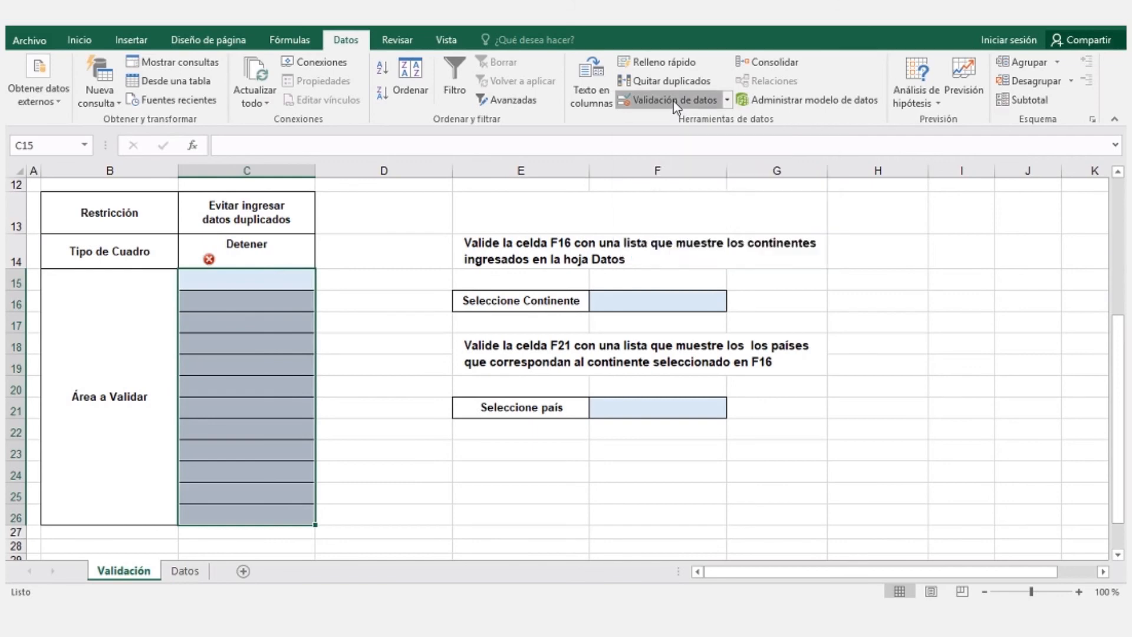
click(670, 134)
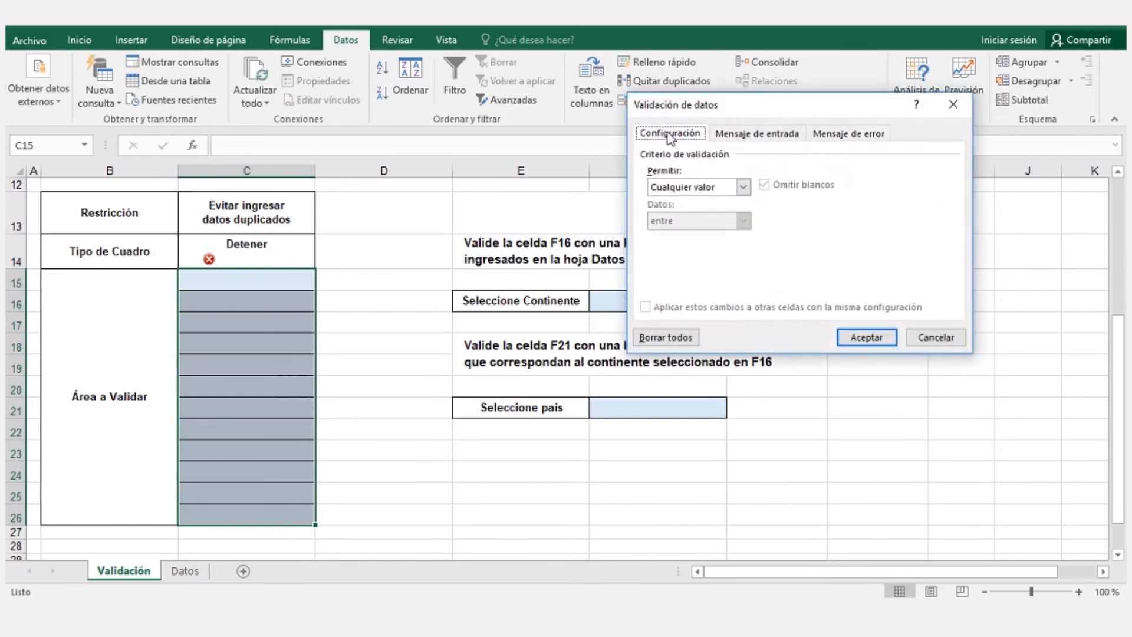
click(743, 187)
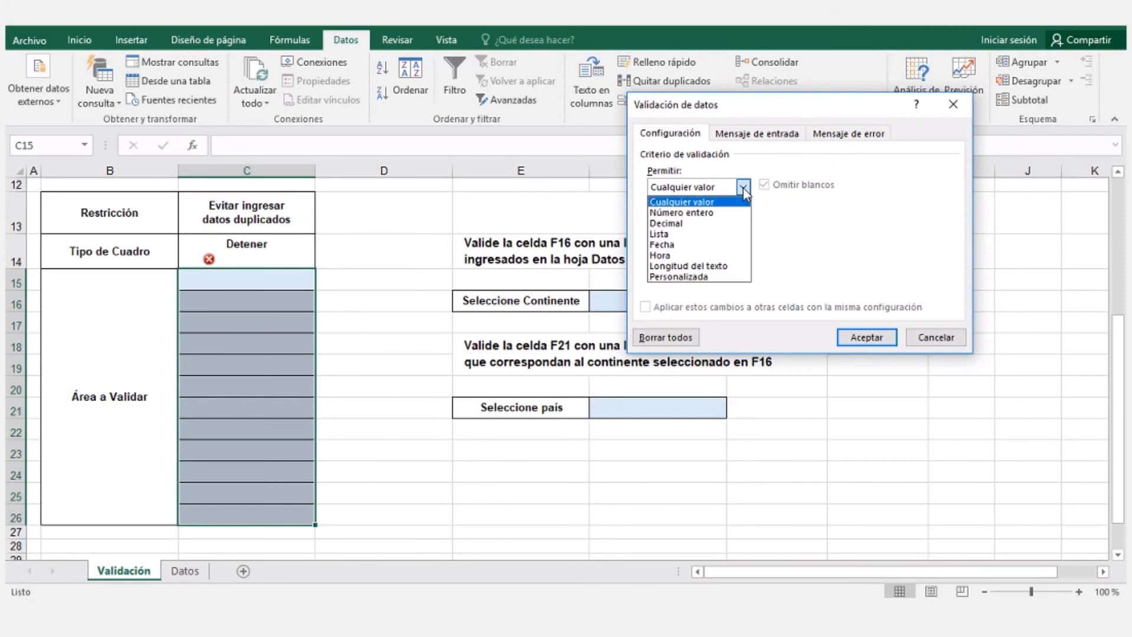
click(669, 277)
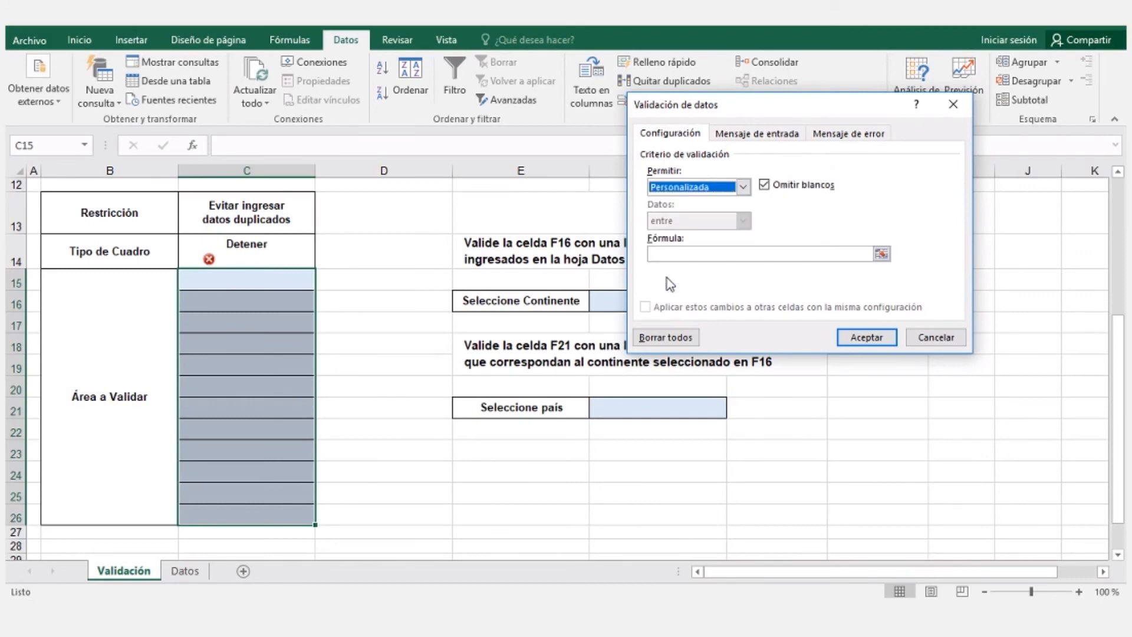
Step: Enter the custom validation formula =contar.si(C15:C26;C15) for the duplicate check
click(669, 254)
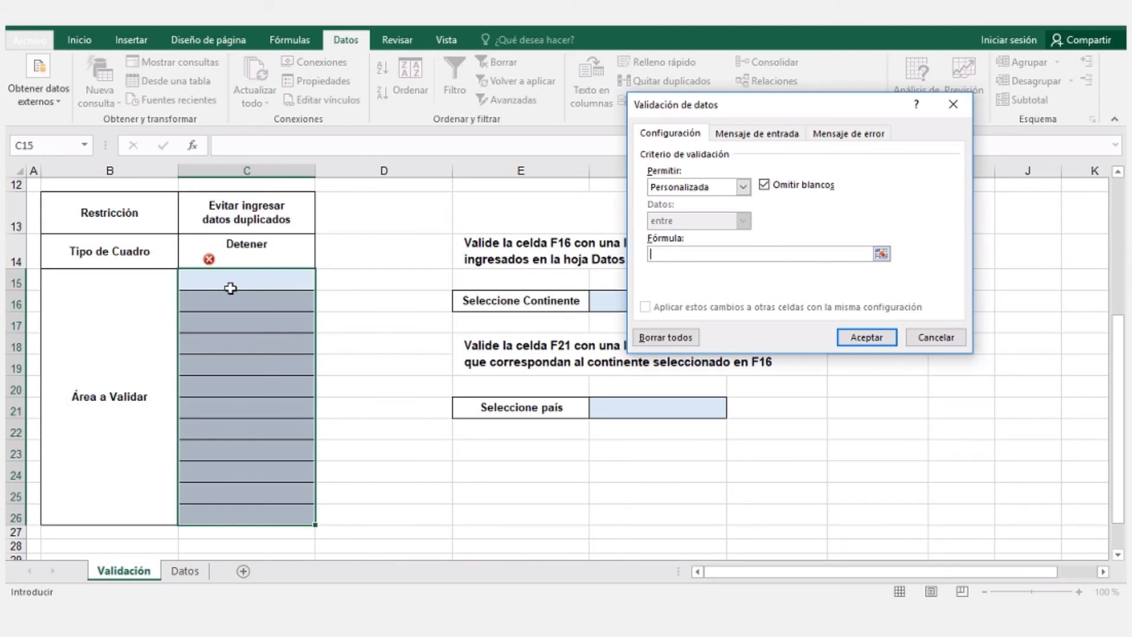
click(662, 254)
text(=contar.si()
drag(235, 280, 250, 518)
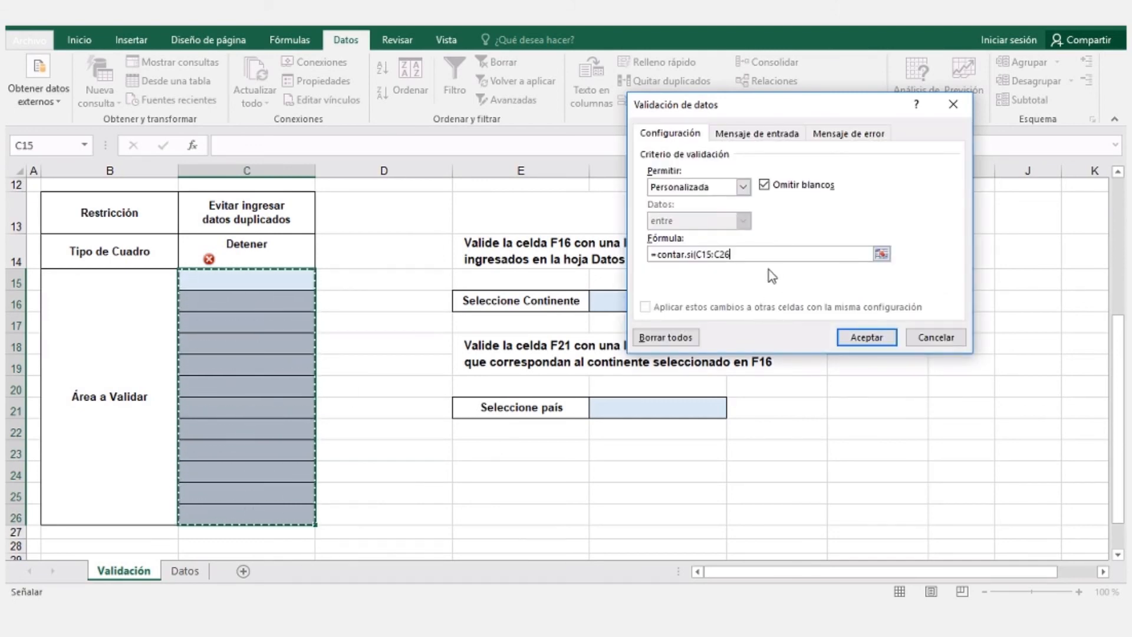
text(;)
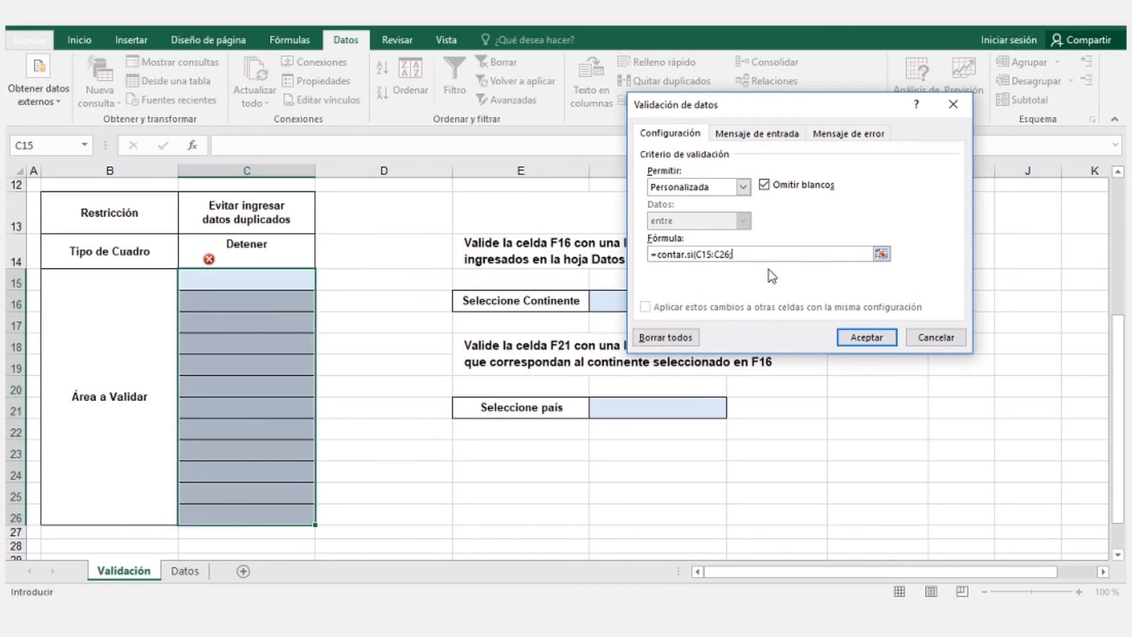
click(263, 278)
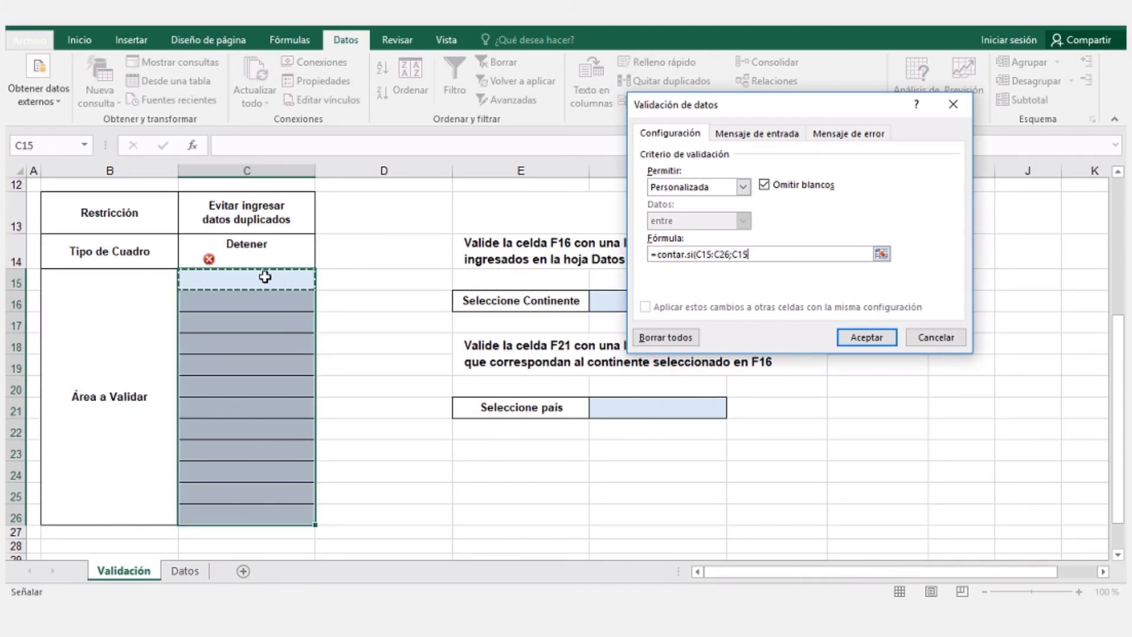
text())
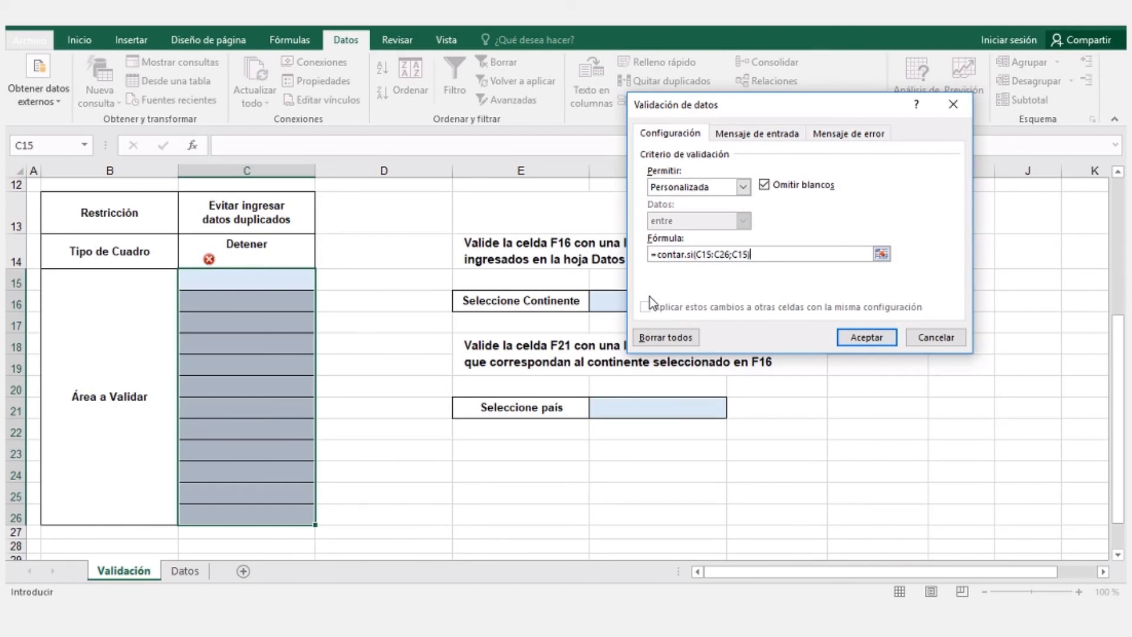
Step: Complete the formula with <2, make its range absolute as $C$15:$C$26, and apply the validation
text(>)
key(BackSpace)
text(<2)
drag(707, 259, 726, 257)
key(F4)
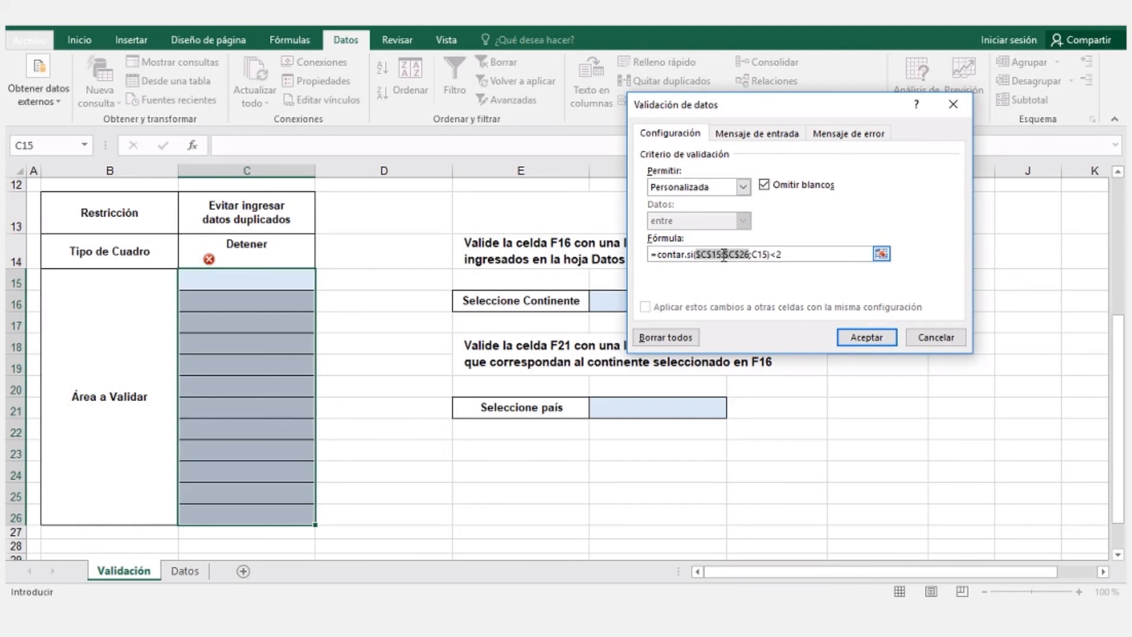
click(790, 251)
click(867, 338)
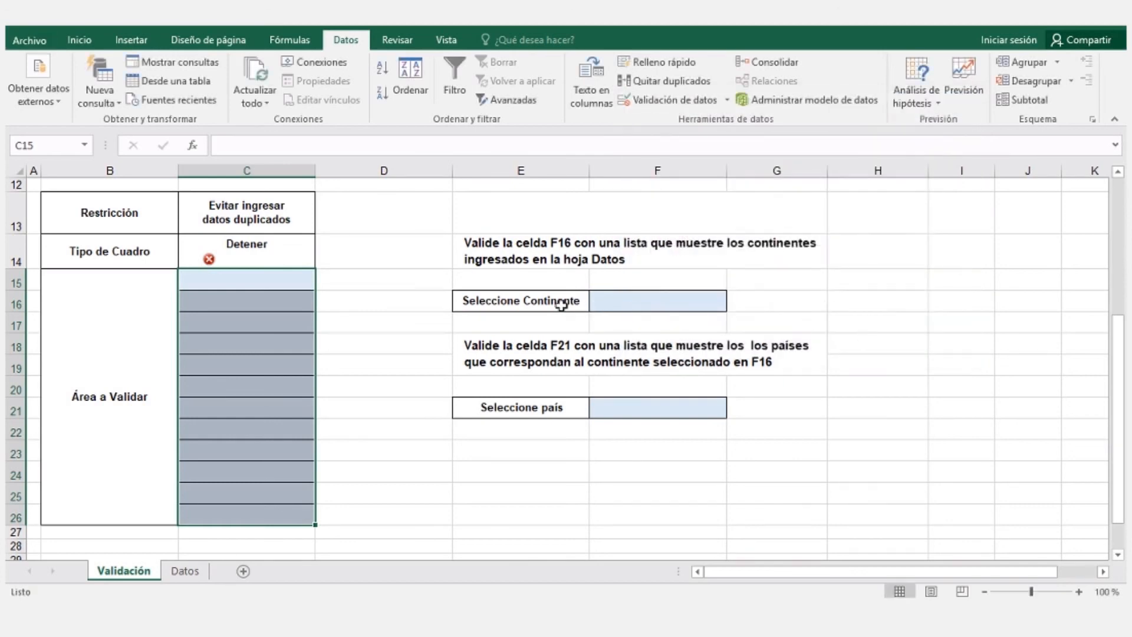
Step: Enter the distinct values 1, 23, 34 and 234 in cells C15 to C18
click(262, 281)
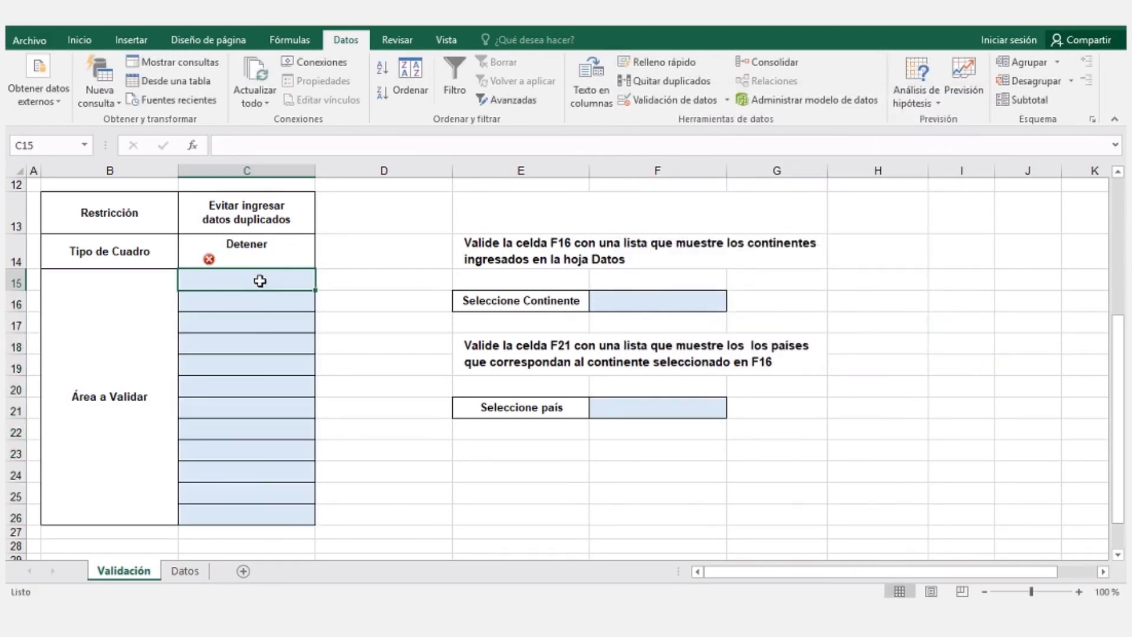
text(1)
click(273, 303)
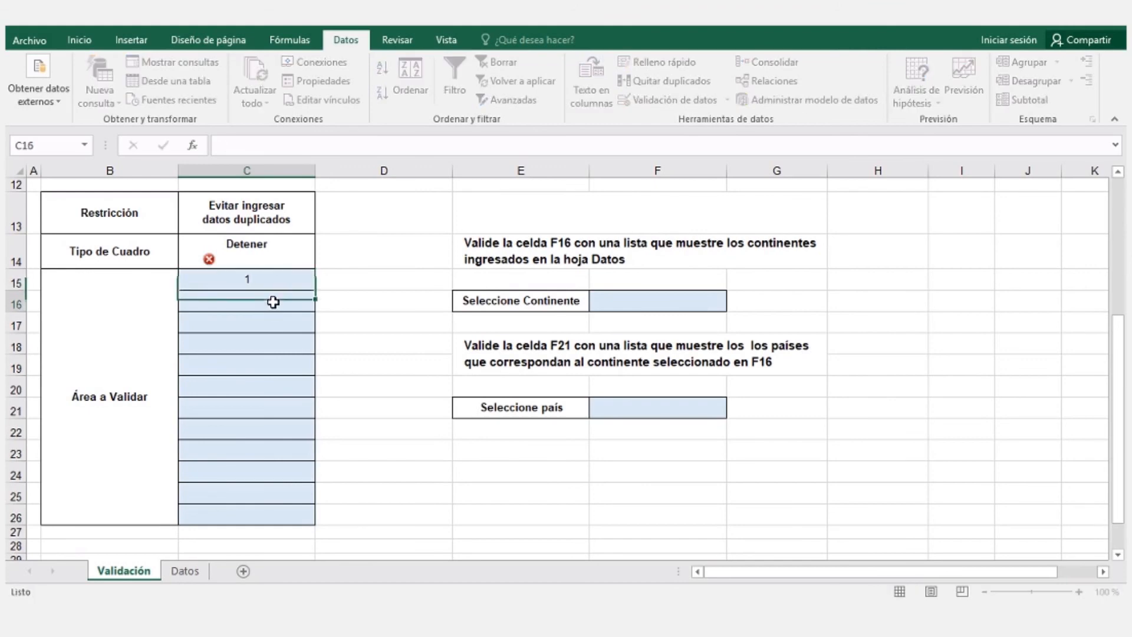
text(23)
key(Return)
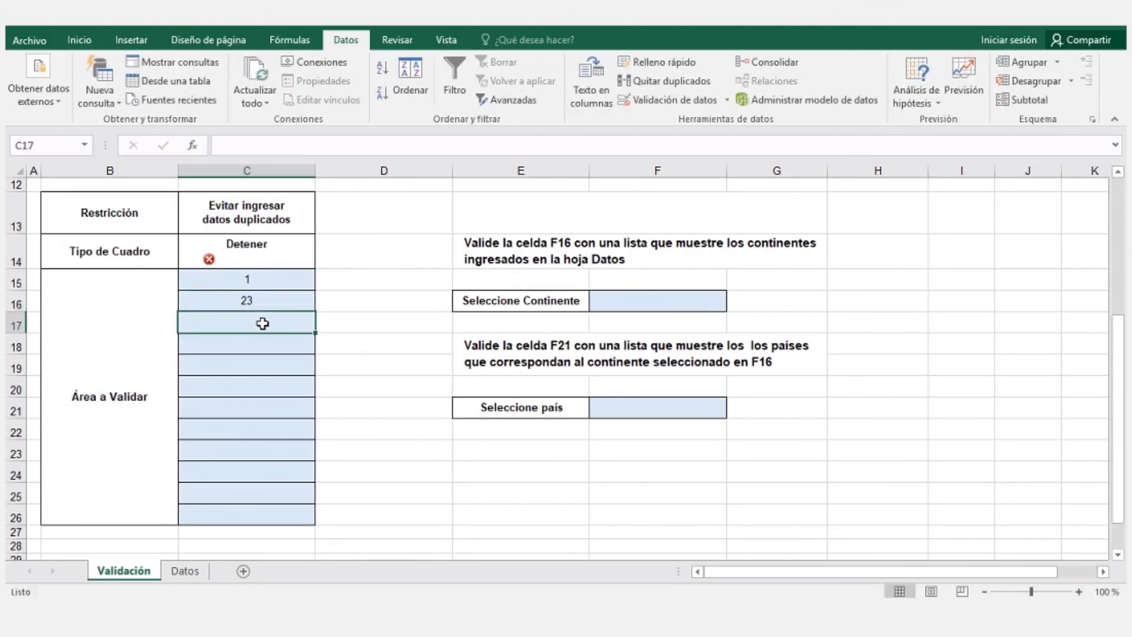
text(34)
click(247, 346)
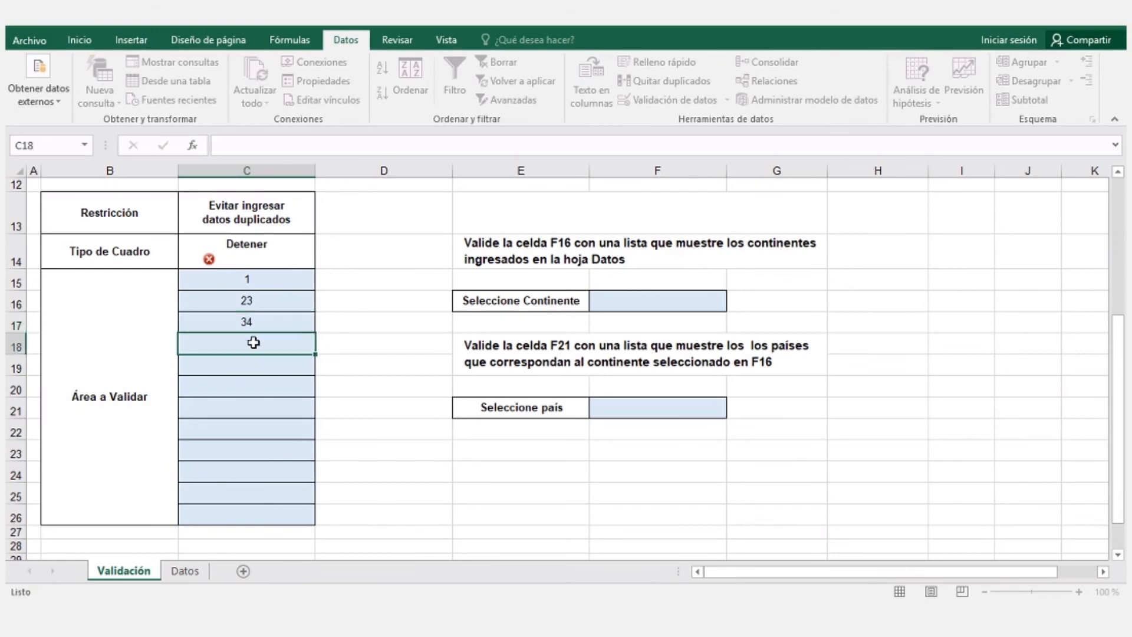
text(234)
click(237, 366)
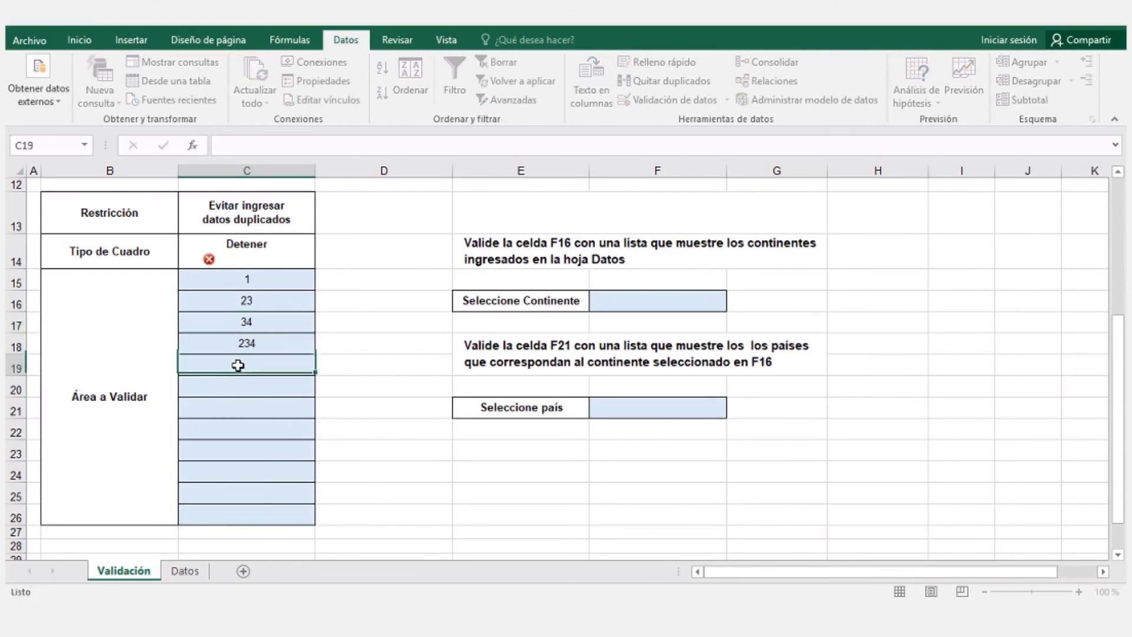
Step: Try the duplicate value 1 in cell C19, then replace it with 1000
text(1)
click(253, 397)
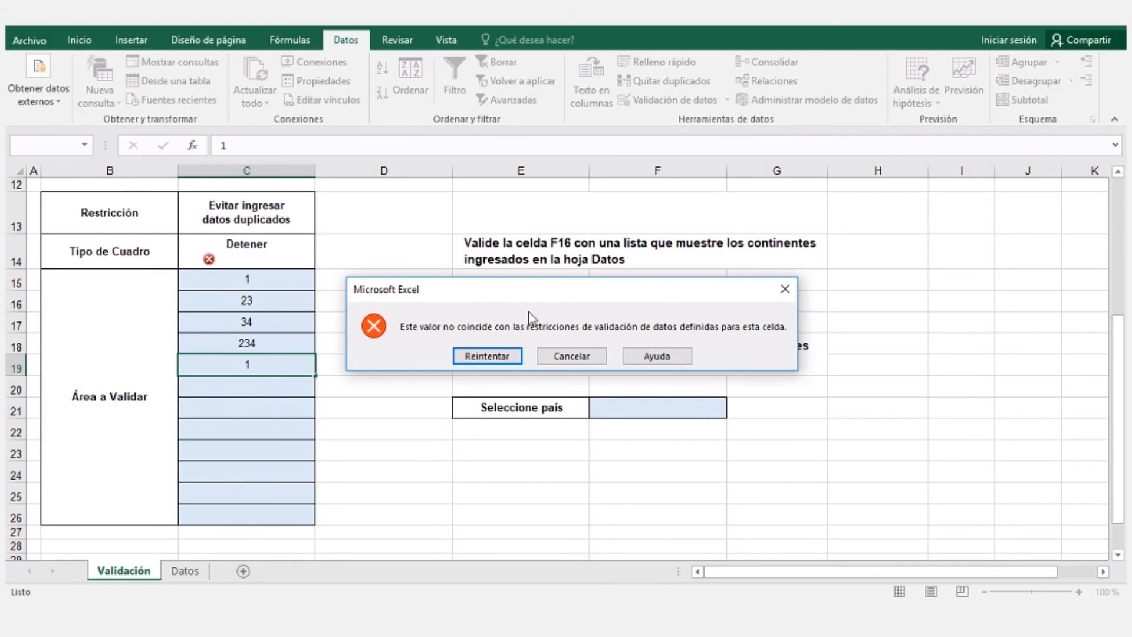
click(487, 358)
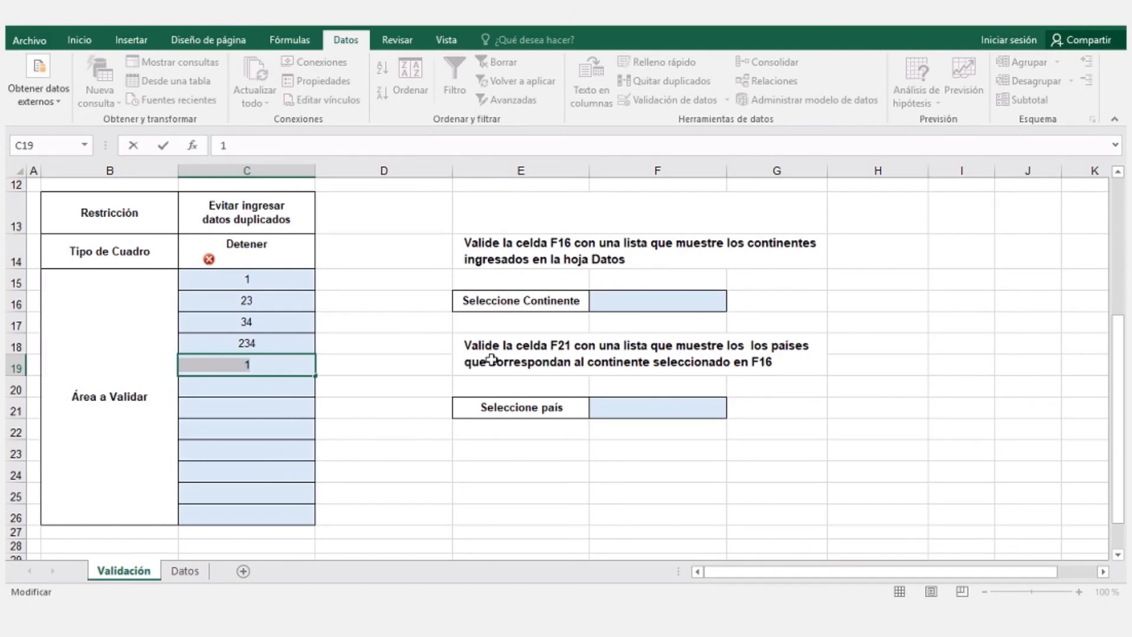
text(1000)
key(Return)
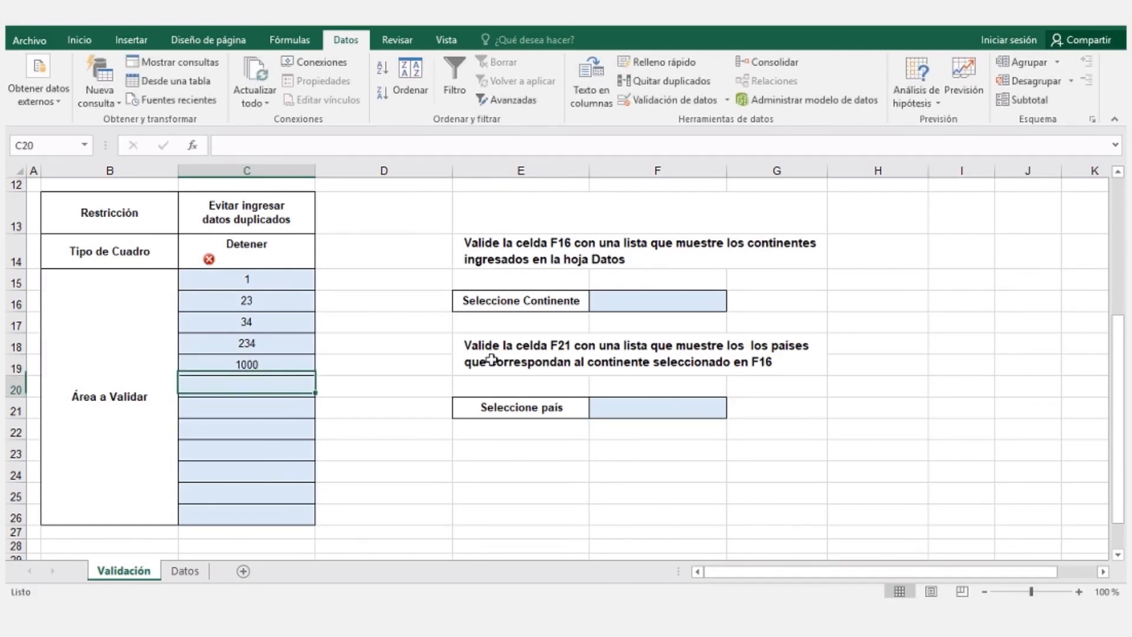
Step: Test cell C20 with the duplicate value 23, then replace it with 2345
text(23)
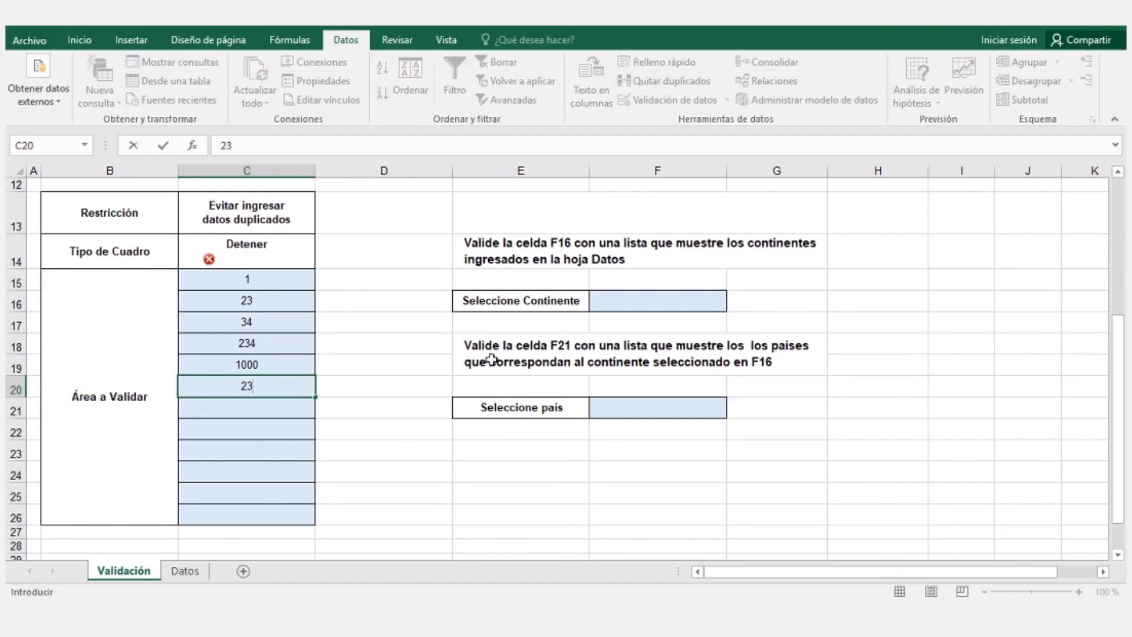
key(Return)
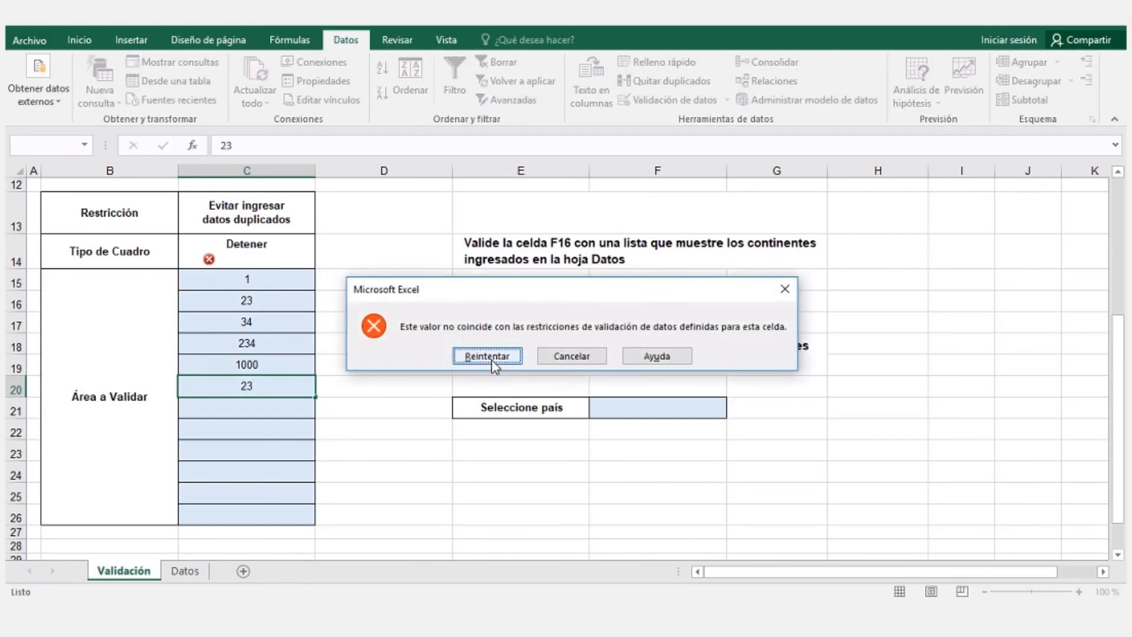
click(487, 355)
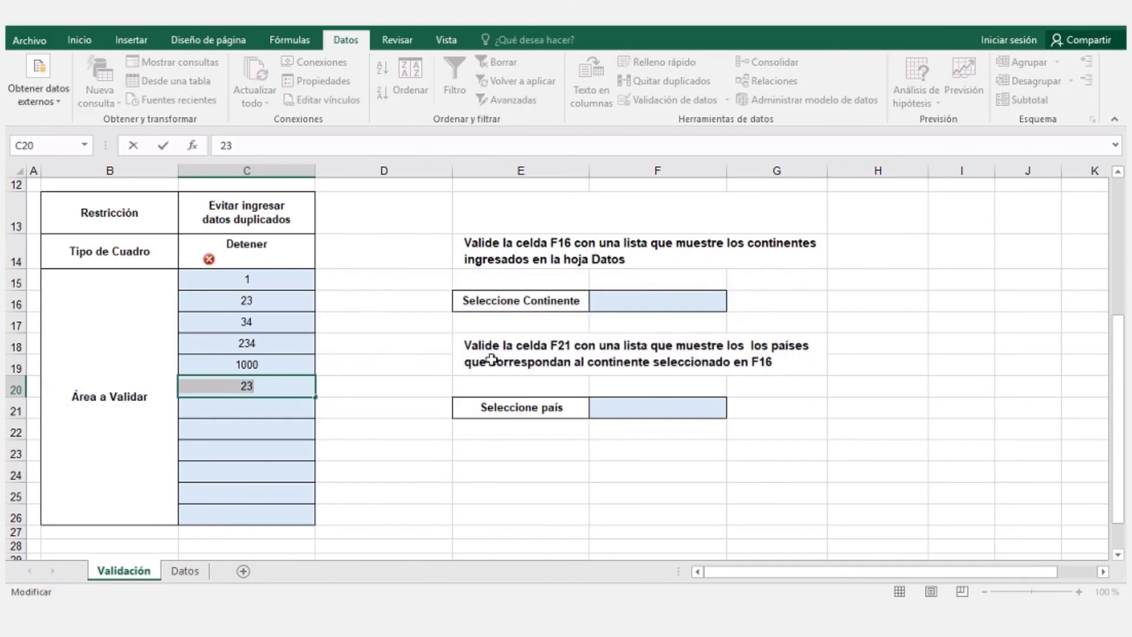
text(23)
text(5)
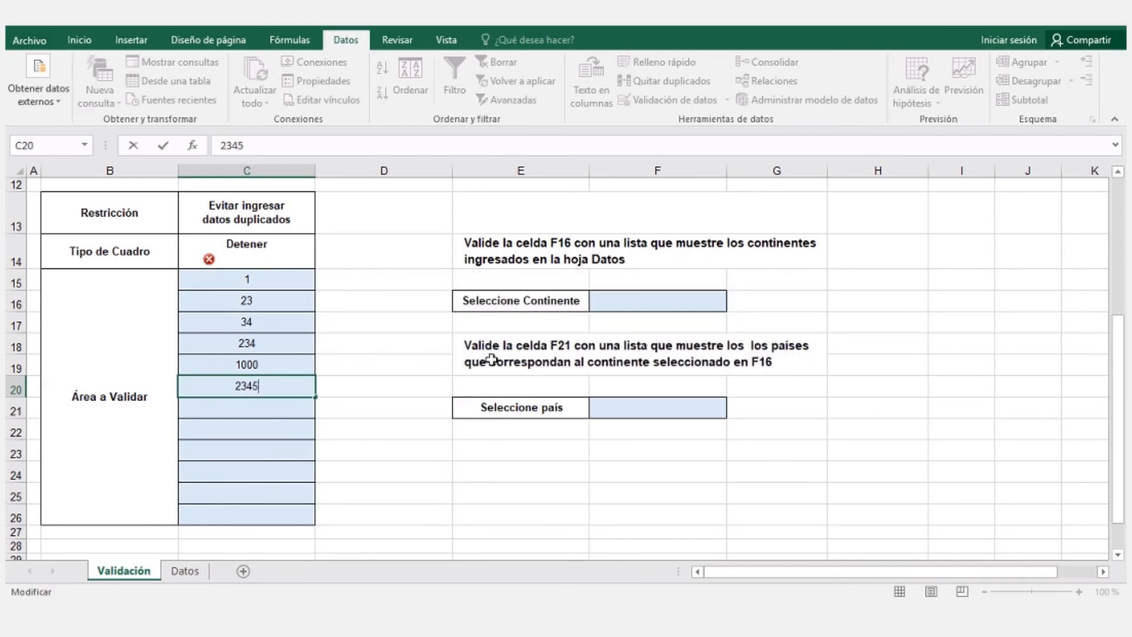
key(Return)
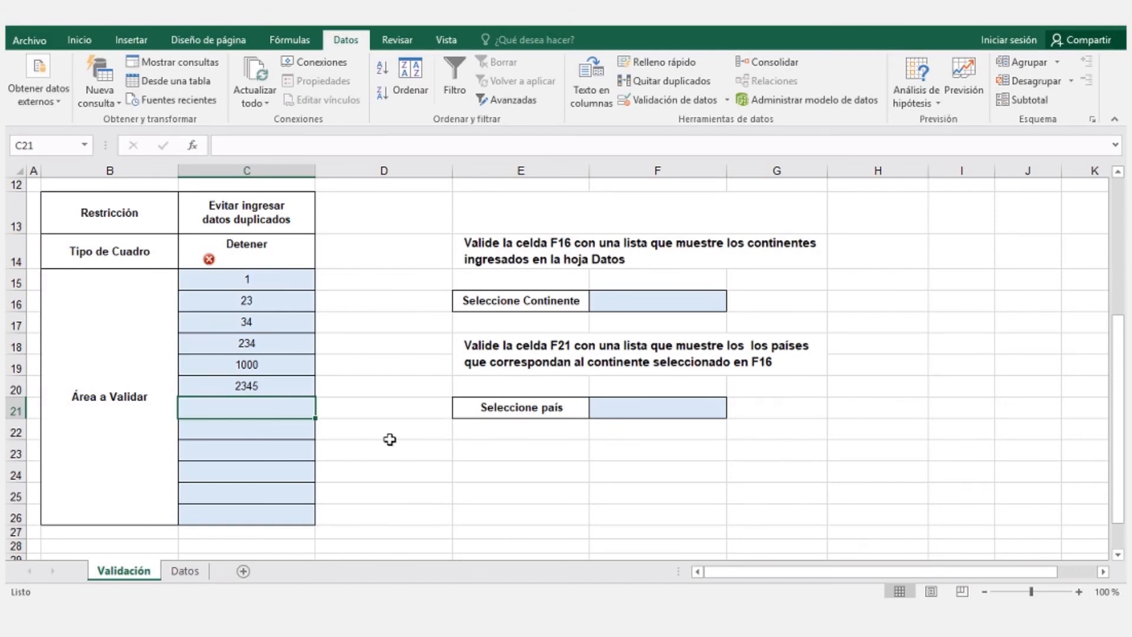
Step: Name the continent headers B3:F3 on the Datos sheet Continentes and widen the Name Box
click(185, 572)
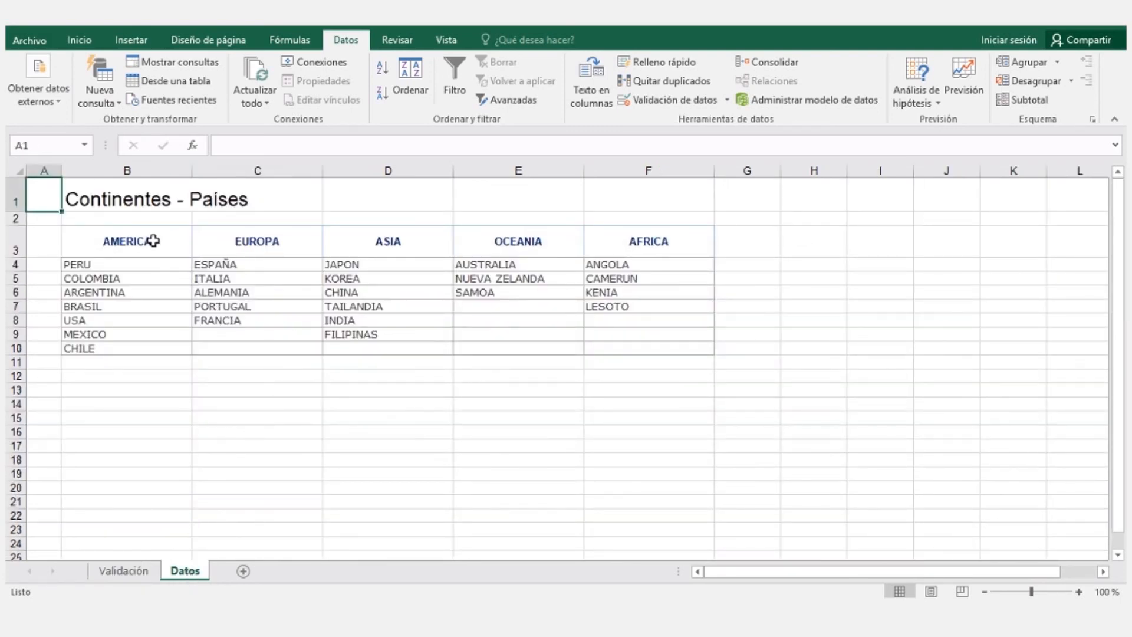
drag(153, 241, 615, 233)
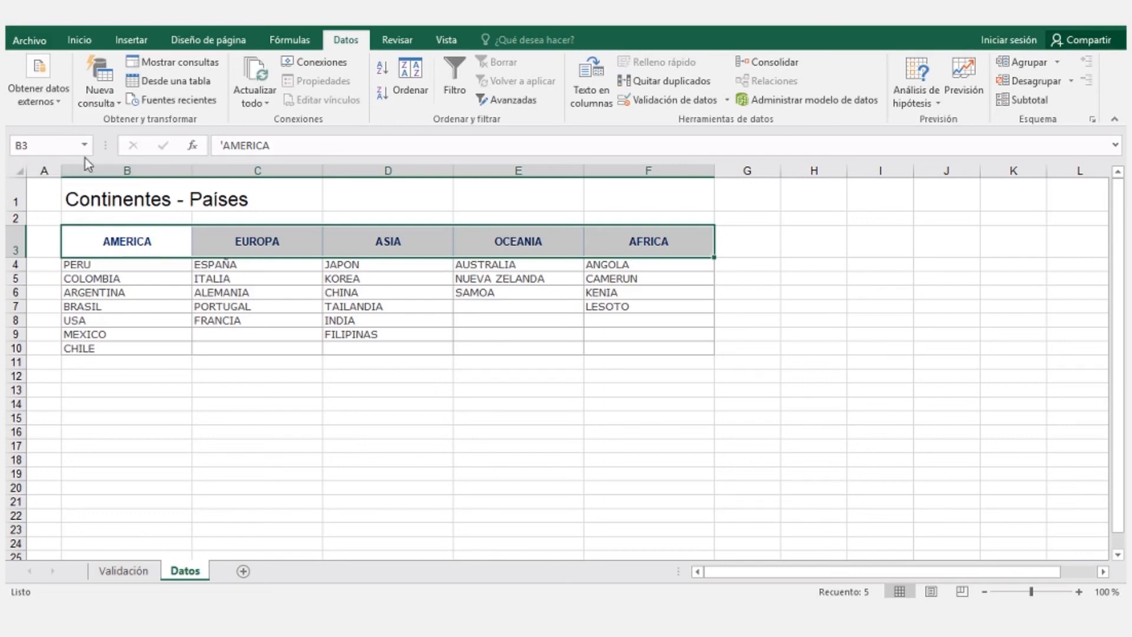
click(54, 146)
text(Con)
text(tinentes)
key(Return)
drag(105, 145, 144, 149)
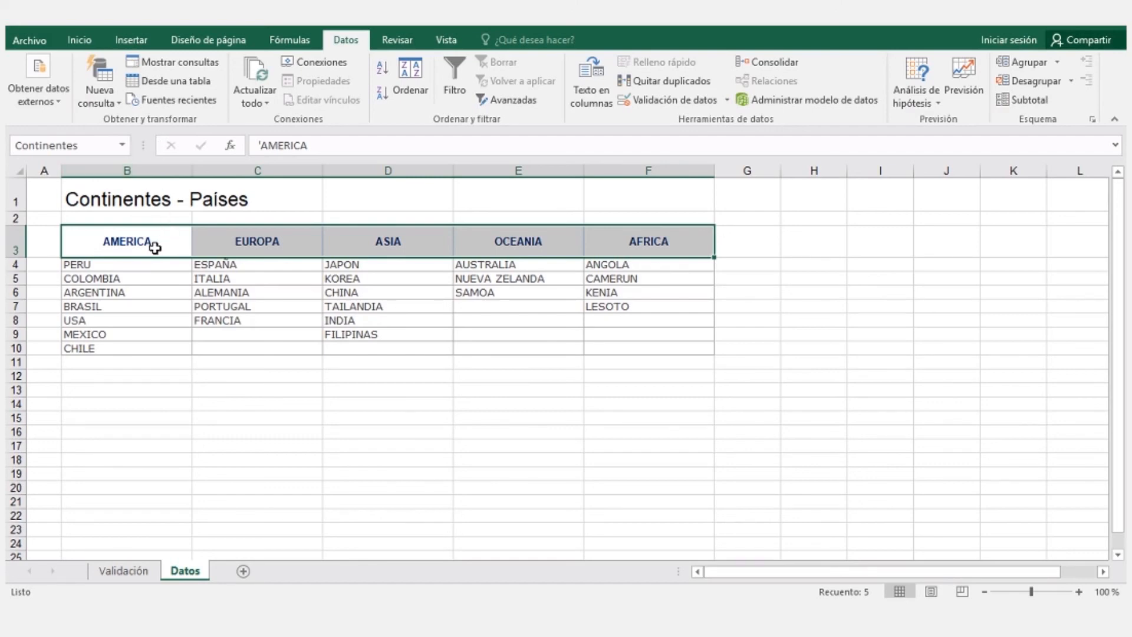
key(ctrl+plus)
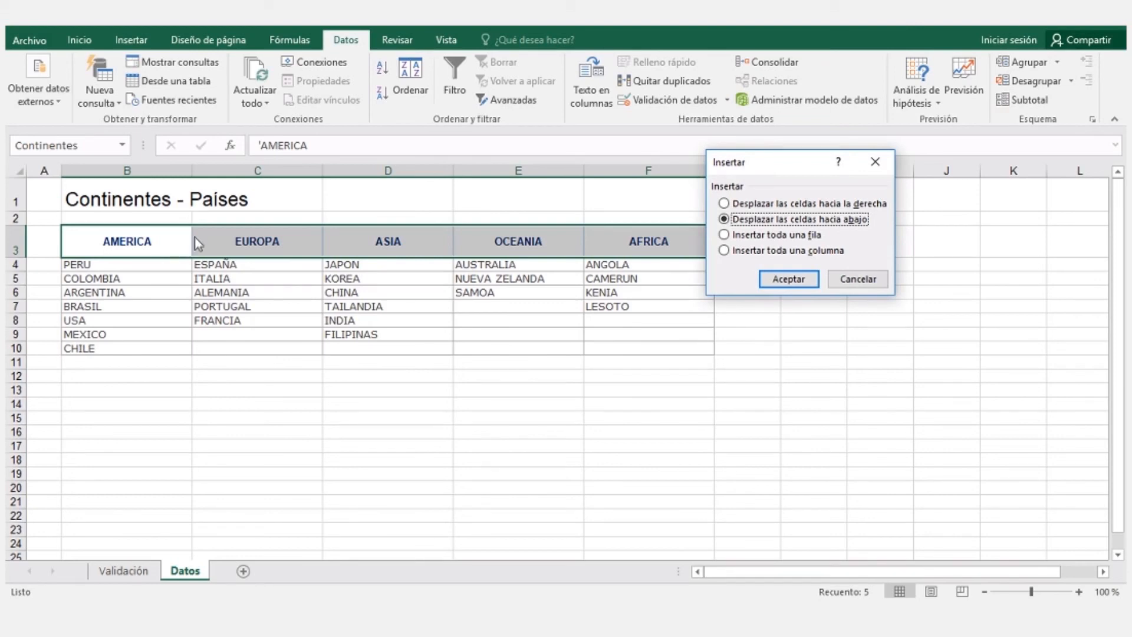
click(887, 284)
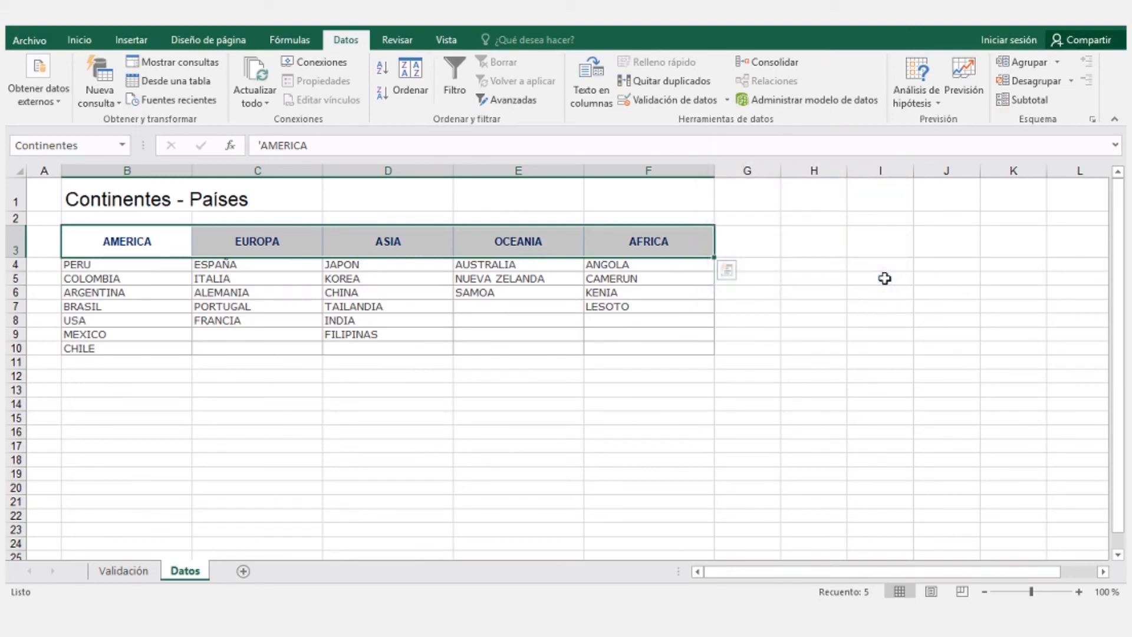
Step: Select only the text constants within the continents and countries table B3:F10 using Ir a Especial
drag(167, 252, 630, 349)
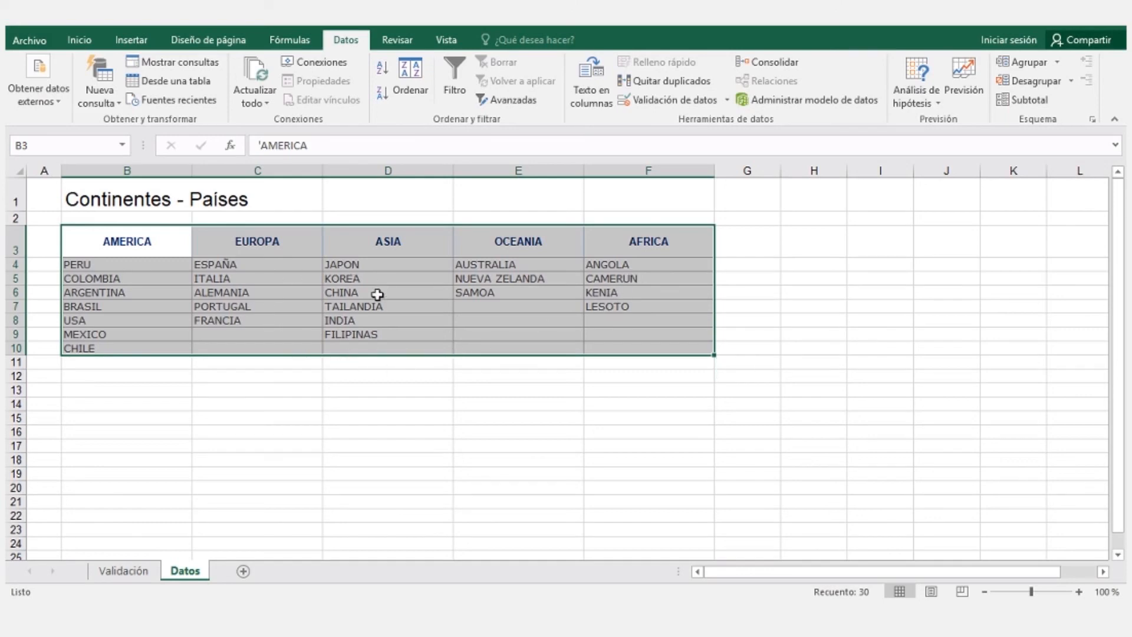
click(80, 40)
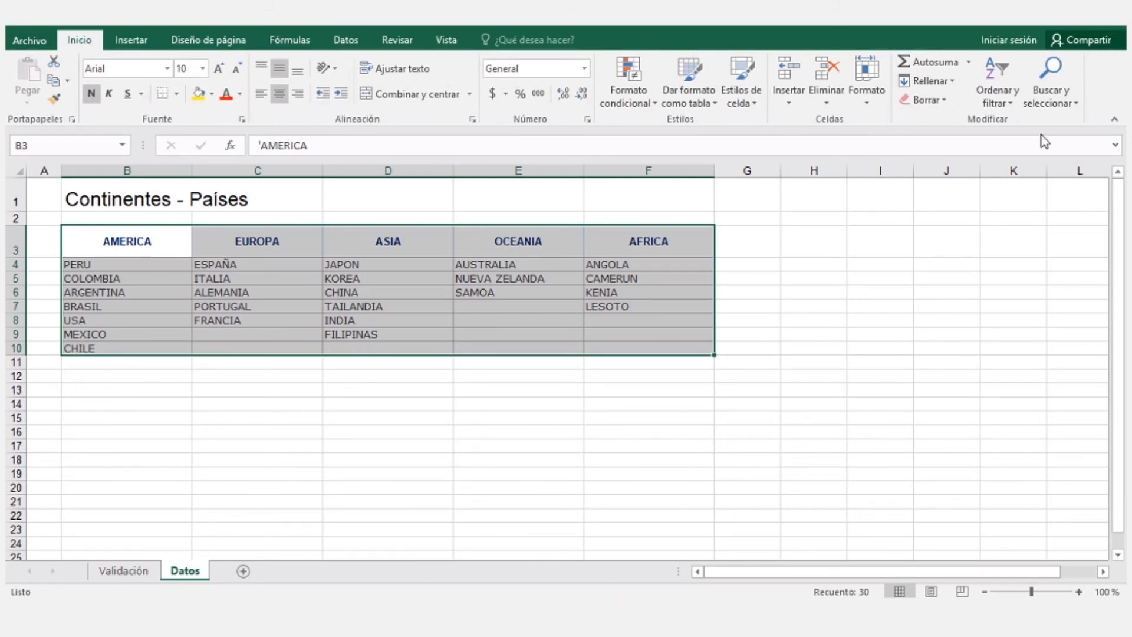
click(1074, 103)
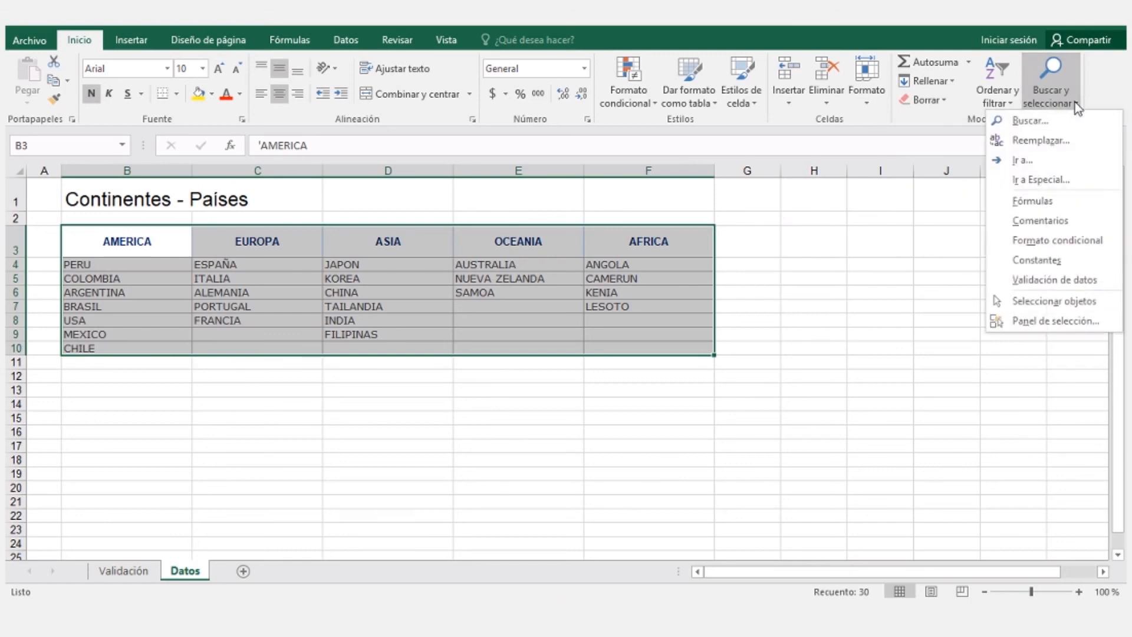
click(1044, 180)
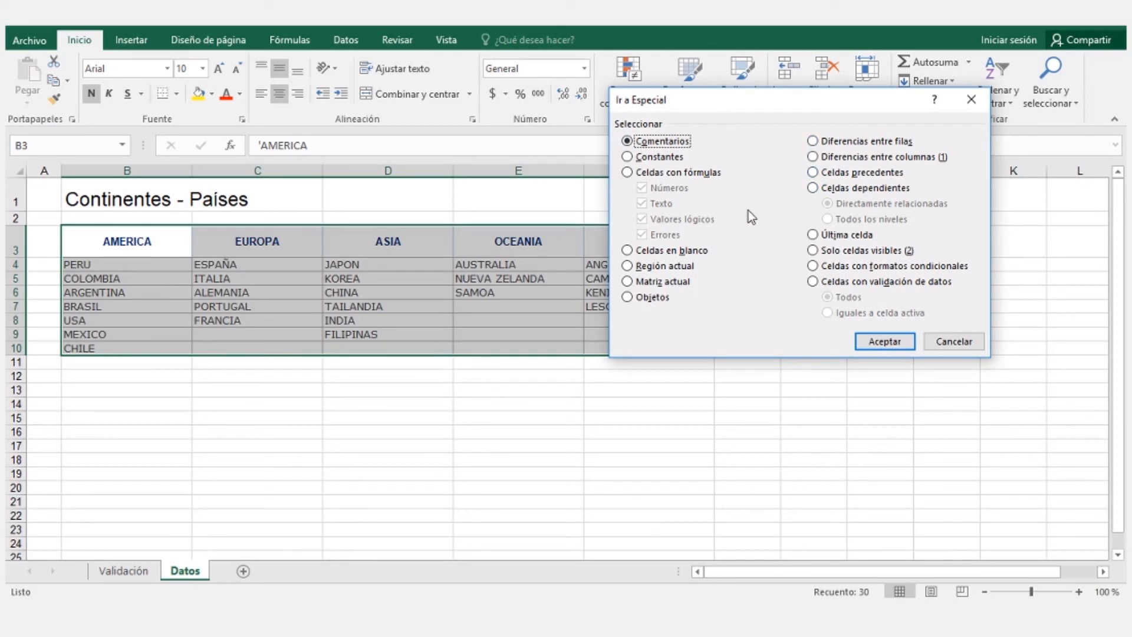
click(628, 158)
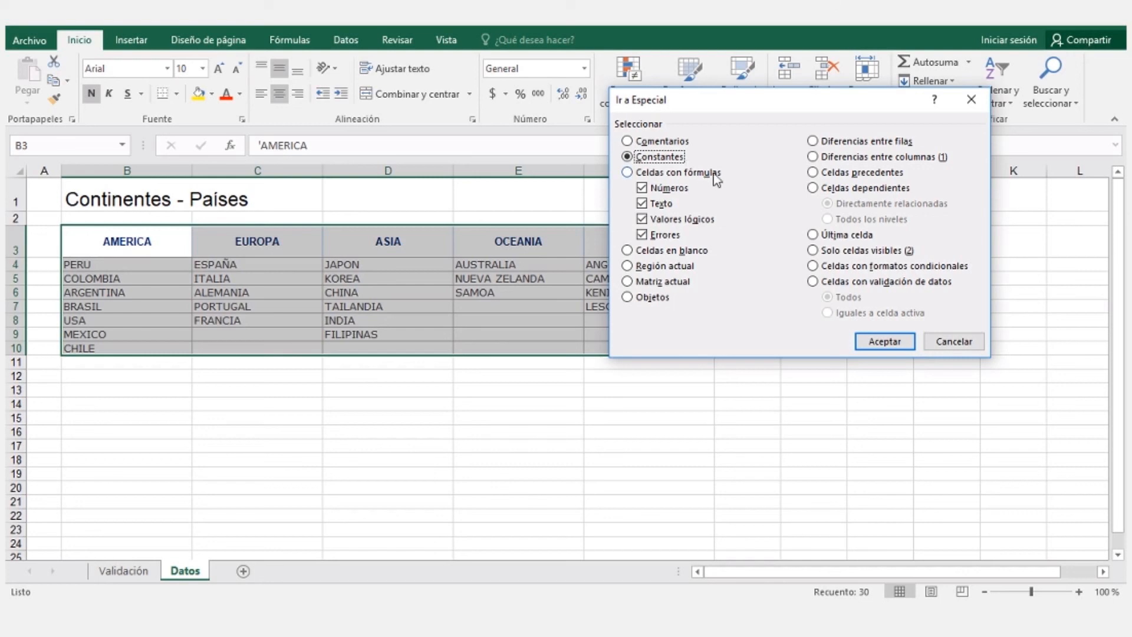
click(642, 187)
click(642, 219)
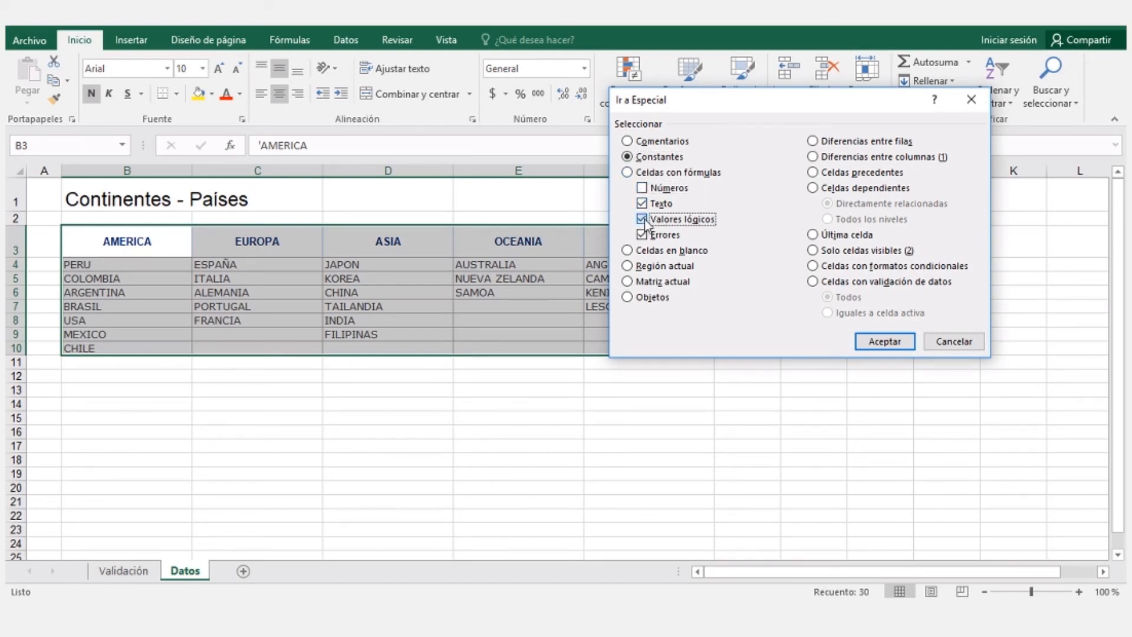
click(642, 235)
click(882, 340)
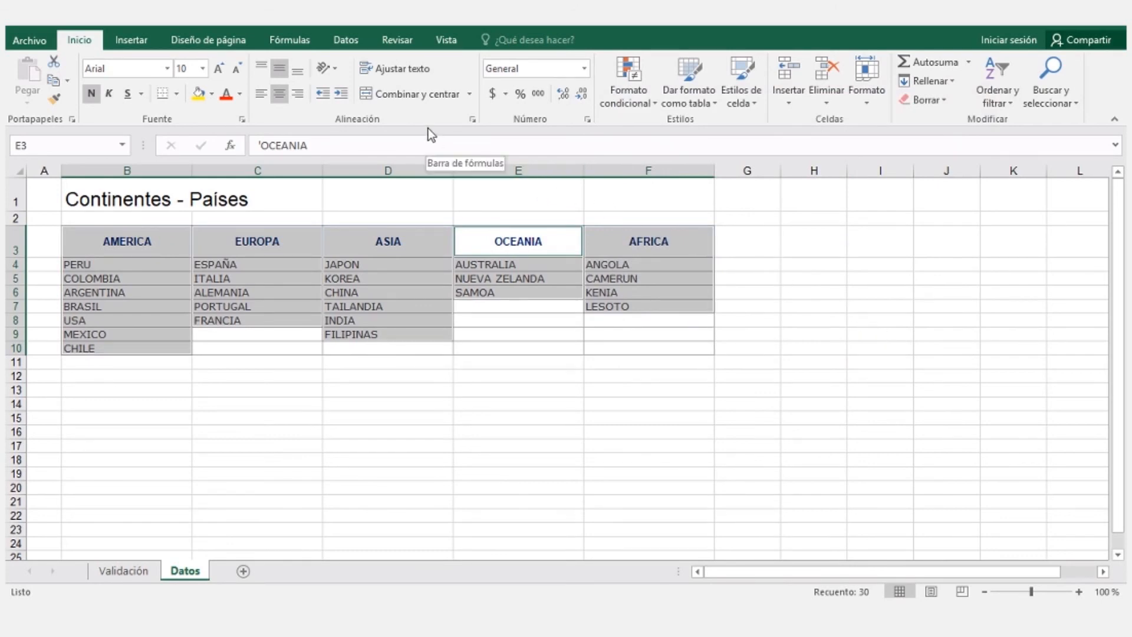
Step: Create named ranges for the country lists from the selection, using the top row as names
click(303, 46)
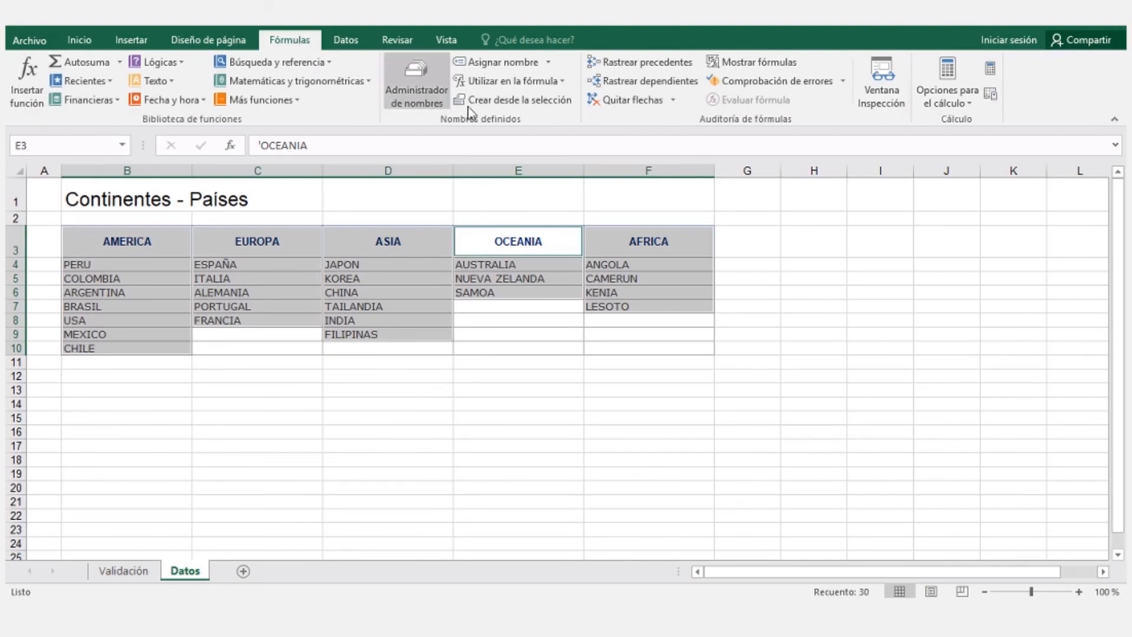
click(518, 101)
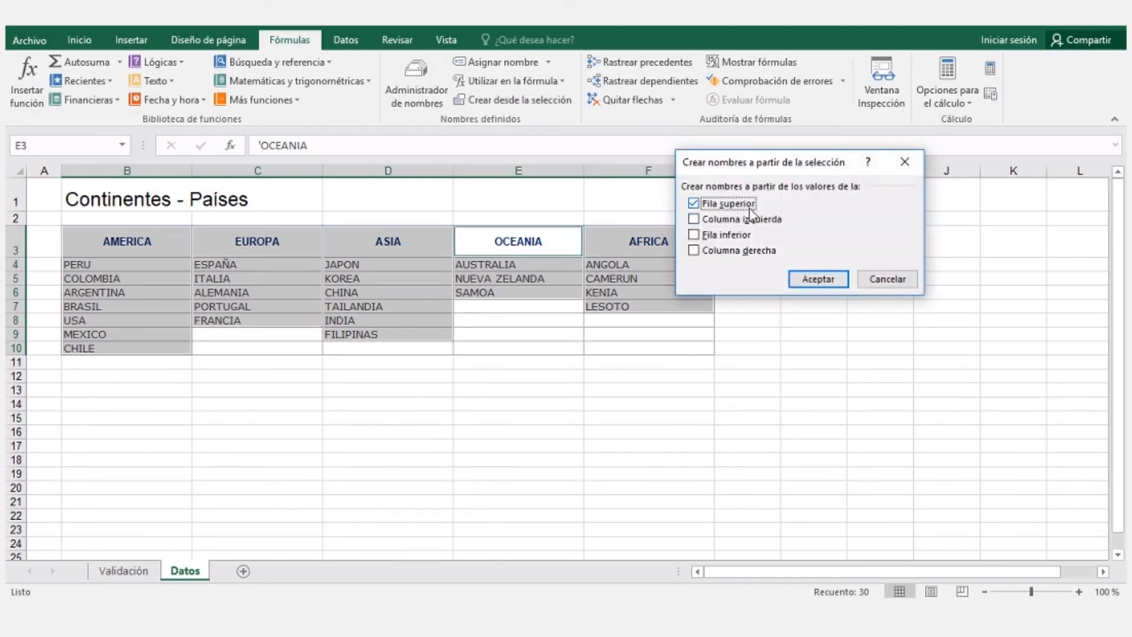
click(826, 275)
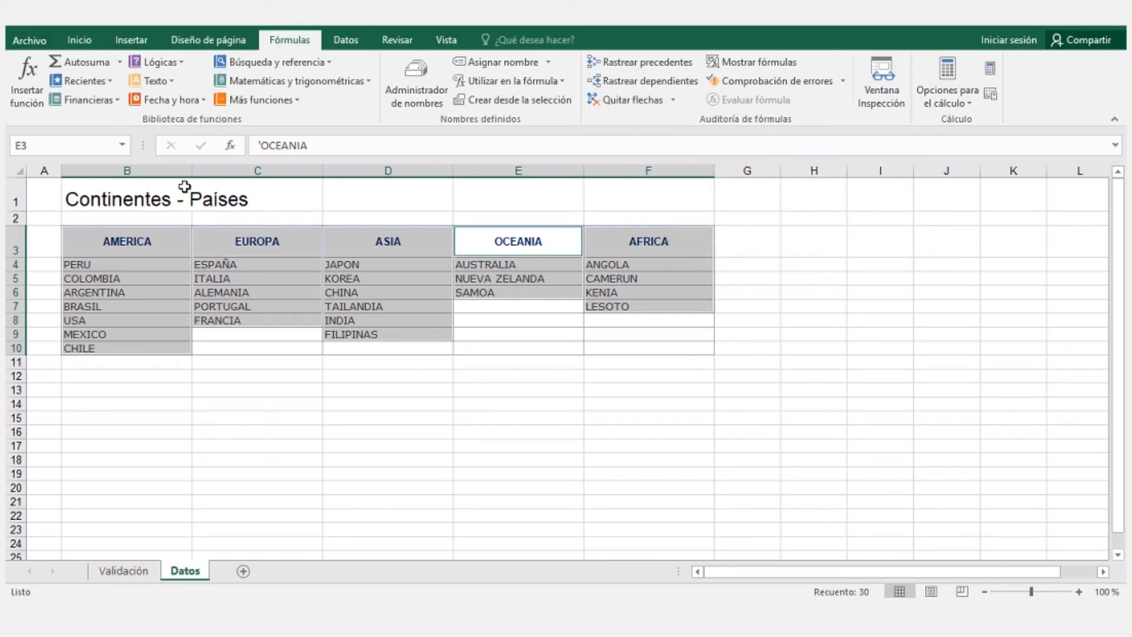
Step: Check which cells the named ranges AMERICA and EUROPA cover on the Datos sheet
click(122, 145)
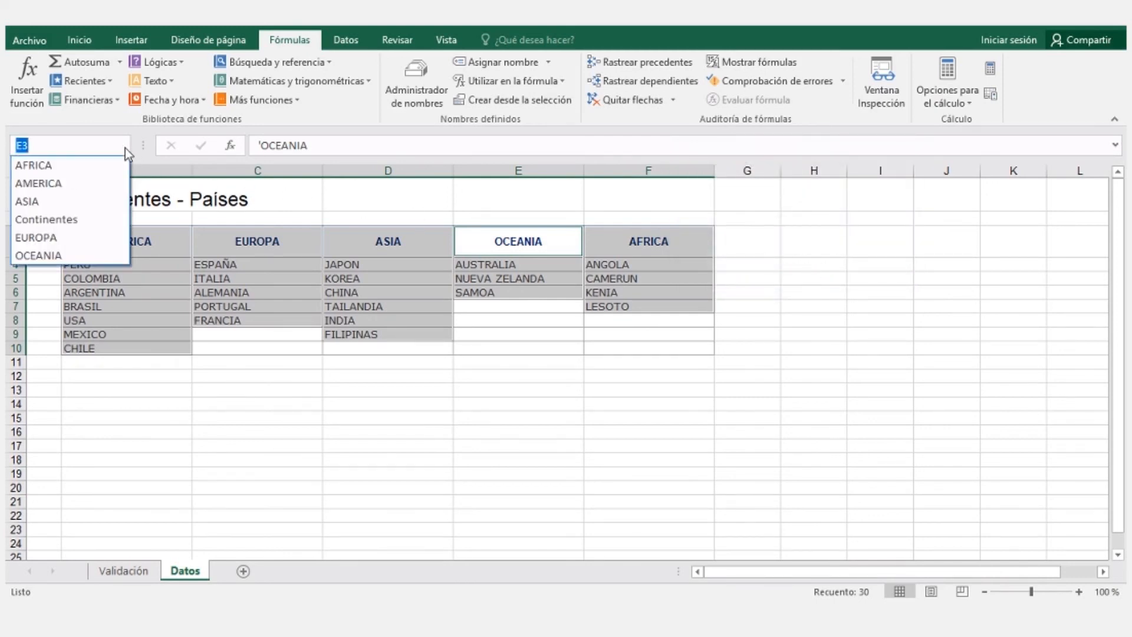
click(90, 185)
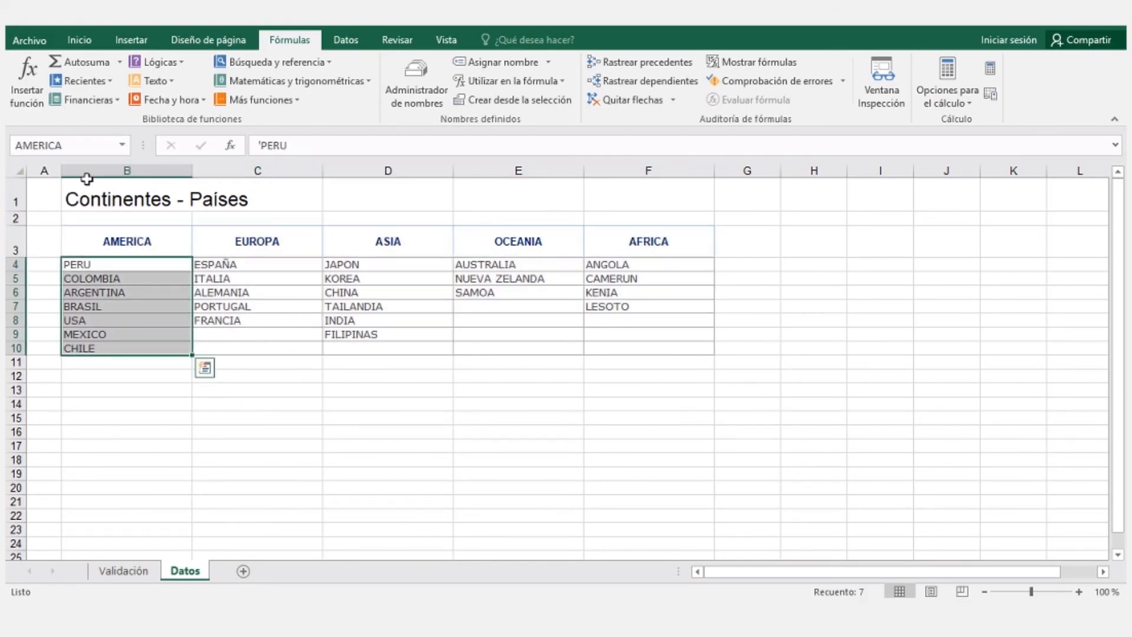
click(123, 146)
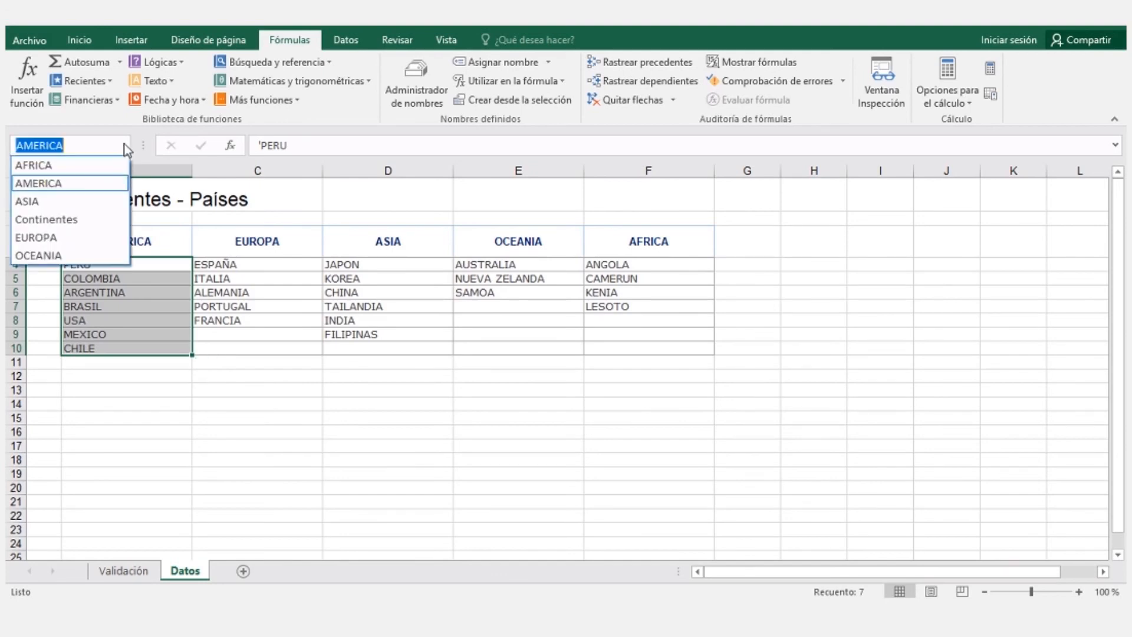
click(71, 237)
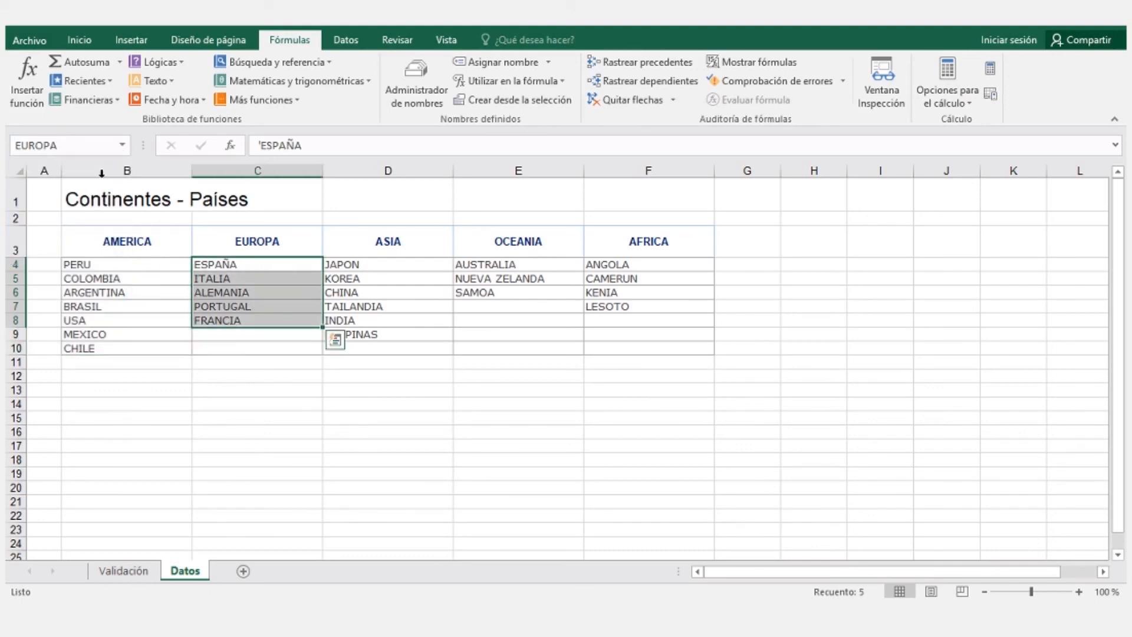
click(50, 203)
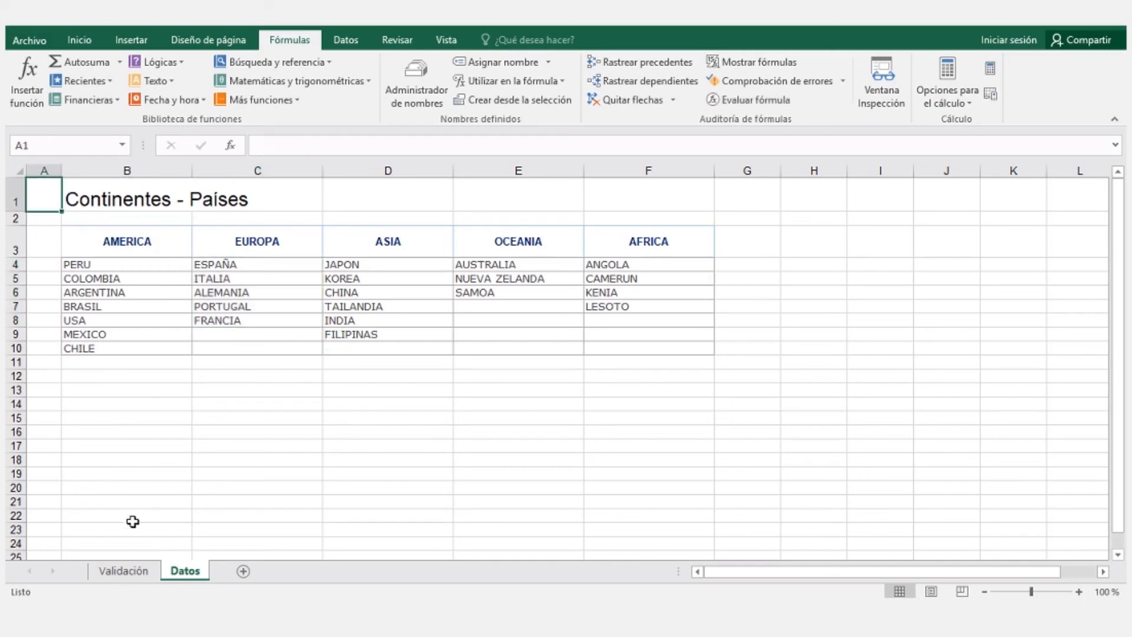
Step: Start a data validation of type Lista for the continent cell F16 on the Validación sheet
click(135, 577)
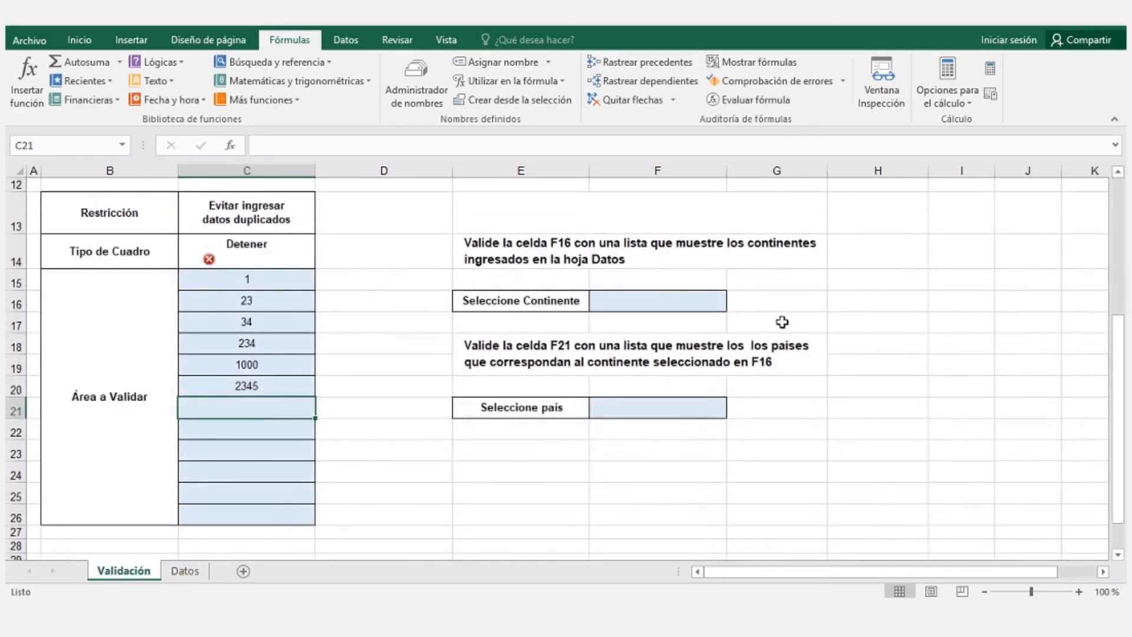
click(658, 304)
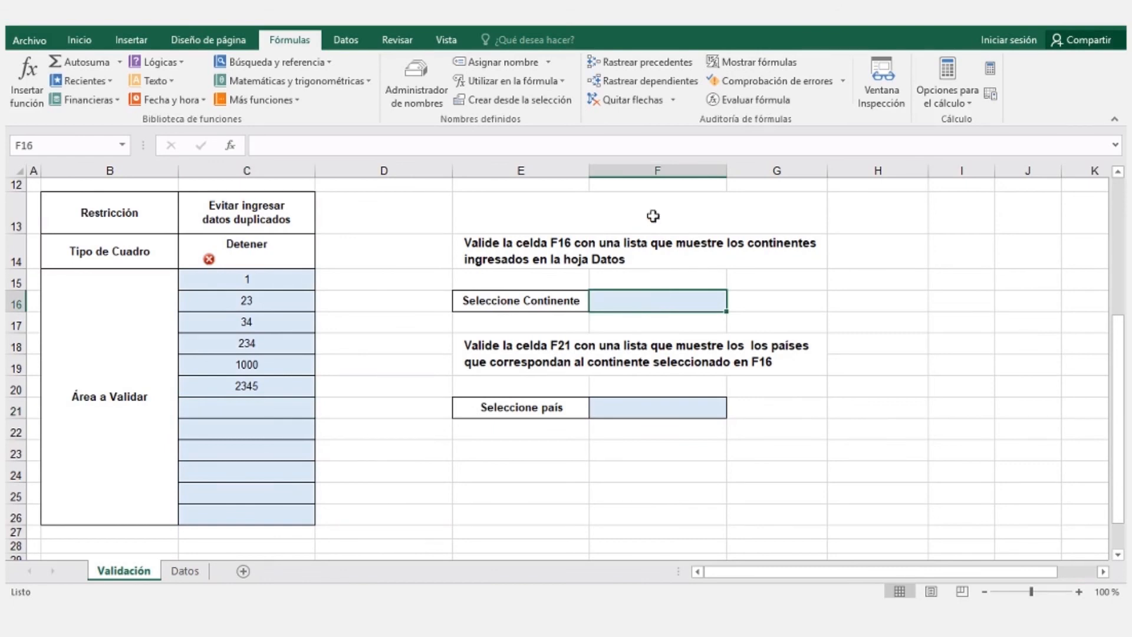
click(345, 42)
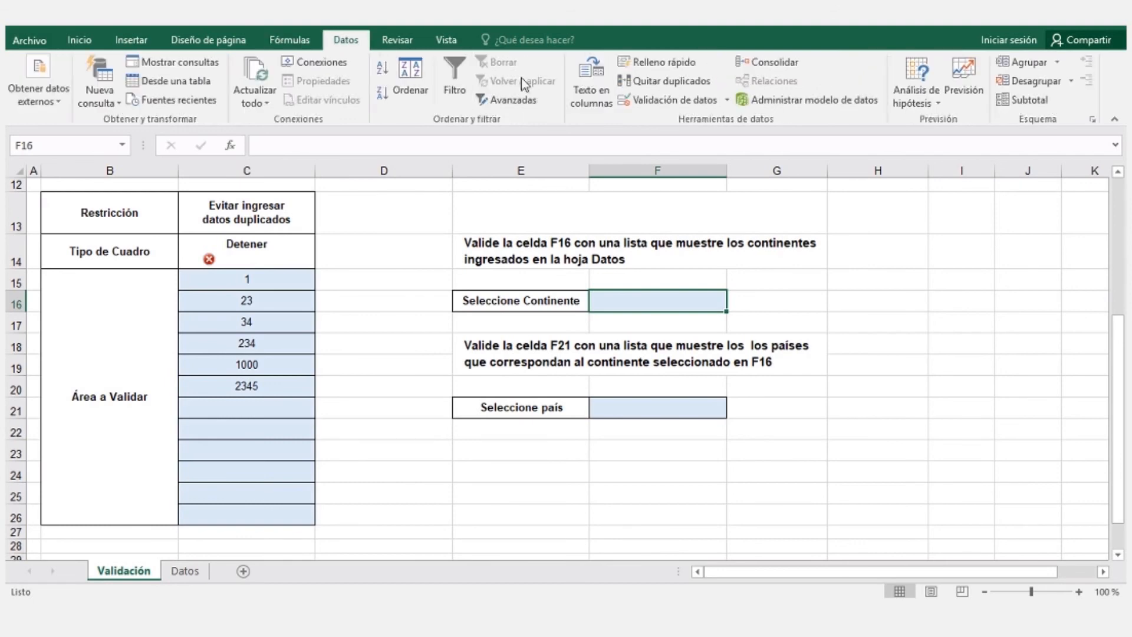
click(657, 101)
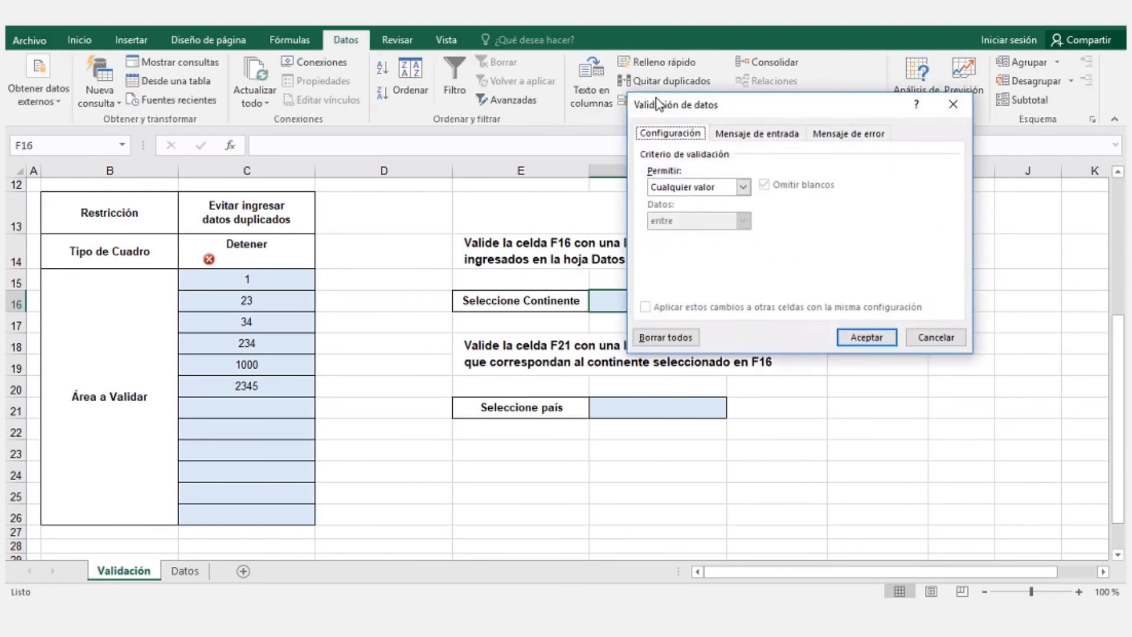
click(743, 188)
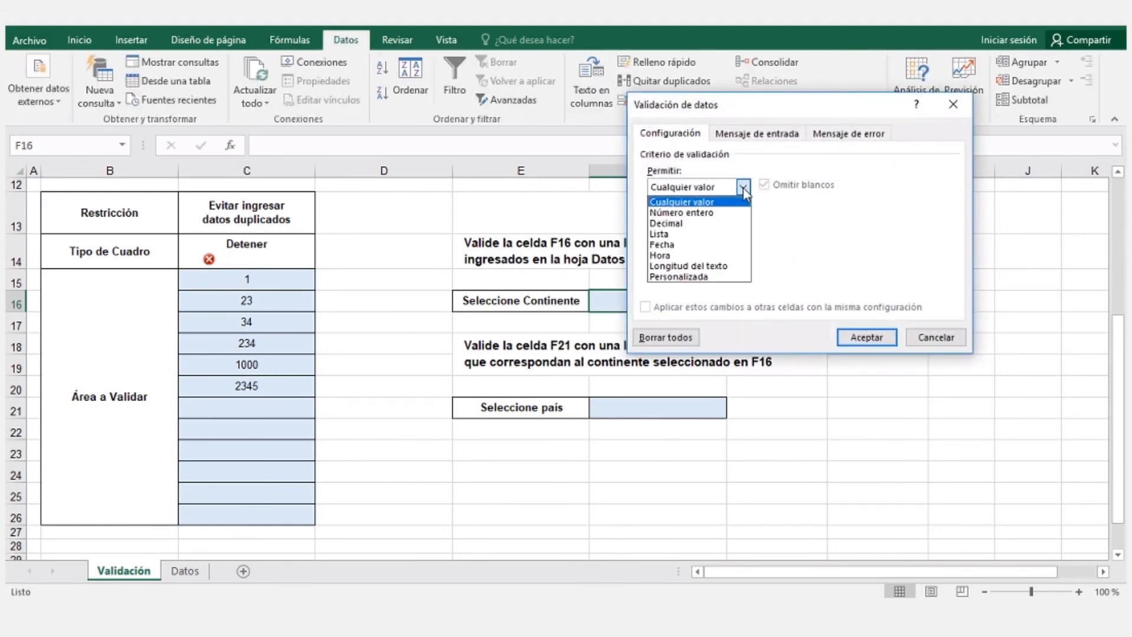
click(672, 234)
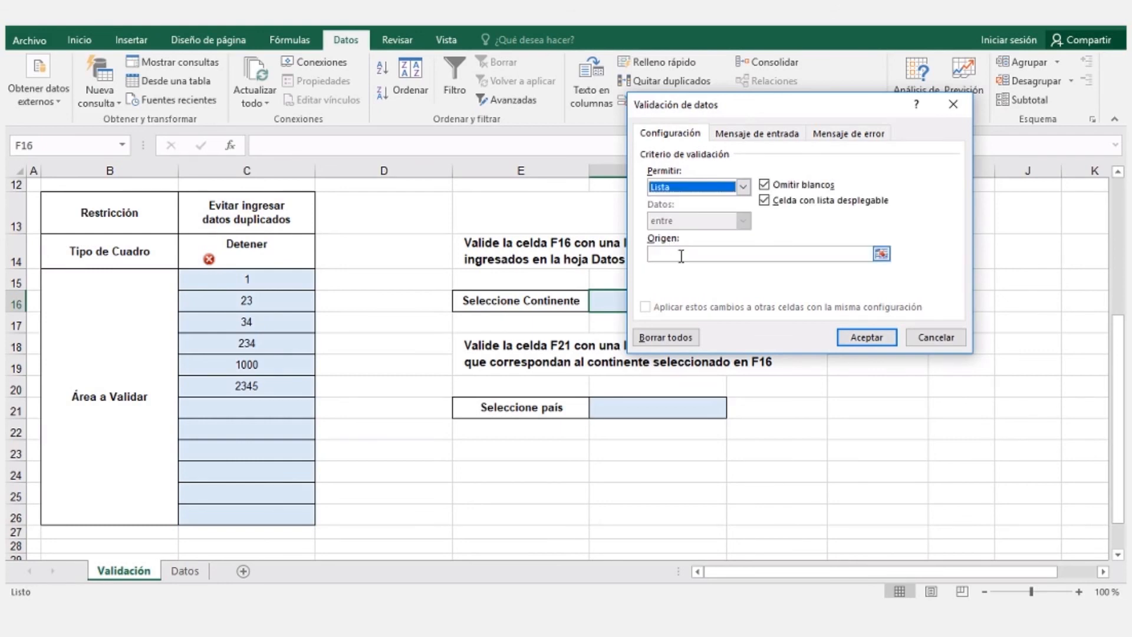
Step: Set the source of F16's validation list to the named range Continentes and choose AMERICA in the cell
click(682, 255)
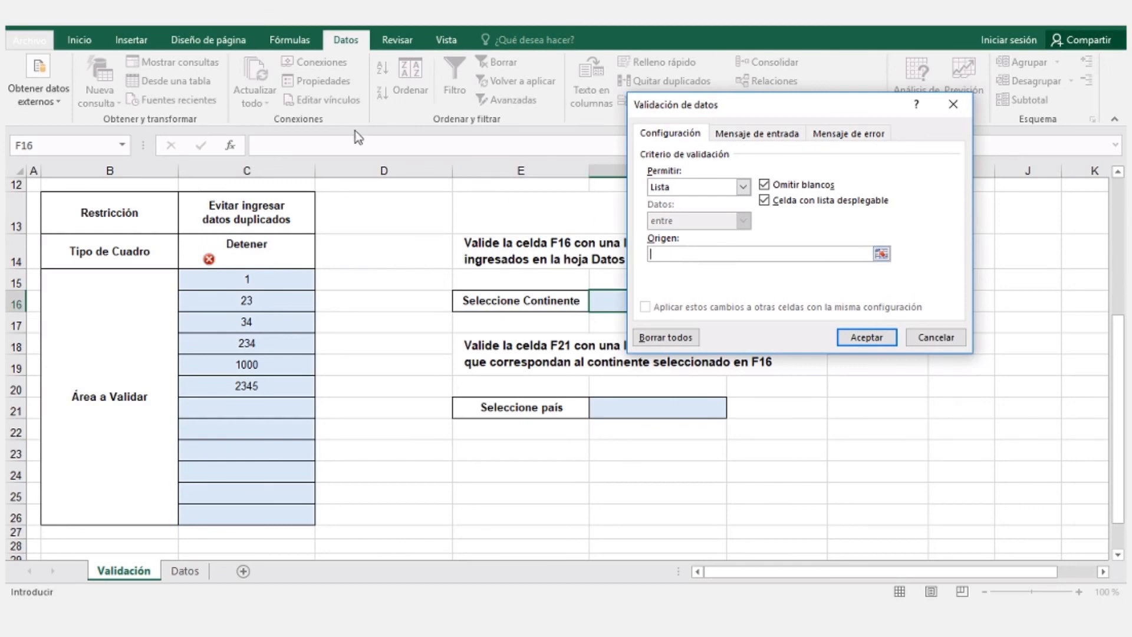
click(293, 40)
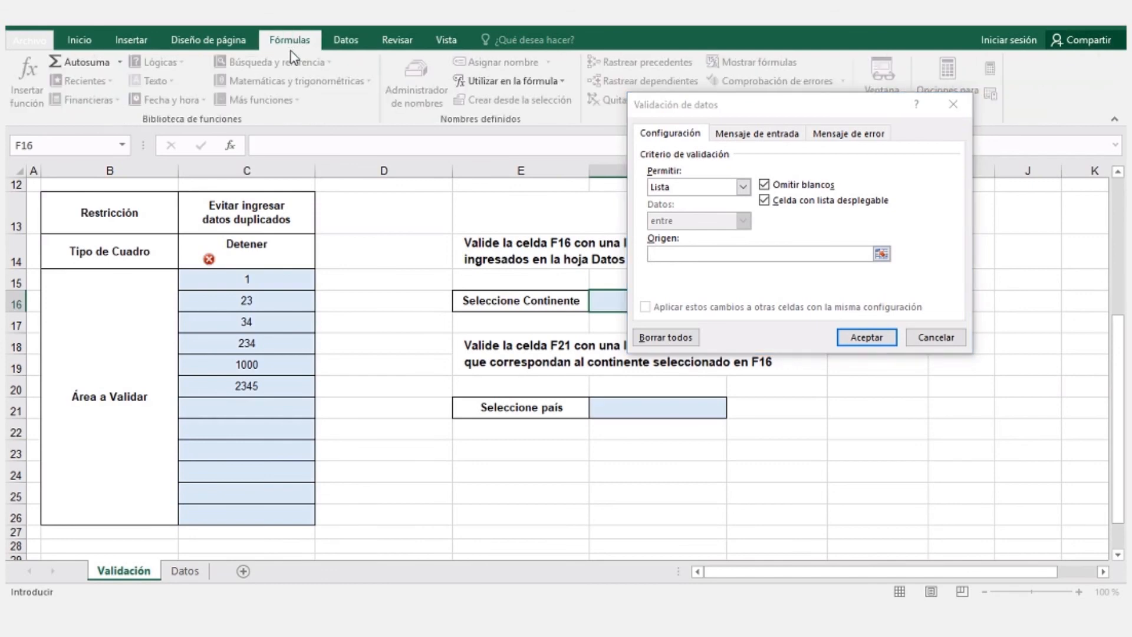
click(562, 80)
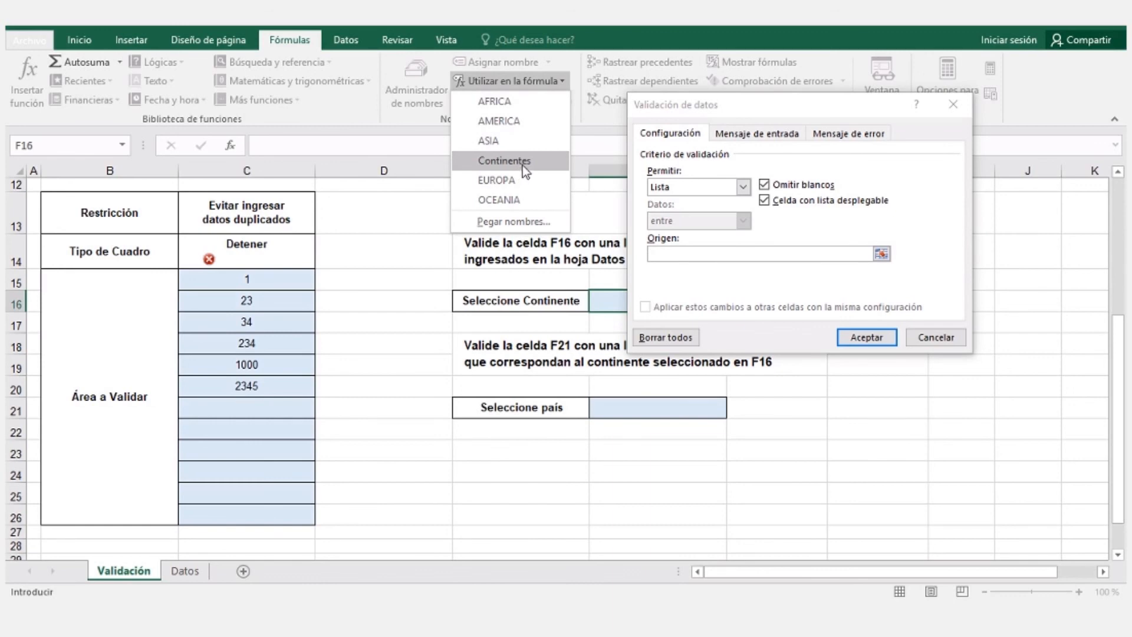
click(557, 81)
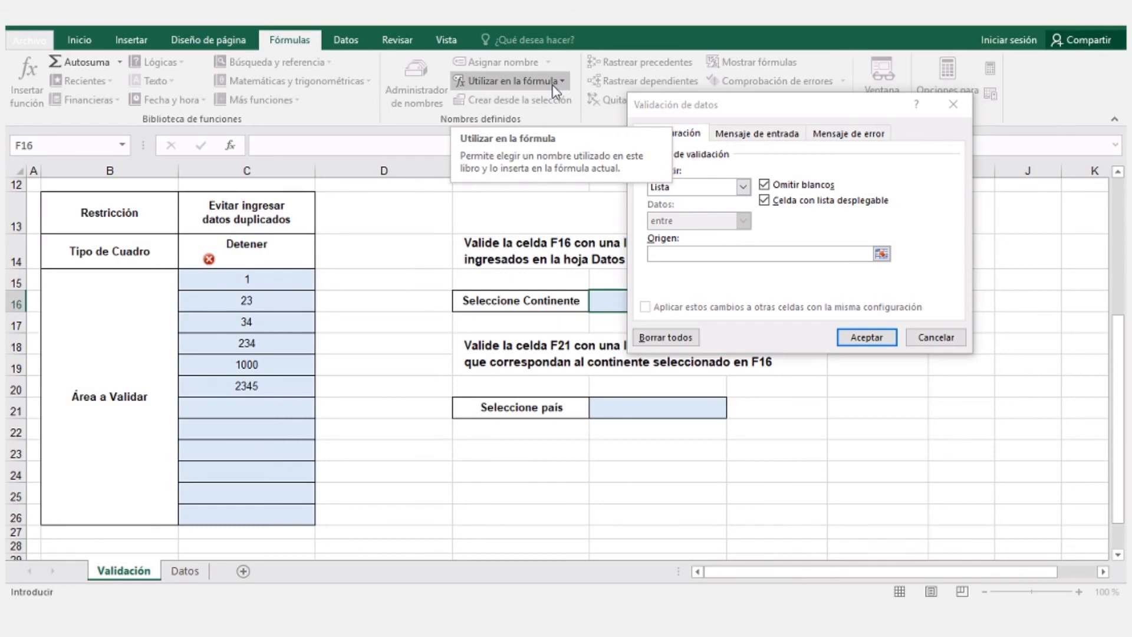
key(F3)
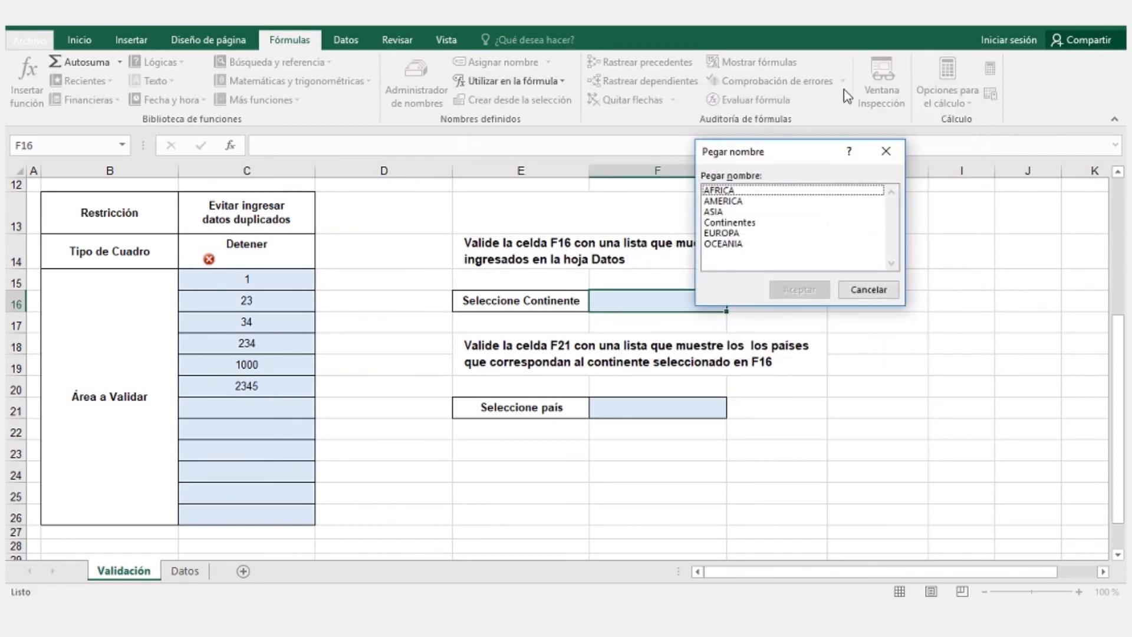
click(734, 224)
click(799, 289)
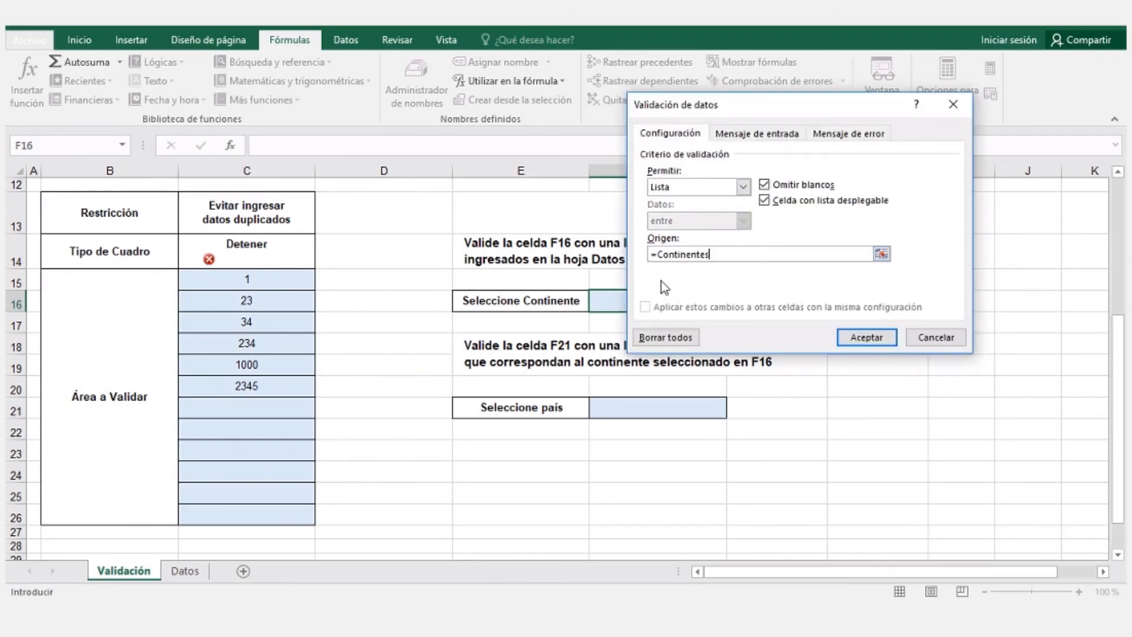
click(859, 332)
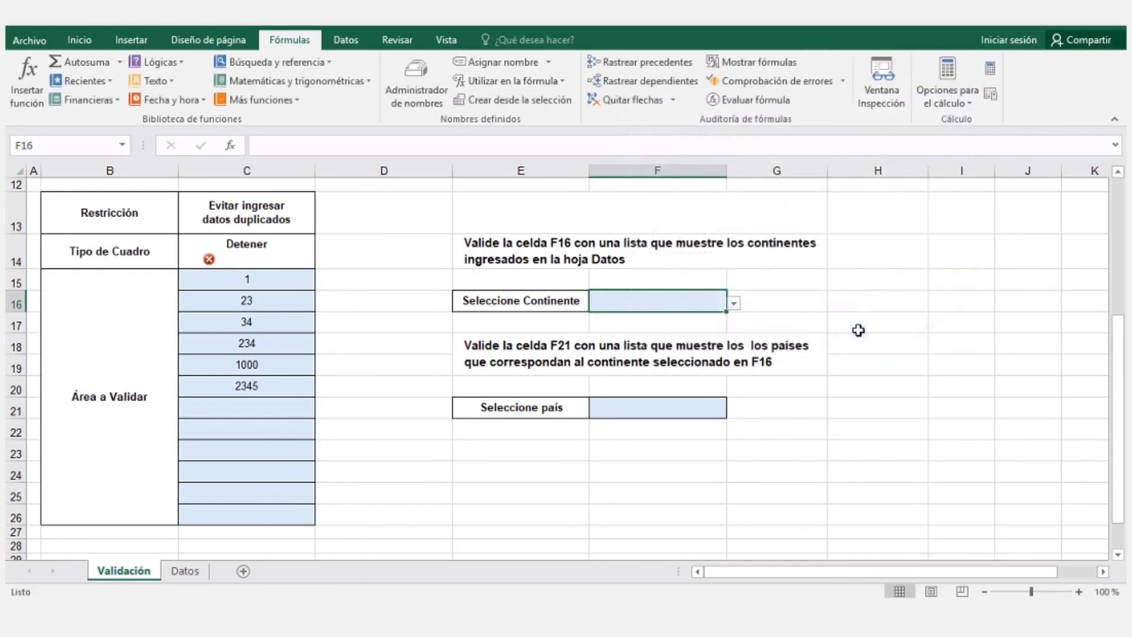
click(734, 305)
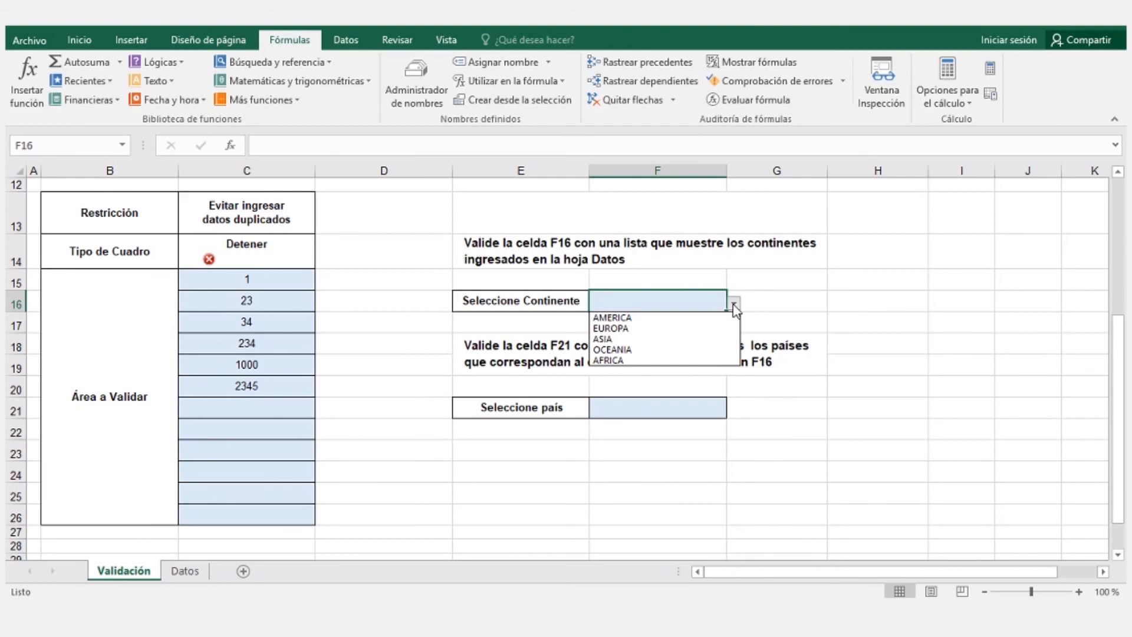
click(683, 319)
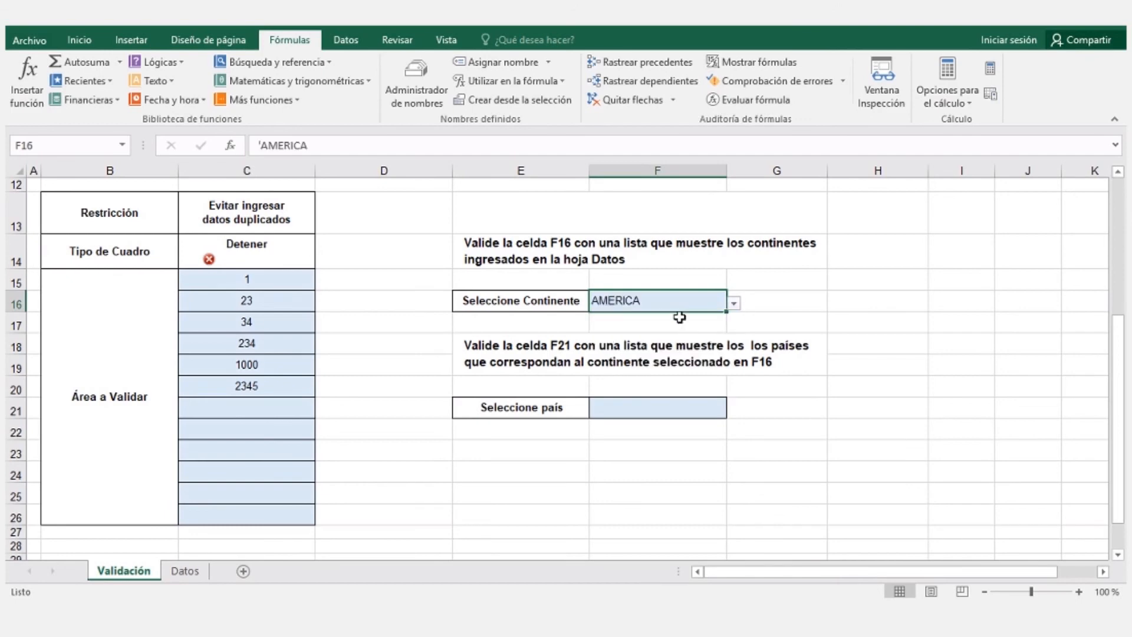
Step: Open the data validation settings for the country cell F21
click(652, 409)
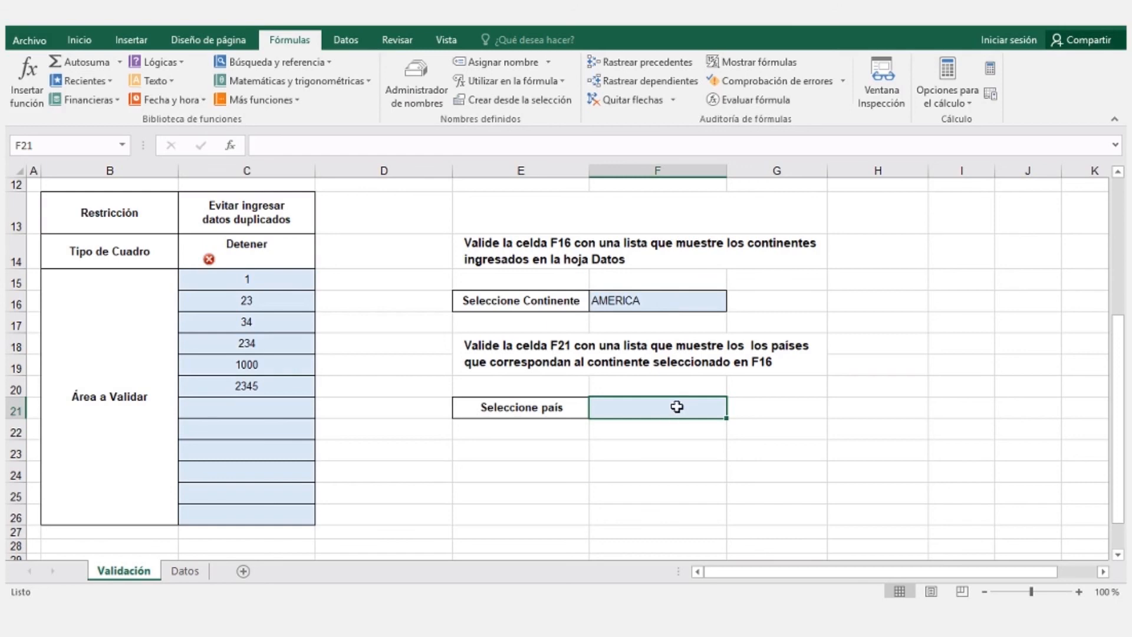
click(349, 44)
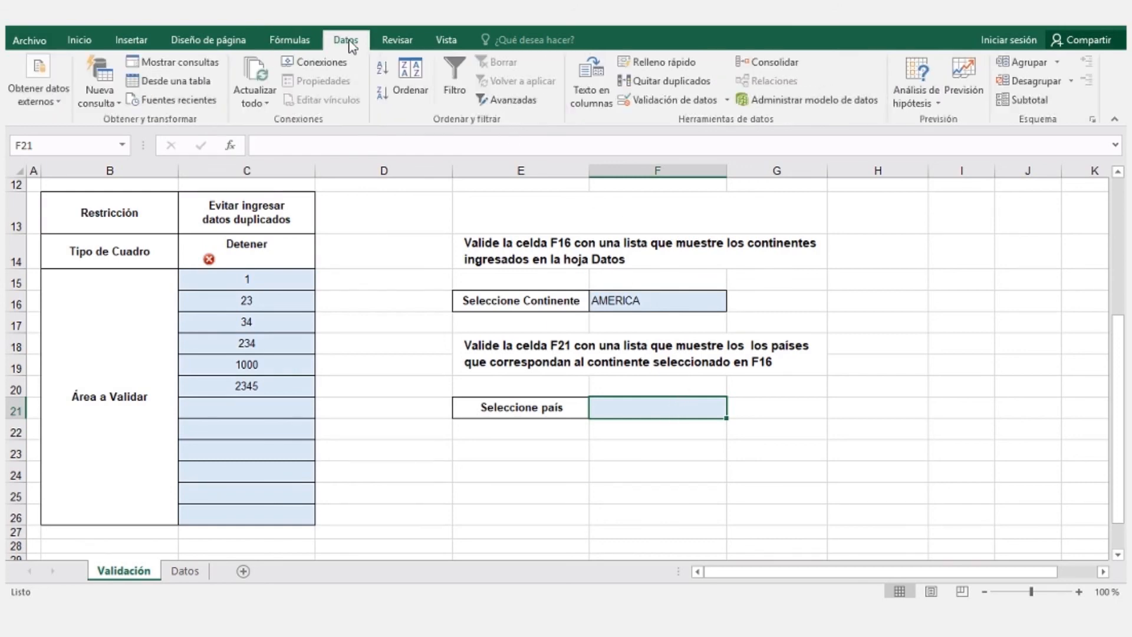
click(680, 104)
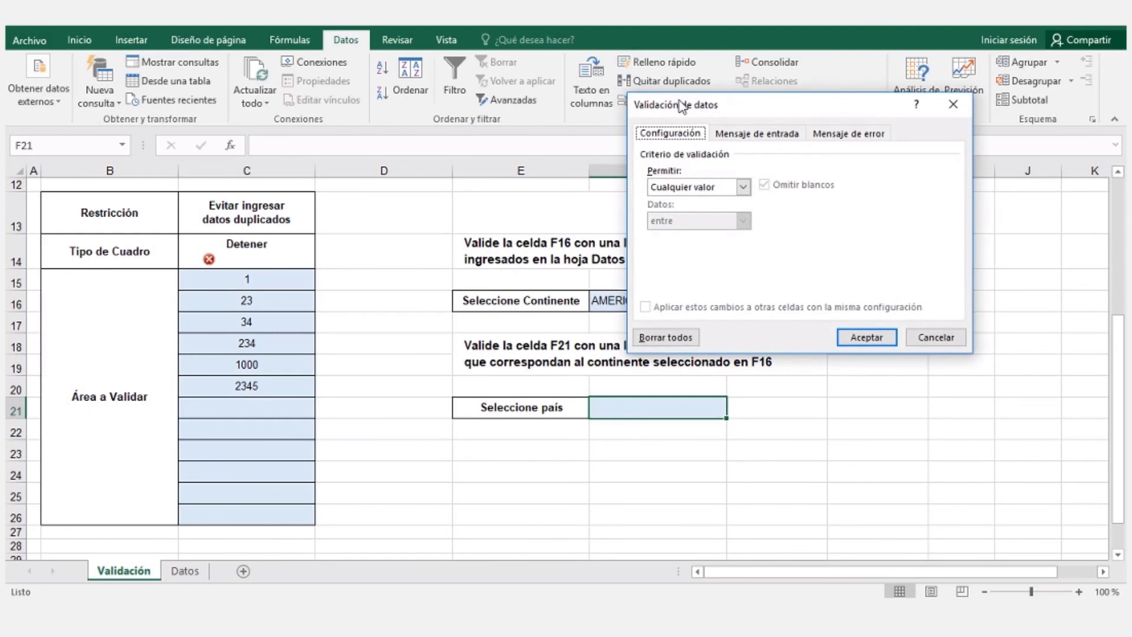
click(743, 186)
click(706, 277)
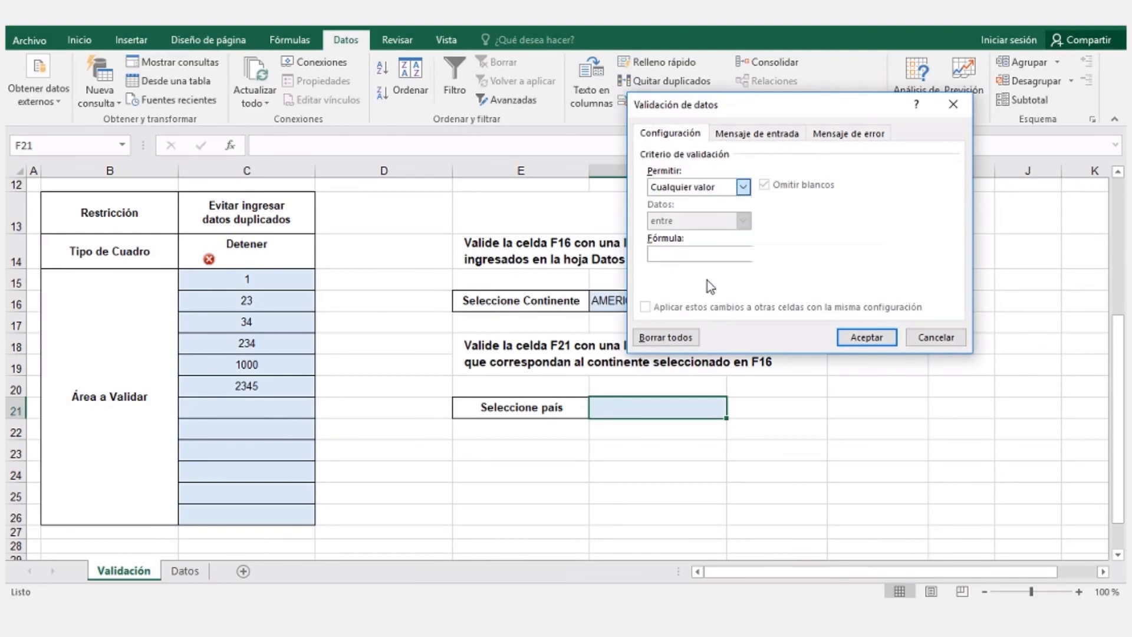
click(697, 252)
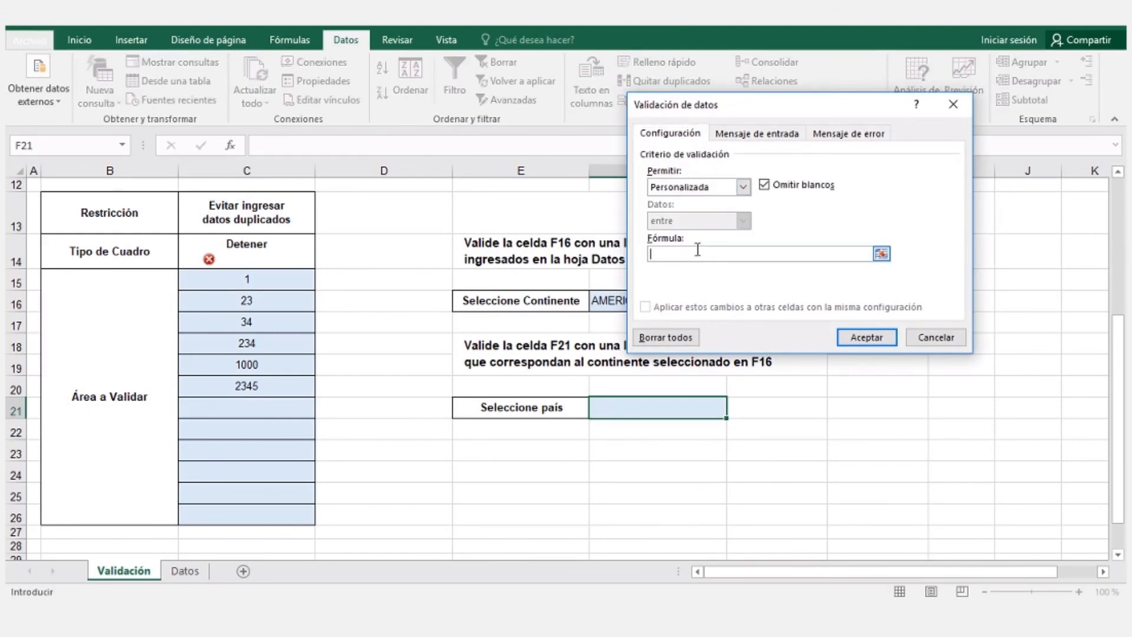
Step: Validate F21 with a Lista whose source is =indirecto($F$16), moving the dialog clear of F16
drag(679, 108, 746, 103)
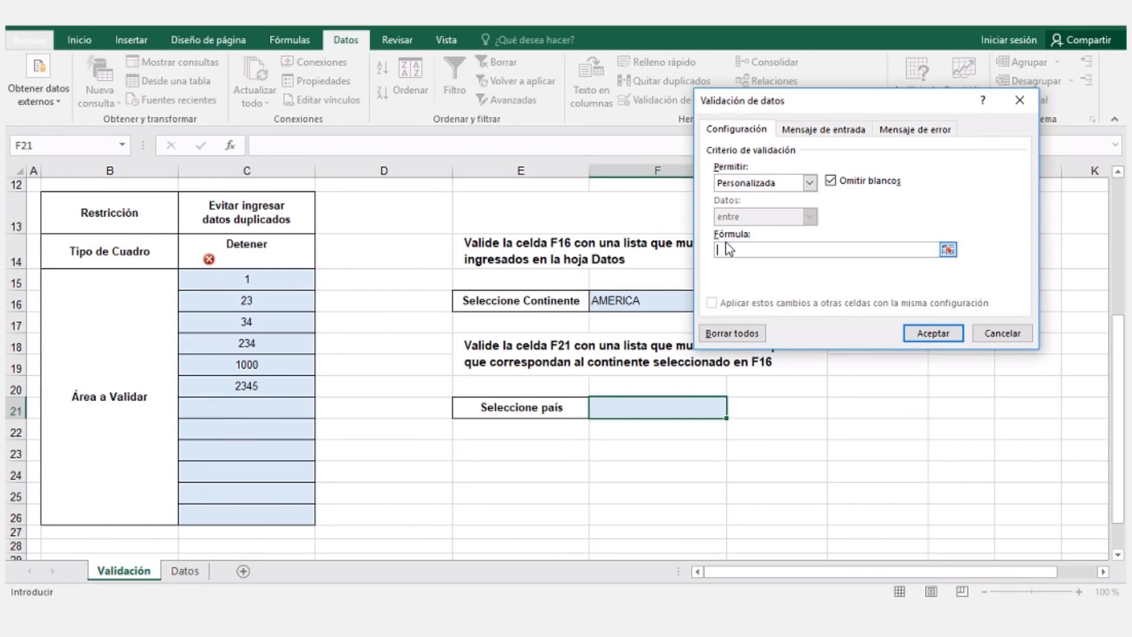
click(810, 182)
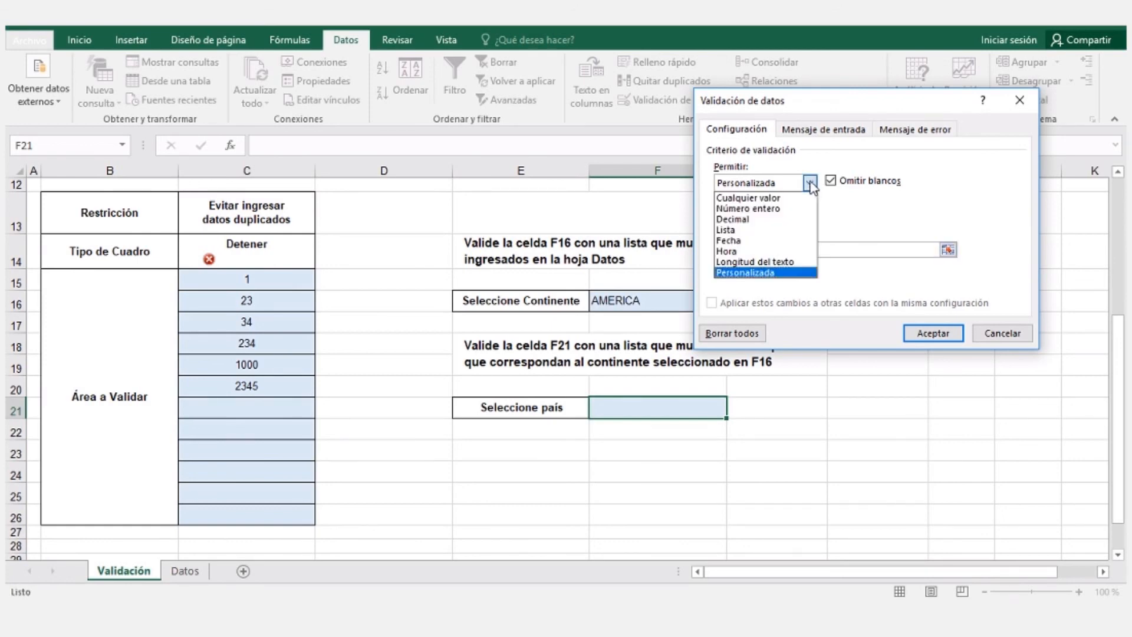
click(740, 232)
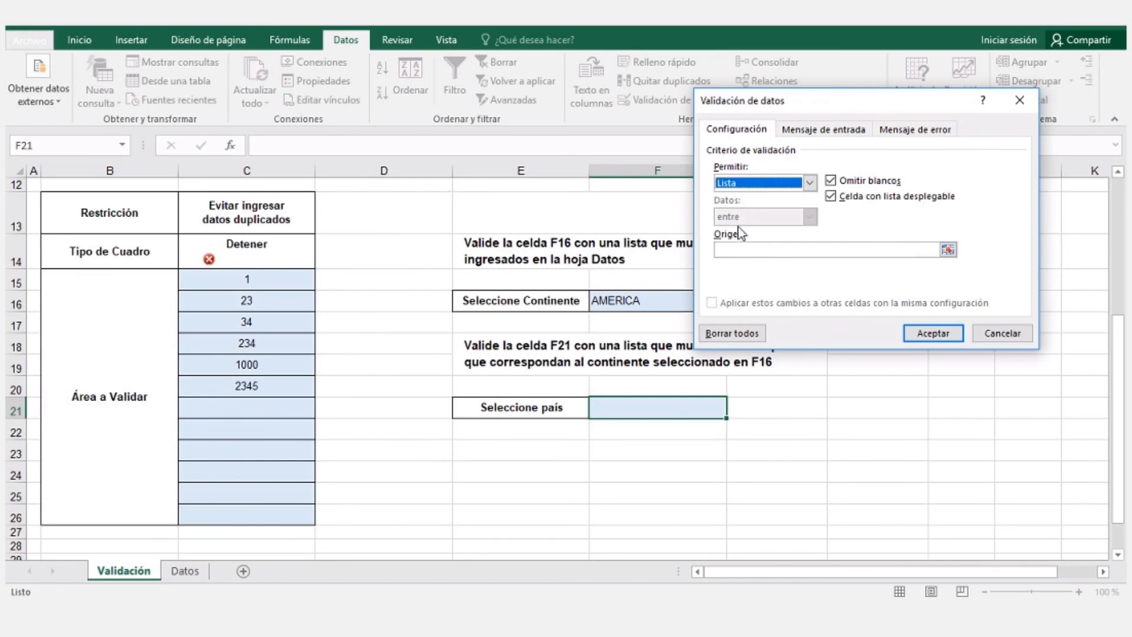
click(734, 249)
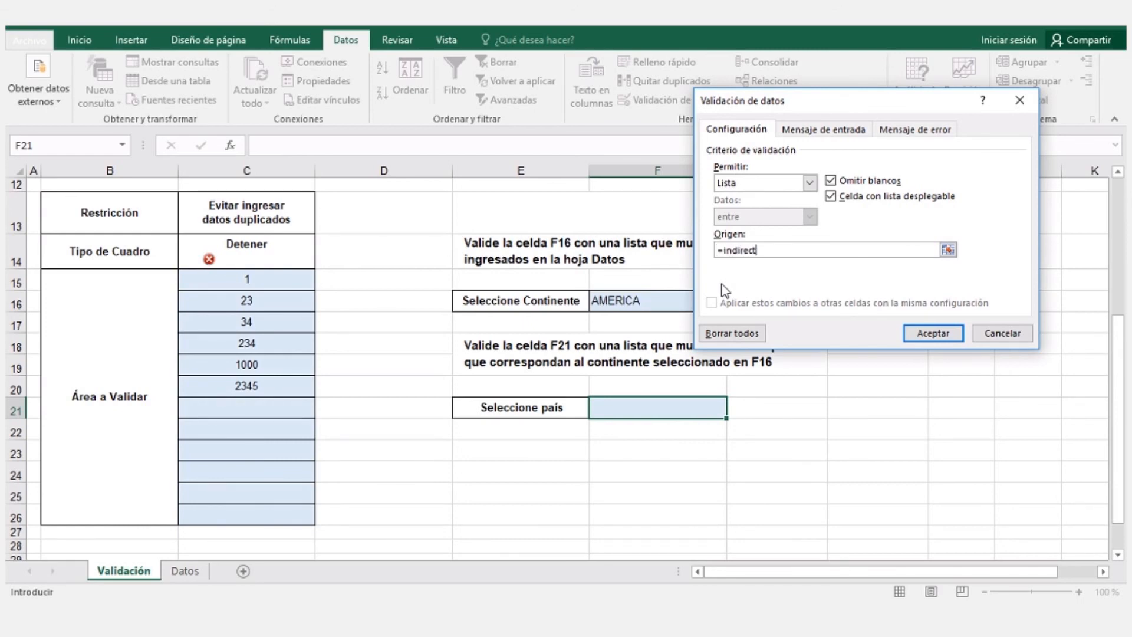
text(o()
click(628, 300)
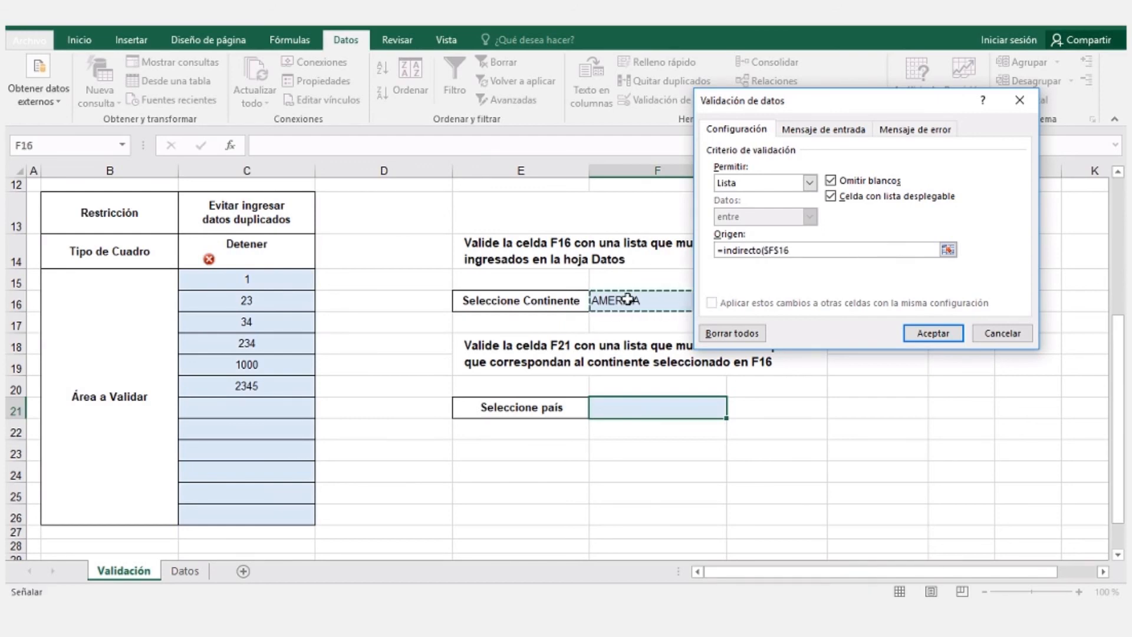
text())
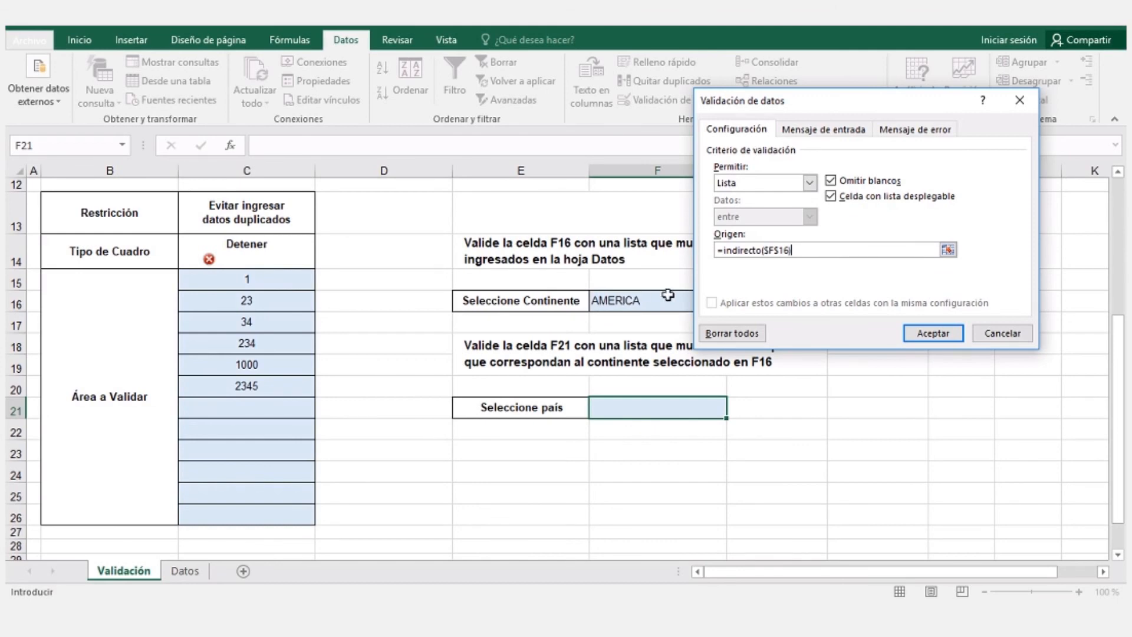
click(930, 334)
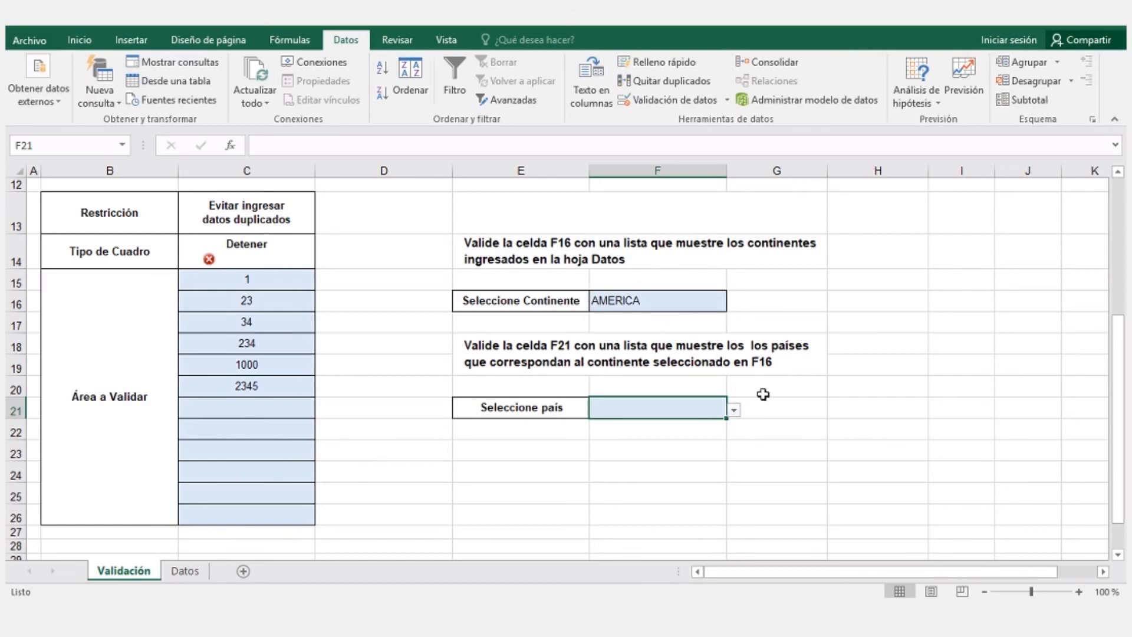
Step: Examine the country list offered in F21 for AMERICA, and again with EUROPA chosen as the continent in F16
click(734, 412)
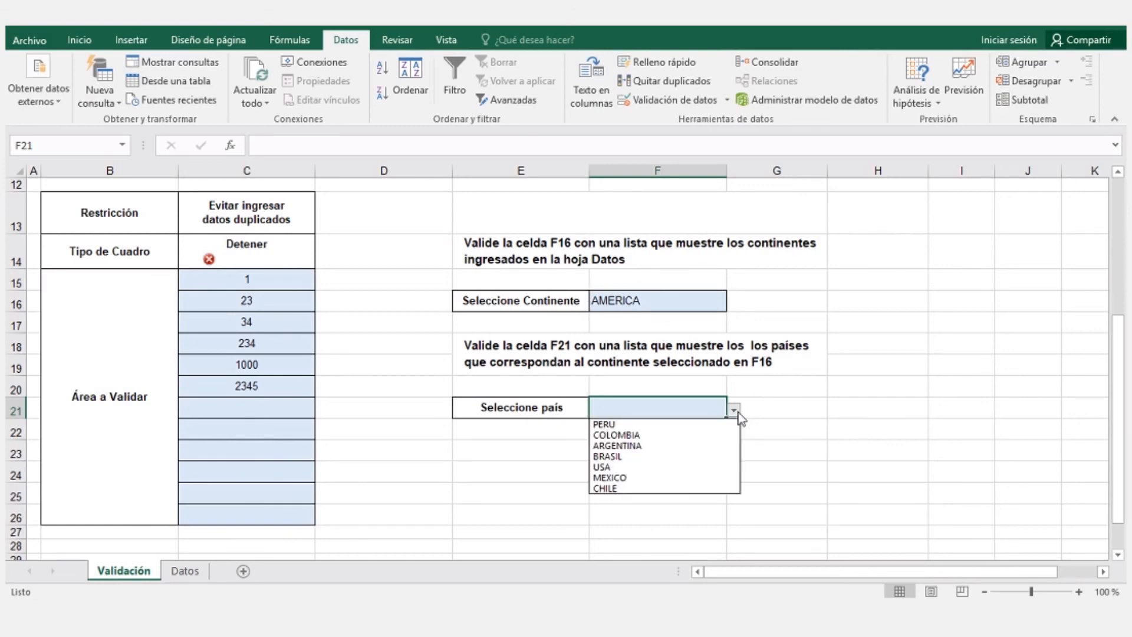
click(697, 308)
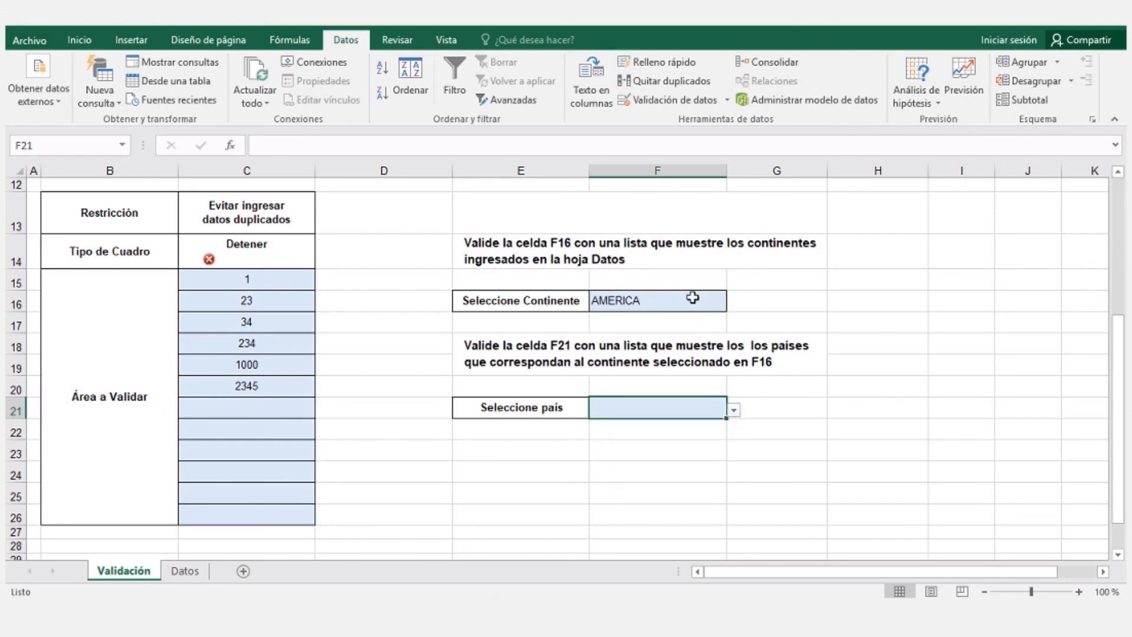
click(695, 302)
click(734, 303)
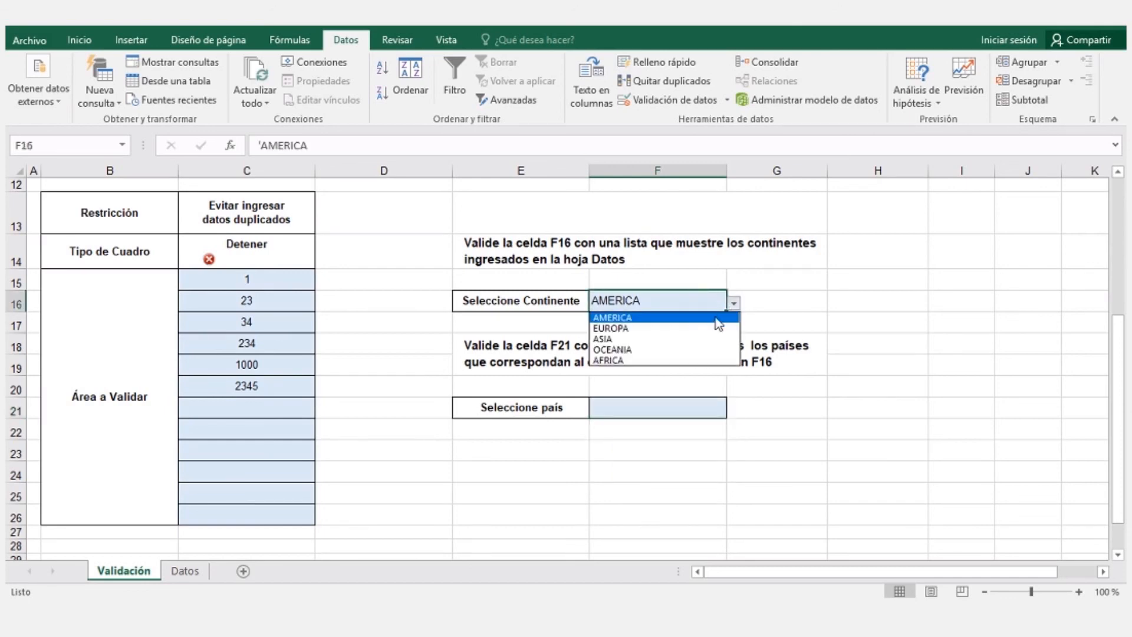
key(Escape)
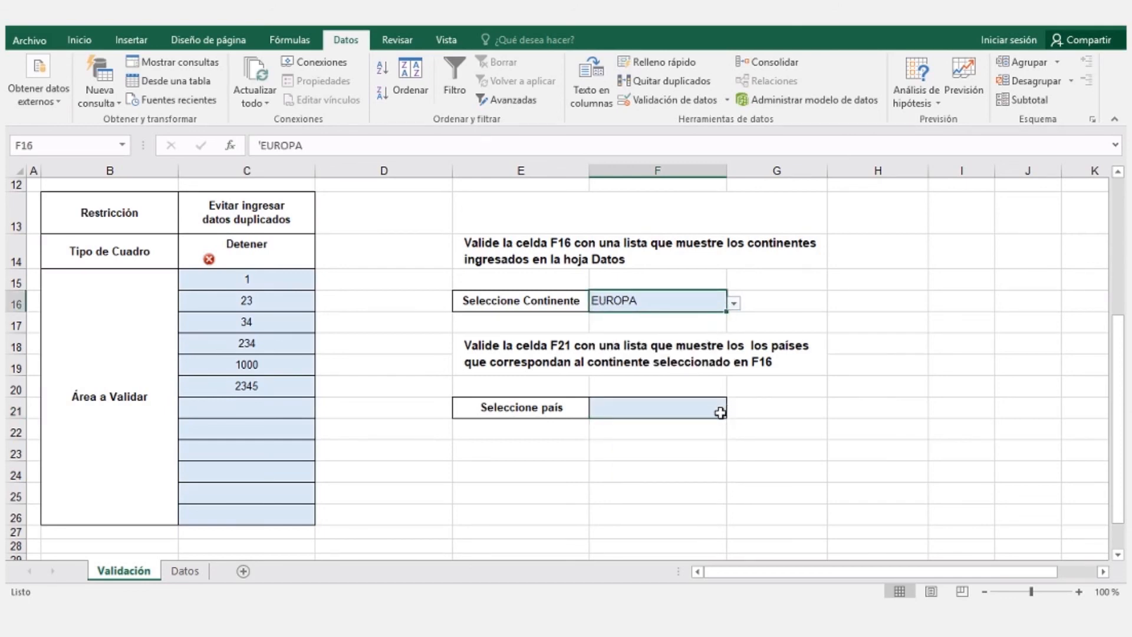
click(719, 412)
click(734, 412)
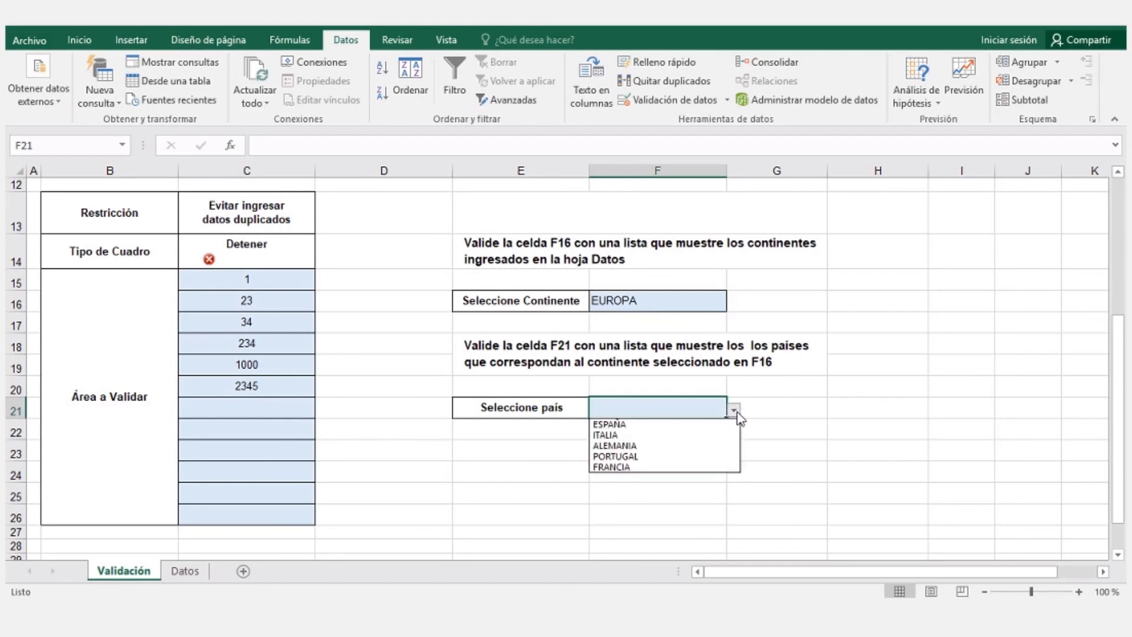
click(734, 412)
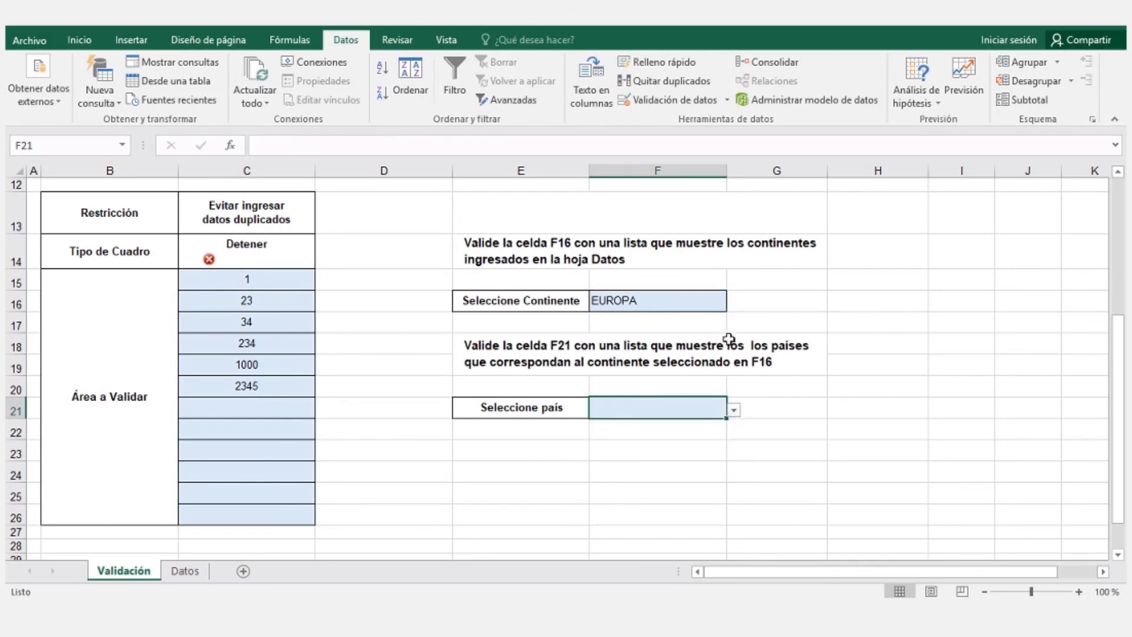
Step: Change the continent in F16 to ASIA using its validation list
click(704, 297)
click(735, 303)
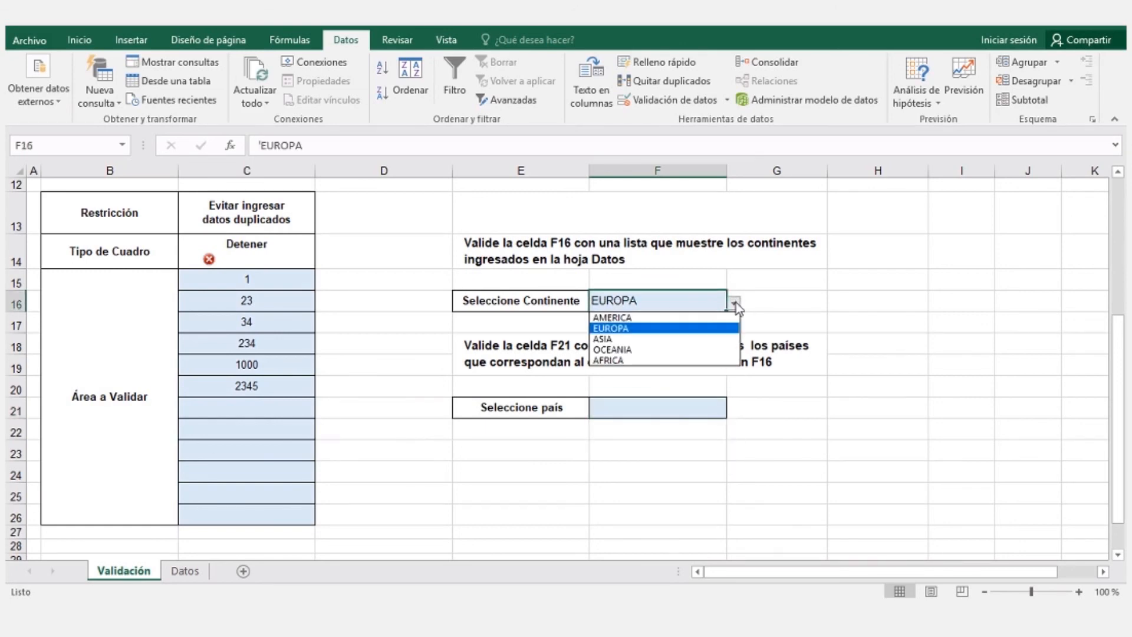
click(706, 344)
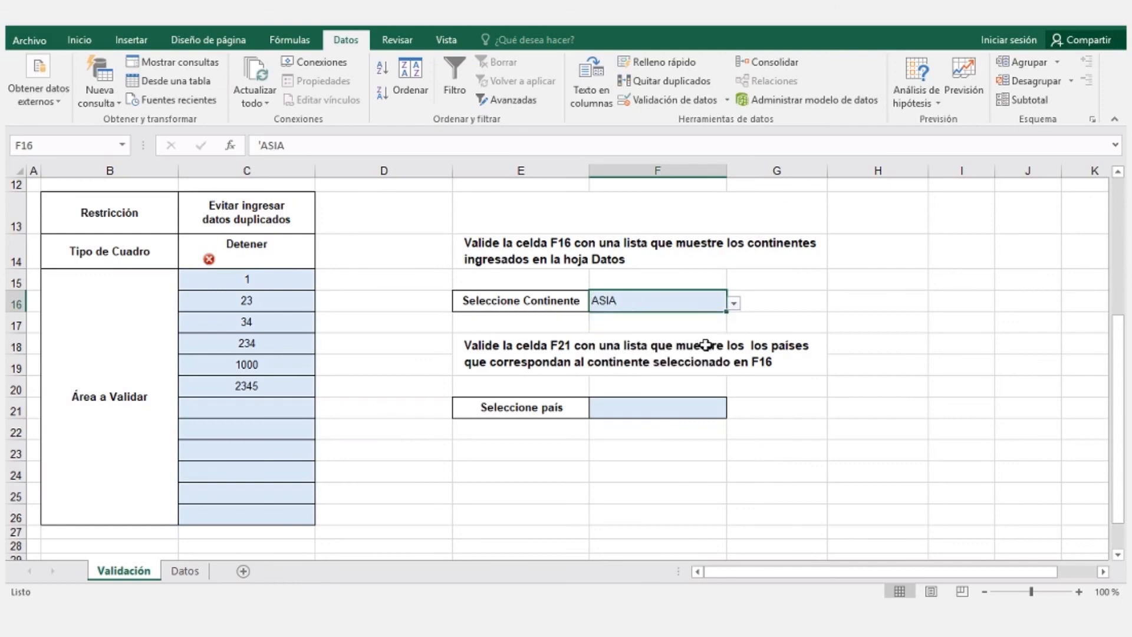
Step: Examine the countries offered by the validation list in F21 for ASIA, leaving the cell empty
click(713, 407)
click(738, 411)
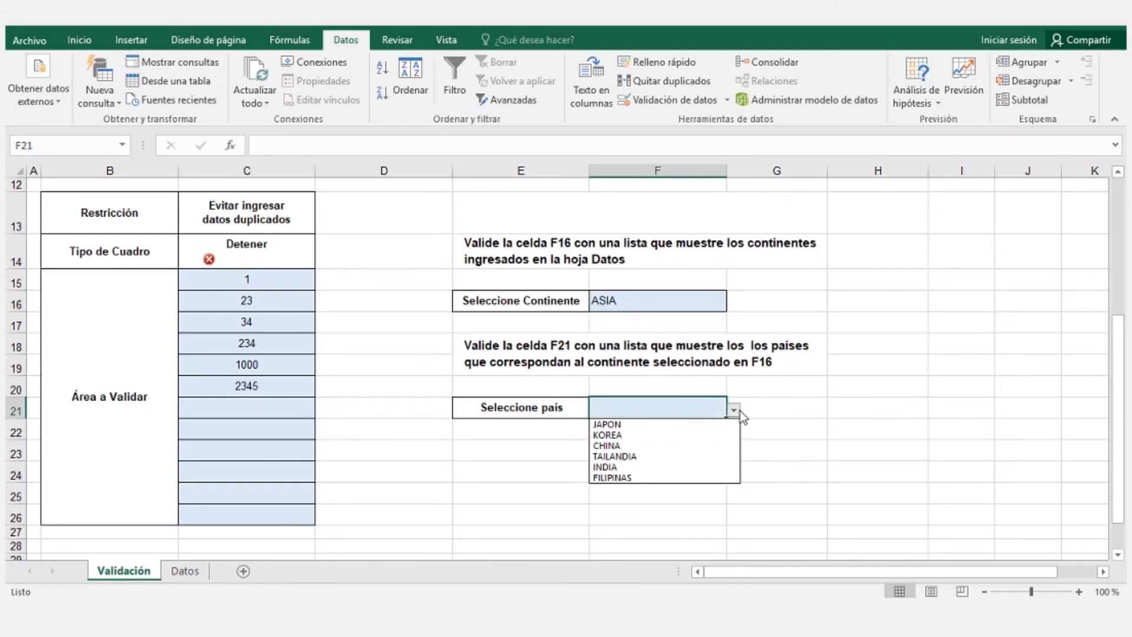
click(740, 412)
Step: Change the continent in F16 to OCEANIA using its validation list
click(711, 302)
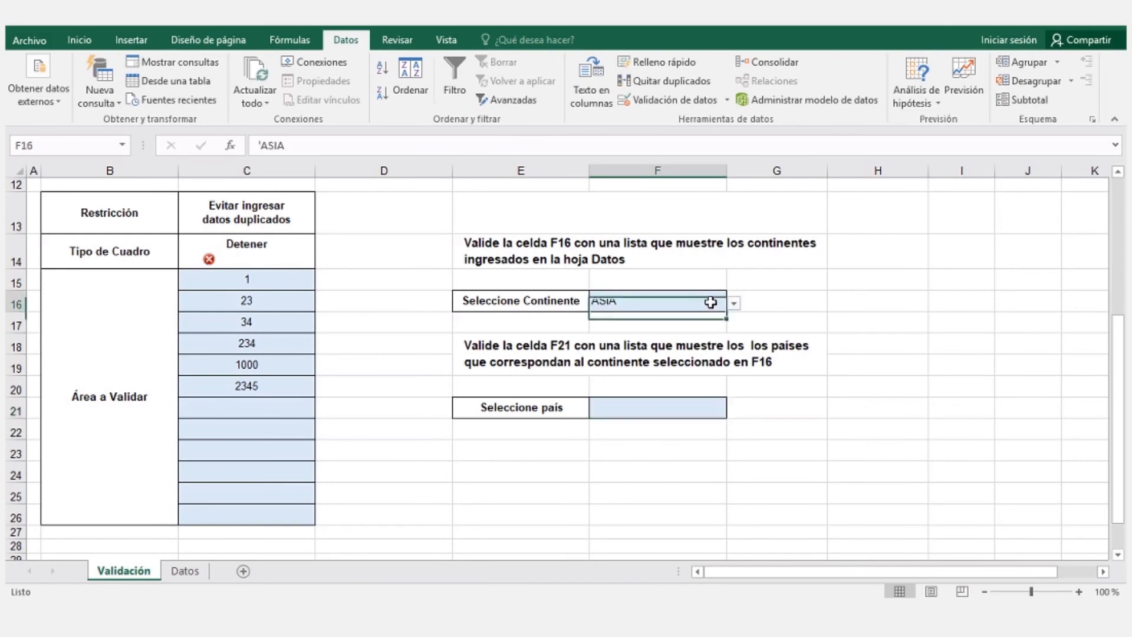
click(734, 305)
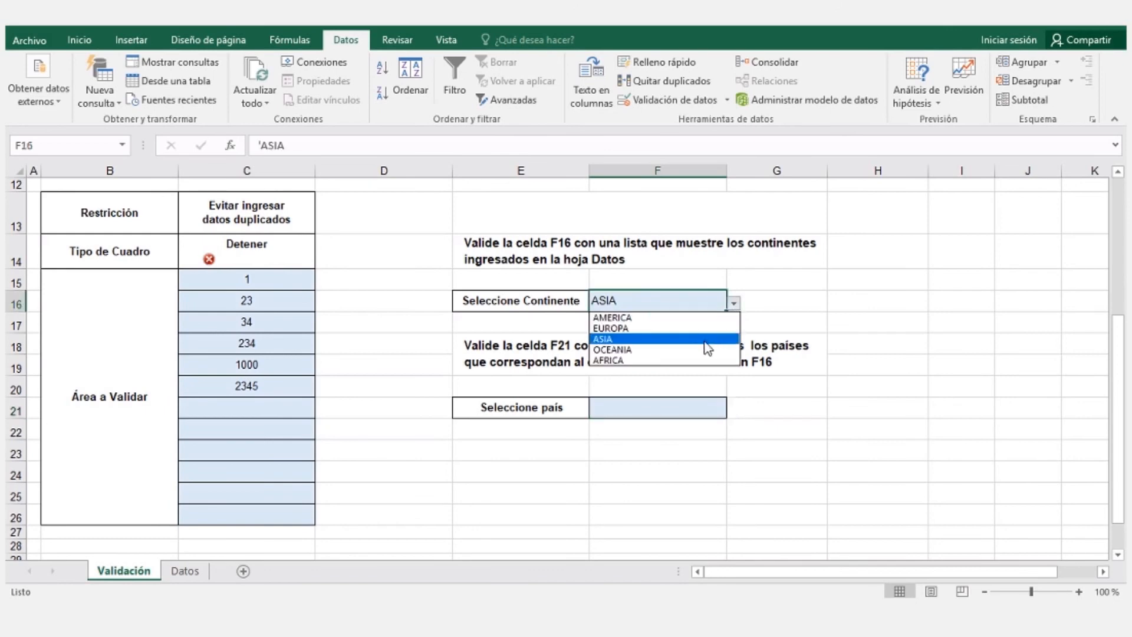
click(704, 351)
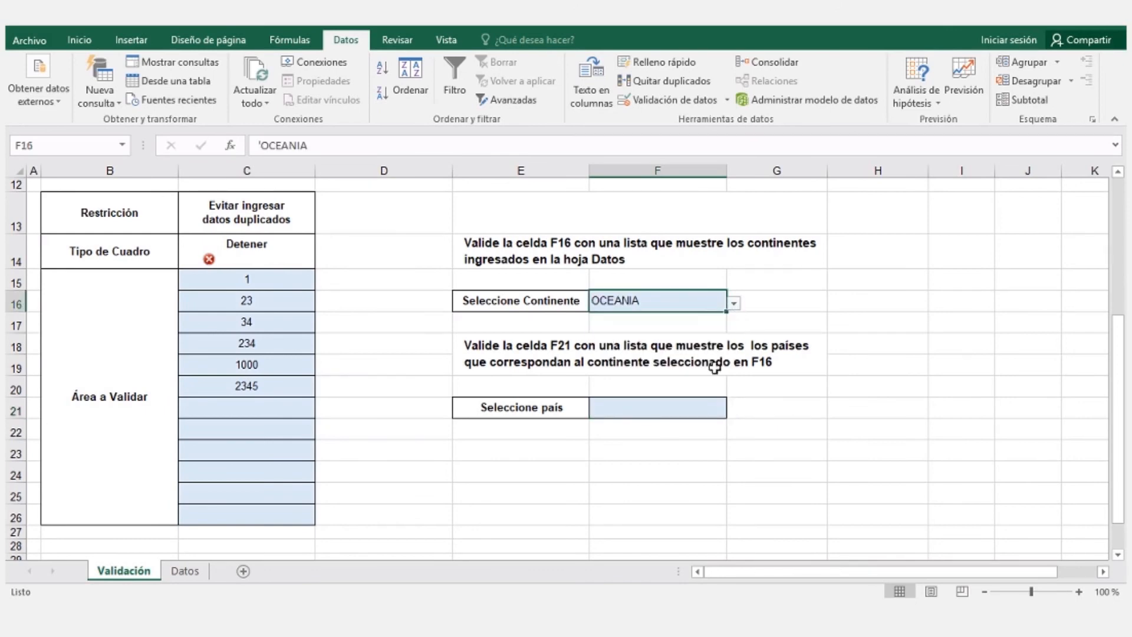
Step: Examine the countries offered in F21 for OCEANIA, leaving the cell empty, and review the validated tables at the start of the sheet
click(721, 407)
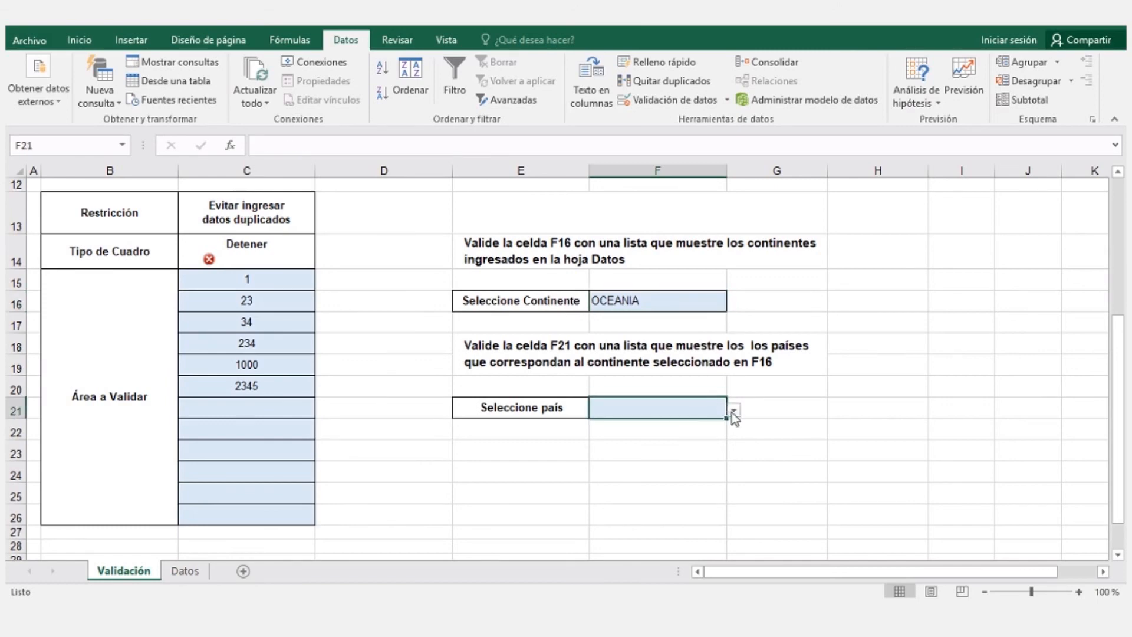
click(734, 413)
scroll(734, 419, up, 4)
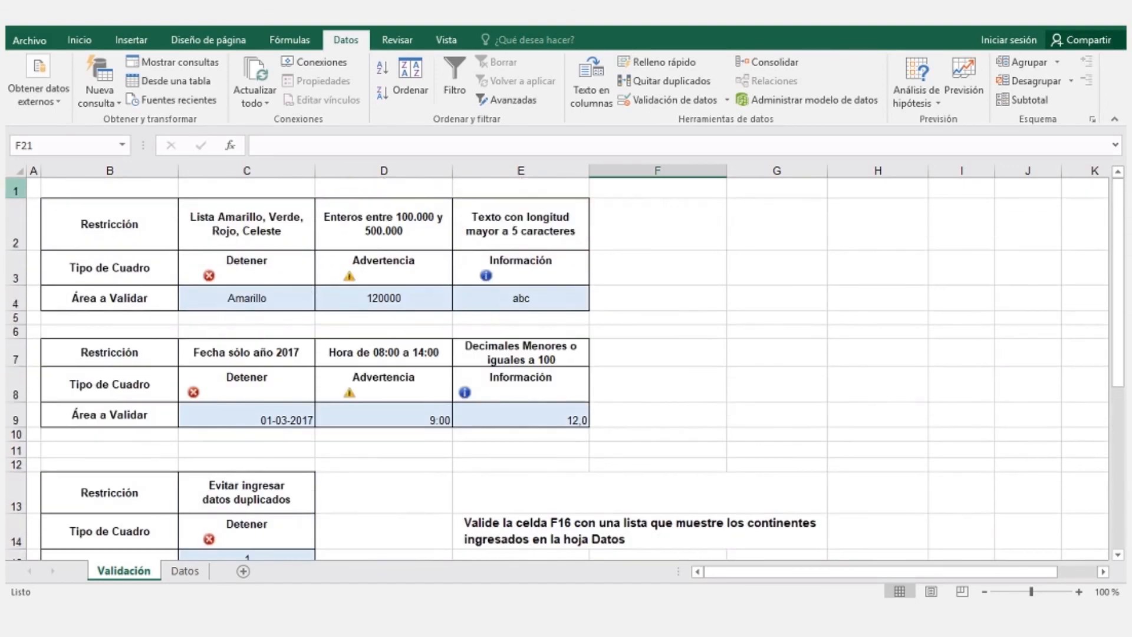
Step: Exit full-screen mode
click(706, 223)
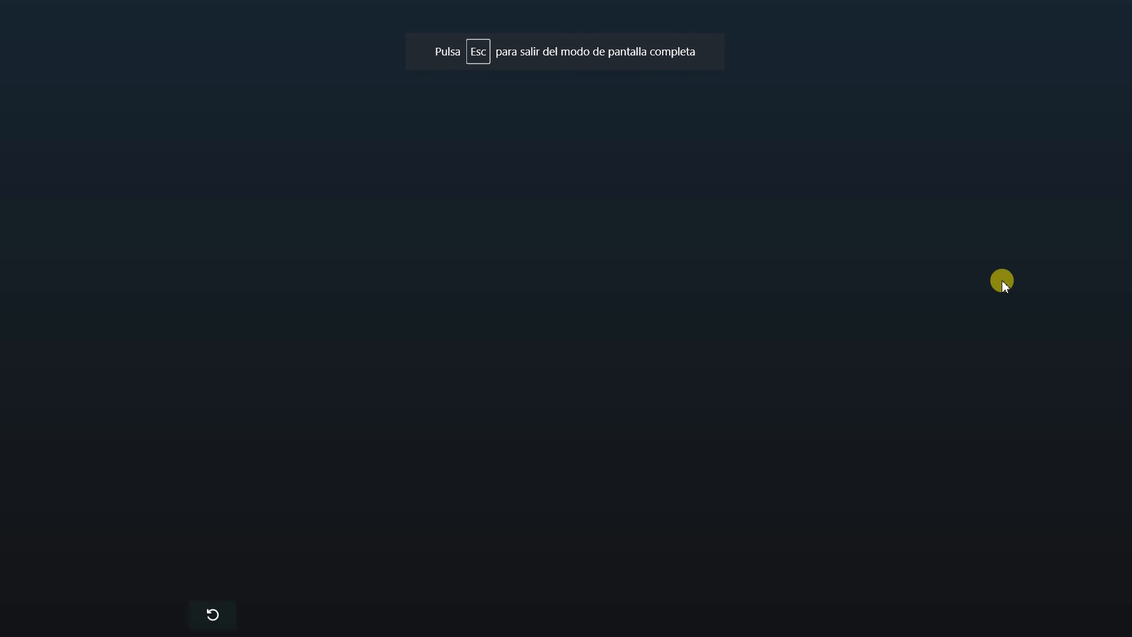
key(Escape)
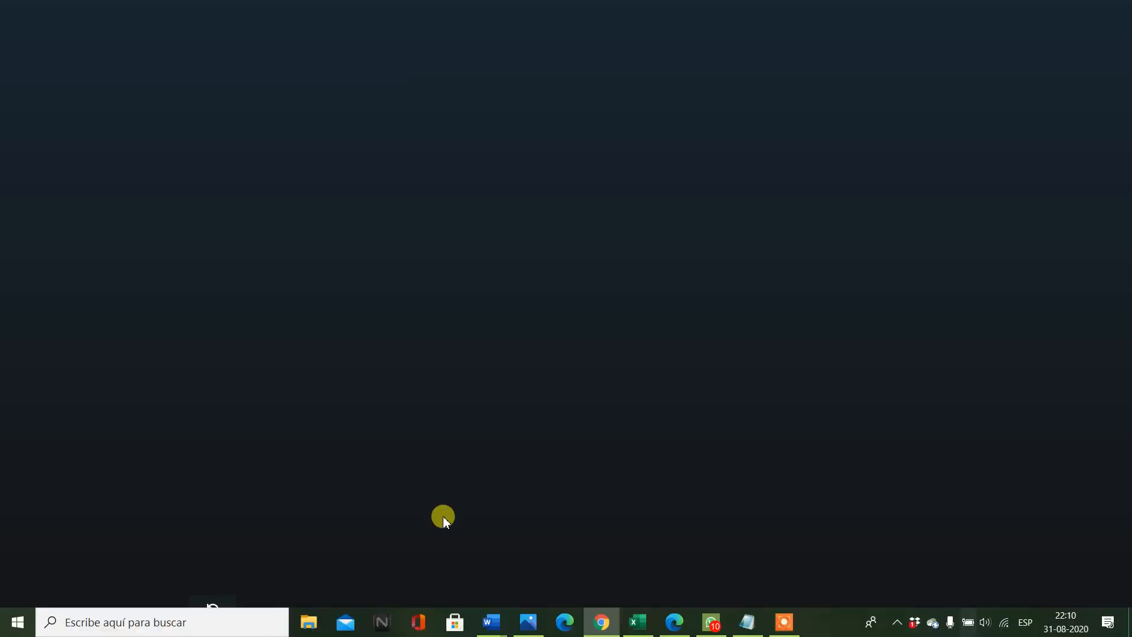